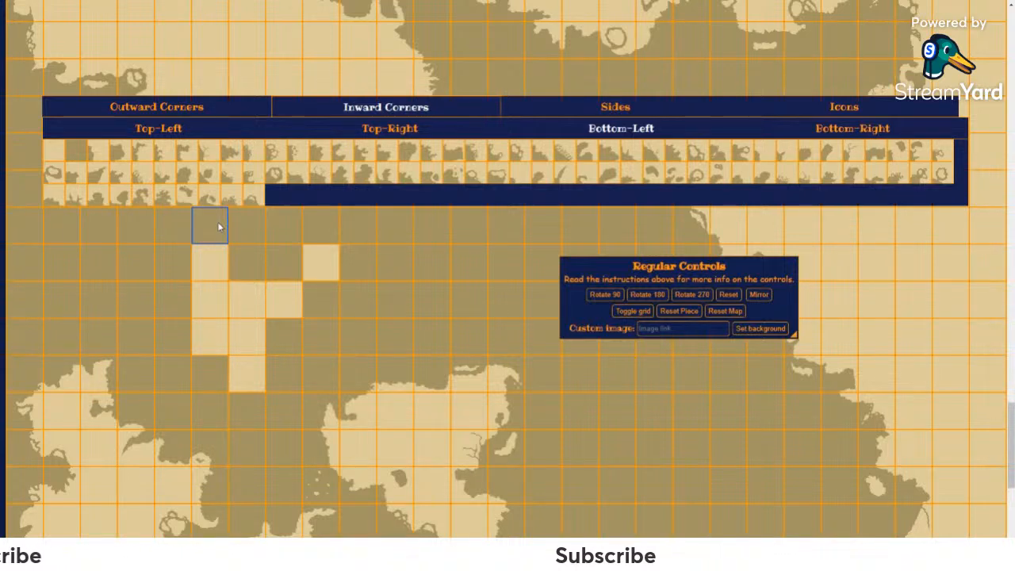
Step: Place a Top side coastline piece on the selected tile directly above the unfinished island's westernmost column
left_click(589, 112)
left_click(170, 125)
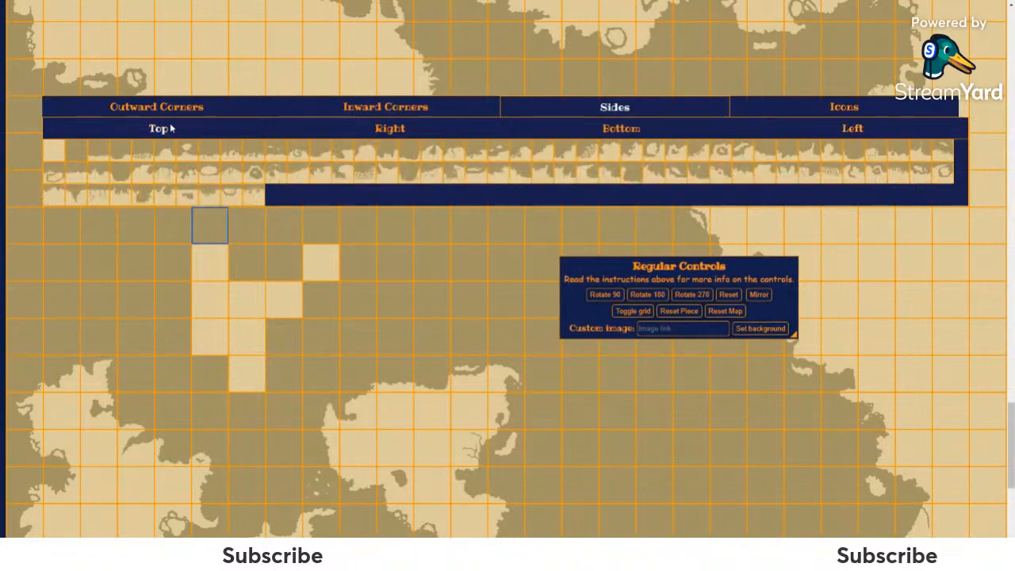
right_click(170, 129)
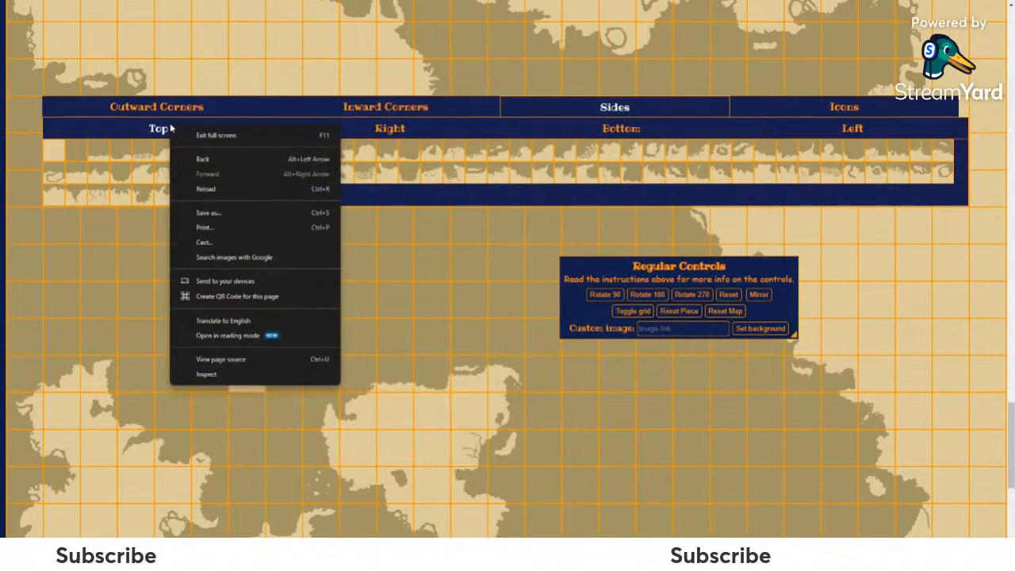
key("Escape")
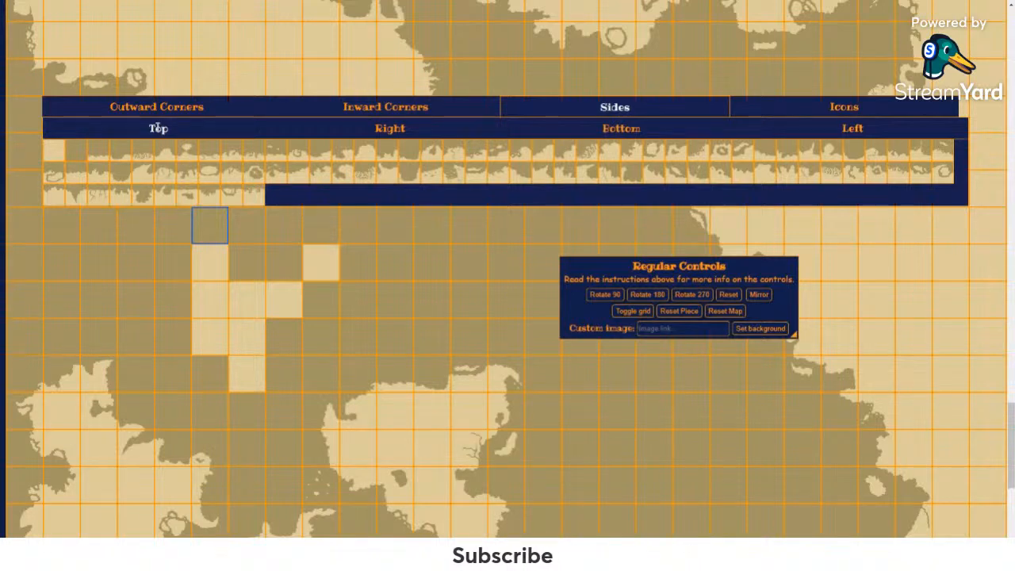
left_click(502, 184)
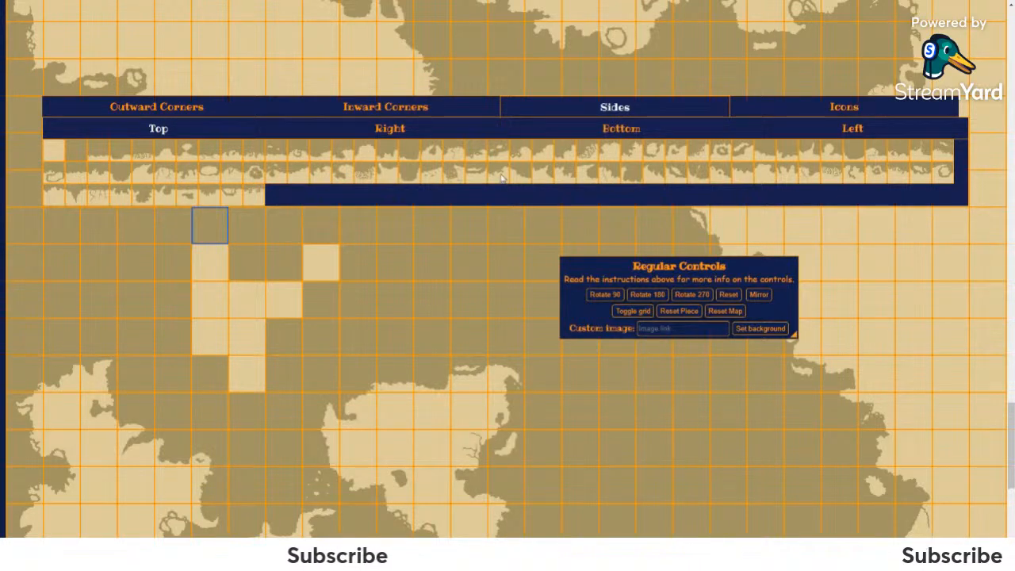
left_click(221, 228)
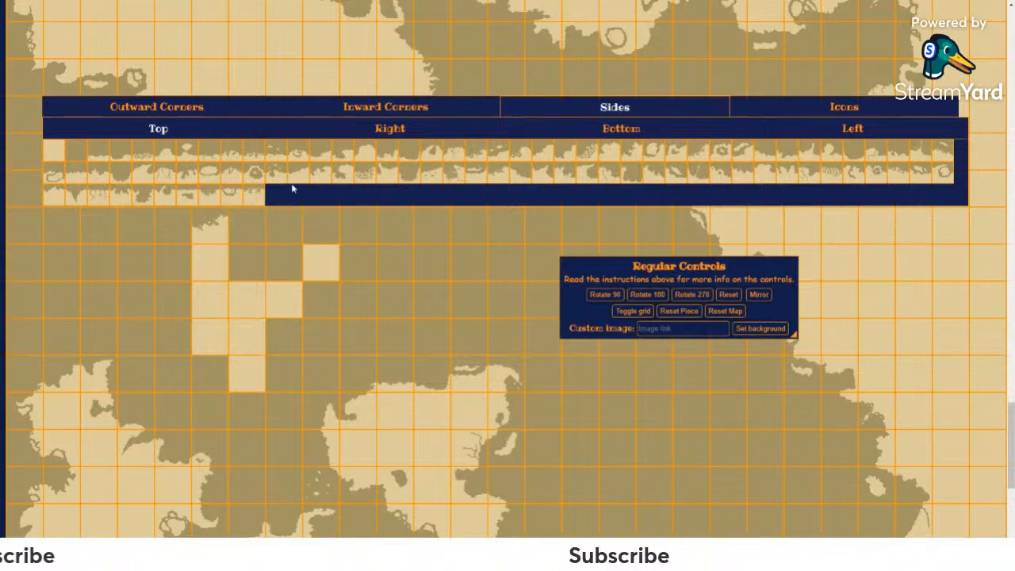
Step: Place a Top-Right outward corner on the tile east of the new top side piece
scroll(285, 170, "up", 2)
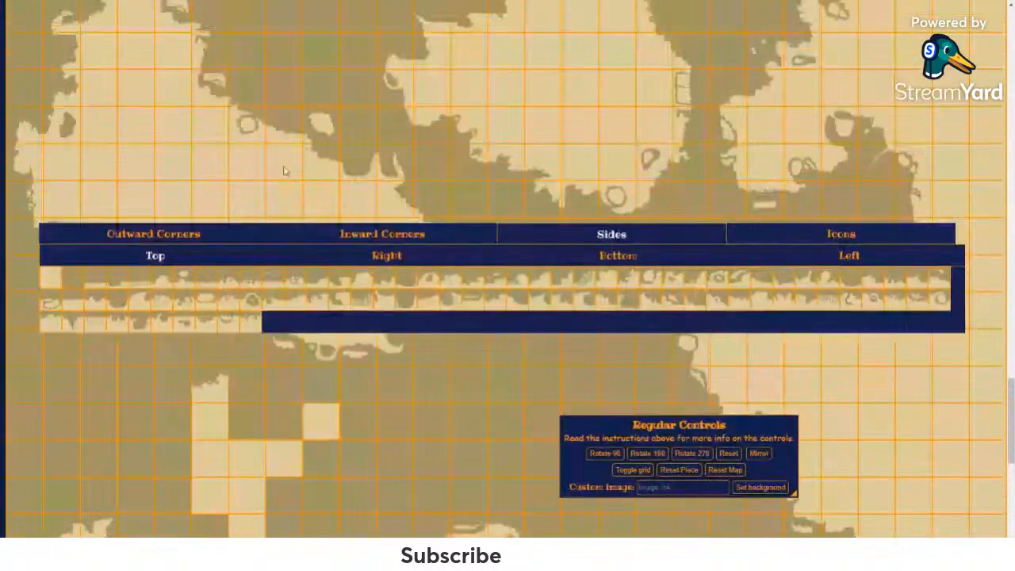
scroll(286, 171, "up", 3)
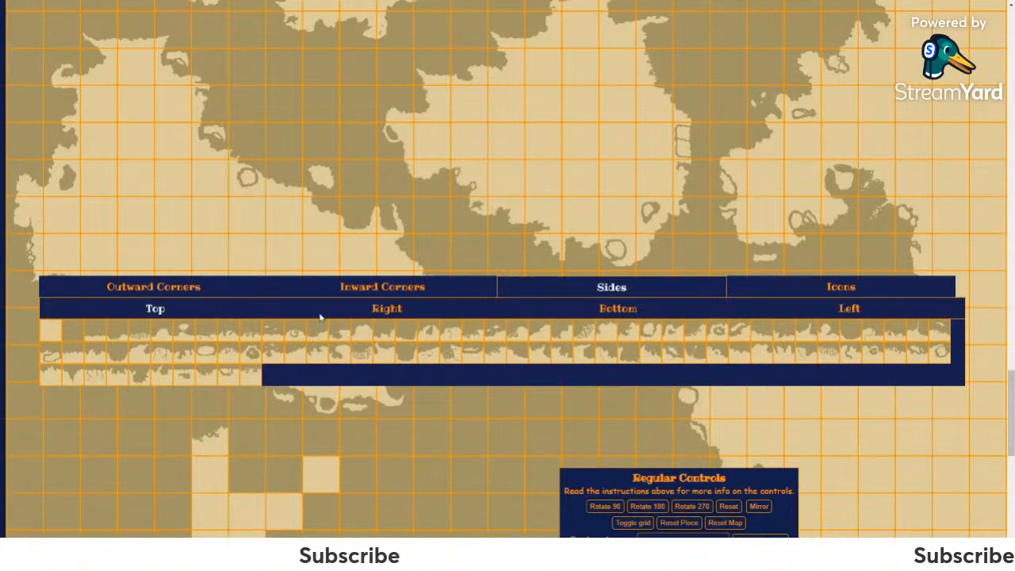
scroll(316, 338, "down", 2)
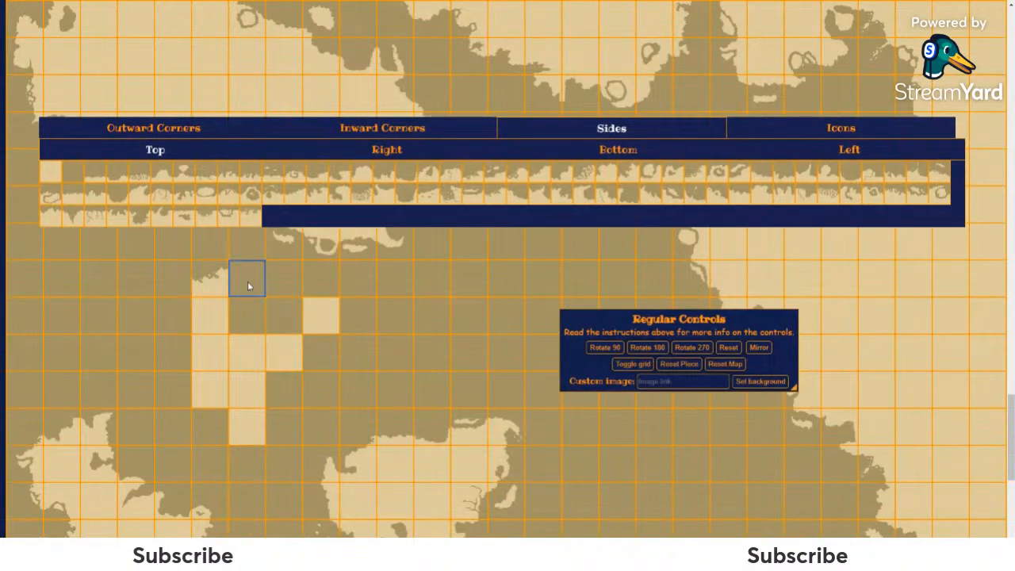
scroll(247, 286, "down", 1)
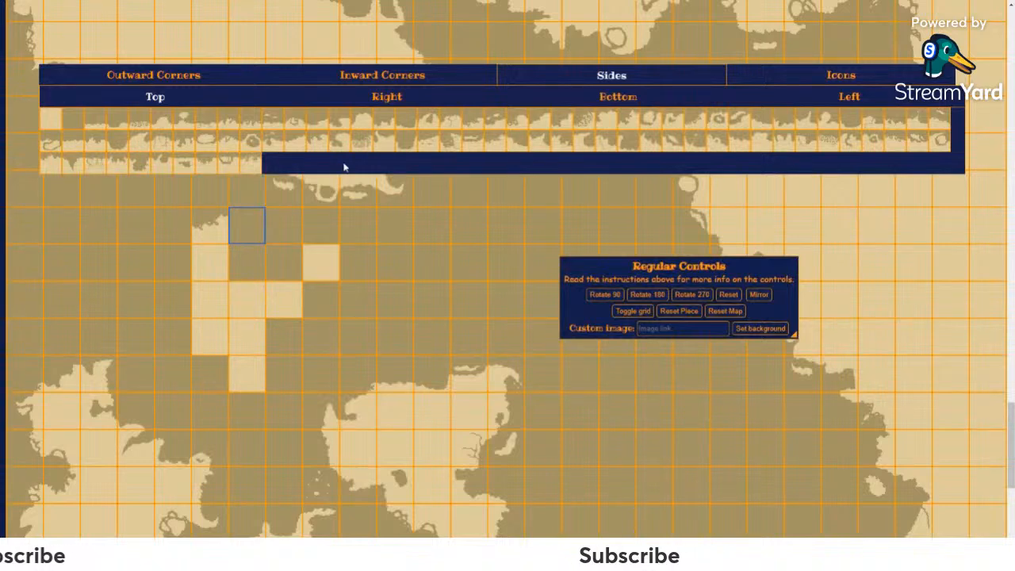
left_click(201, 77)
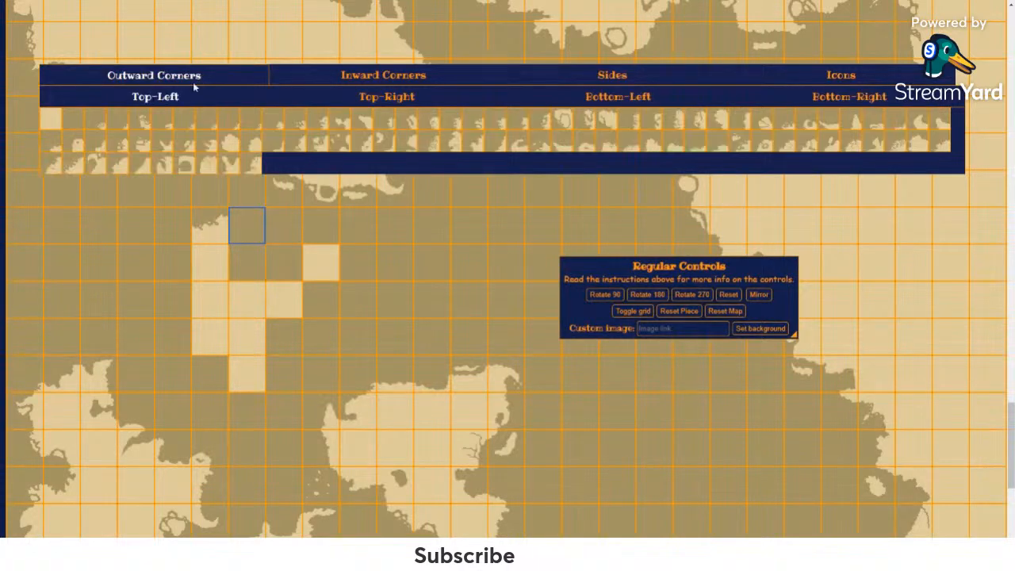
left_click(401, 96)
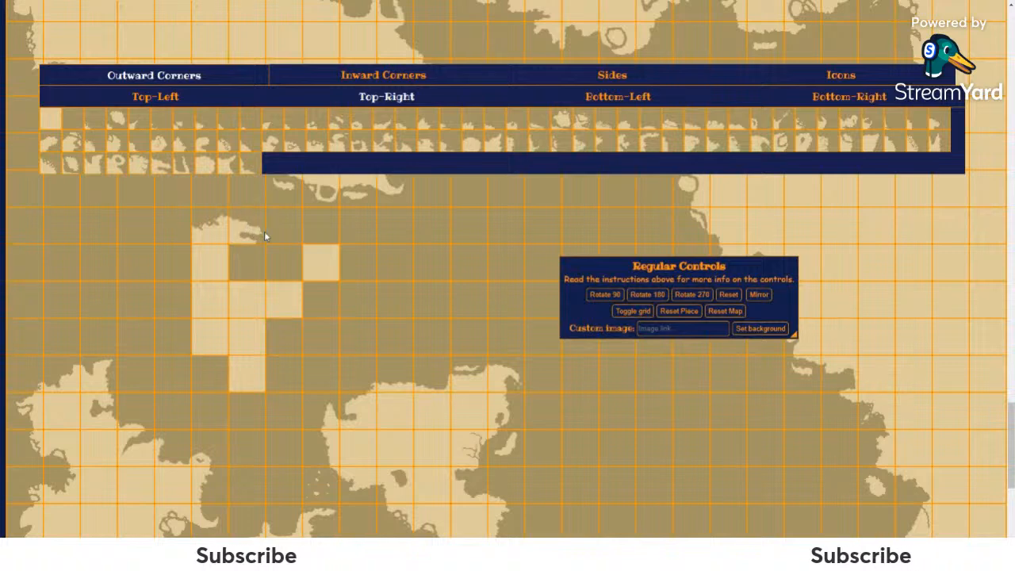
Step: Place a Top-Right inward corner on the empty tile directly below the Top-Right outward corner
left_click(256, 260)
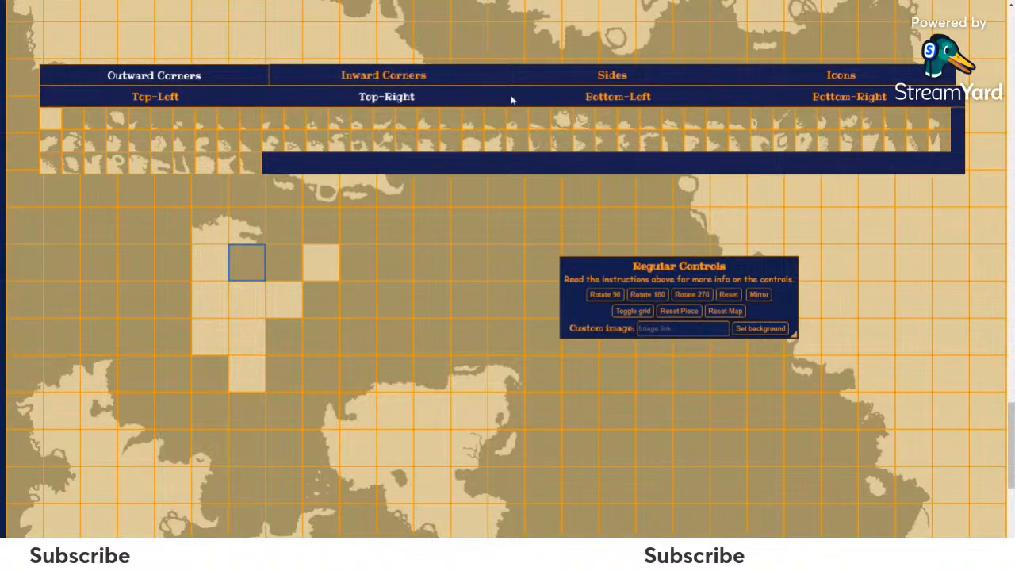
left_click(363, 77)
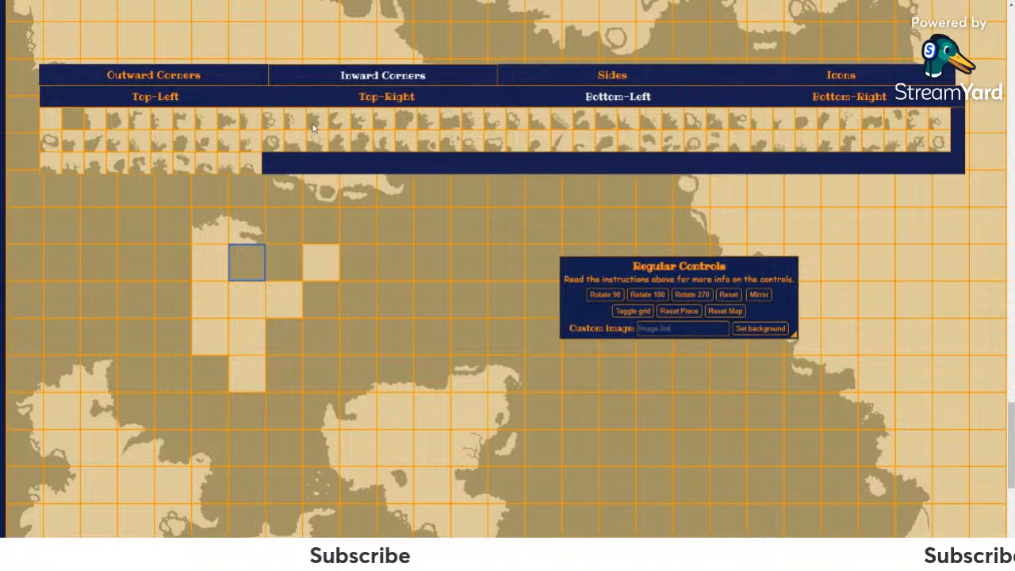
left_click(391, 96)
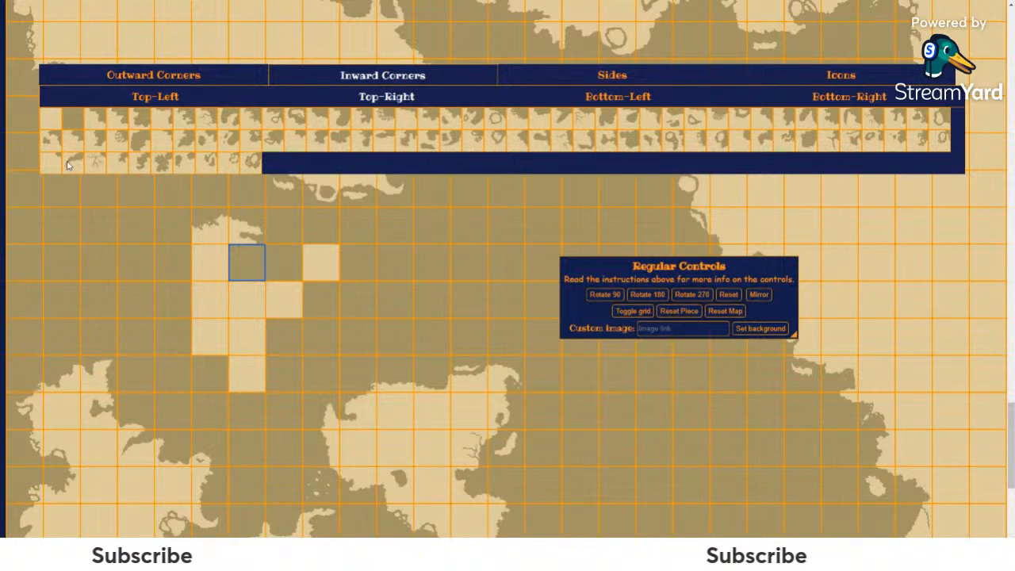
left_click(246, 169)
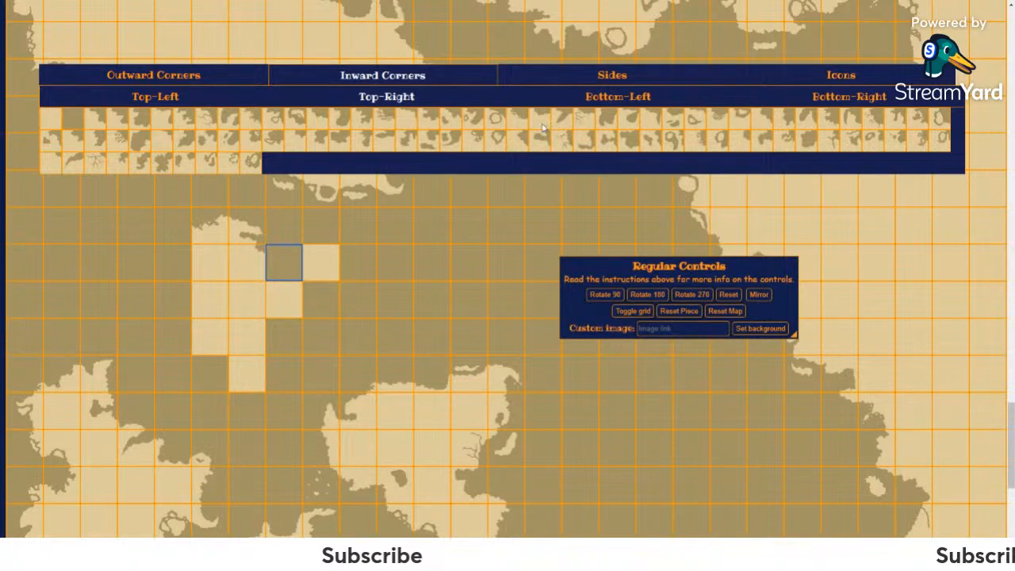
Step: Fill the empty tile between the Top-Right inward corner and the isolated land tile with a Top-Left inward corner
left_click(853, 99)
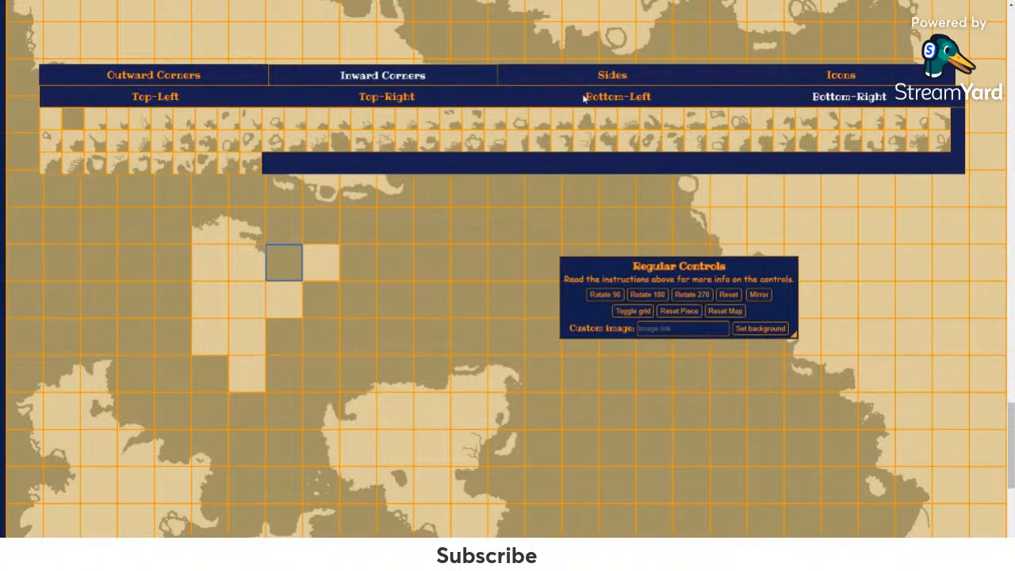
left_click(148, 94)
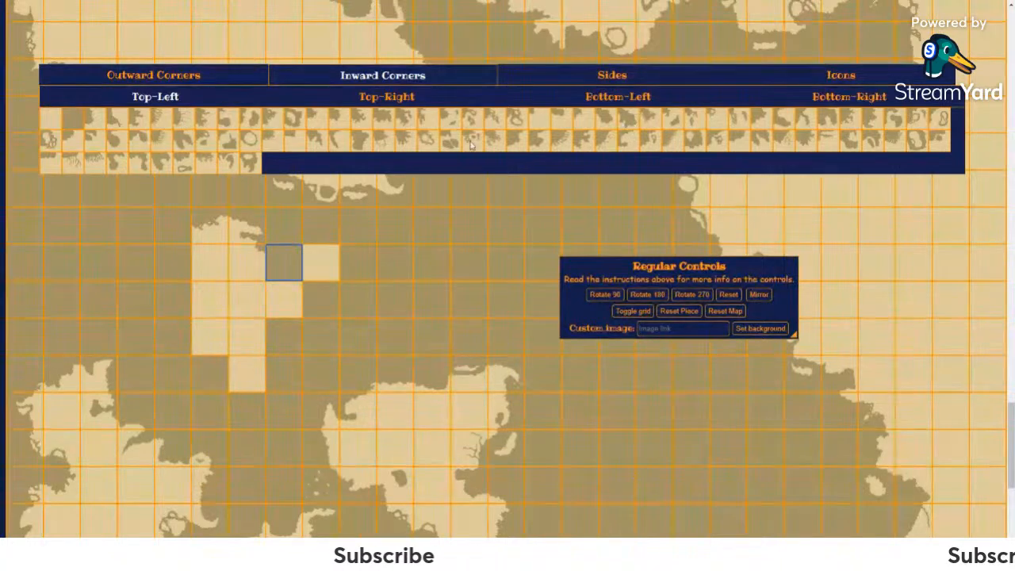
left_click(52, 166)
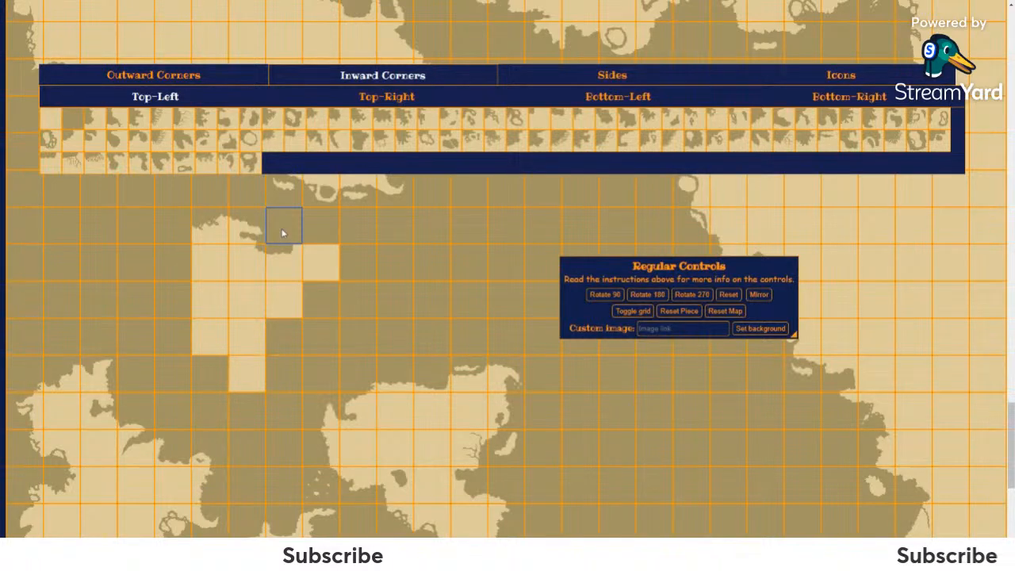
Step: Place a Top-Left outward corner above the Top-Left inward corner and a Top side piece on the tile east of it
right_click(278, 235)
left_click(275, 227)
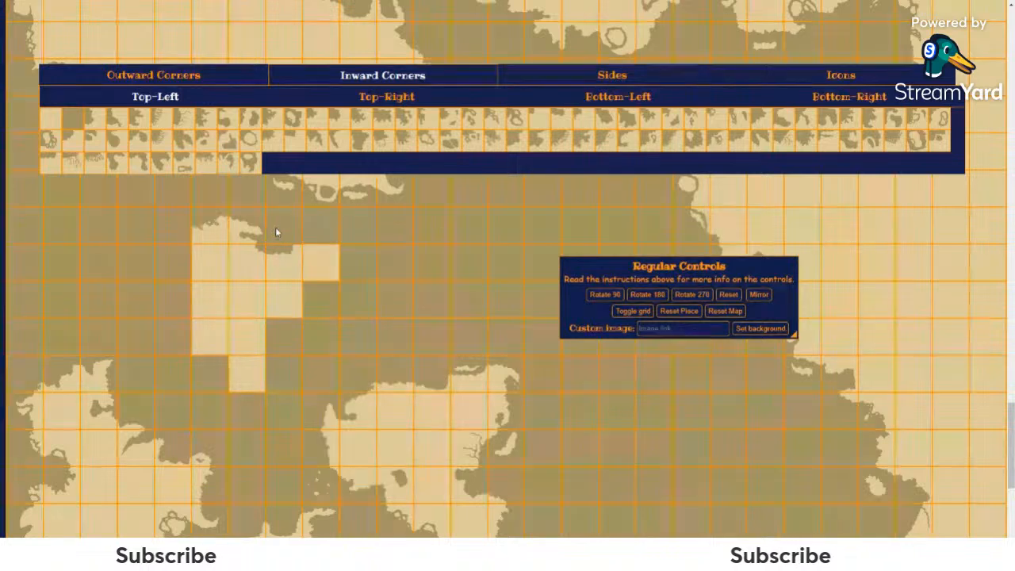
left_click(206, 77)
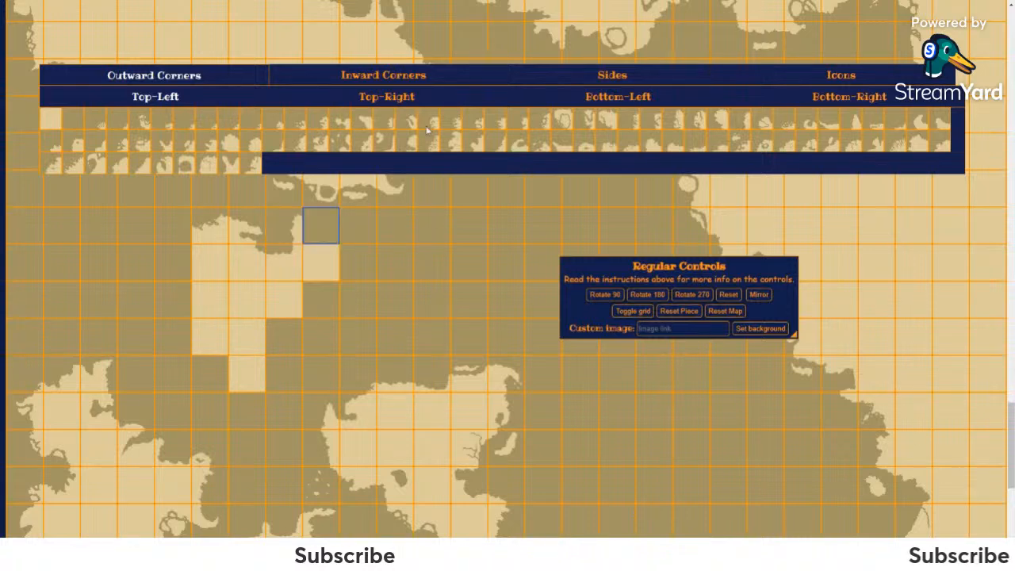
left_click(617, 74)
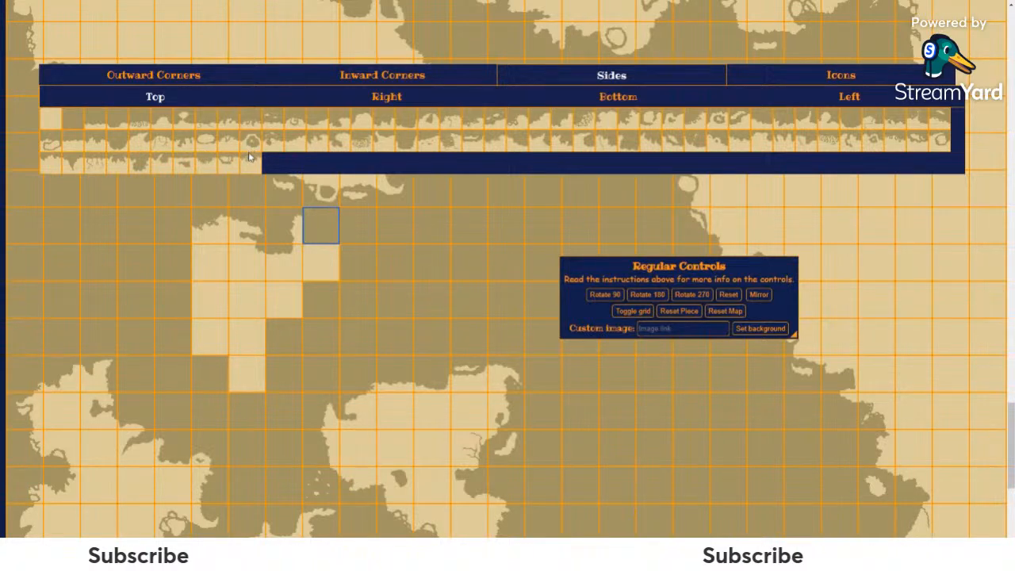
left_click(242, 166)
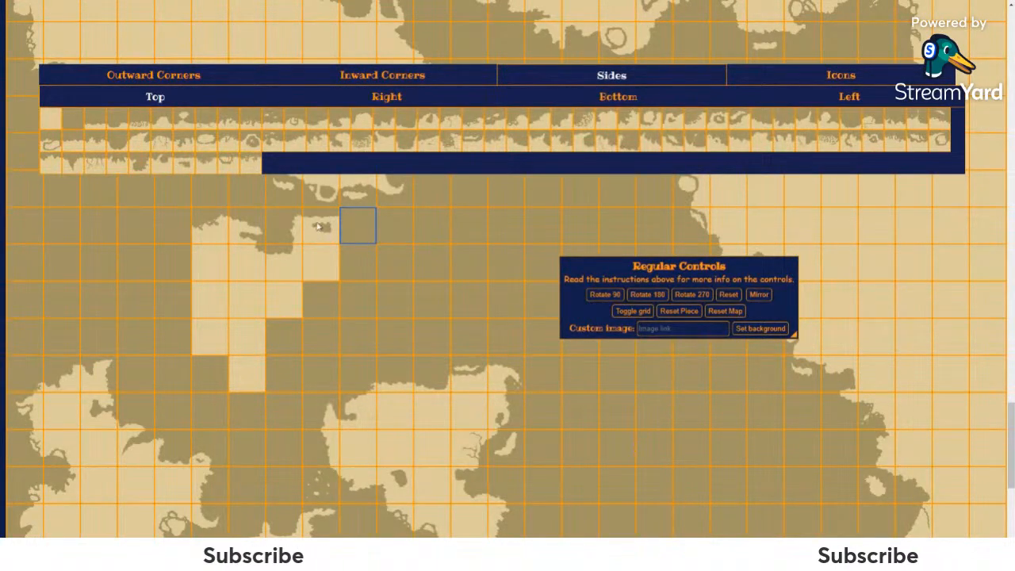
Step: Close the island's northeast edge with a Top-Right outward corner on the tile east of the second top side piece
left_click(160, 75)
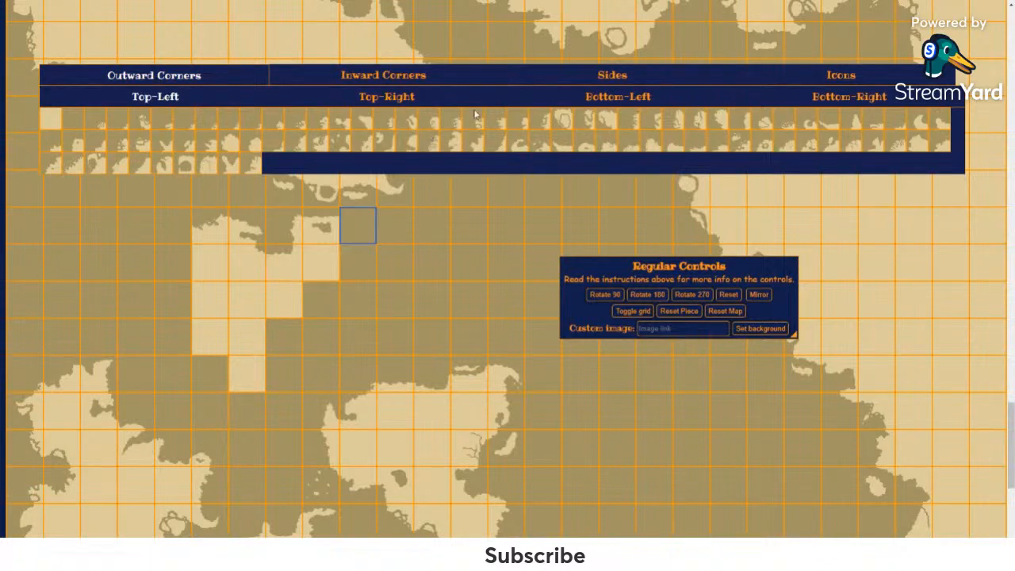
left_click(421, 102)
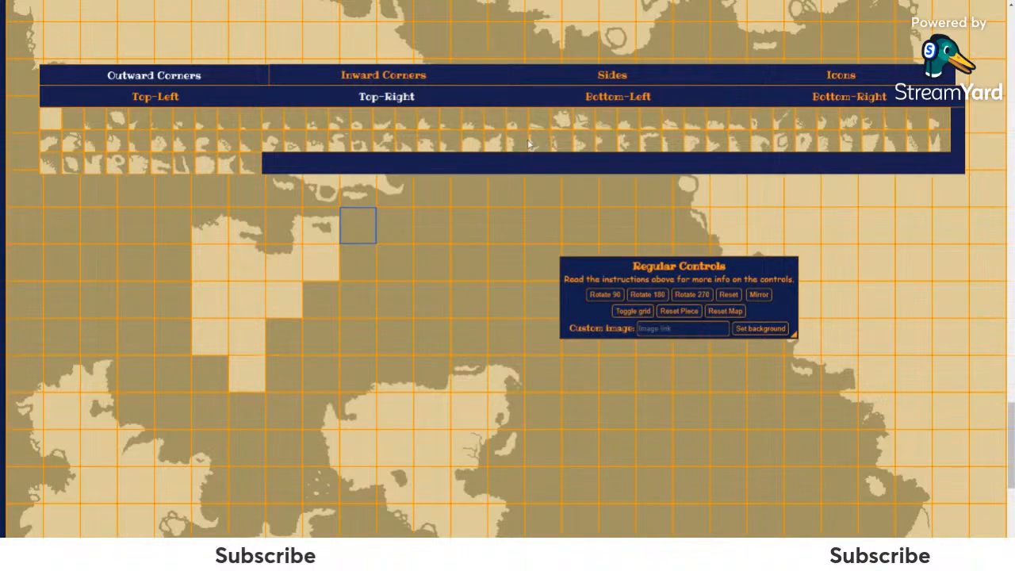
left_click(357, 227)
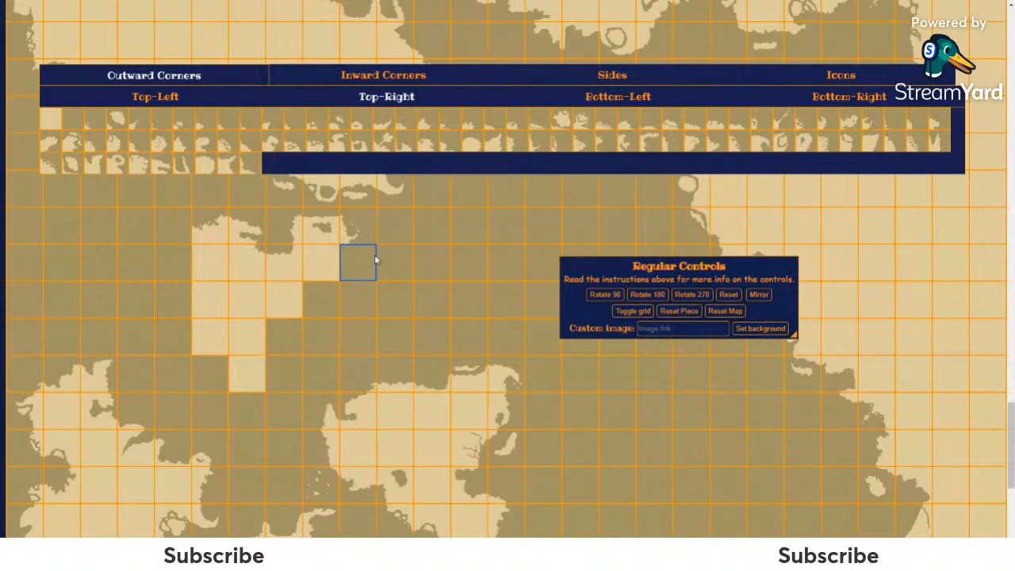
Step: Place a Right side coastline piece on the tile below the island's northeast corner
left_click(623, 75)
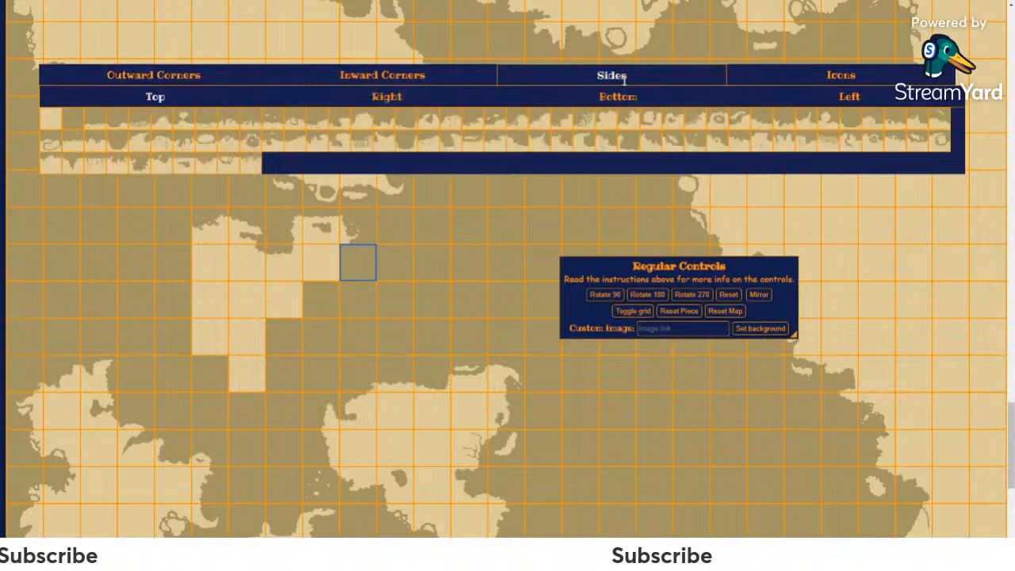
right_click(623, 88)
left_click(624, 77)
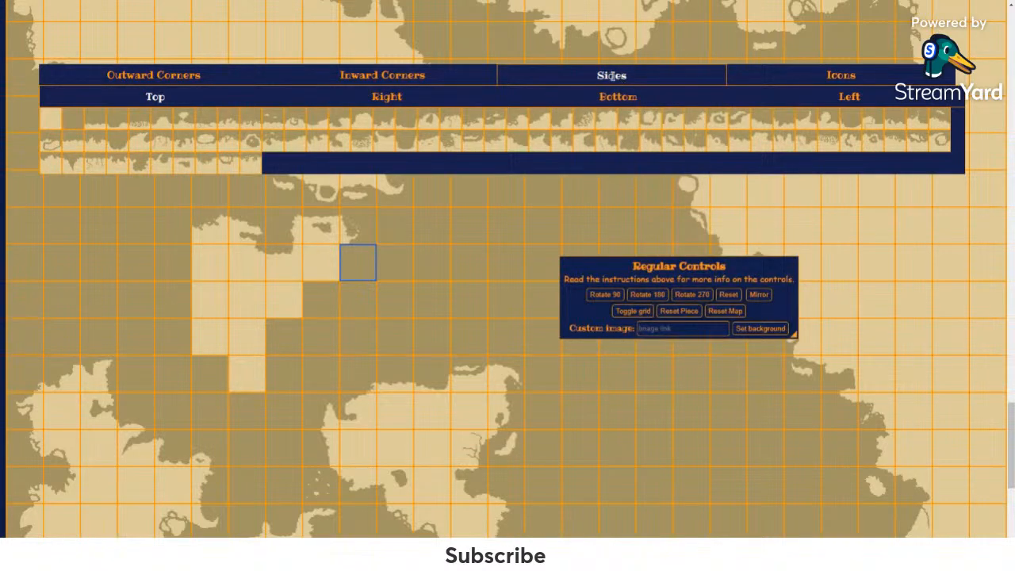
right_click(536, 166)
left_click(537, 165)
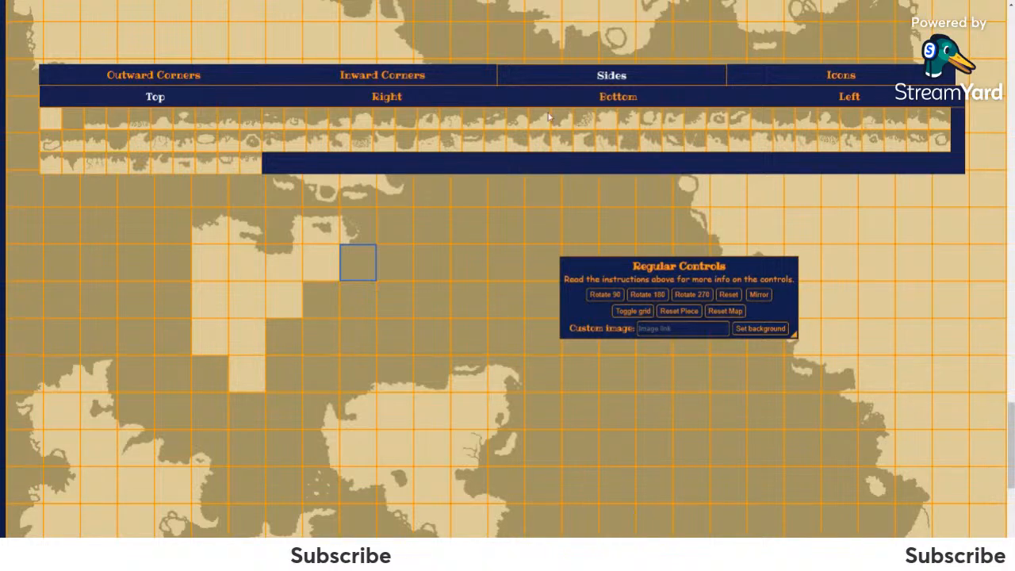
left_click(436, 102)
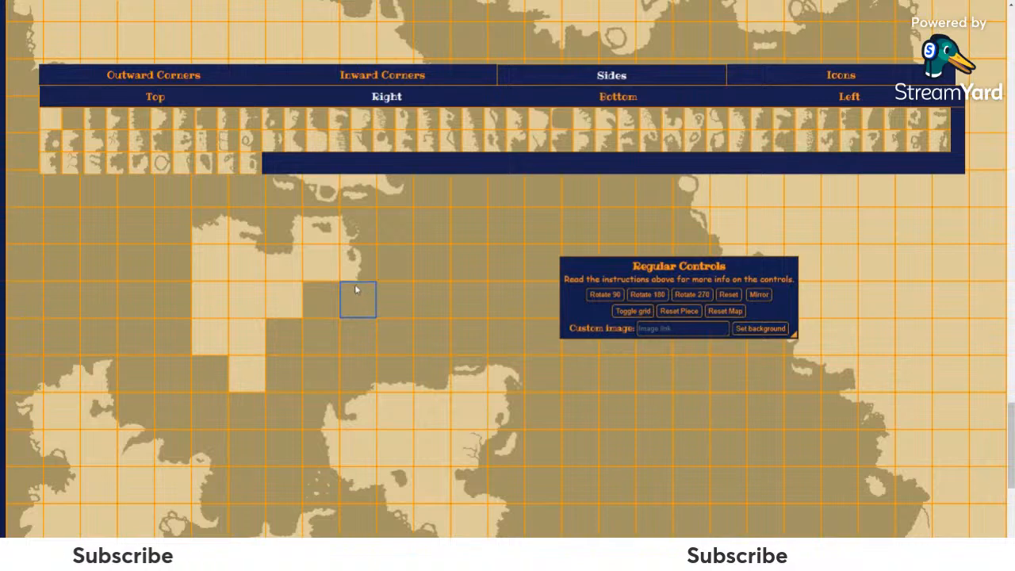
Step: Place a Bottom-Right outward corner on the tile below the Right side piece
left_click(190, 80)
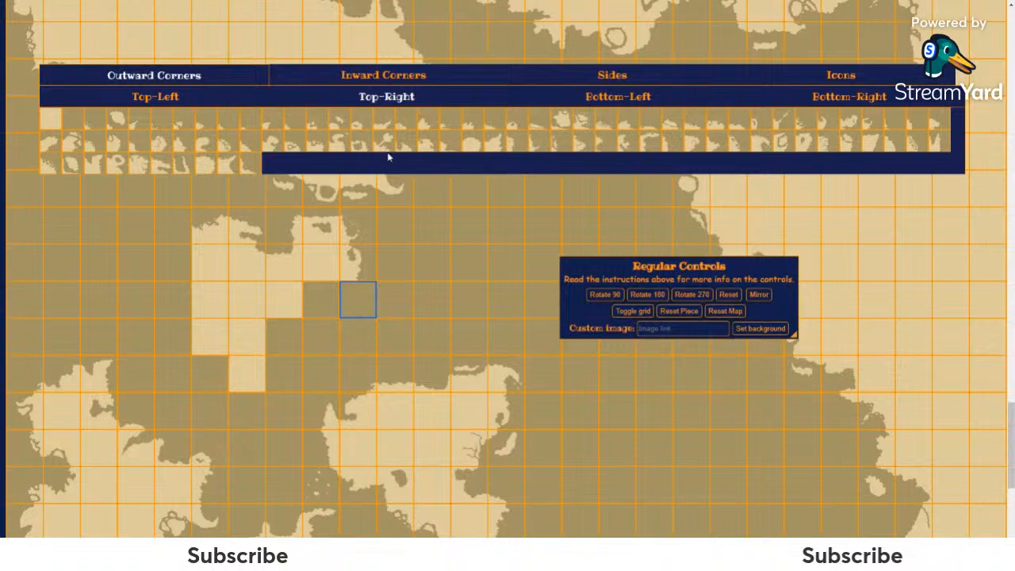
left_click(862, 98)
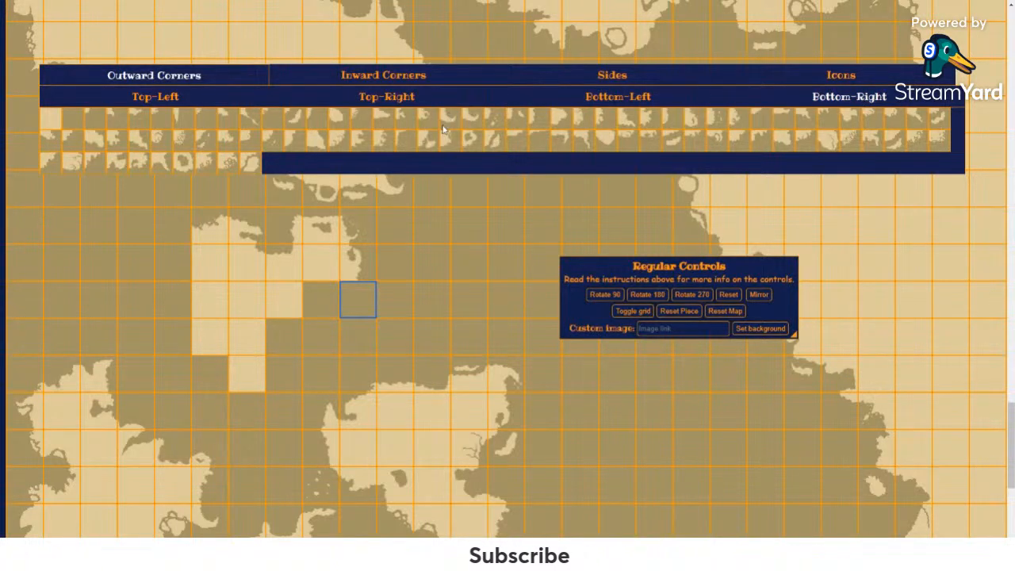
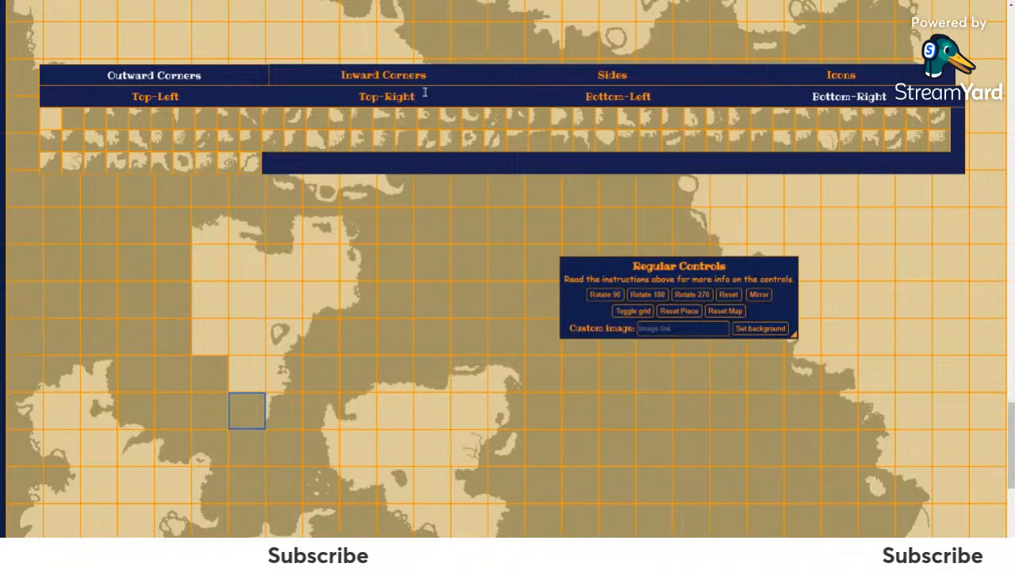
Step: Place a Bottom side coastline piece on the selected tile at the island's southern tip
left_click(564, 74)
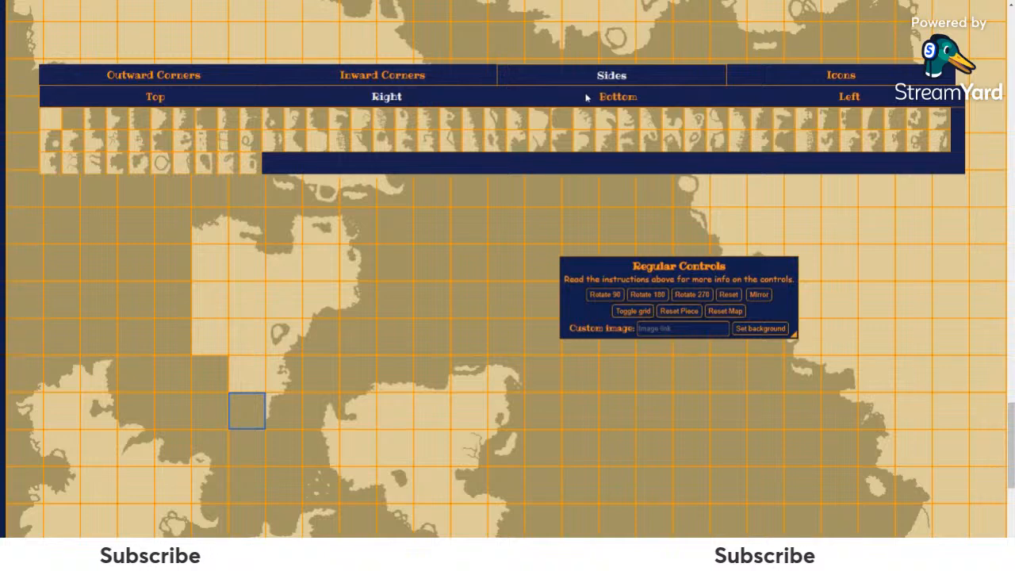
left_click(587, 97)
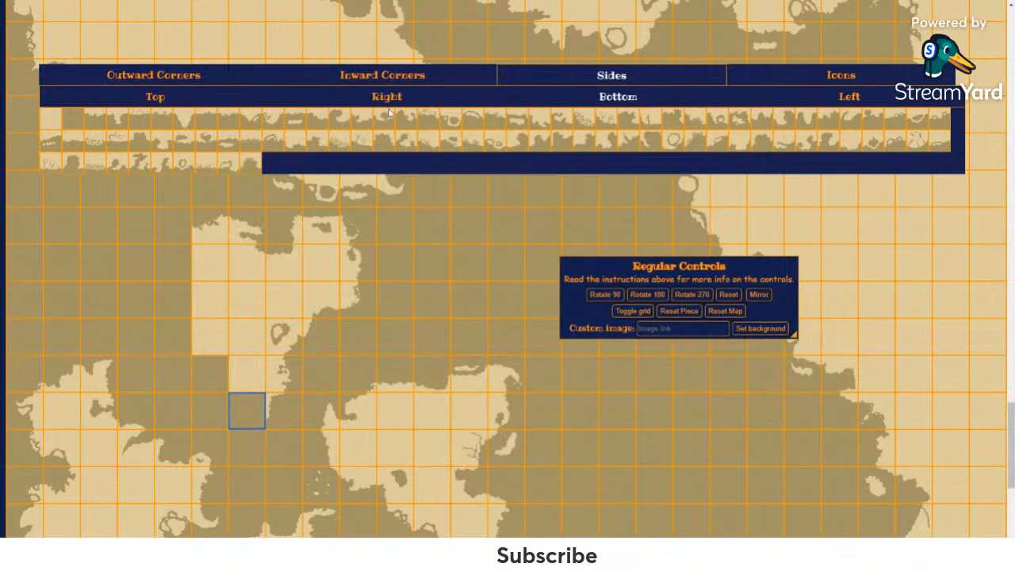
left_click(252, 82)
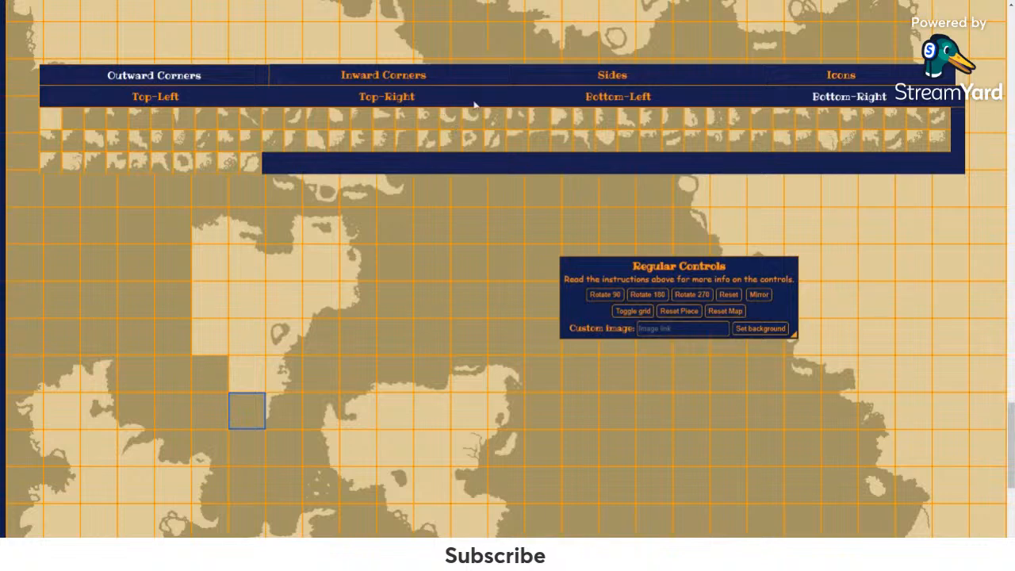
left_click(585, 78)
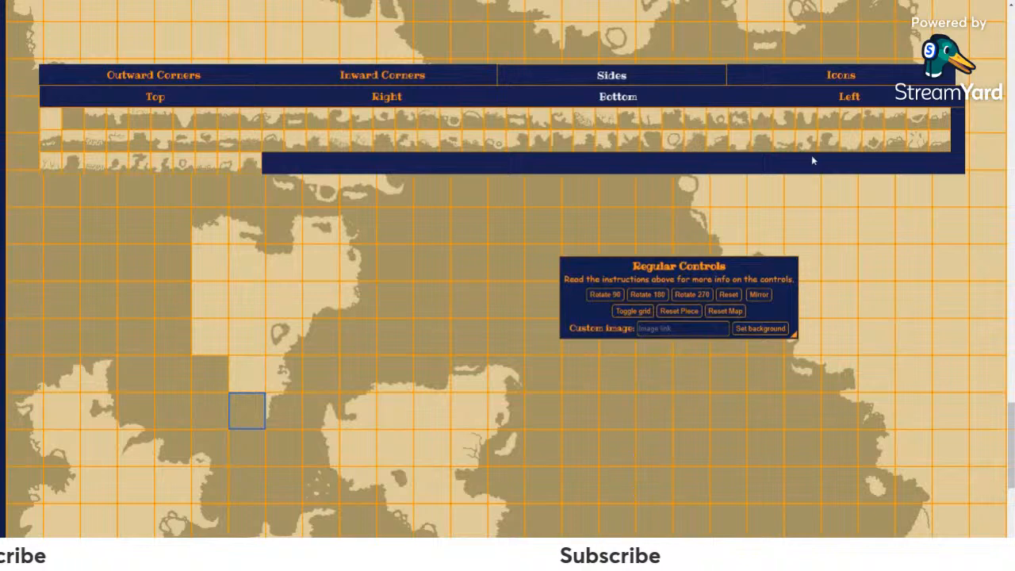
left_click(185, 167)
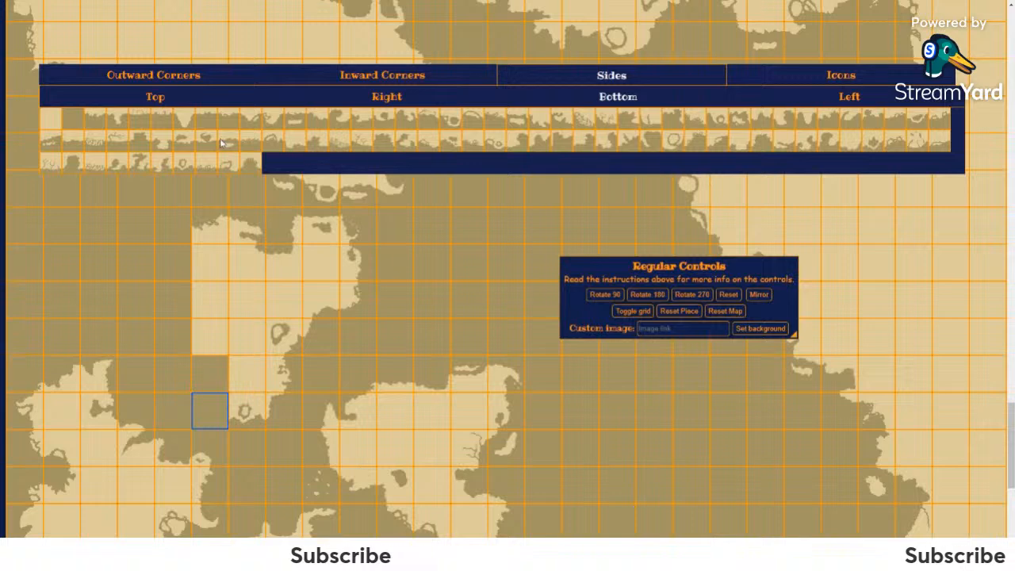
Step: Place a Bottom-Left outward corner on the tile west of the Bottom side piece
left_click(163, 76)
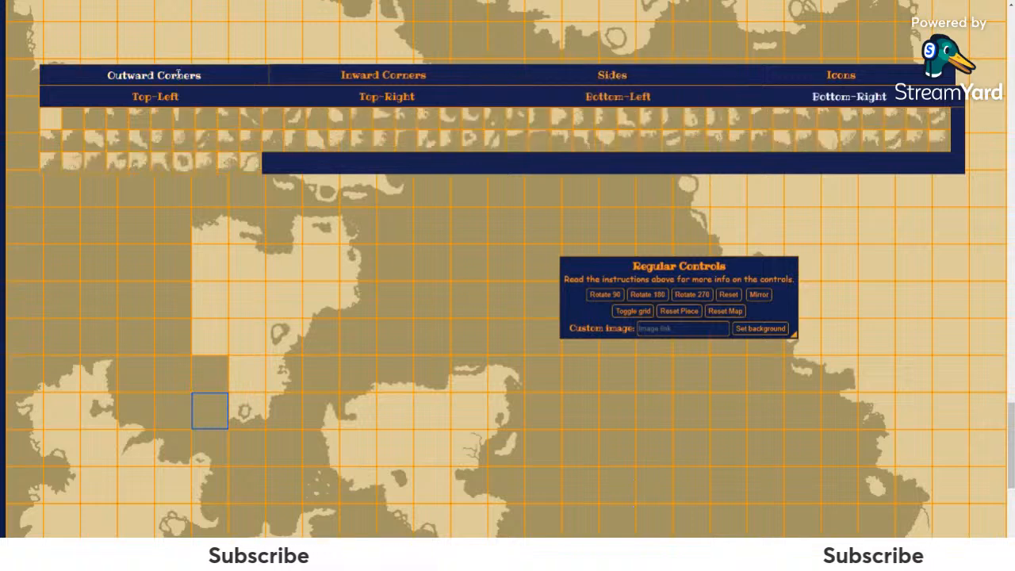
left_click(555, 104)
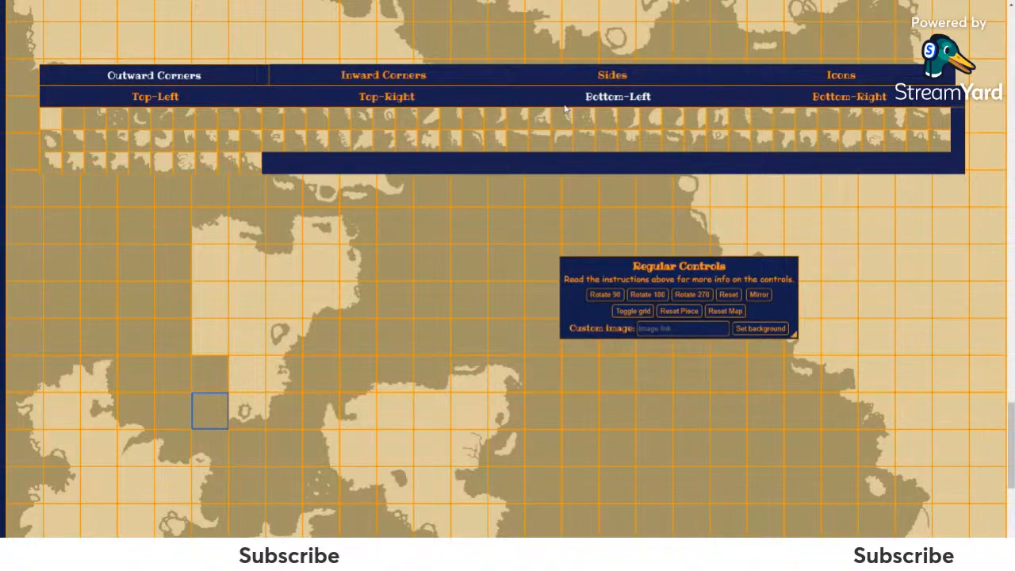
right_click(566, 109)
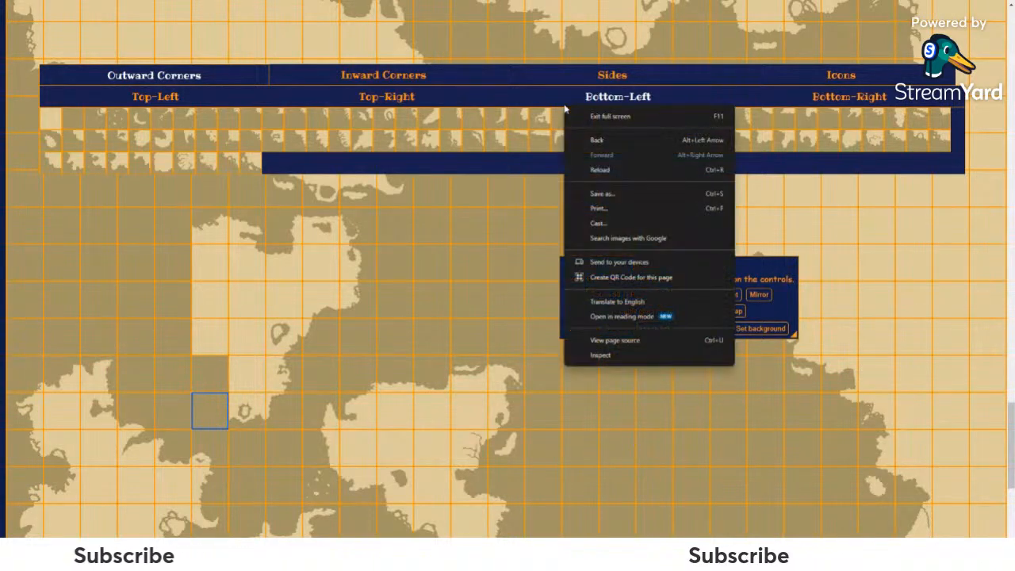
left_click(538, 160)
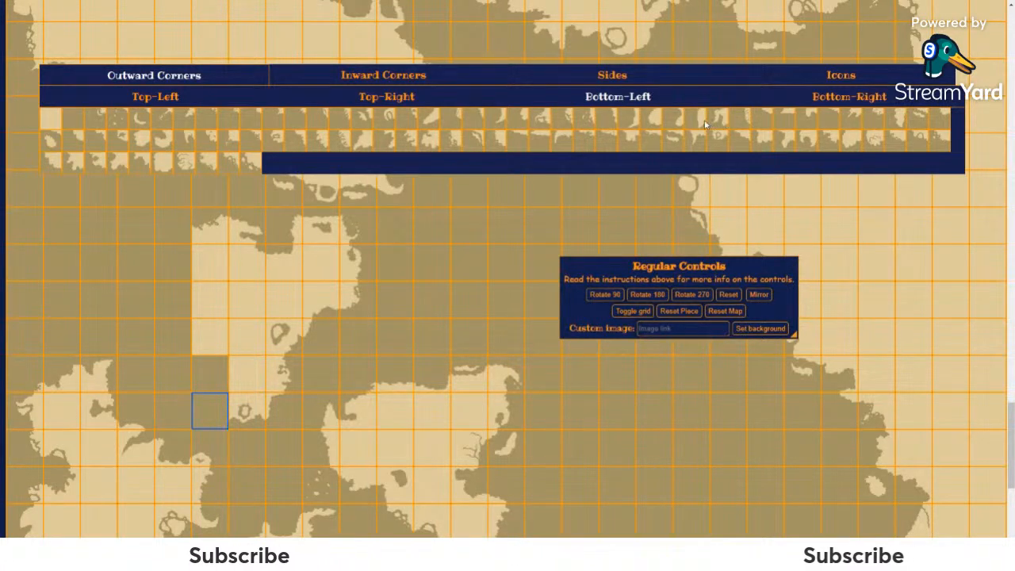
left_click(703, 140)
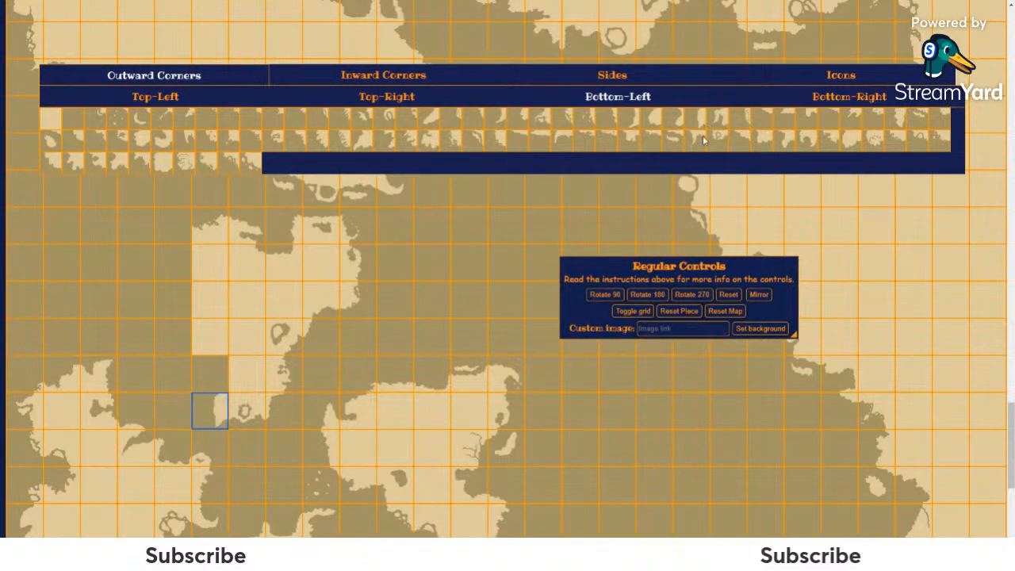
left_click(201, 410)
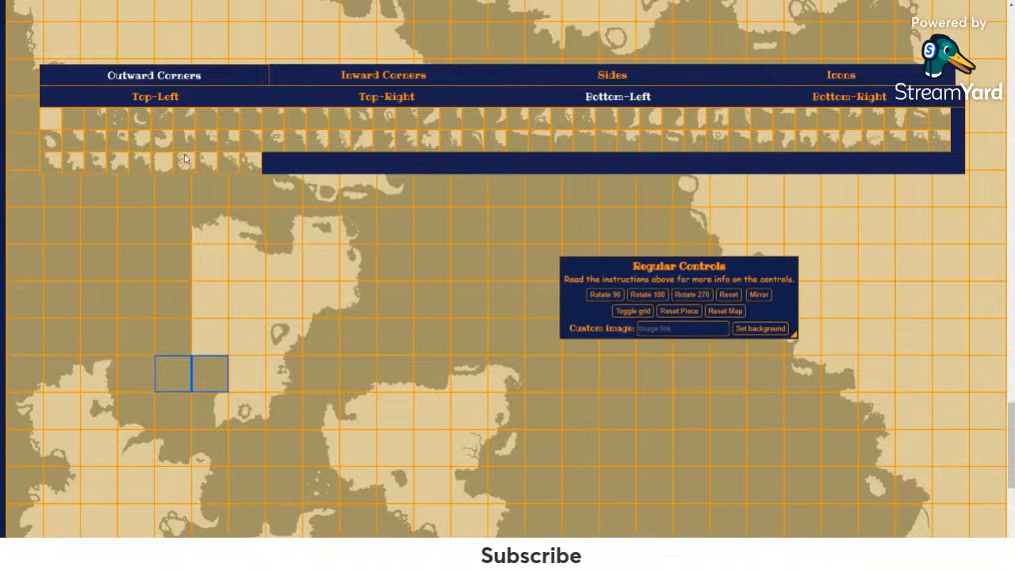
Step: Place a Bottom-Left outward corner below the island's straight west edge and a Bottom-Left inward corner on the tile east of it
left_click(385, 117)
left_click(172, 375)
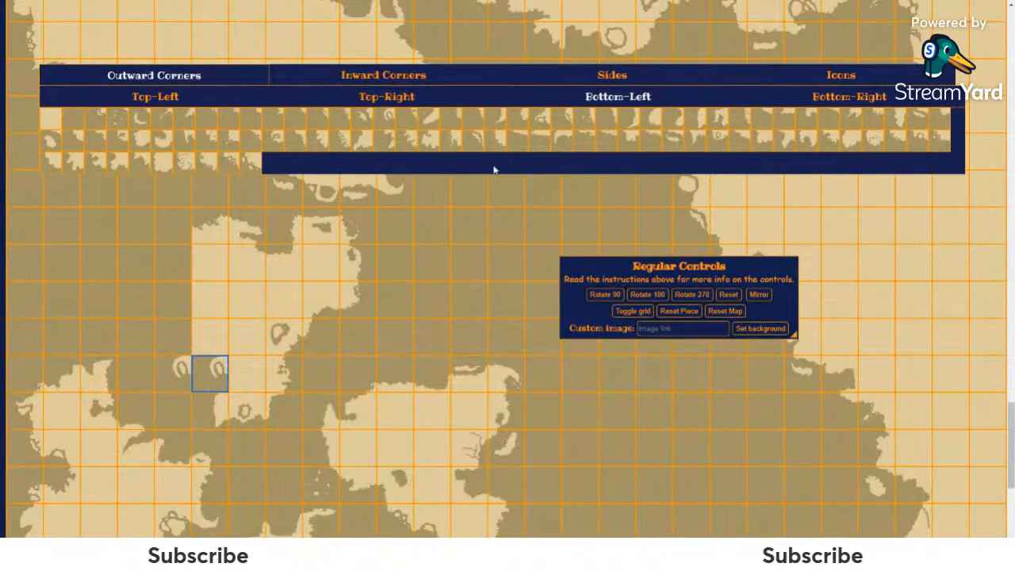
left_click(444, 78)
left_click(592, 97)
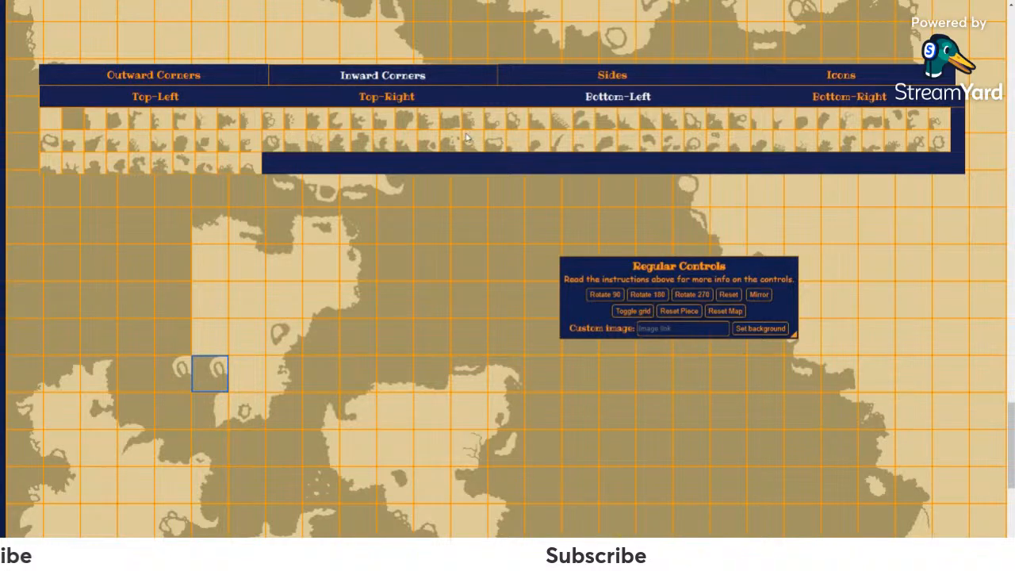
Step: Place a Left side piece on the tile above the western Bottom-Left outward corner, and briefly hide the grid to check the coastline
left_click(177, 341)
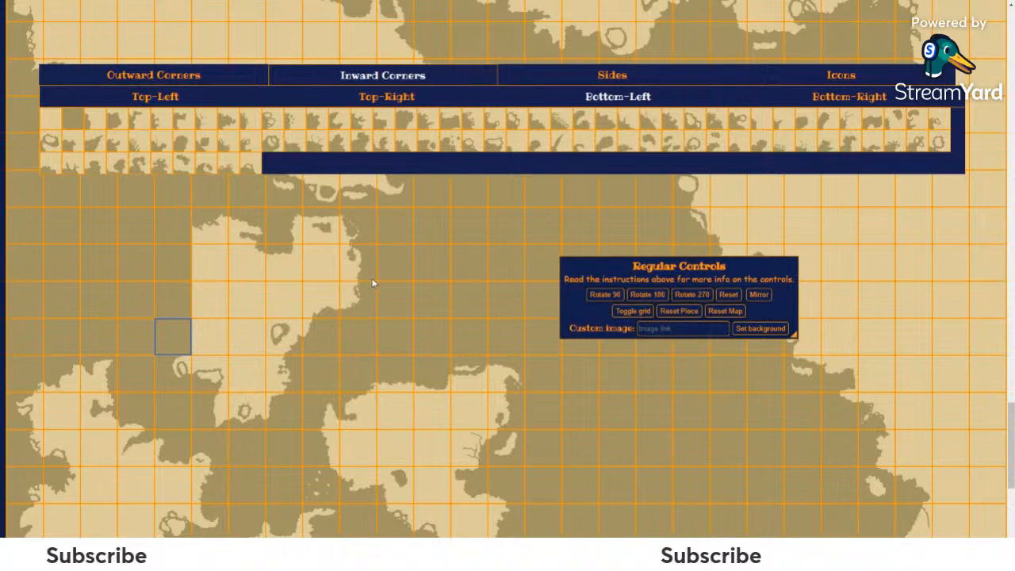
left_click(634, 81)
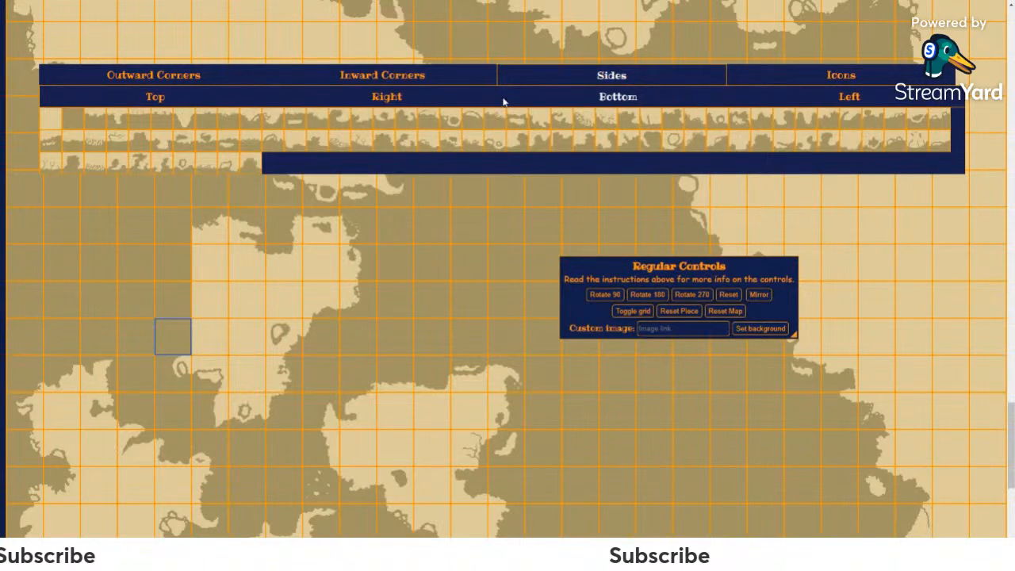
left_click(843, 96)
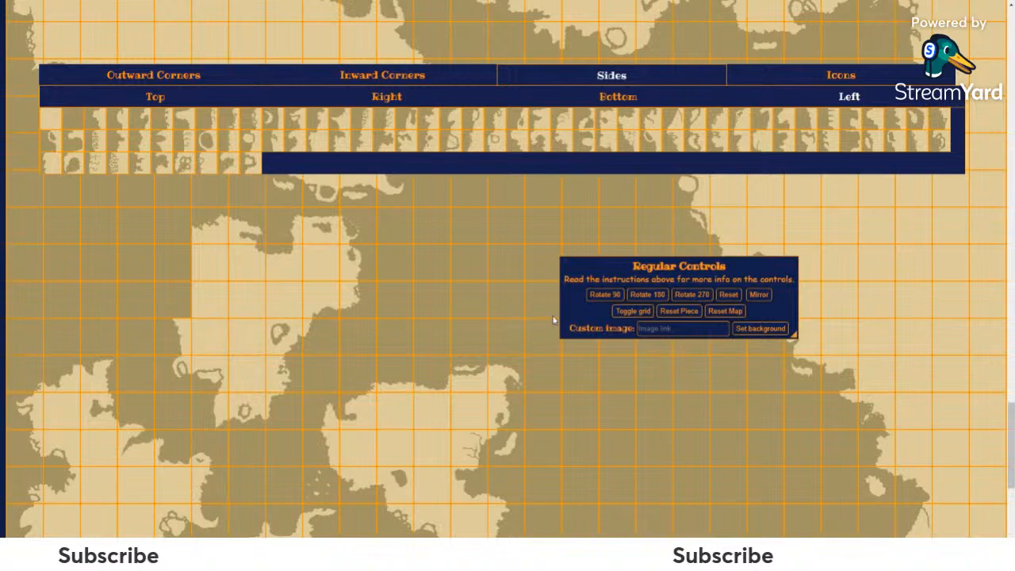
left_click(638, 312)
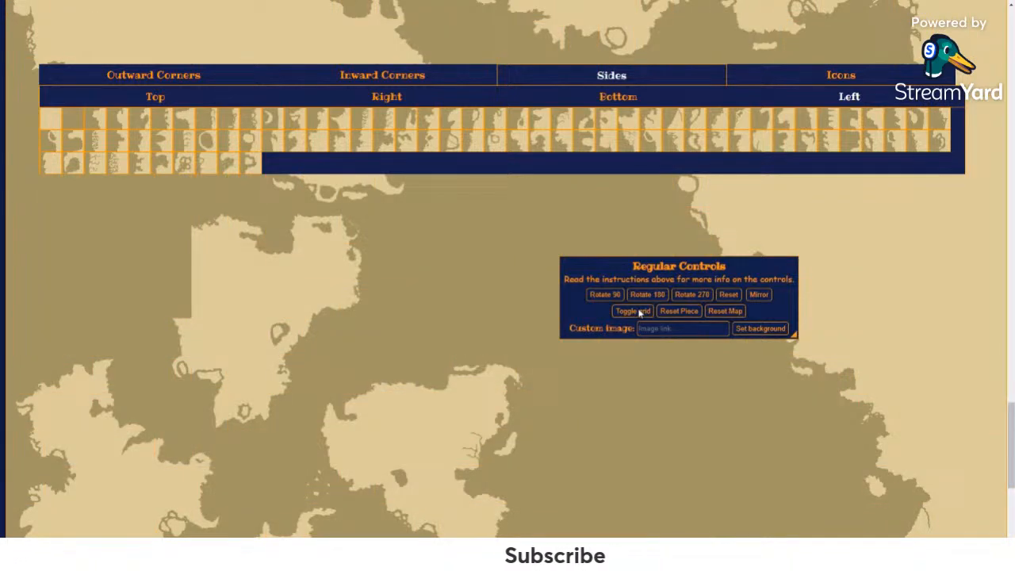
left_click(640, 313)
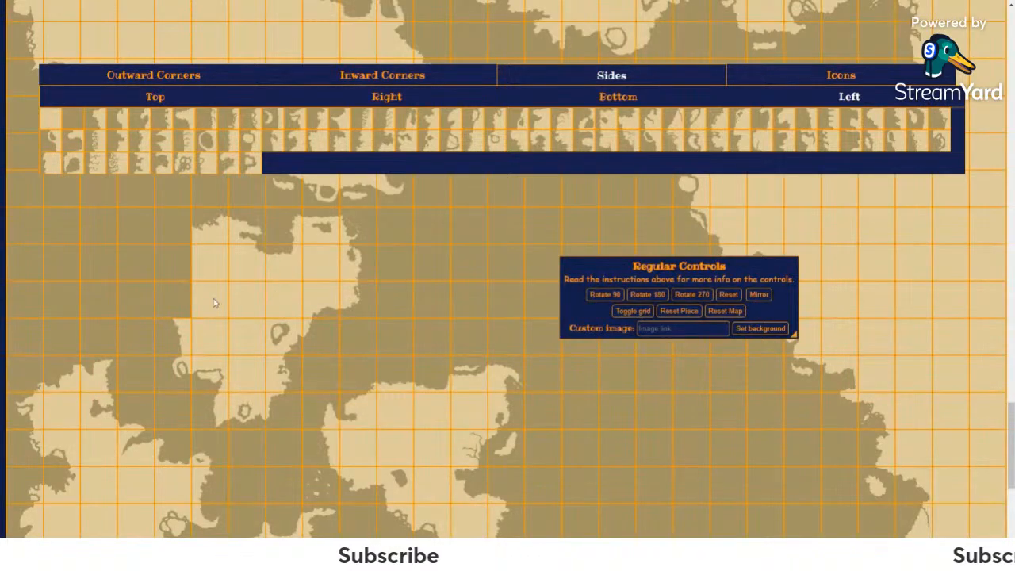
Step: Continue the west coast upward with Left side pieces on the next two tiles
left_click(182, 297)
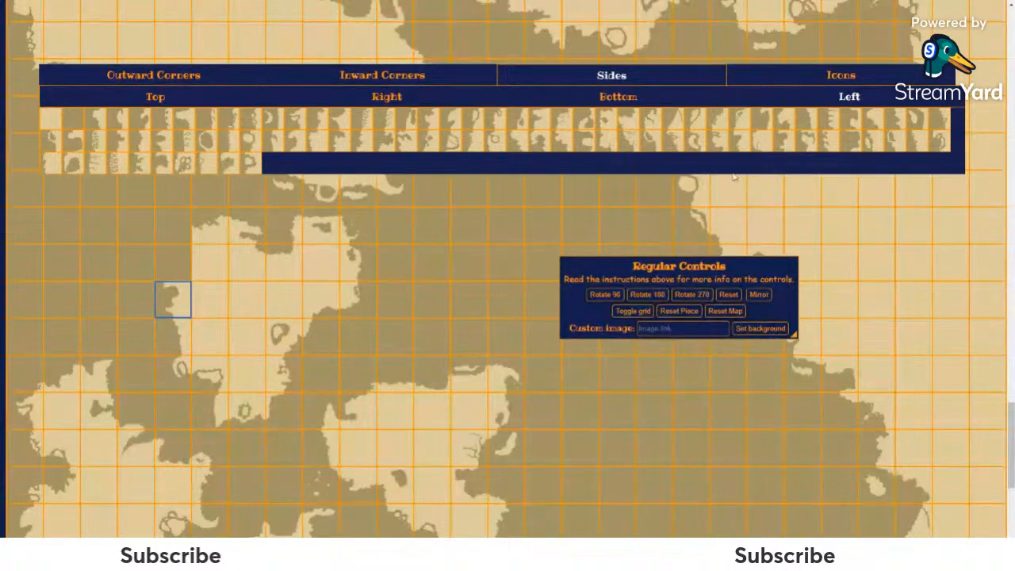
left_click(175, 311)
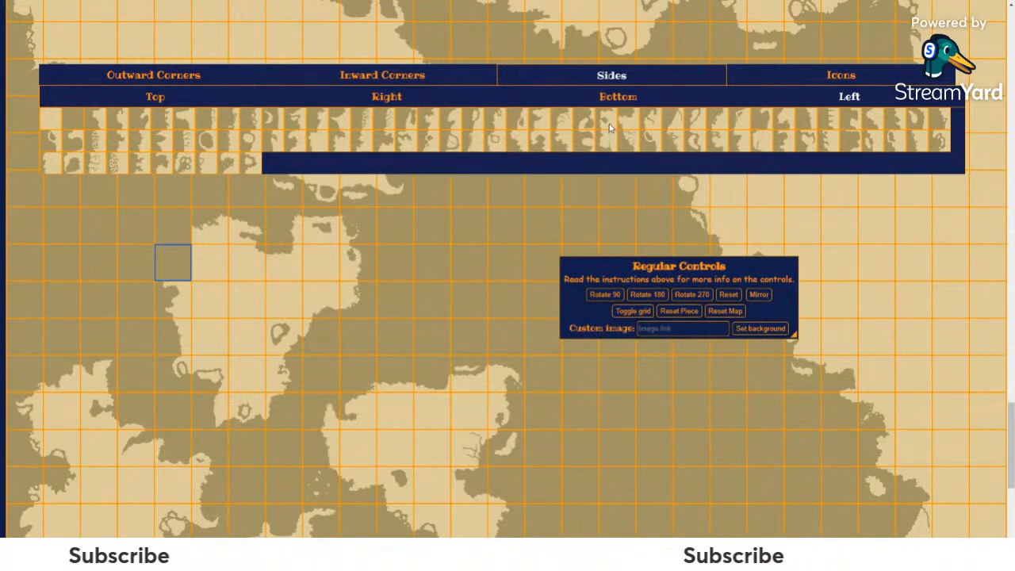
left_click(175, 255)
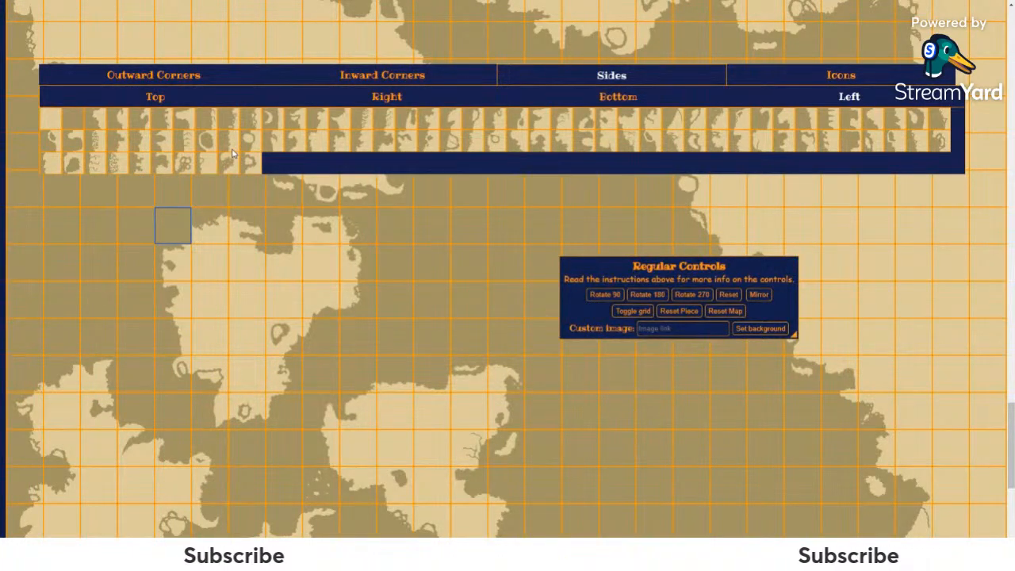
Step: Close the island's northwest edge with a Top-Left outward corner above the uppermost Left side piece
left_click(215, 74)
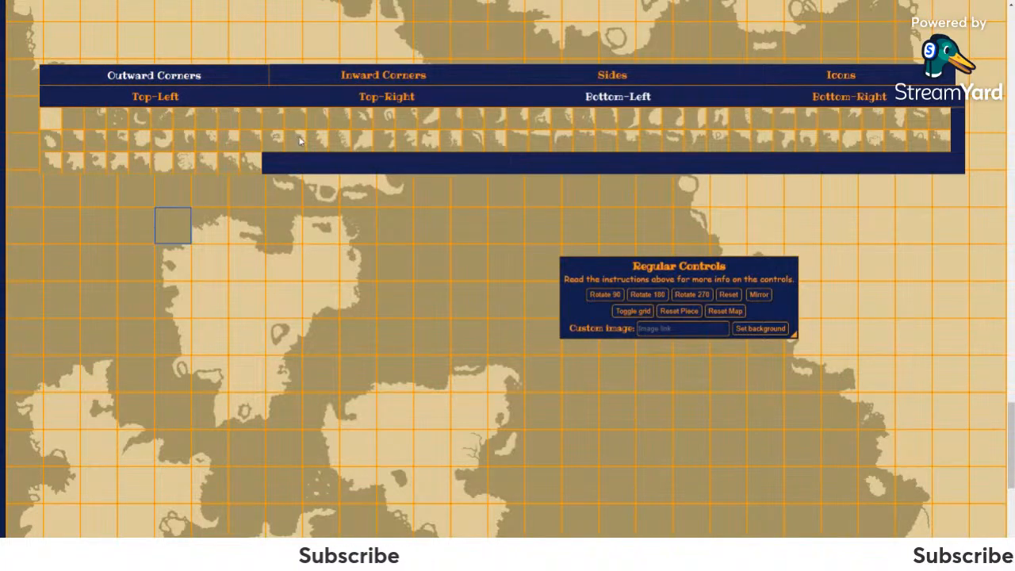
left_click(381, 98)
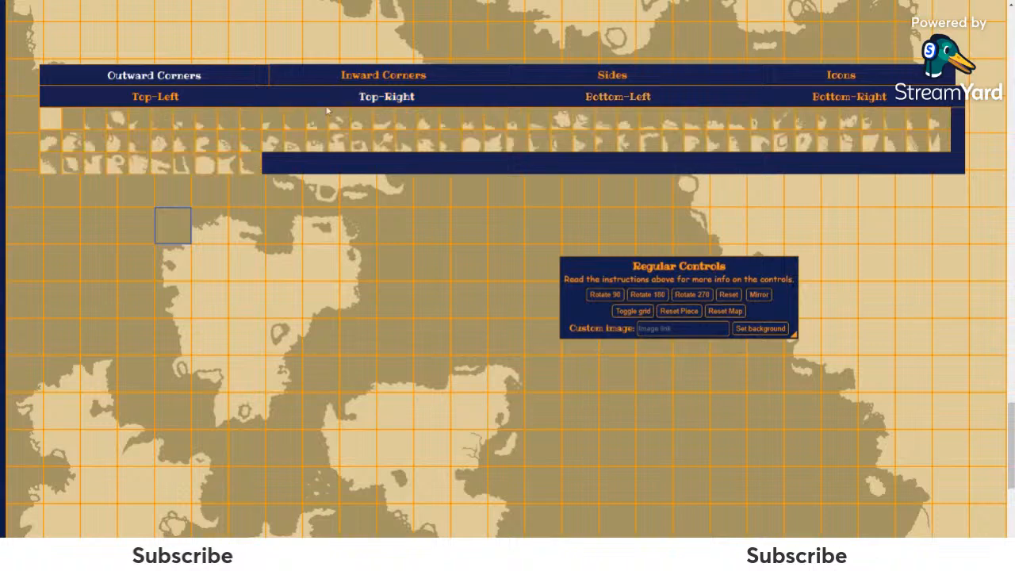
left_click(242, 97)
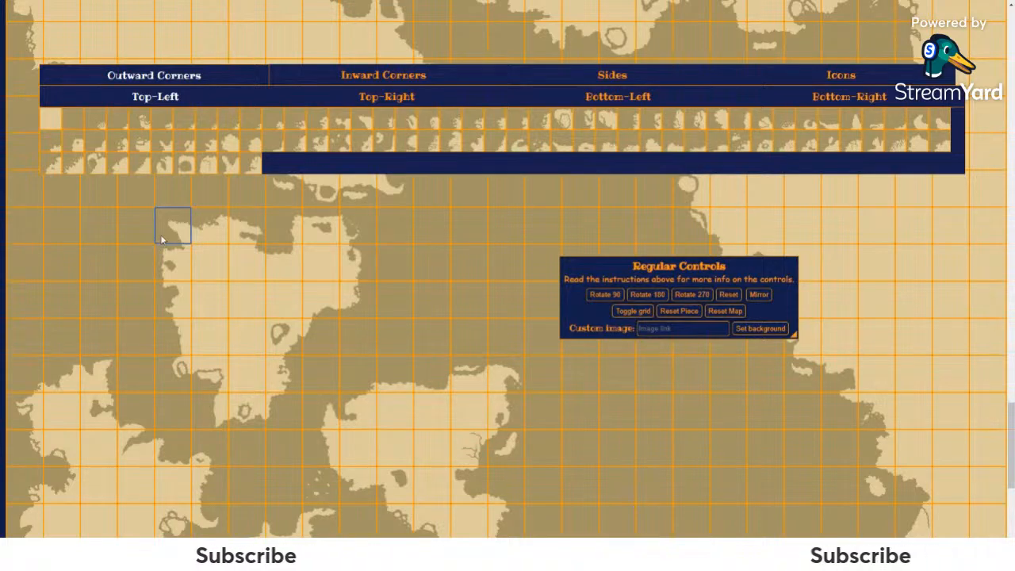
Step: Turn the map into an image and look over the coastlines in the generated picture
scroll(249, 243, "down", 6)
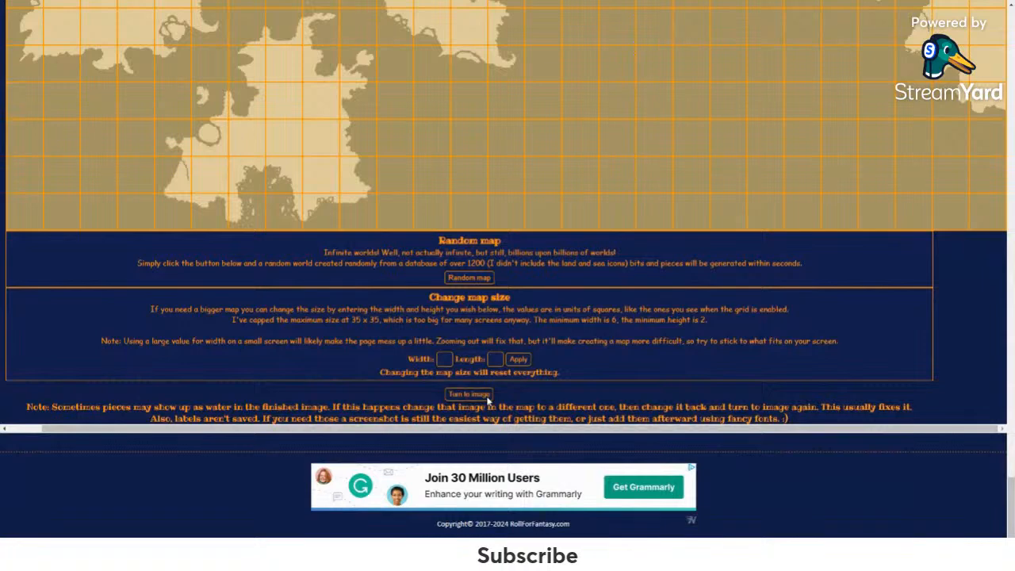
left_click(485, 395)
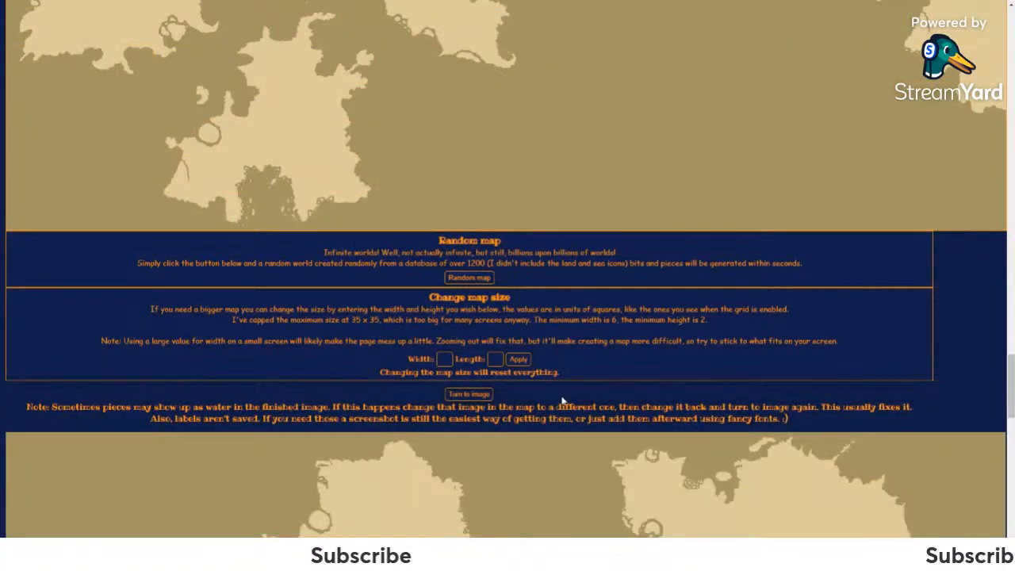
scroll(562, 400, "down", 5)
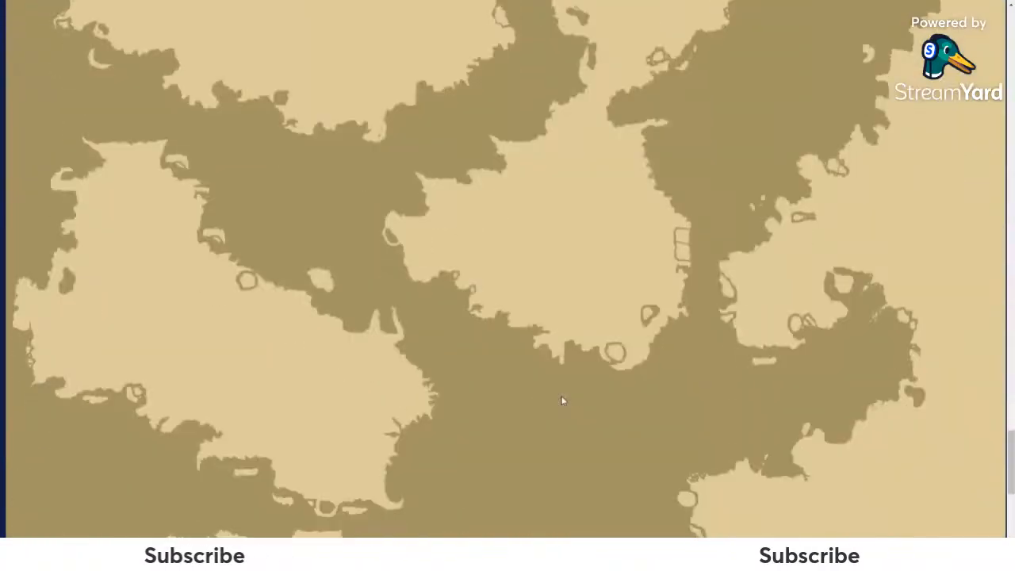
scroll(563, 400, "down", 6)
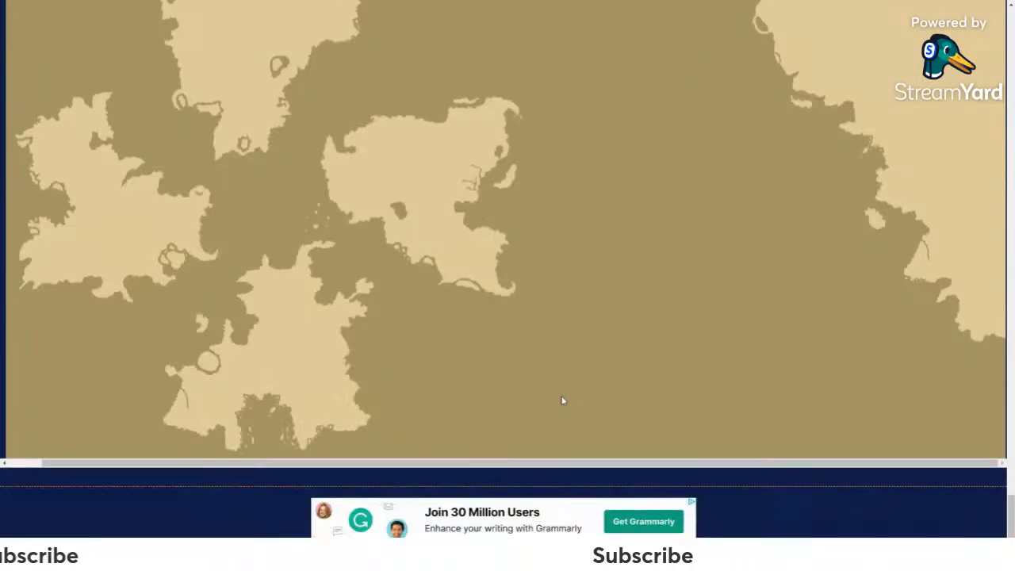
scroll(563, 400, "up", 6)
scroll(563, 401, "up", 3)
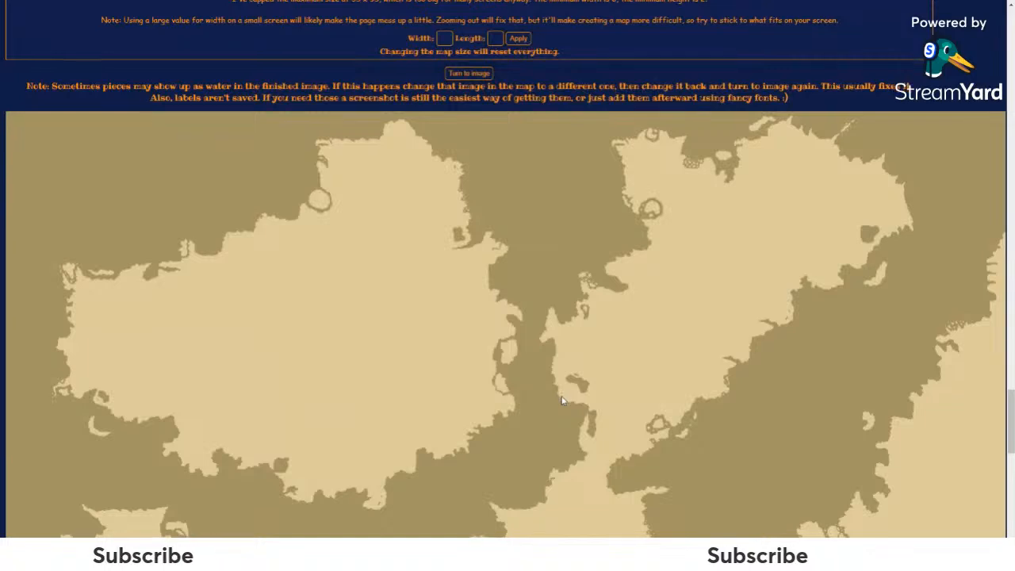
scroll(562, 400, "down", 2)
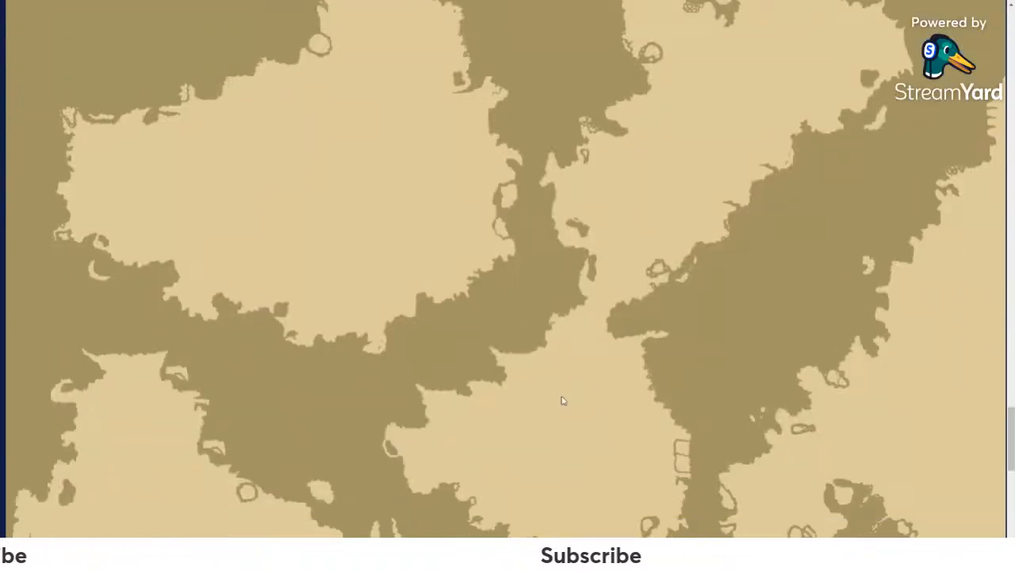
scroll(563, 400, "up", 1)
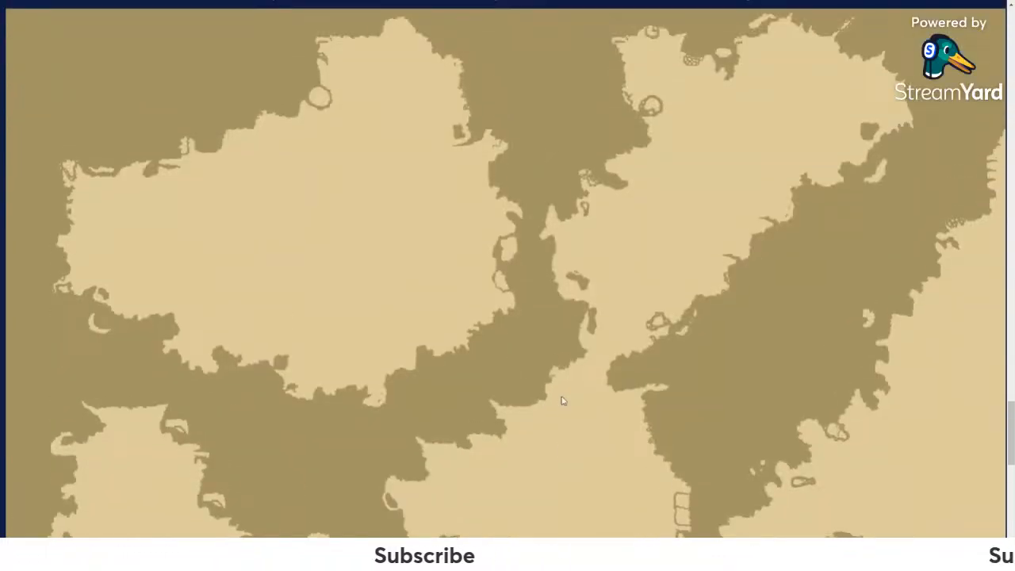
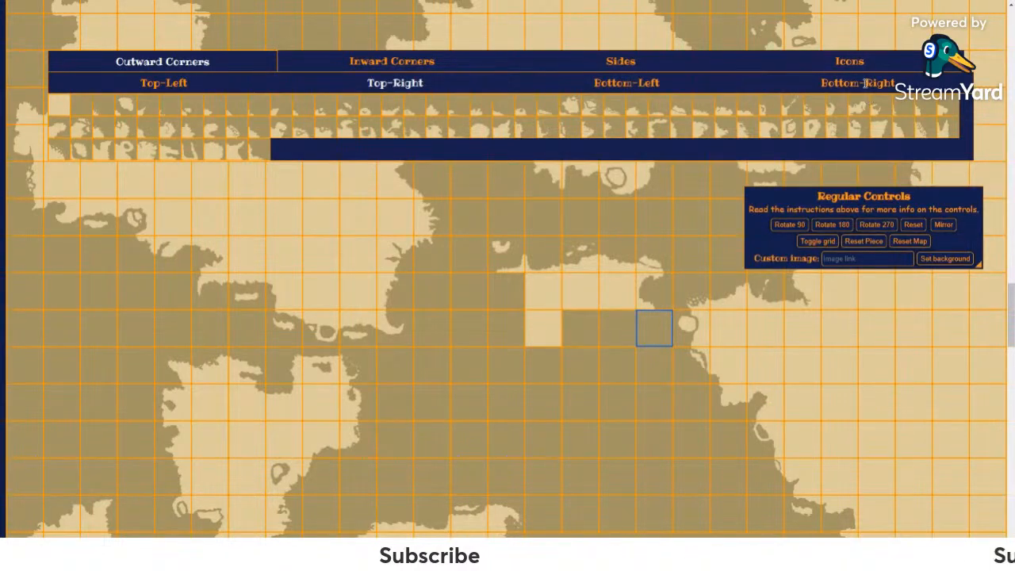
Step: Place a Bottom-Right outward corner on the next island's selected southeast tile and a Bottom side piece on the tile west of it
left_click(863, 83)
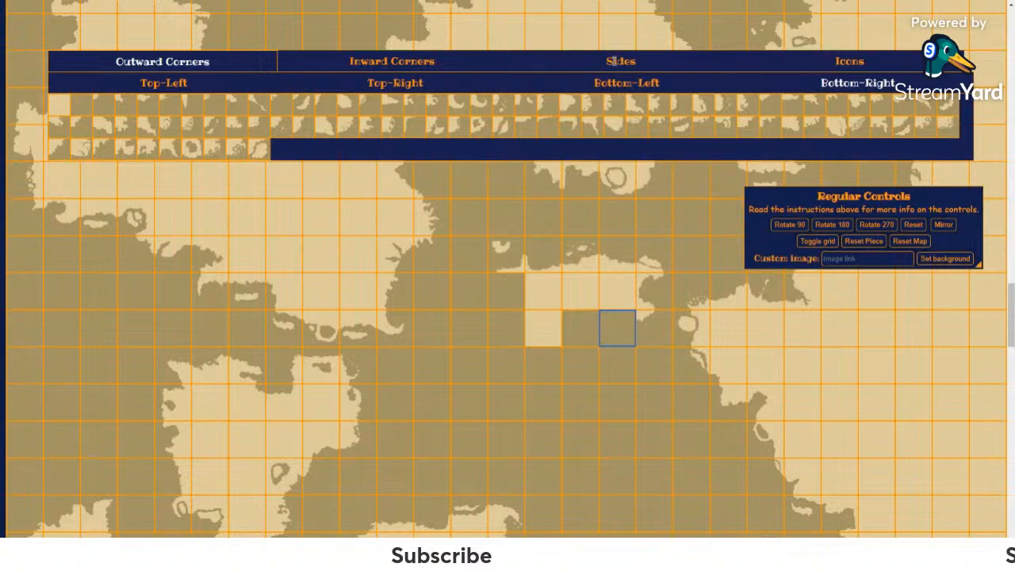
left_click(611, 61)
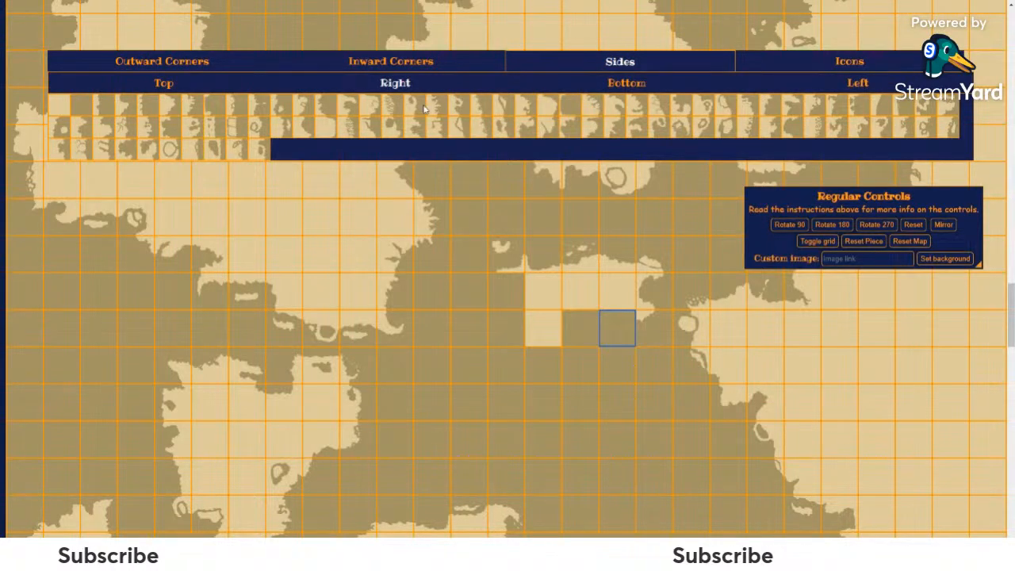
left_click(588, 86)
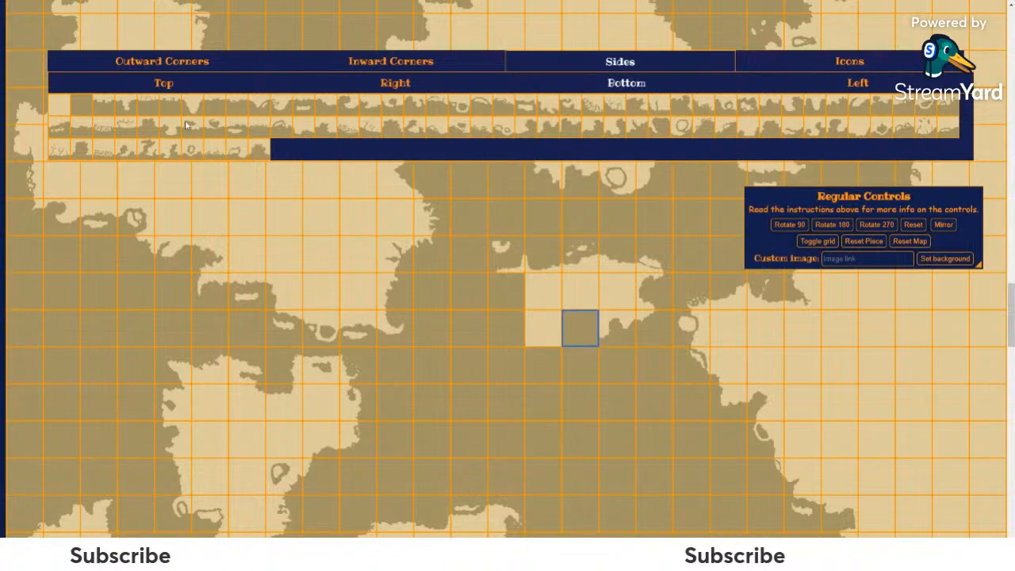
Step: Fill the selected notch tile on the island's south coast with a Bottom-Right inward corner piece
left_click(181, 67)
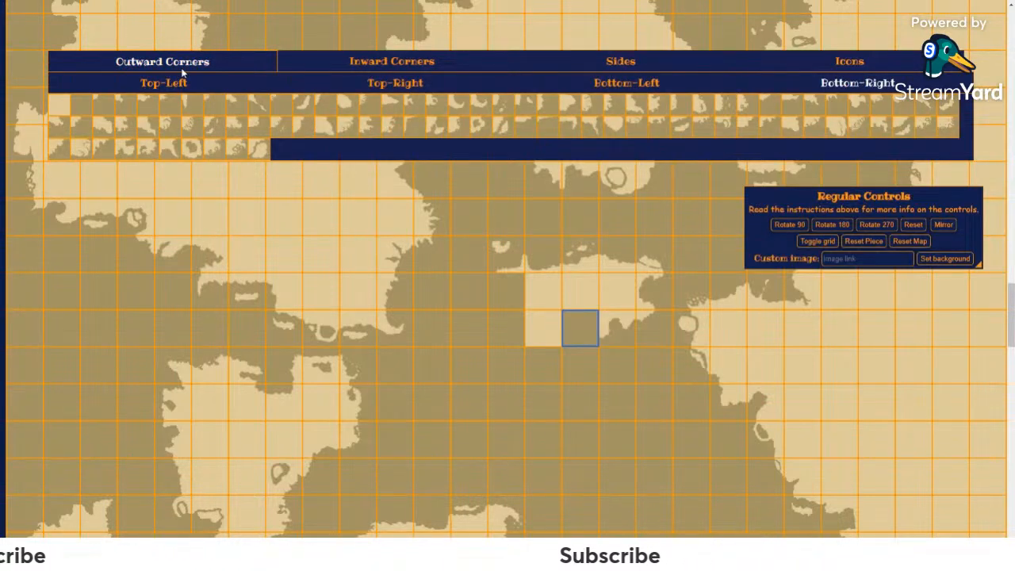
left_click(355, 63)
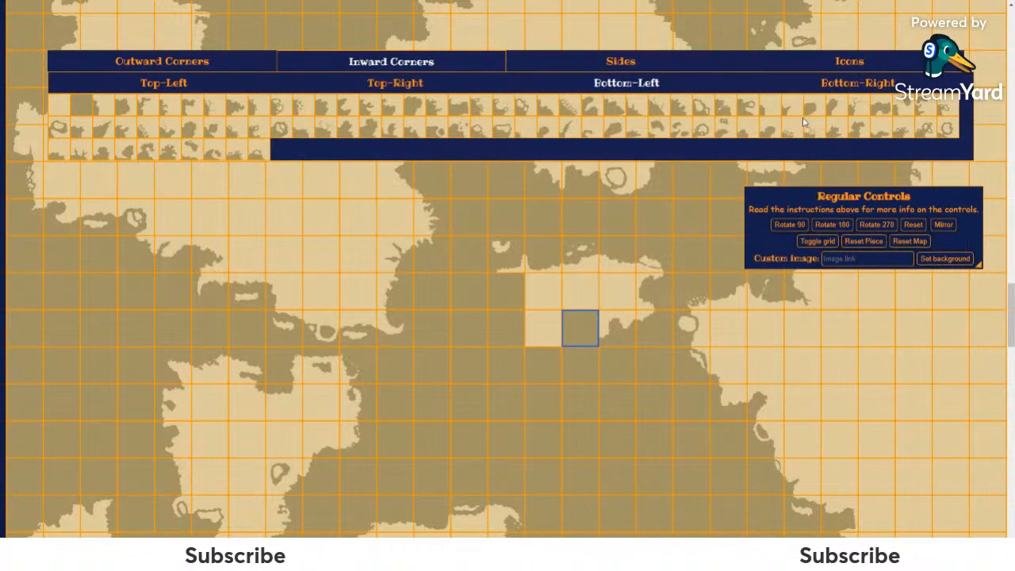
left_click(856, 86)
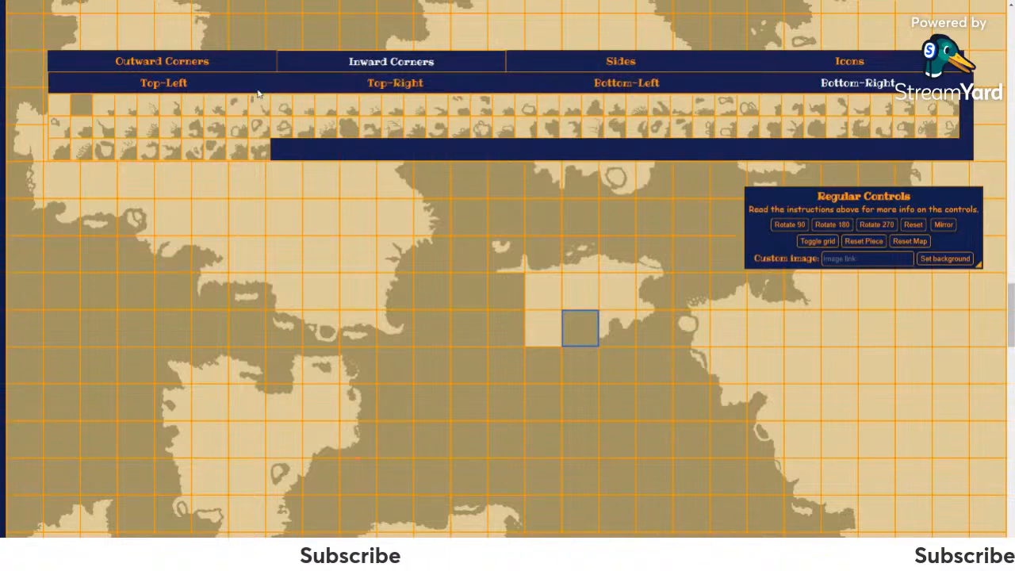
left_click(436, 108)
left_click(580, 334)
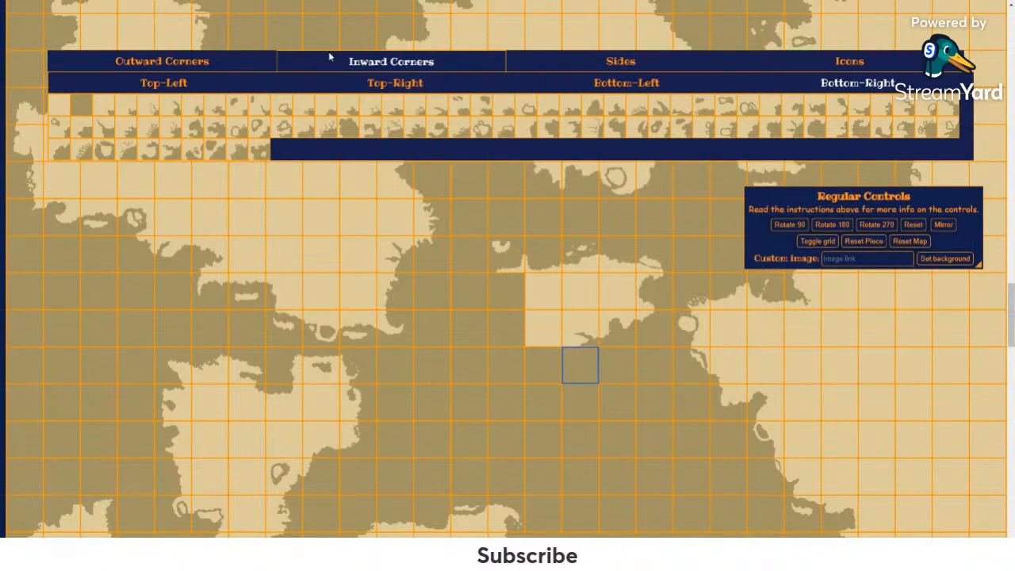
Step: Place a Bottom-Right outward corner on the tile below the inward corner and a Bottom side piece on the tile west of it
left_click(240, 62)
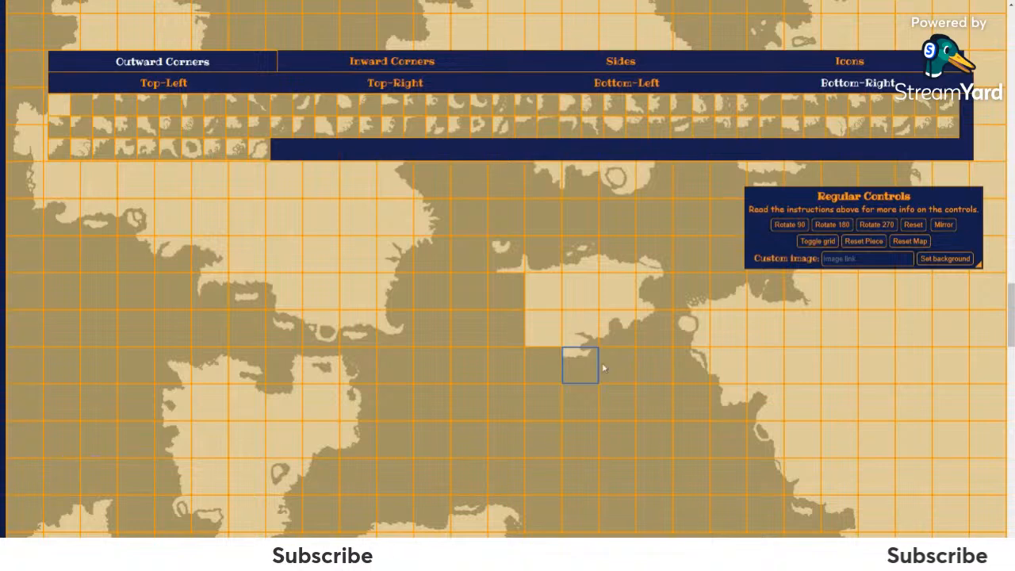
left_click(556, 367)
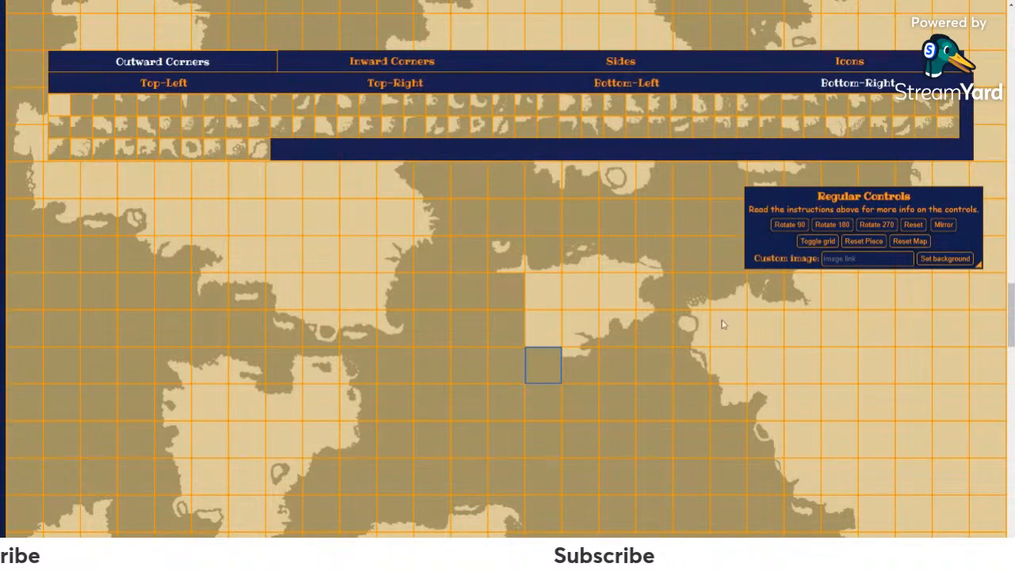
left_click(627, 61)
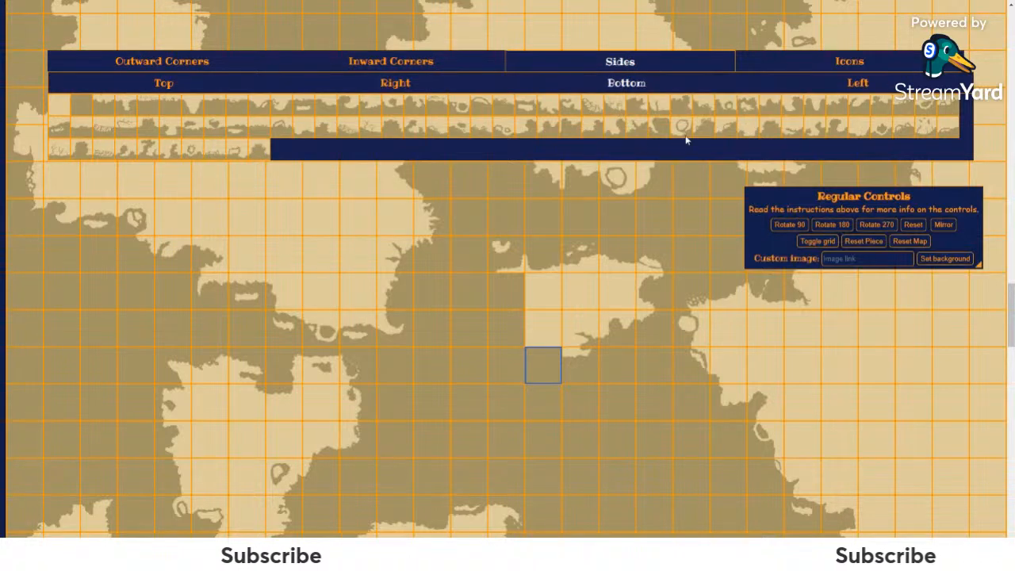
left_click(719, 130)
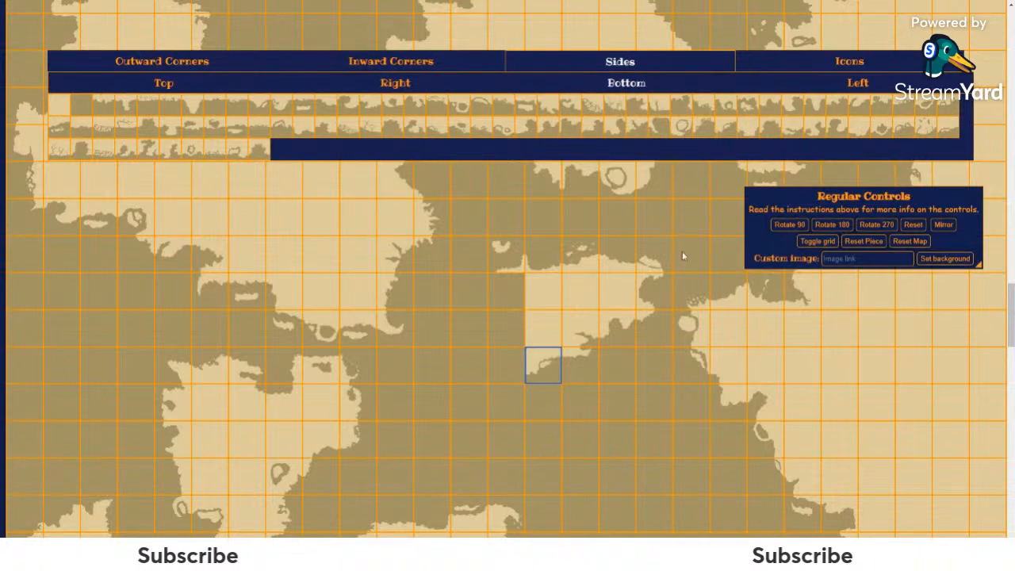
left_click(550, 365)
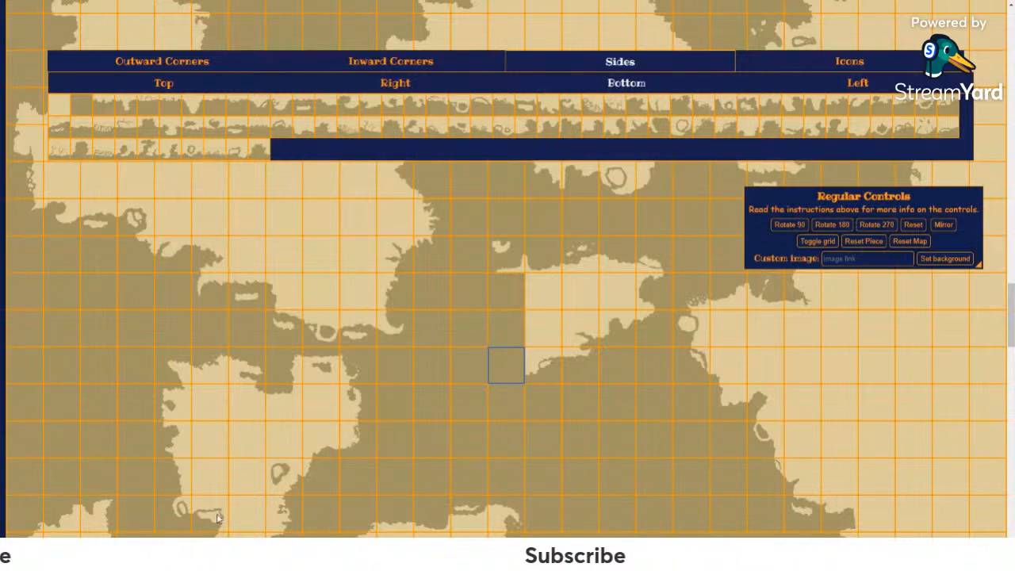
Step: Close the island's southwest edge with a Bottom-Left outward corner and put Left side pieces on the two tiles above it
left_click(185, 60)
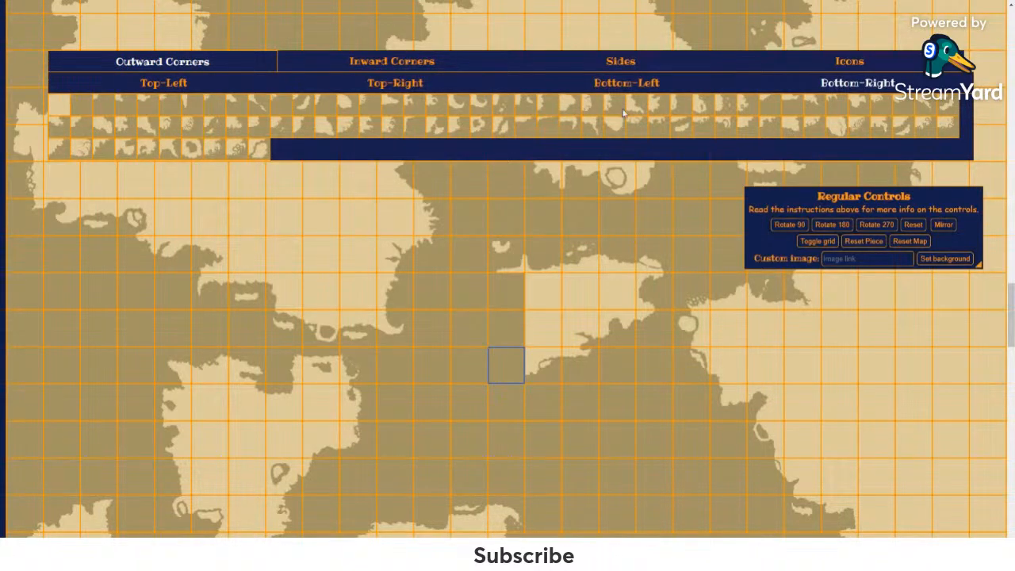
left_click(673, 89)
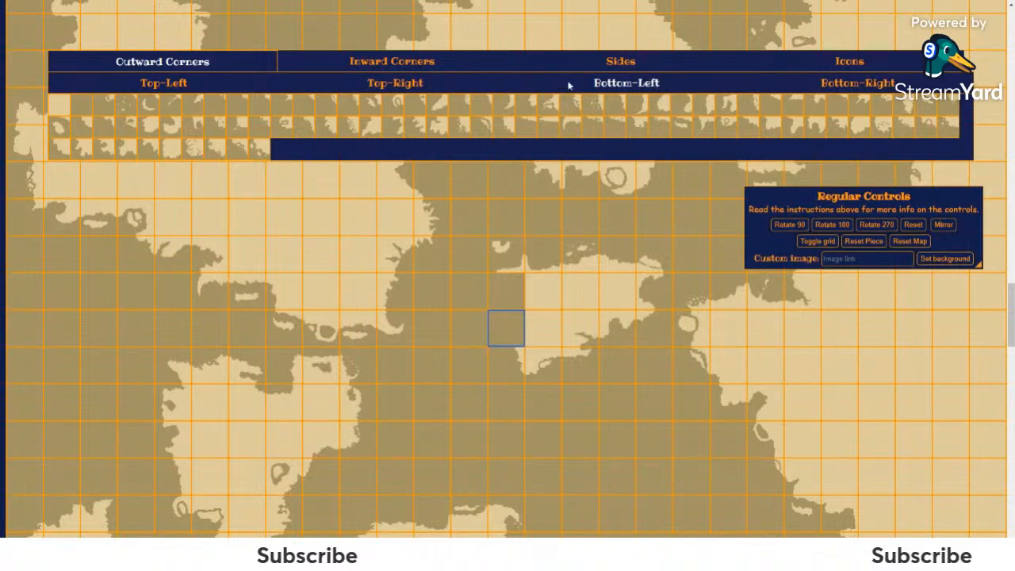
left_click(607, 63)
left_click(818, 85)
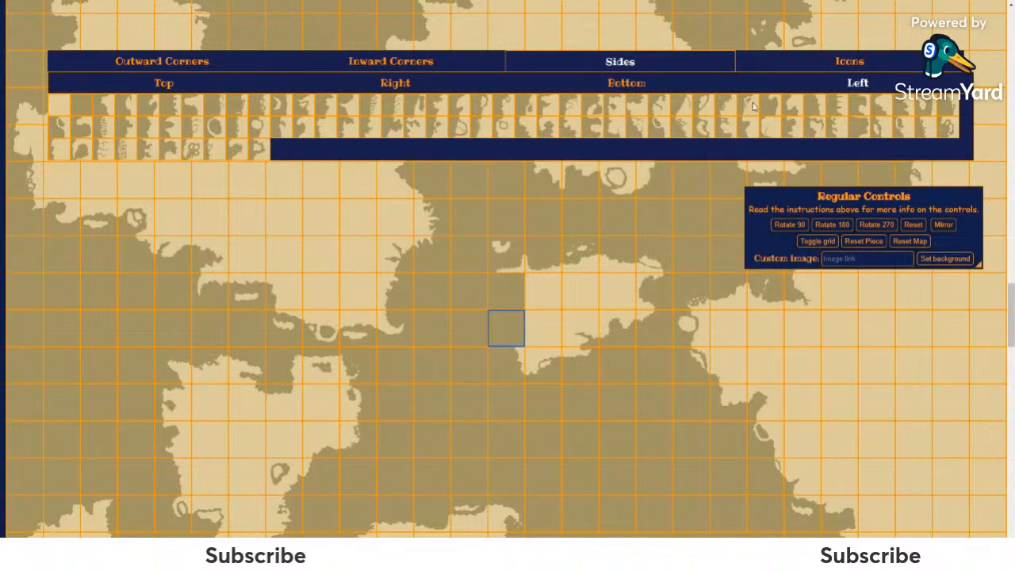
left_click(506, 295)
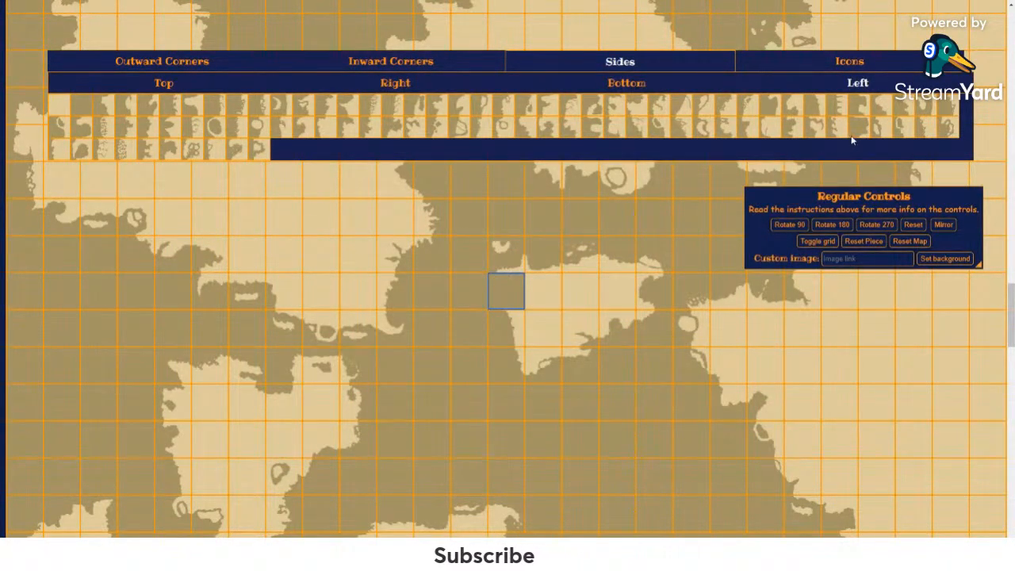
left_click(876, 134)
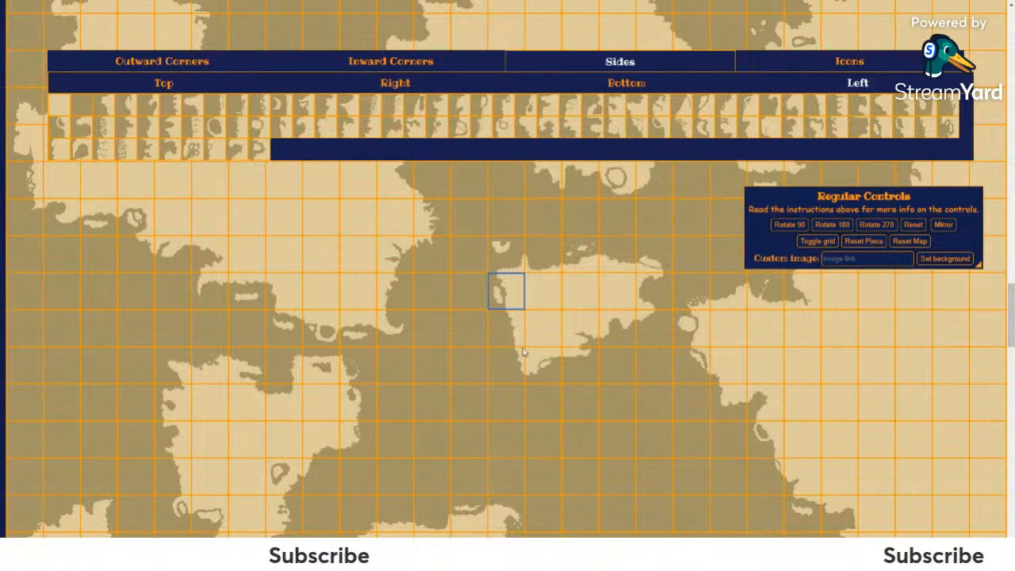
left_click(495, 299)
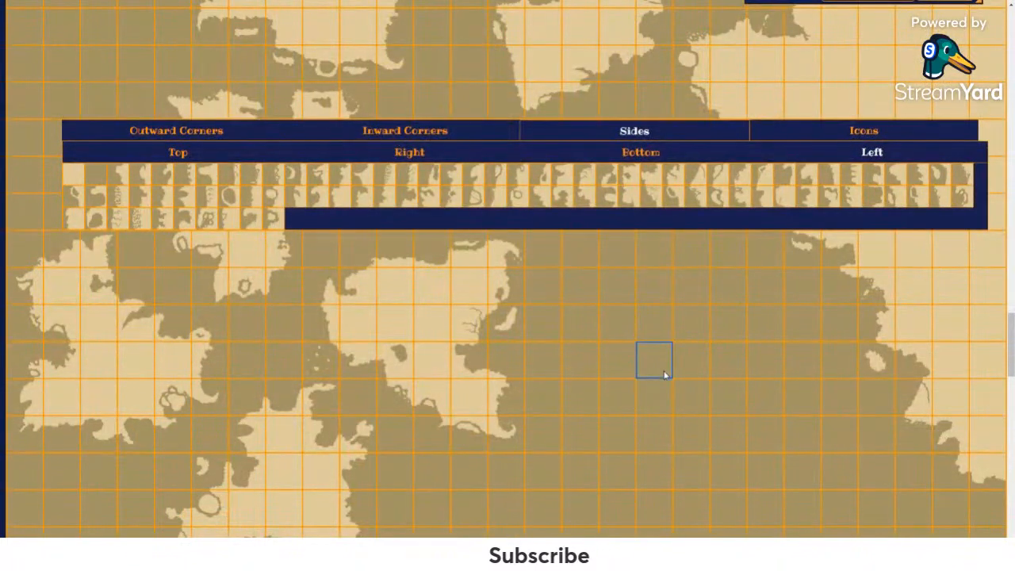
Step: Start a new island in the open sea farther south by filling a two-by-two block of tiles with the plain land piece
left_click(663, 387)
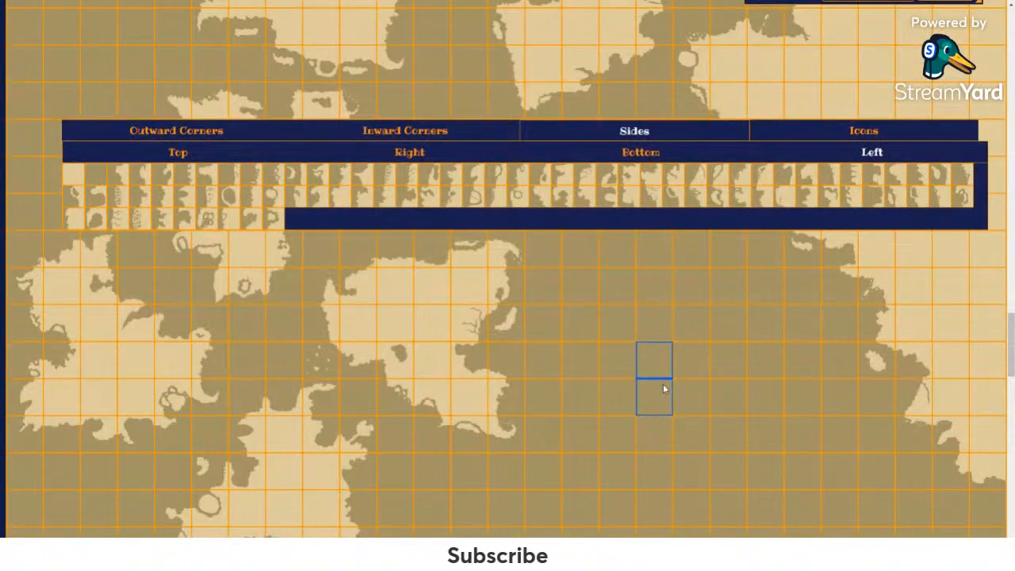
left_click(691, 361)
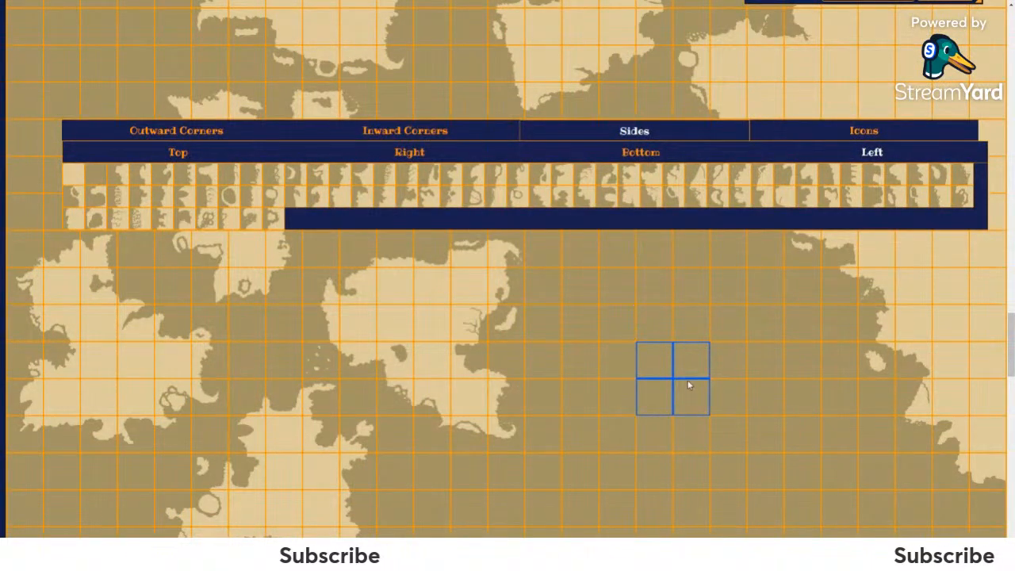
left_click(668, 363)
left_click(691, 378)
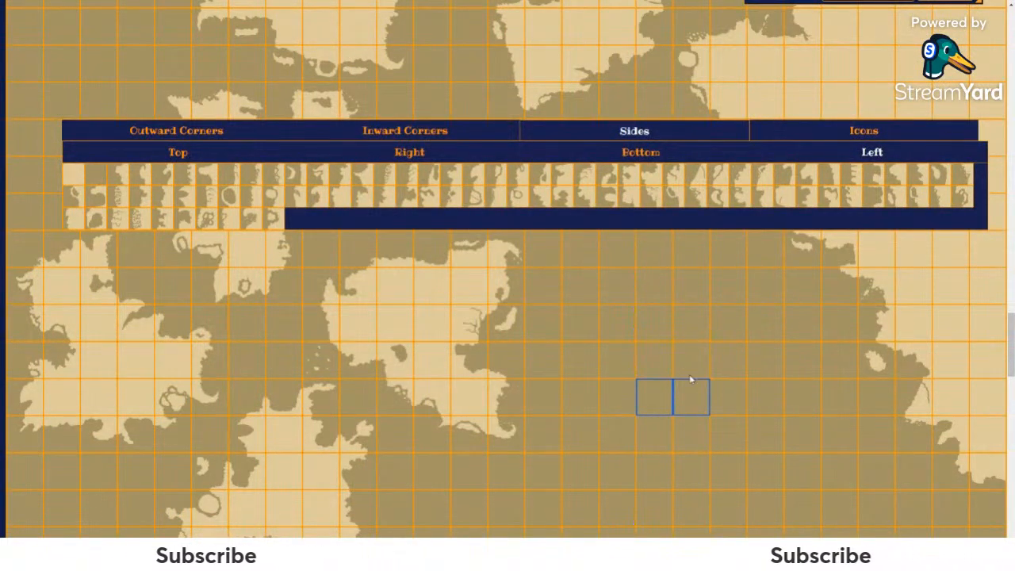
left_click(724, 397)
left_click(723, 438)
left_click(698, 438)
left_click(659, 413)
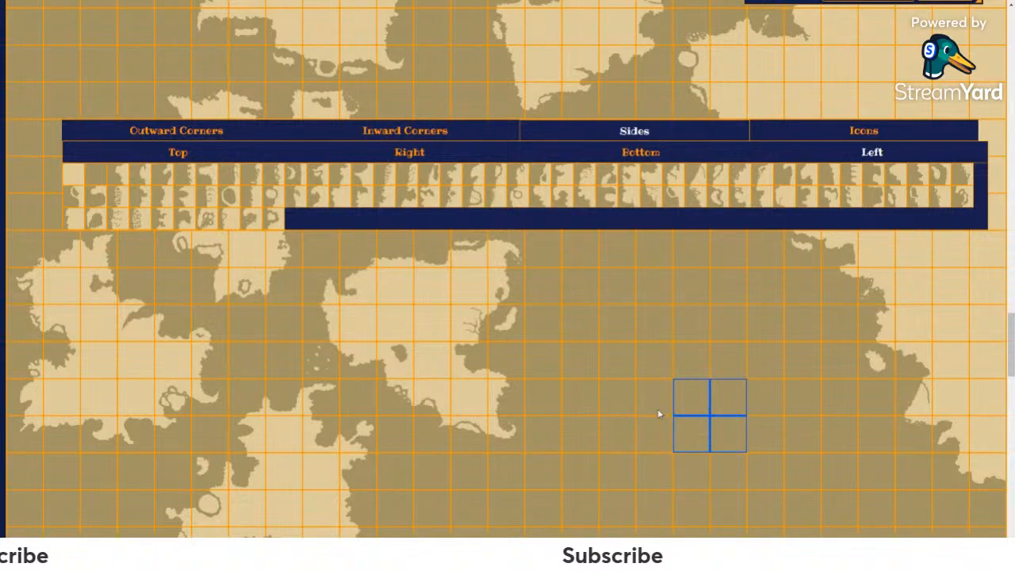
left_click(74, 178)
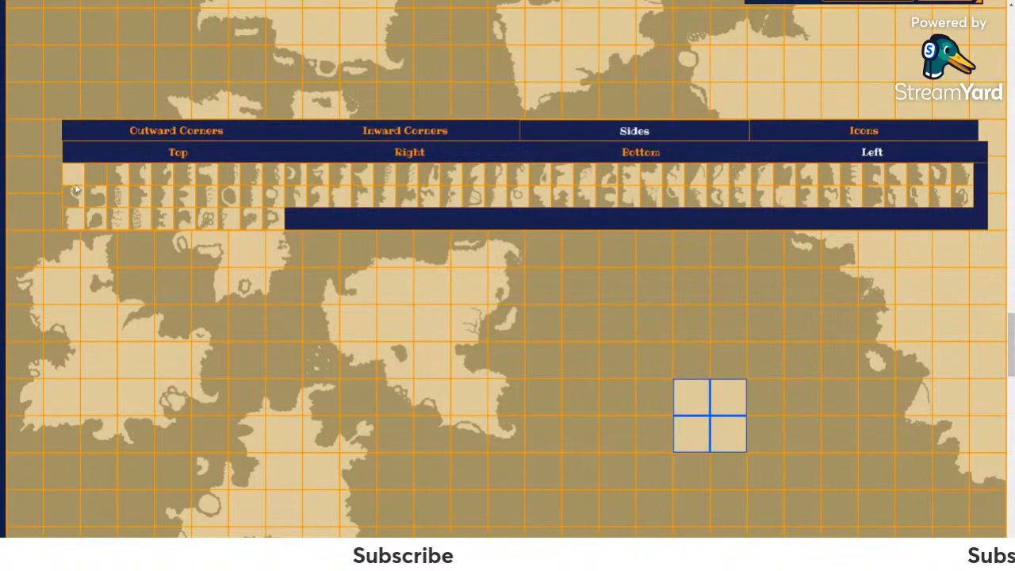
left_click(701, 401)
left_click(700, 436)
left_click(719, 439)
left_click(725, 393)
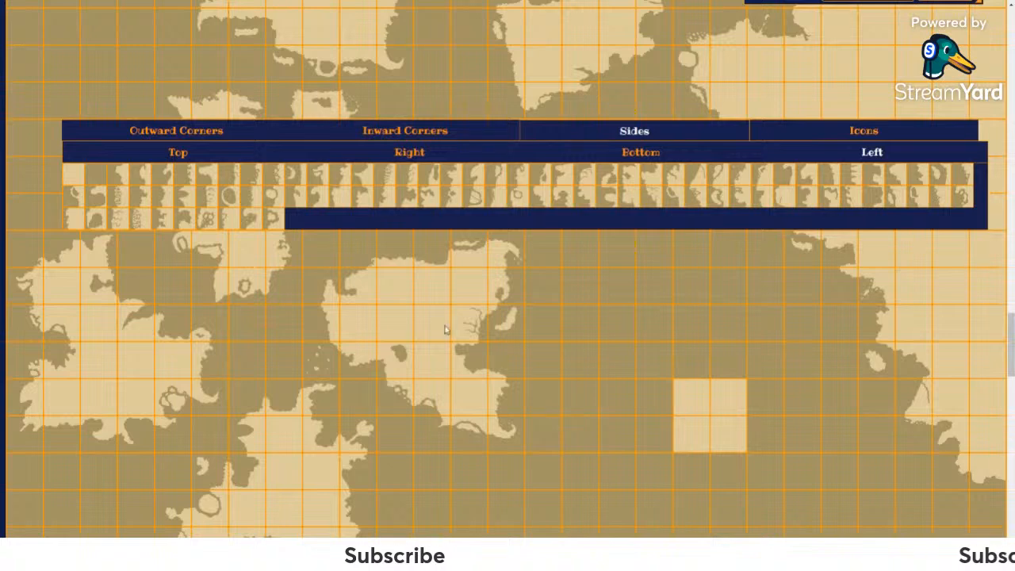
Step: Line the new block's west edge with two Left side pieces and place a Top-Left outward corner on the tile above them
left_click(660, 393)
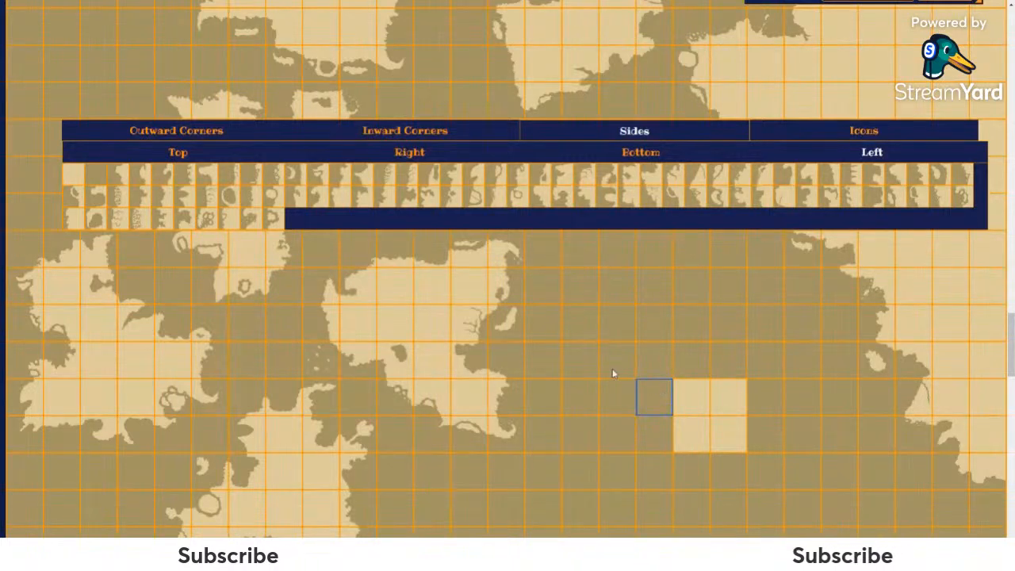
left_click(655, 433)
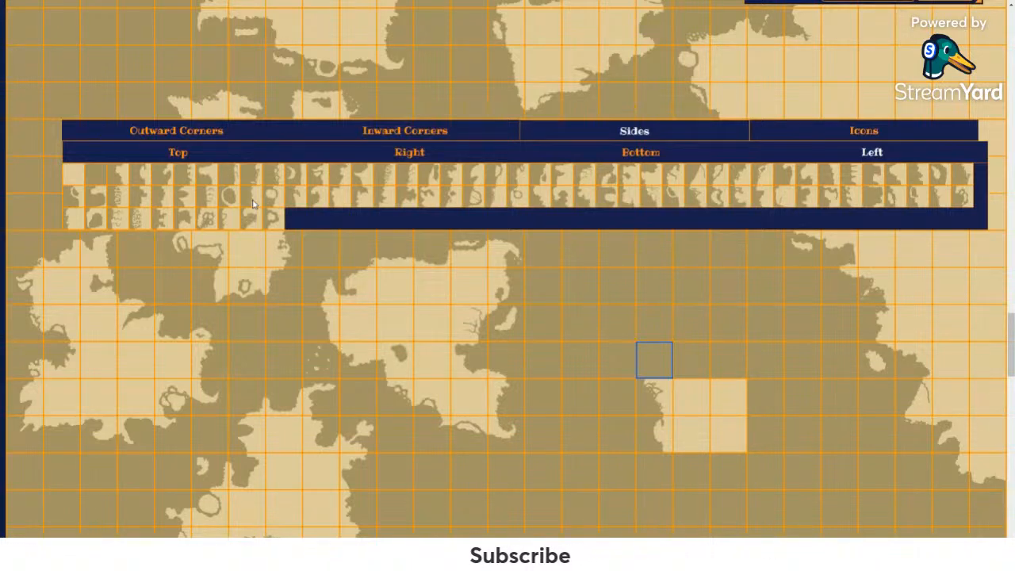
left_click(220, 131)
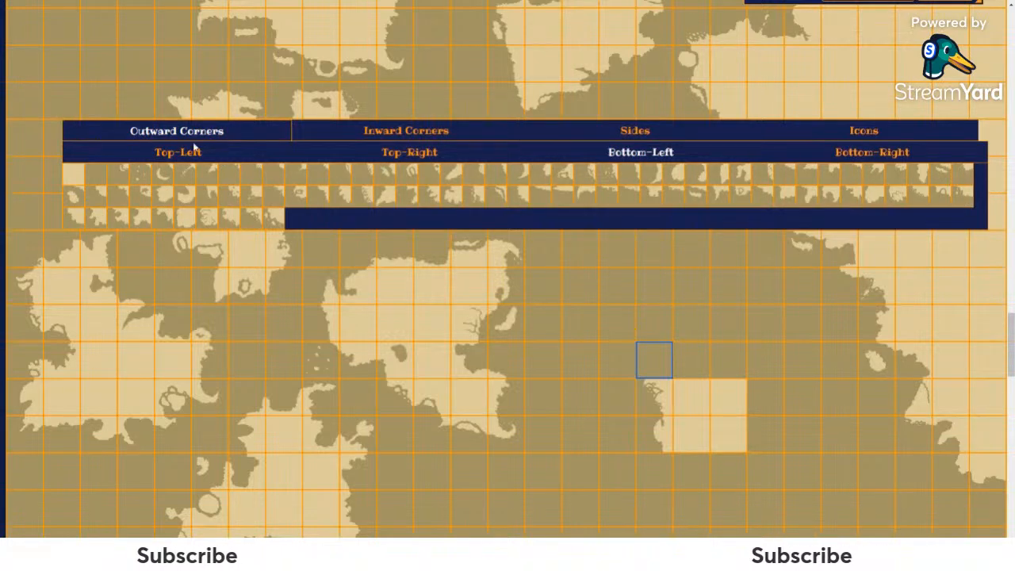
left_click(256, 155)
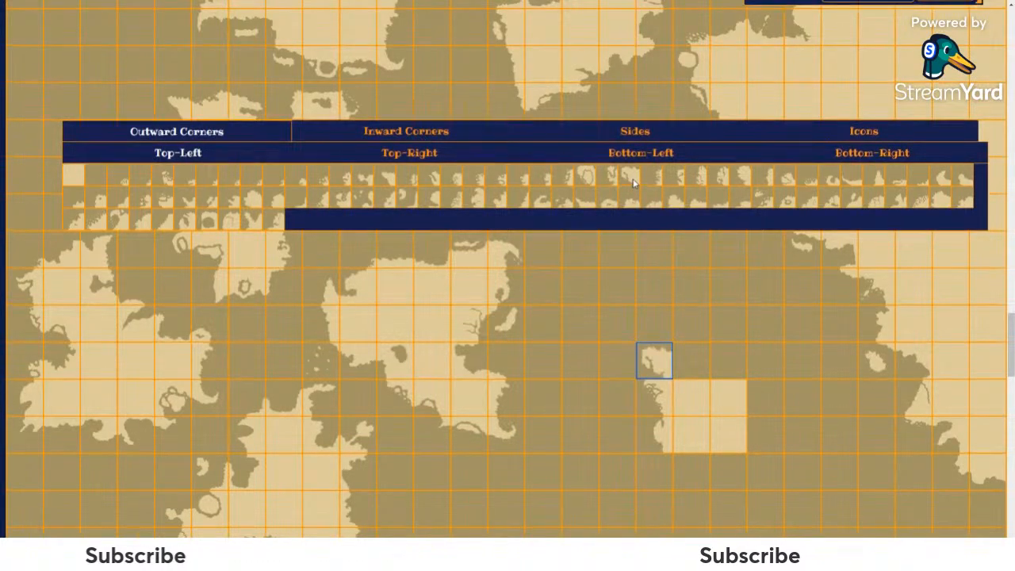
Step: Bring the Regular Controls panel down near the new island, then rotate the Top-Left corner piece by 270 and mirror it
scroll(714, 197, "up", 3)
left_click_drag(784, 151, 354, 285)
scroll(749, 284, "down", 3)
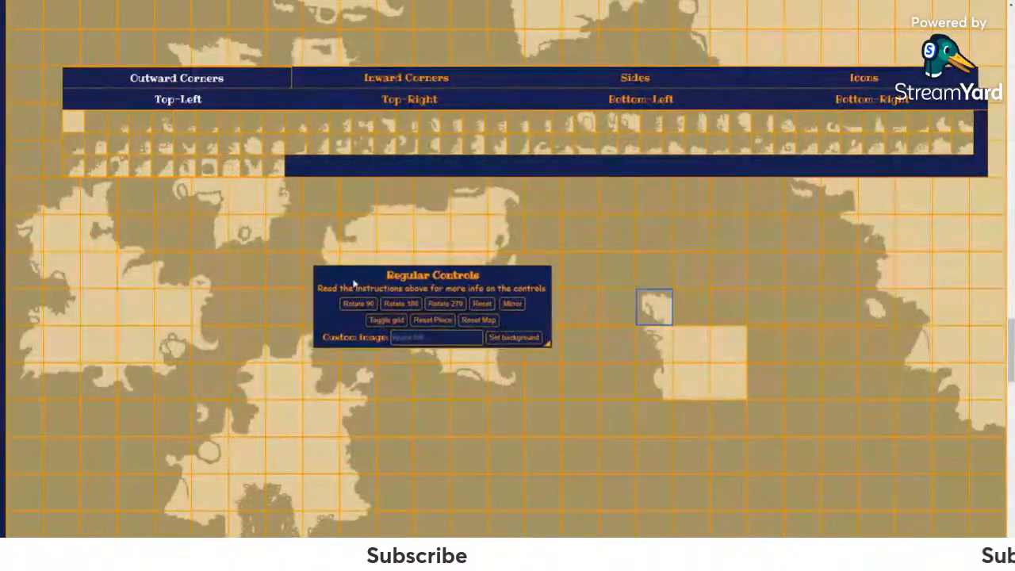
left_click(459, 306)
left_click(513, 305)
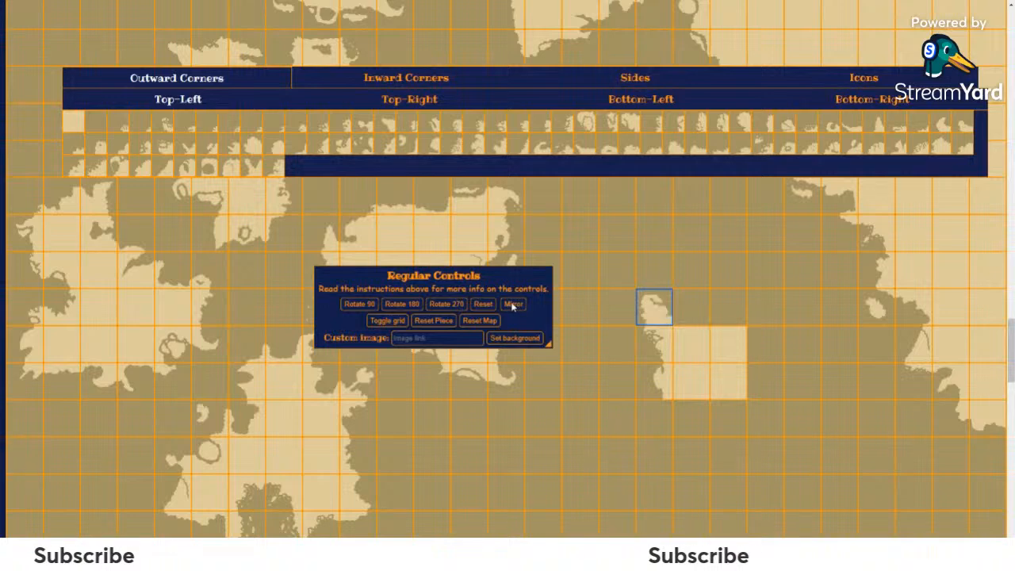
left_click(653, 319)
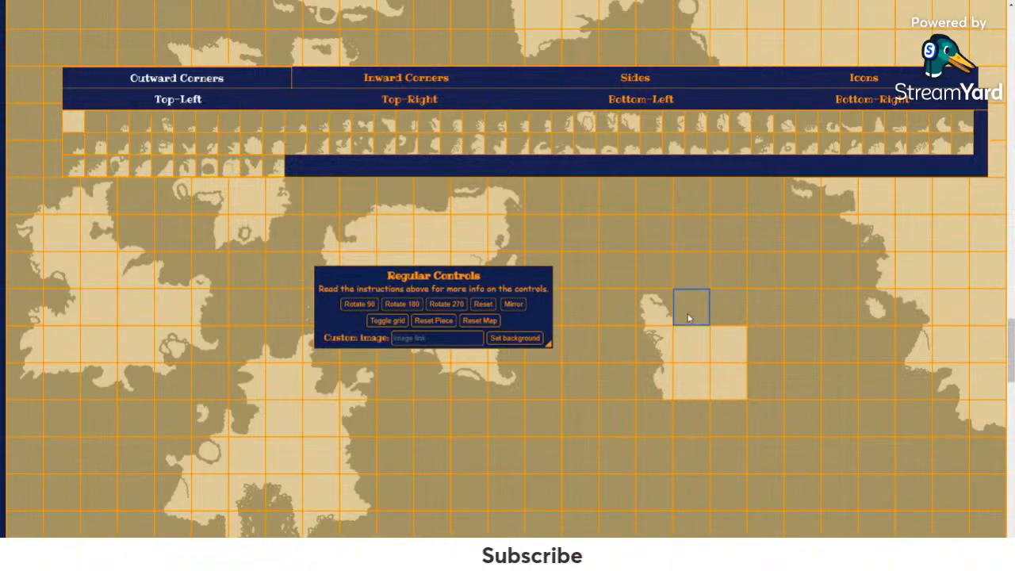
Step: Place Top side pieces on the two tiles above the land block and a Top-Right outward corner on the northeast tile
left_click(611, 81)
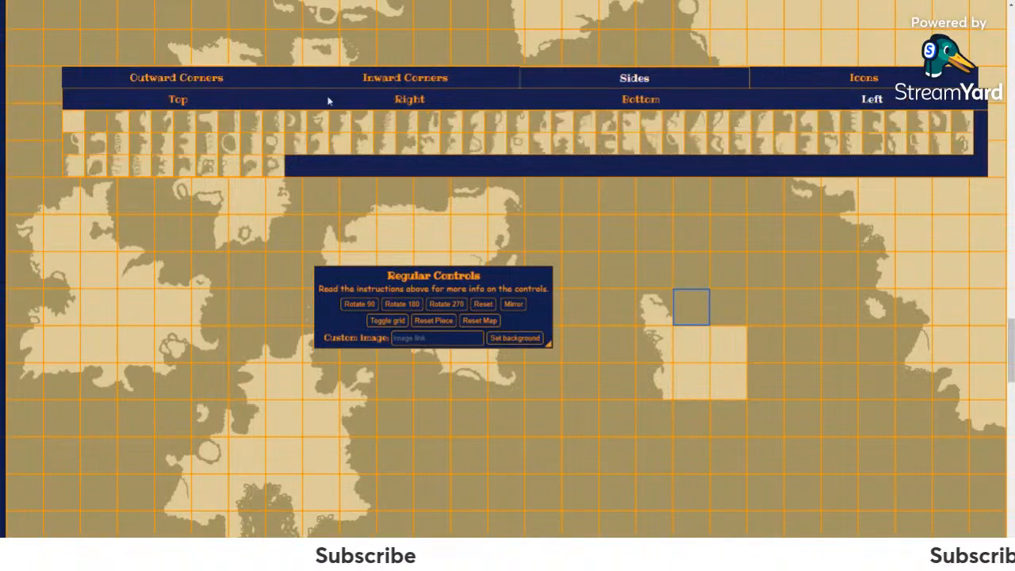
left_click(198, 98)
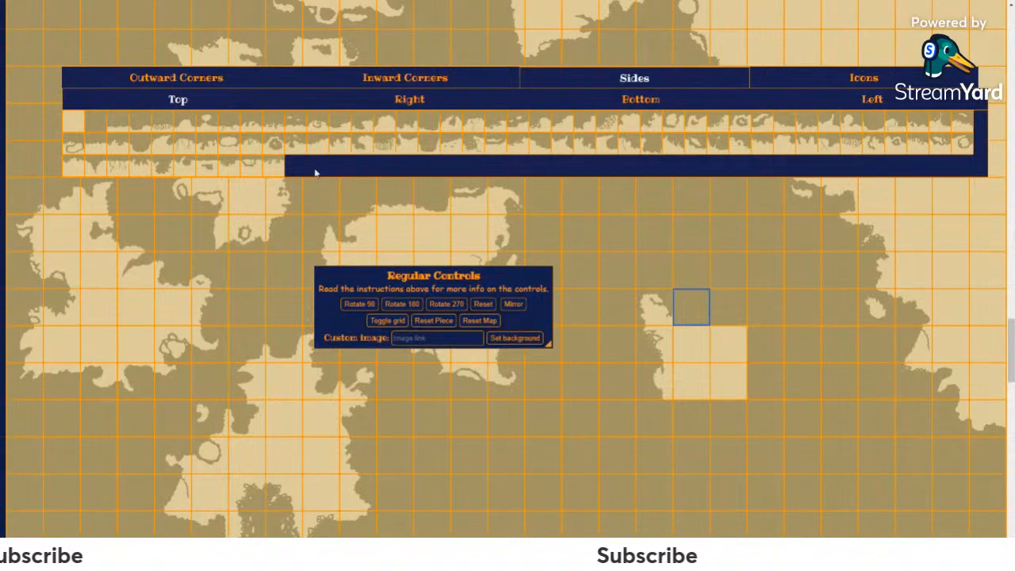
right_click(575, 183)
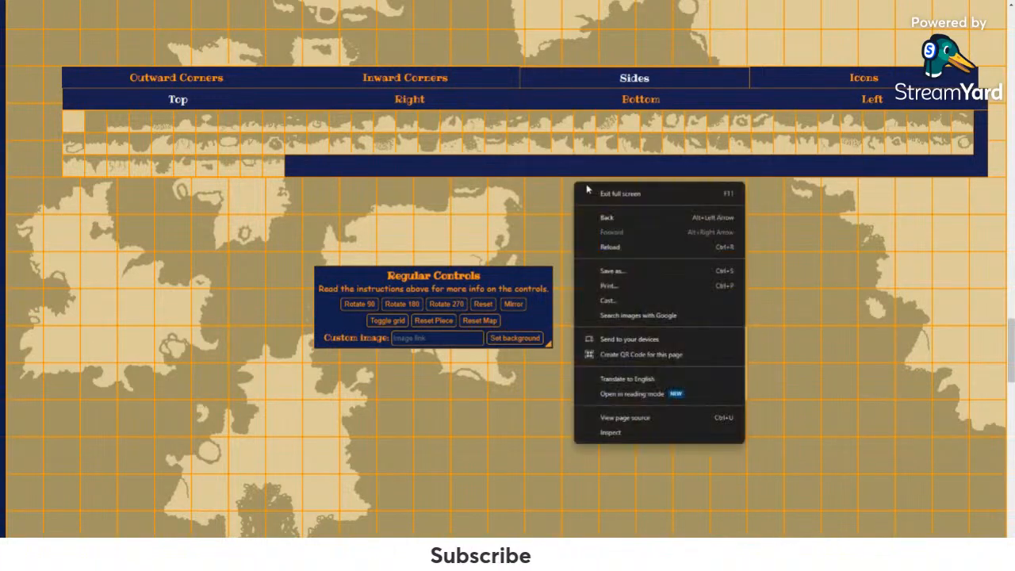
left_click(611, 167)
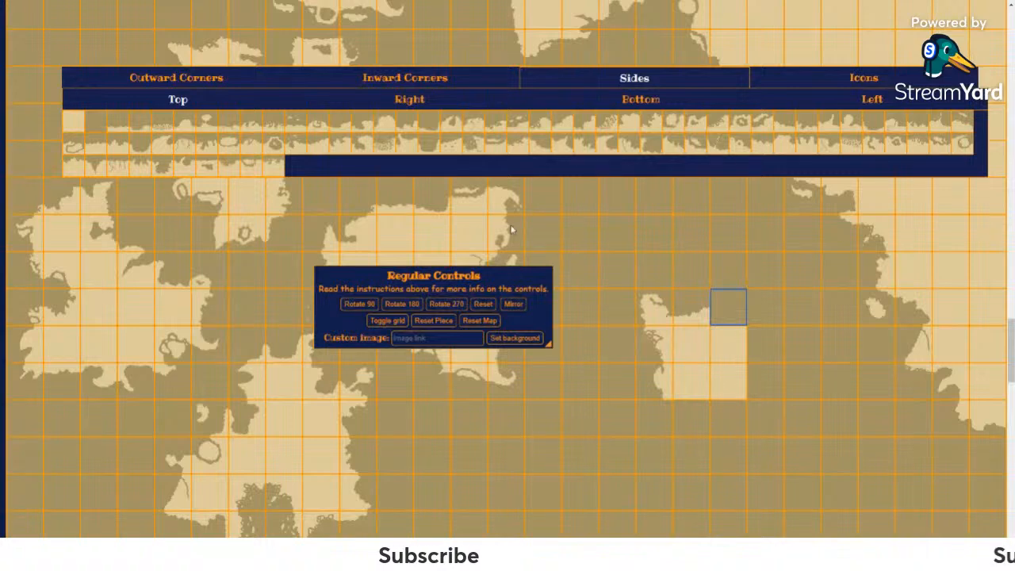
left_click(494, 150)
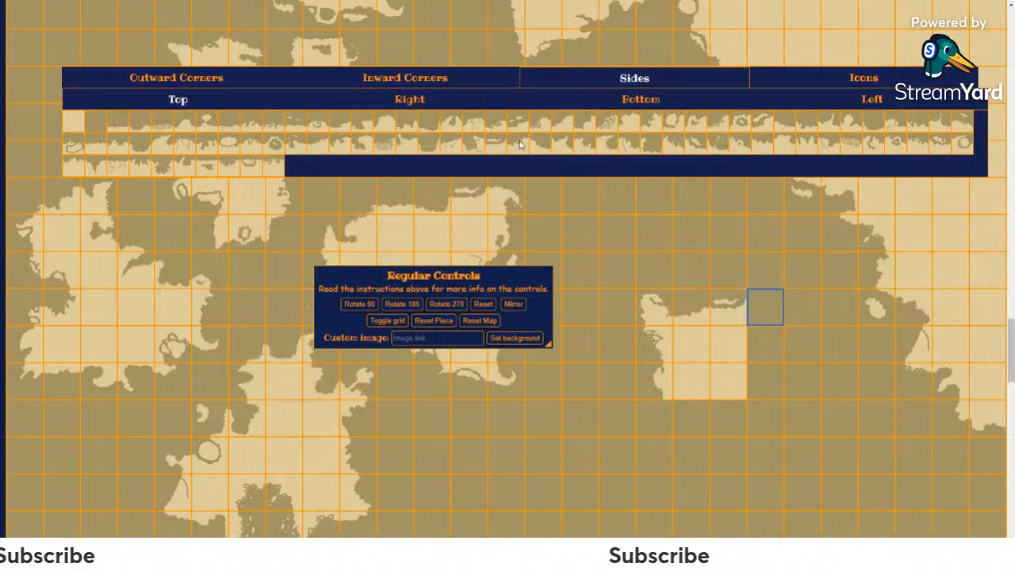
left_click(256, 79)
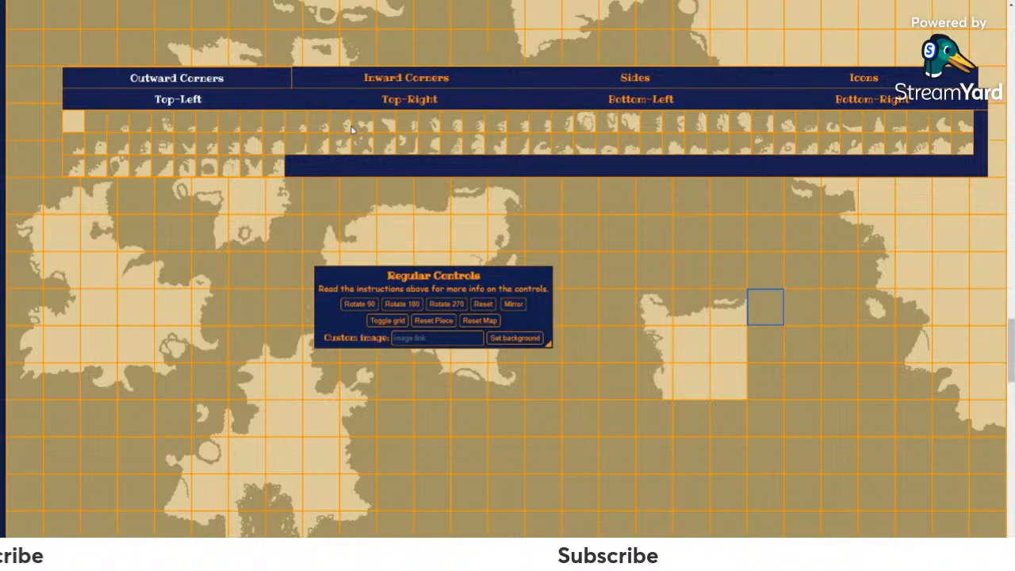
left_click(427, 96)
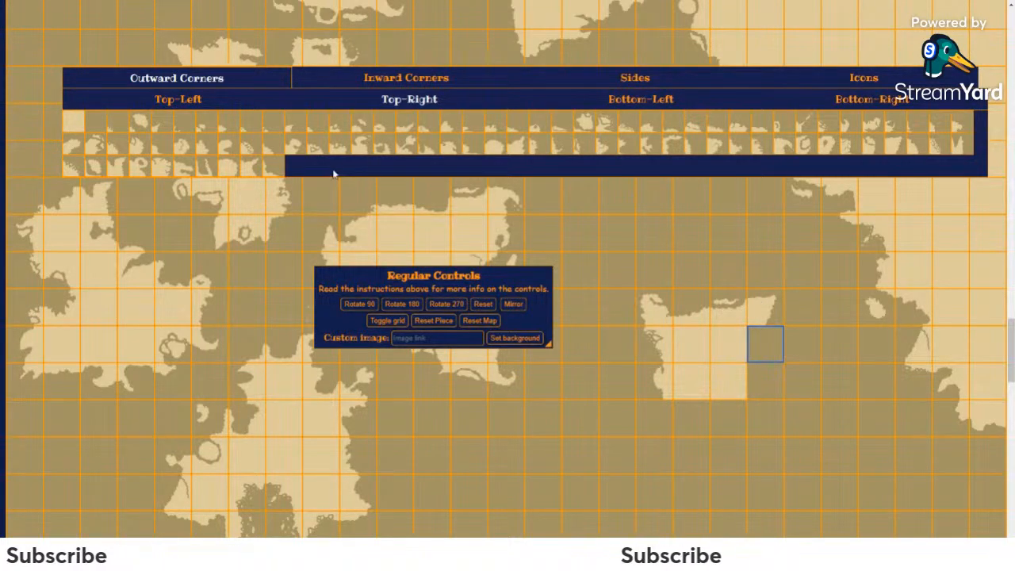
Step: Place a Right side piece on the upper tile along the land block's east edge
left_click(601, 85)
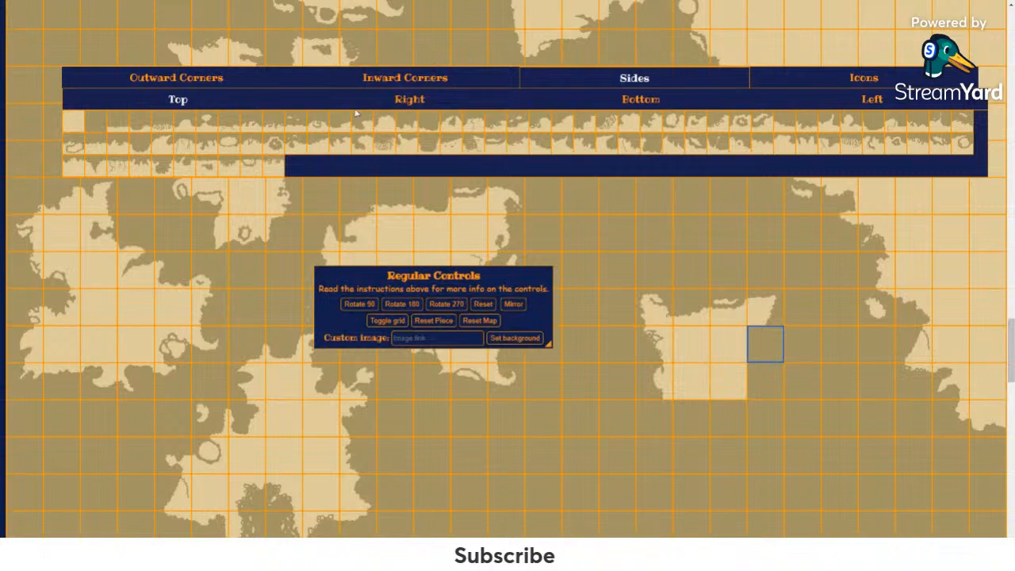
left_click(396, 96)
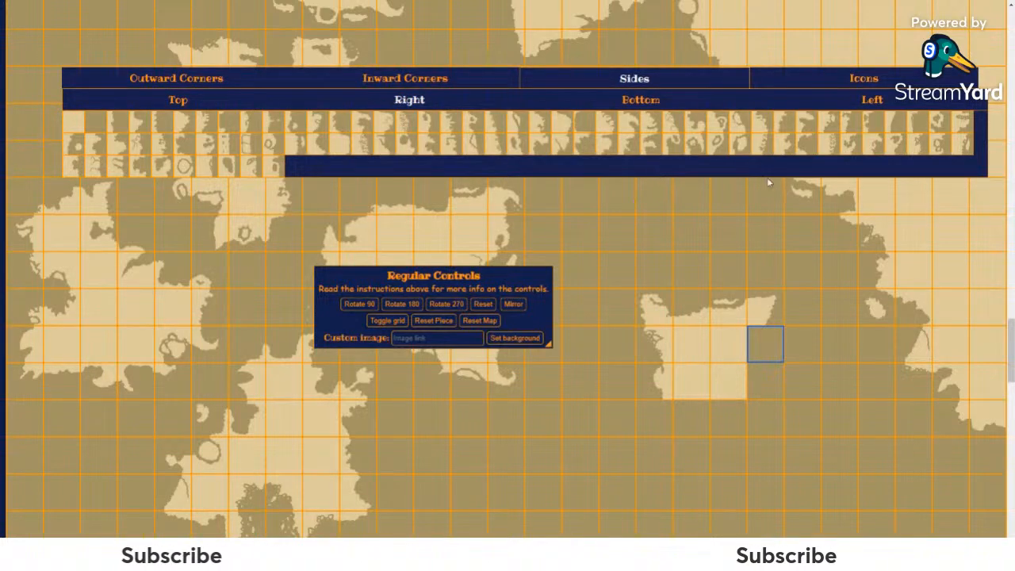
left_click(513, 148)
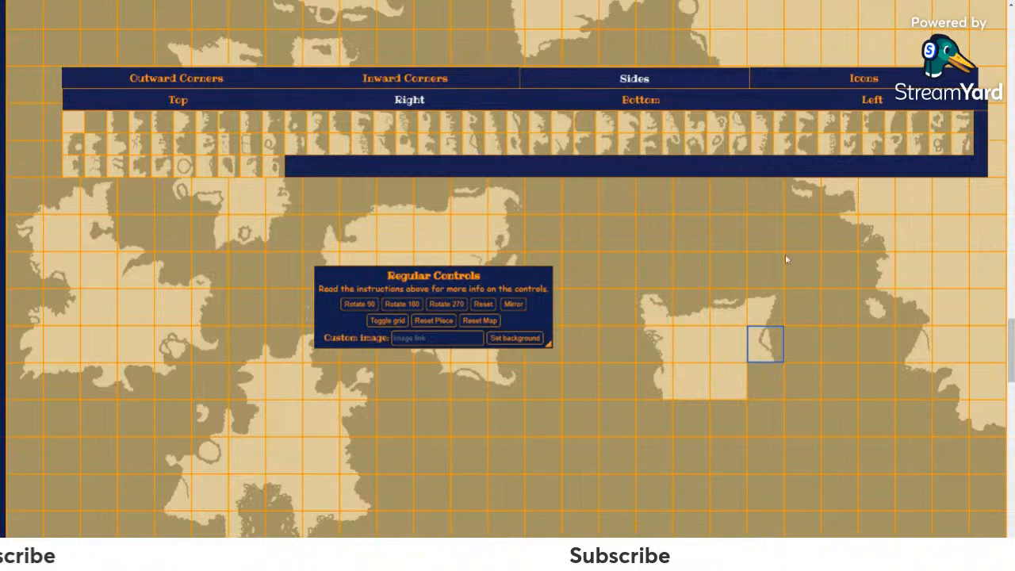
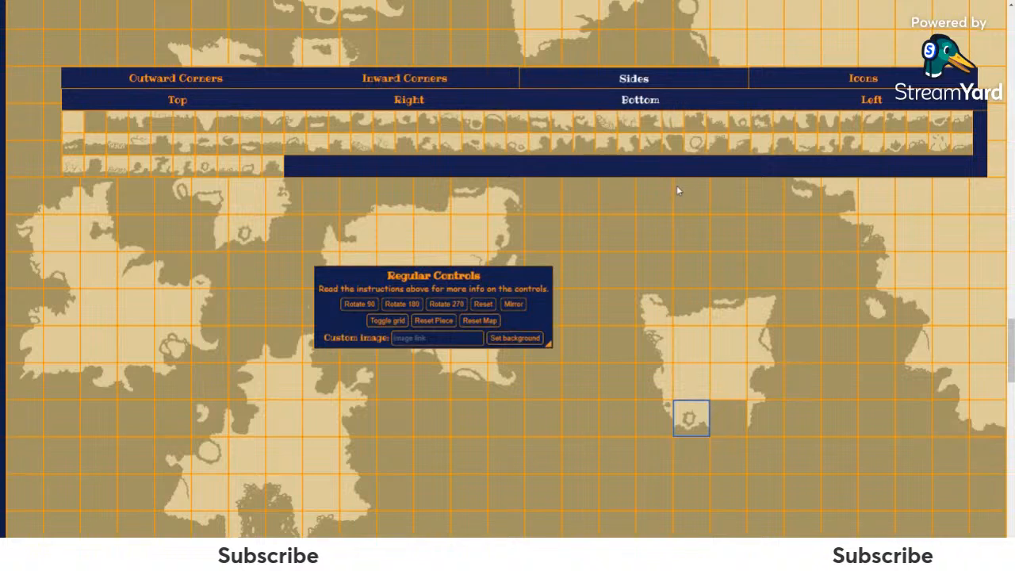
Step: Finish the new island's southern coast with Bottom side pieces on the two tiles below the land block
left_click(722, 414)
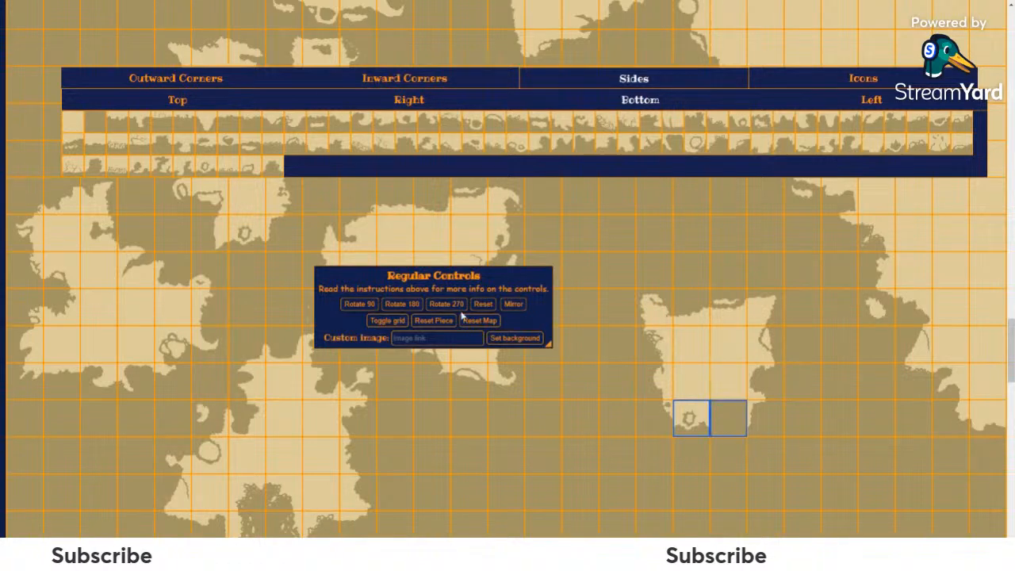
left_click(207, 165)
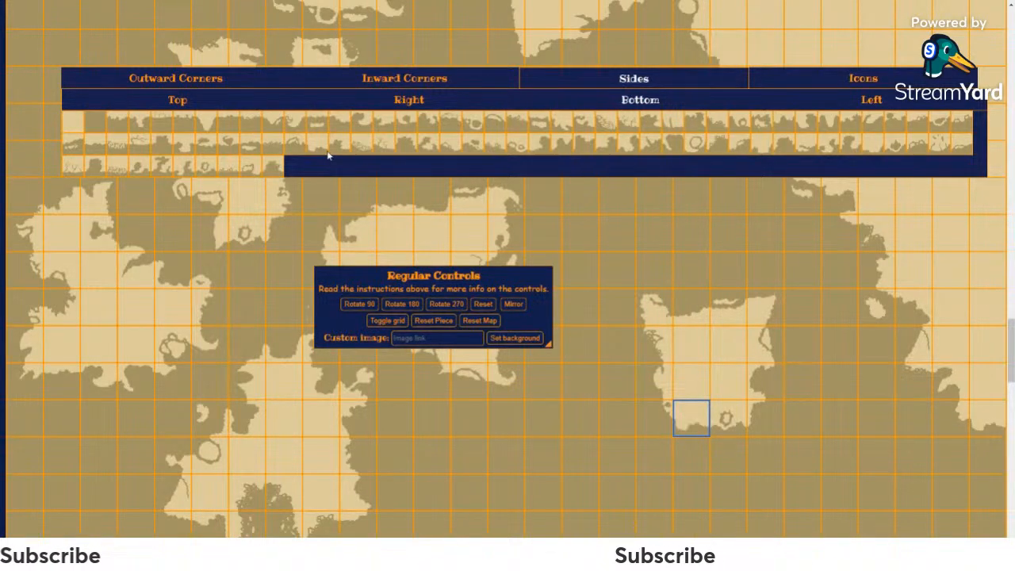
right_click(691, 435)
left_click(681, 422)
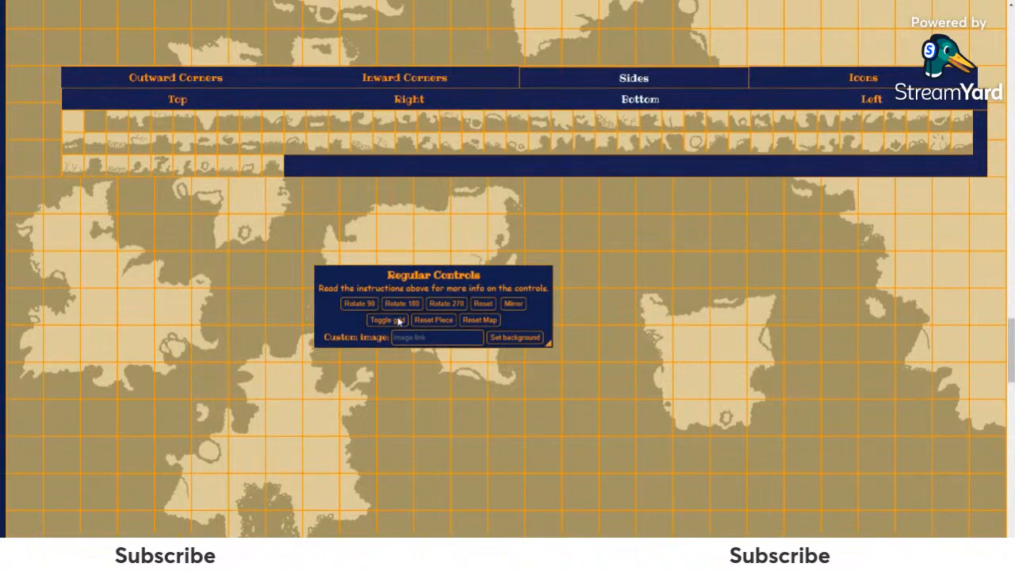
Step: Turn the map into an image and examine the rendered coastlines down to the newest island
scroll(399, 320, "down", 5)
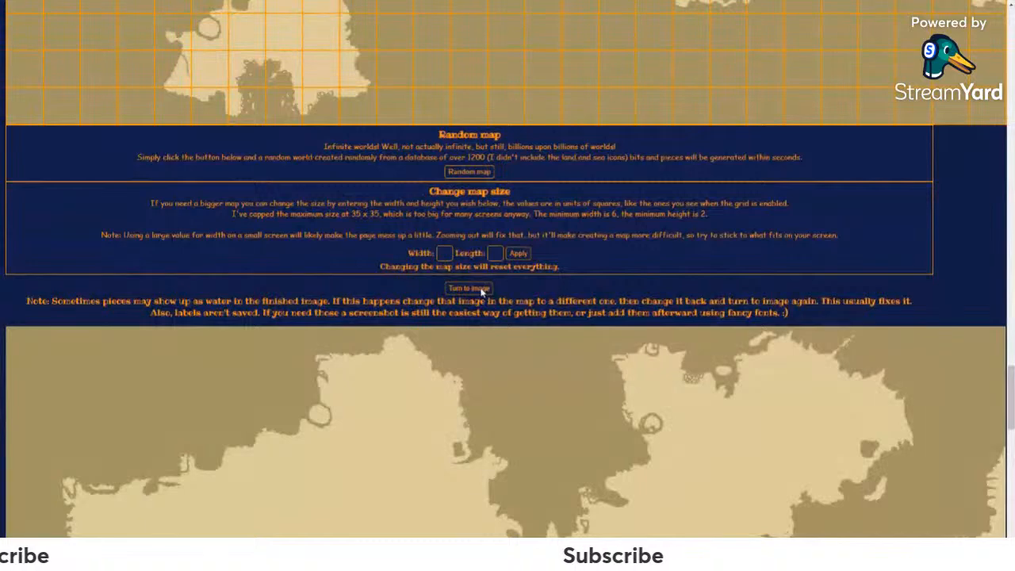
left_click(470, 288)
scroll(482, 290, "down", 10)
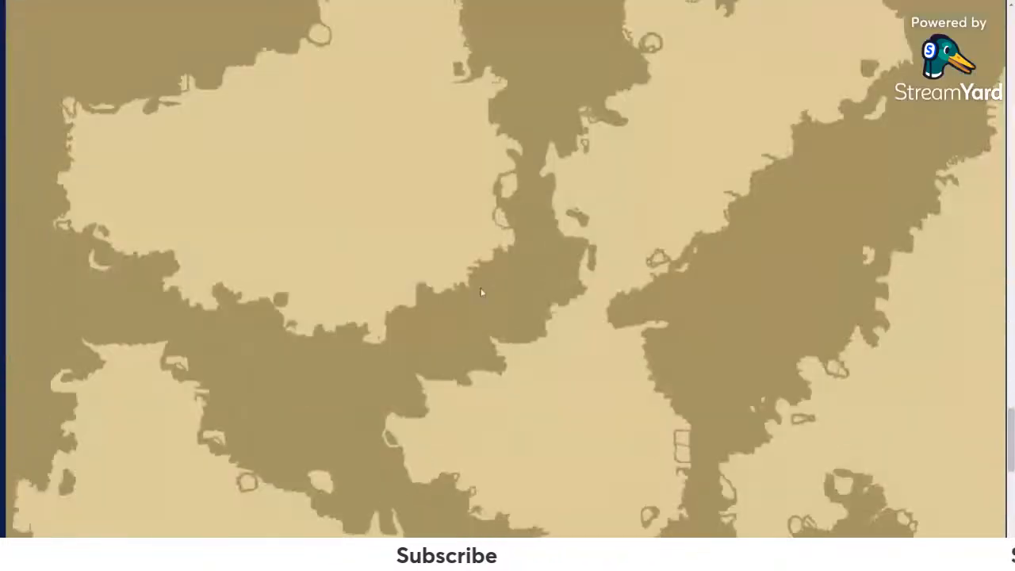
scroll(793, 391, "down", 3)
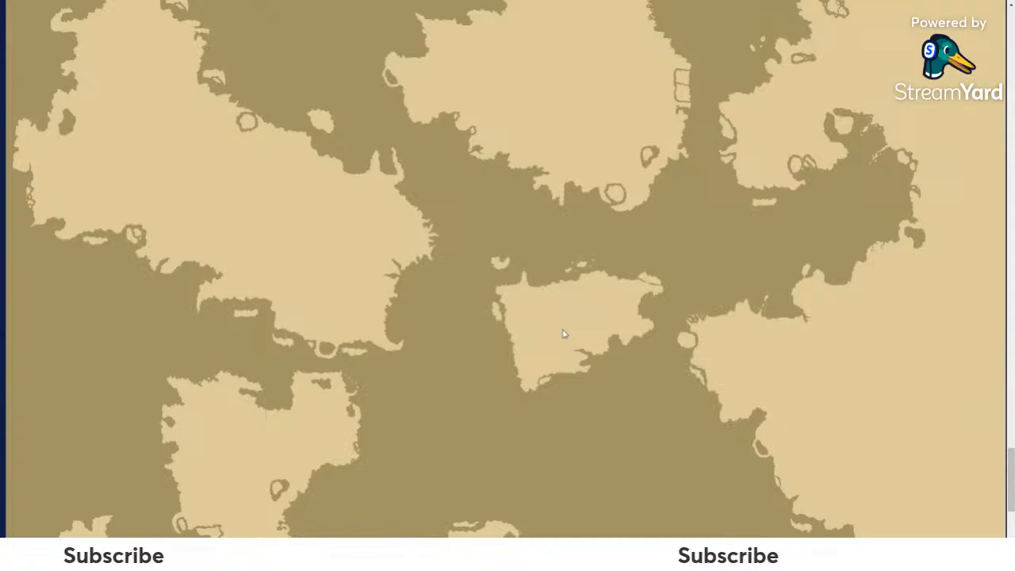
scroll(564, 335, "down", 1)
scroll(564, 335, "down", 4)
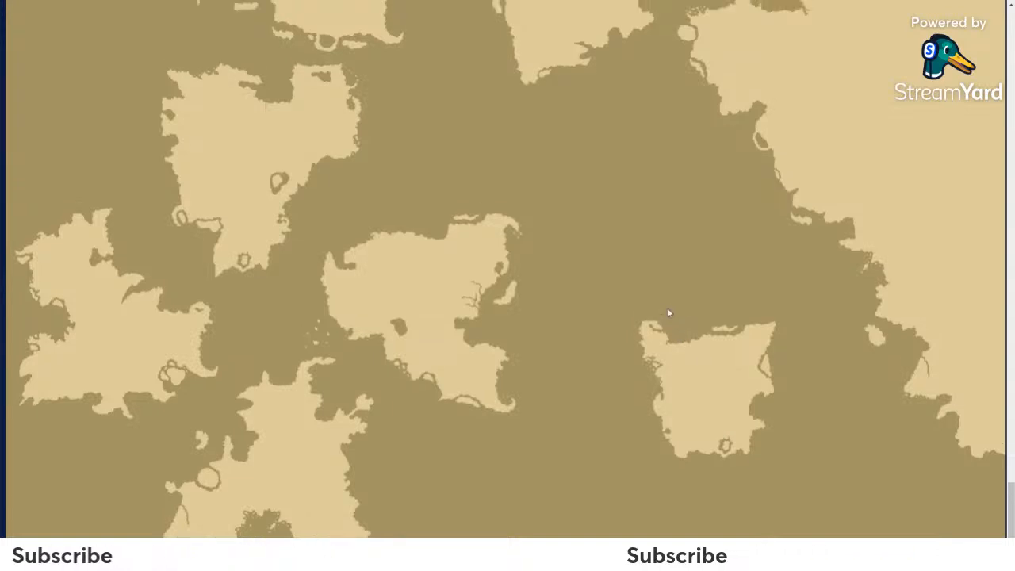
Step: Return from the rendered image to the editable map and show the grid again
scroll(669, 316, "up", 5)
scroll(669, 314, "up", 1)
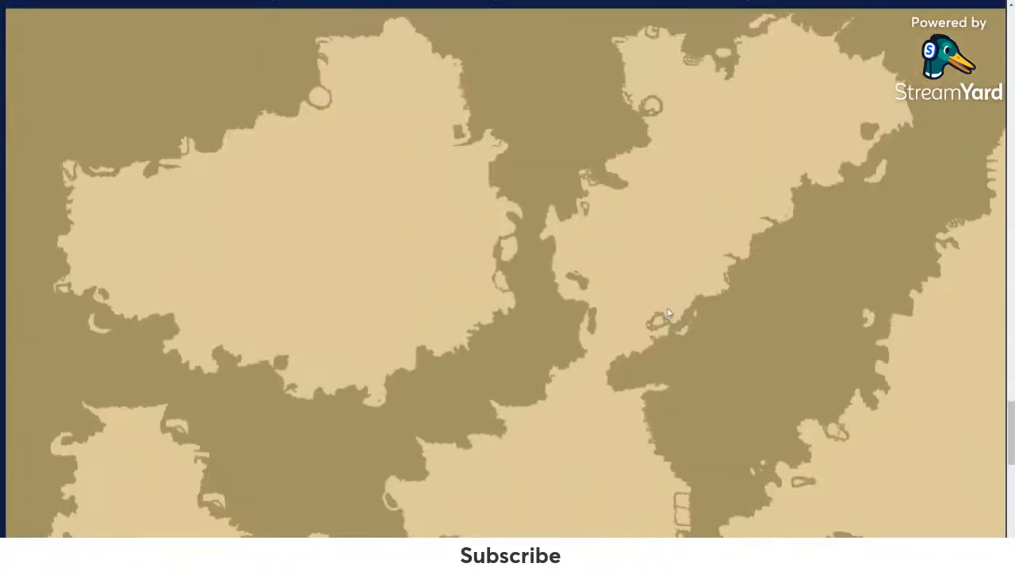
scroll(669, 313, "up", 13)
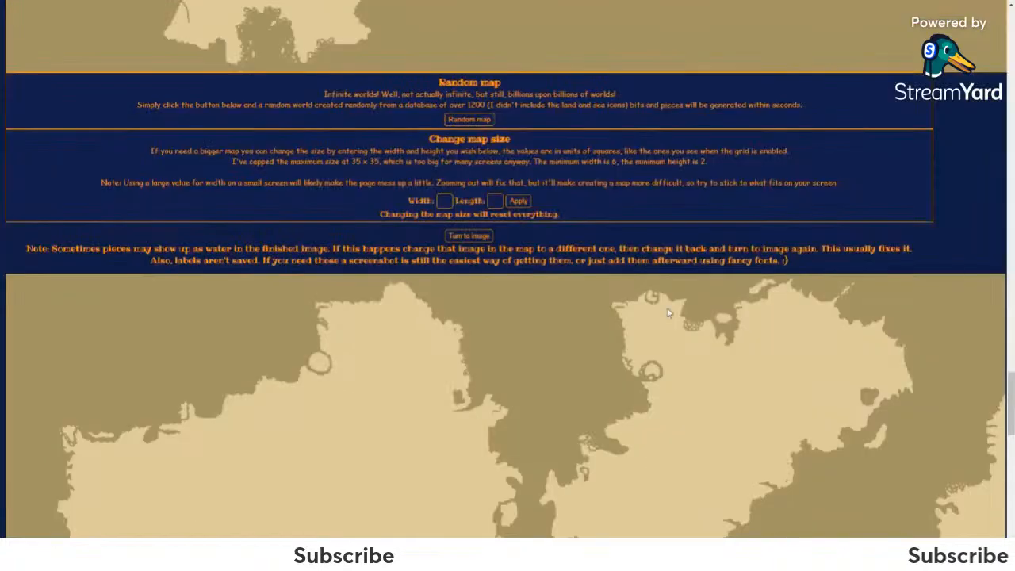
scroll(573, 233, "up", 3)
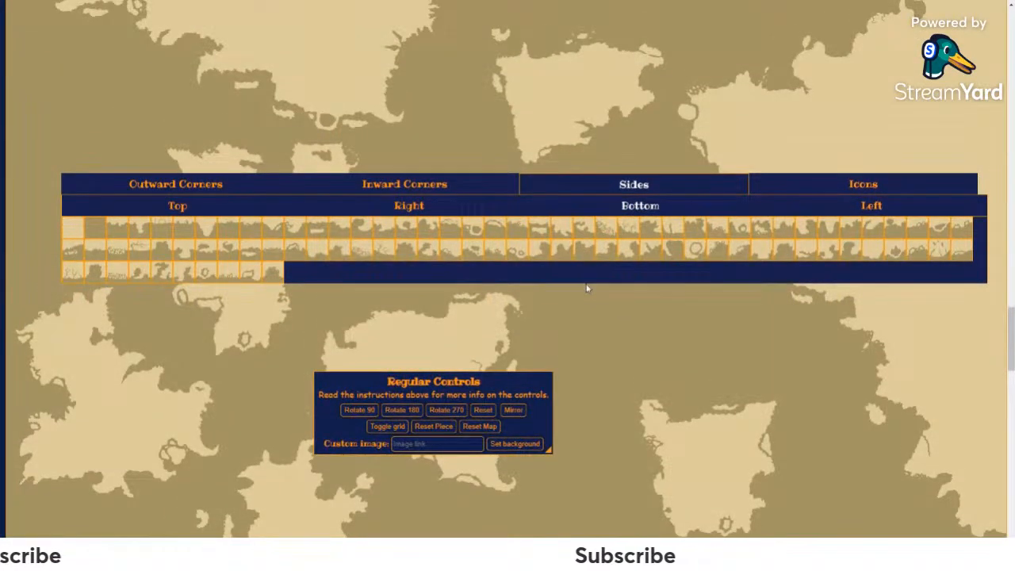
scroll(591, 317, "up", 4)
scroll(626, 442, "down", 4)
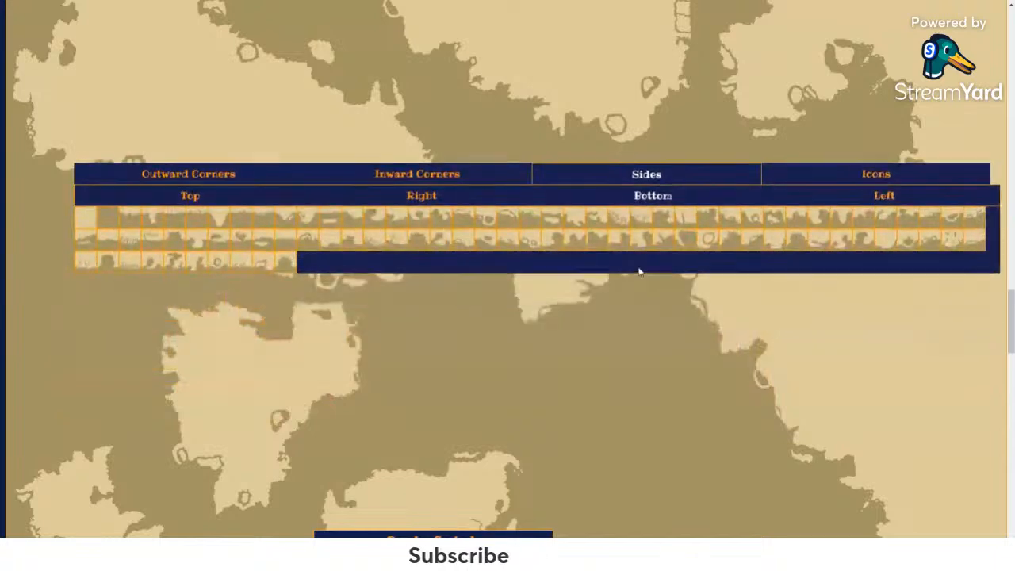
scroll(495, 533, "down", 4)
left_click(379, 426)
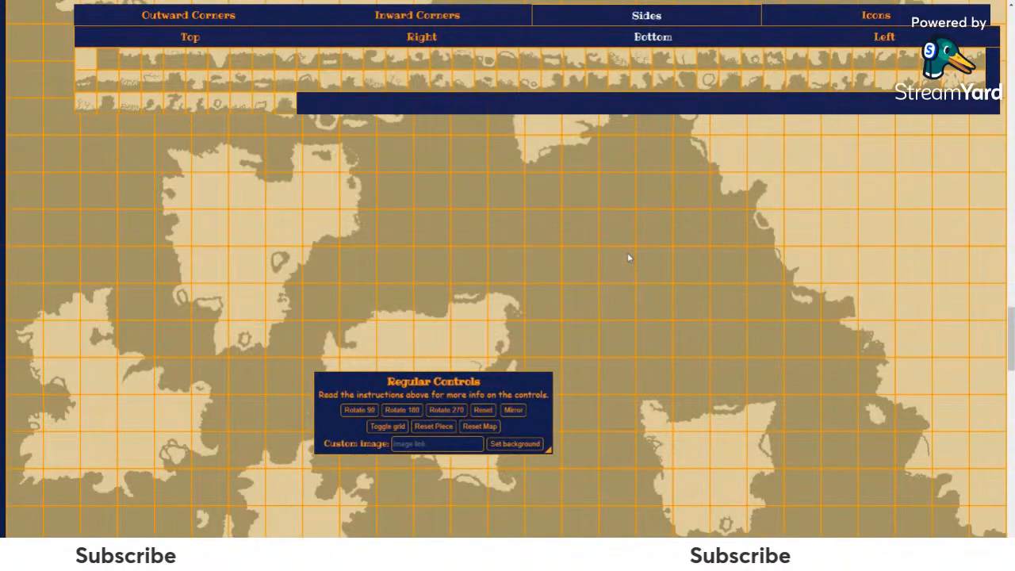
Step: Select a block of sea tiles two wide and four high northwest of the finished island, and reduce the selection to its middle tiles
left_click_drag(594, 256, 591, 308)
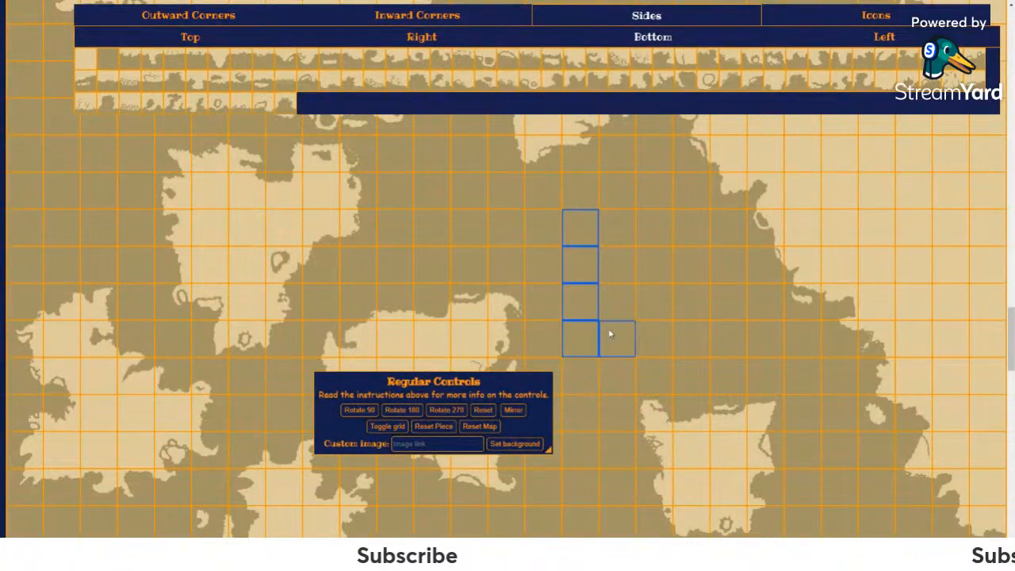
left_click_drag(612, 244, 608, 234)
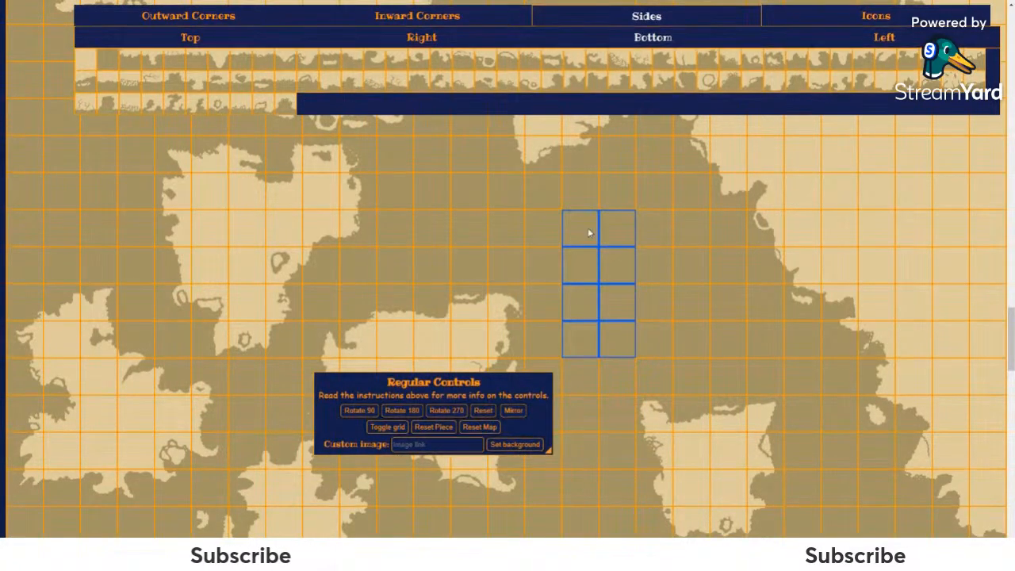
scroll(592, 229, "up", 1)
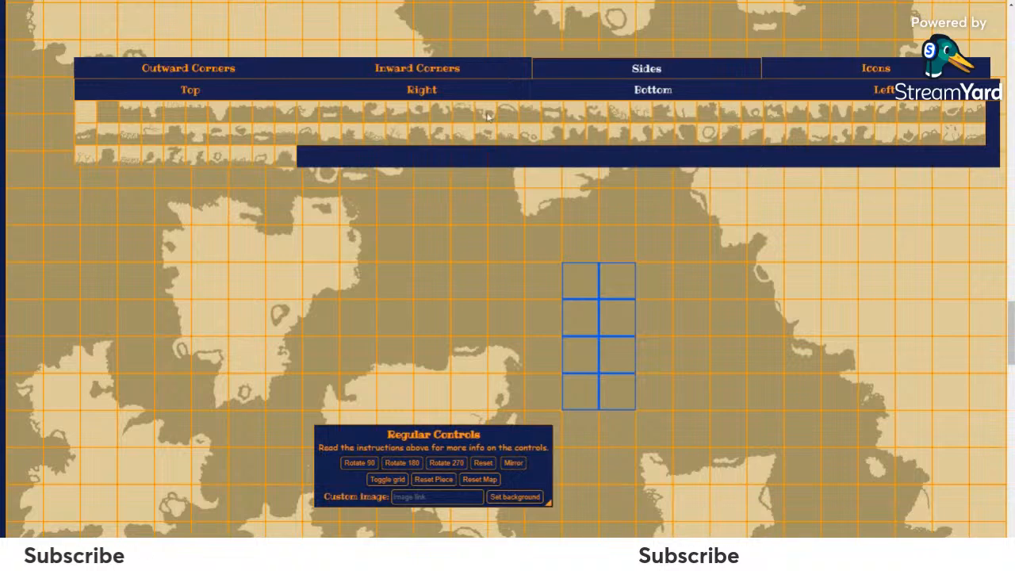
left_click(358, 89)
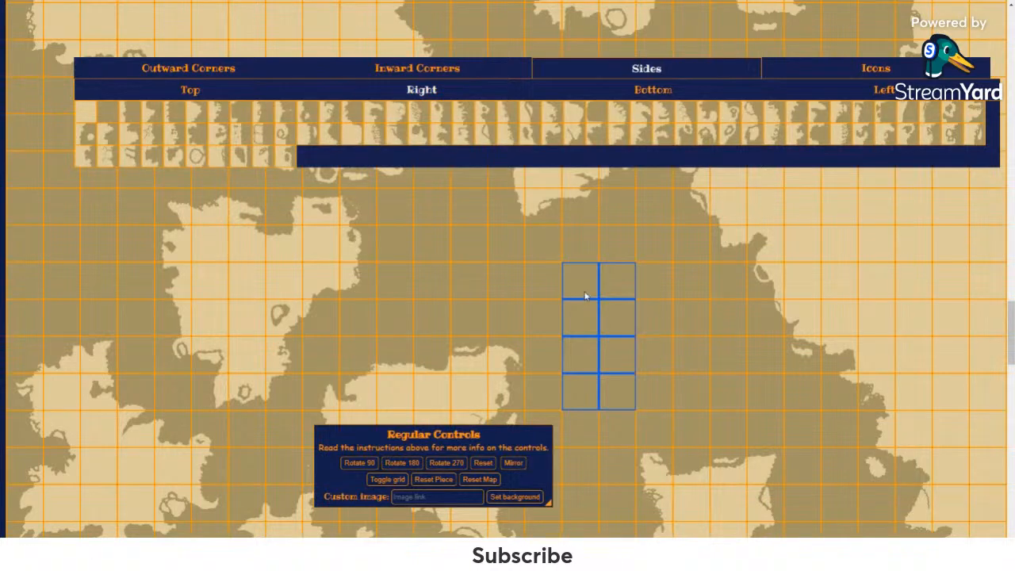
left_click(612, 357)
left_click(608, 383)
left_click(588, 386)
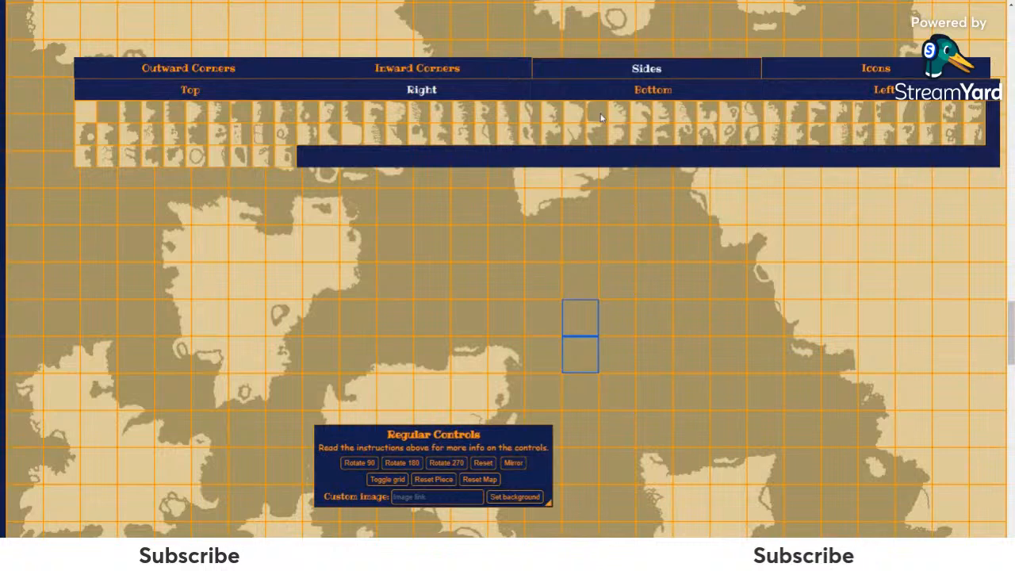
Step: Reset the three selected tiles to plain sea and place a different Right side piece on the upper east tile
left_click(618, 319)
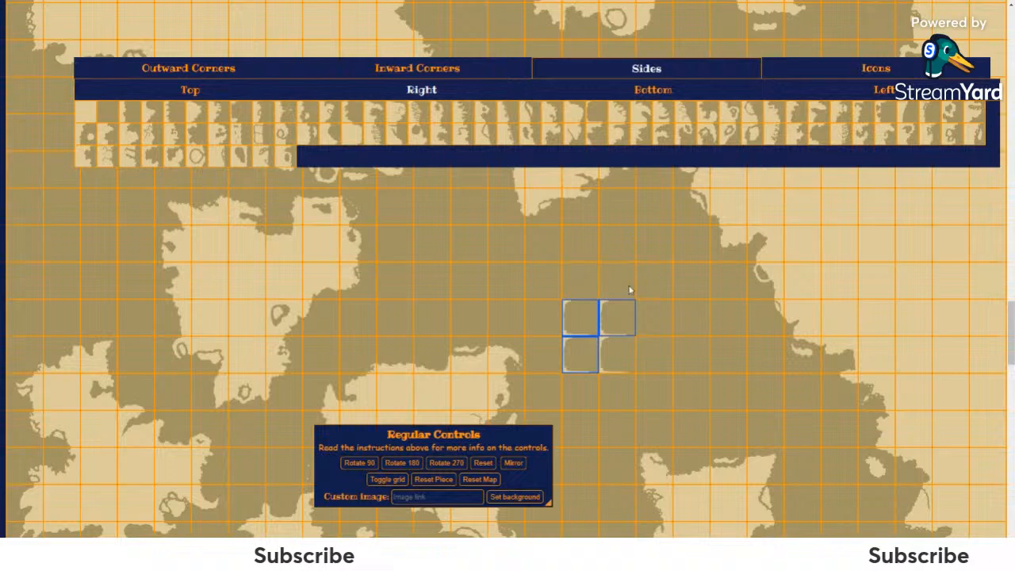
left_click(110, 117)
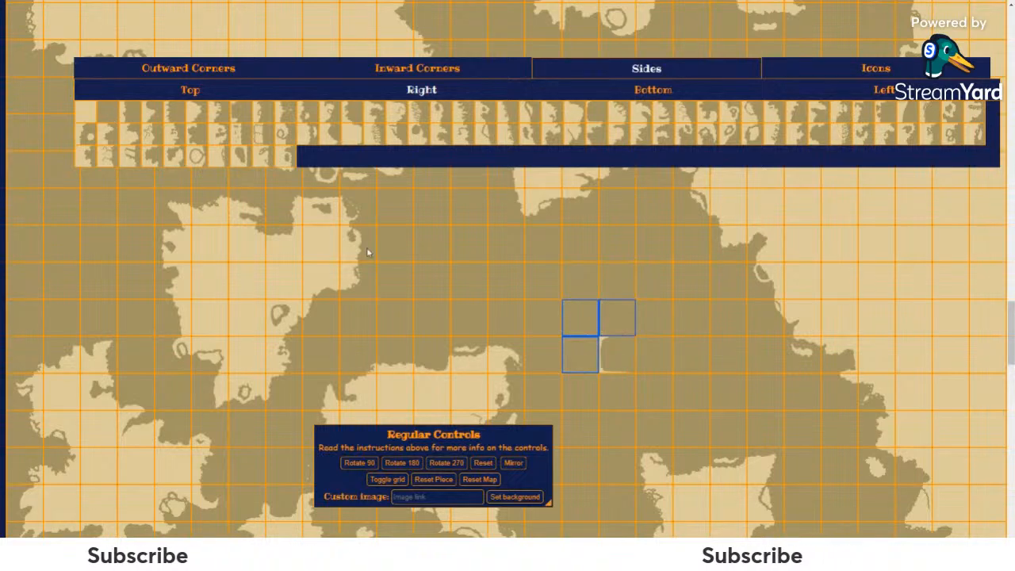
left_click(582, 356)
left_click(582, 334)
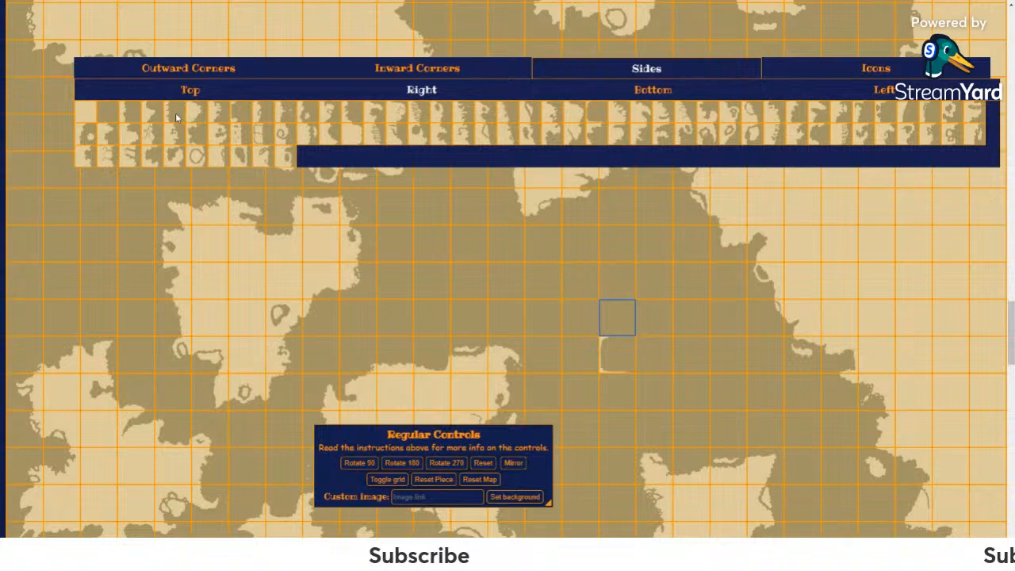
Step: Place Left side pieces on the two west tiles to form the strip island's west coast
left_click(581, 315)
left_click(582, 316)
left_click(815, 94)
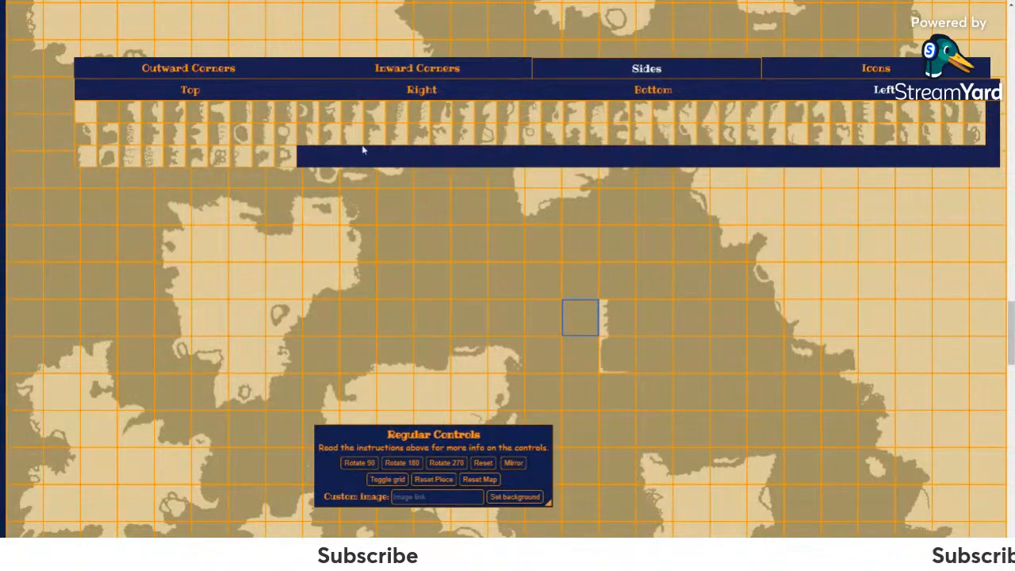
left_click(114, 138)
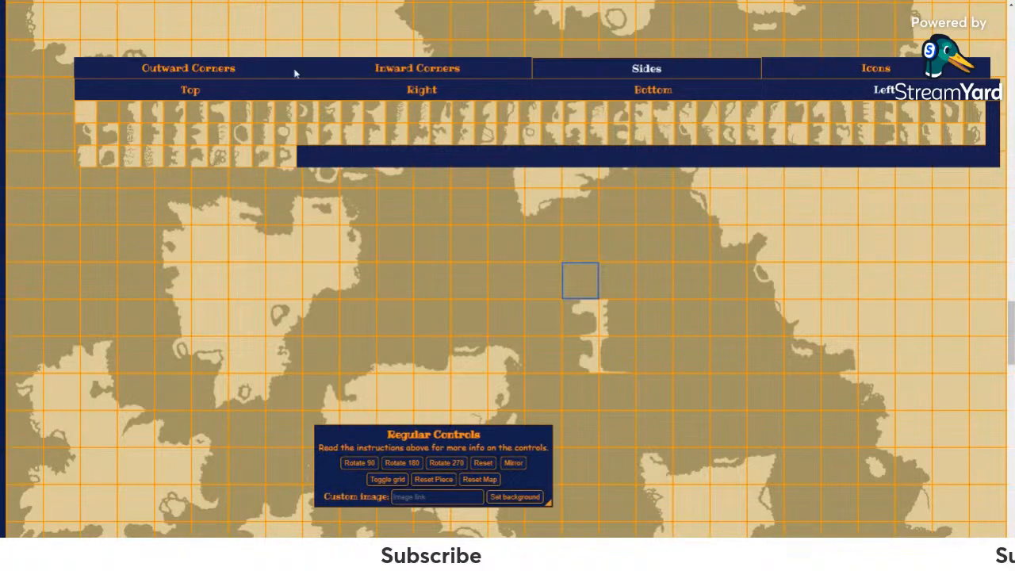
Step: Close the strip island's south end with a Bottom-Left and a Bottom-Right outward corner on the two tiles below it
left_click(268, 69)
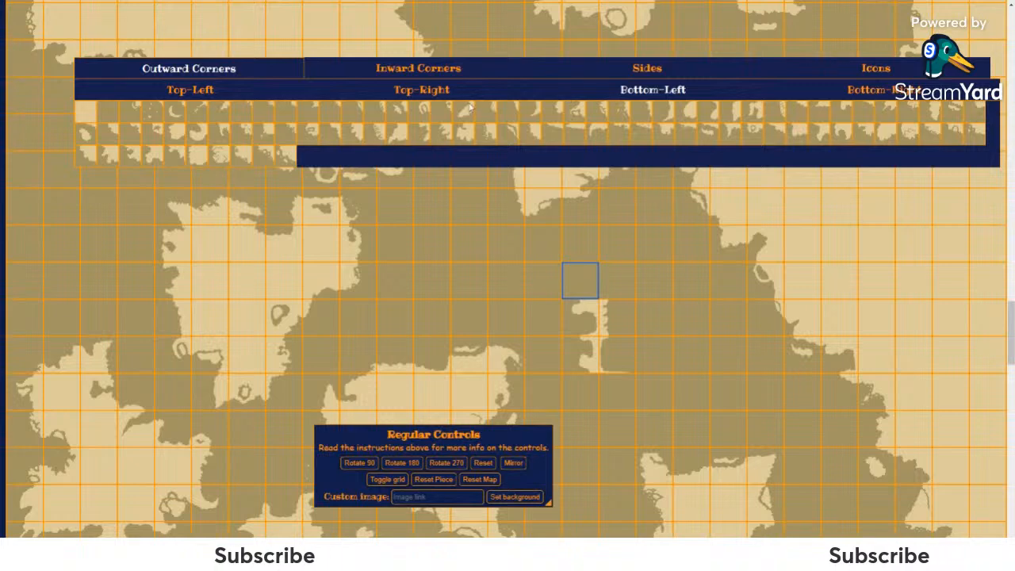
left_click(587, 393)
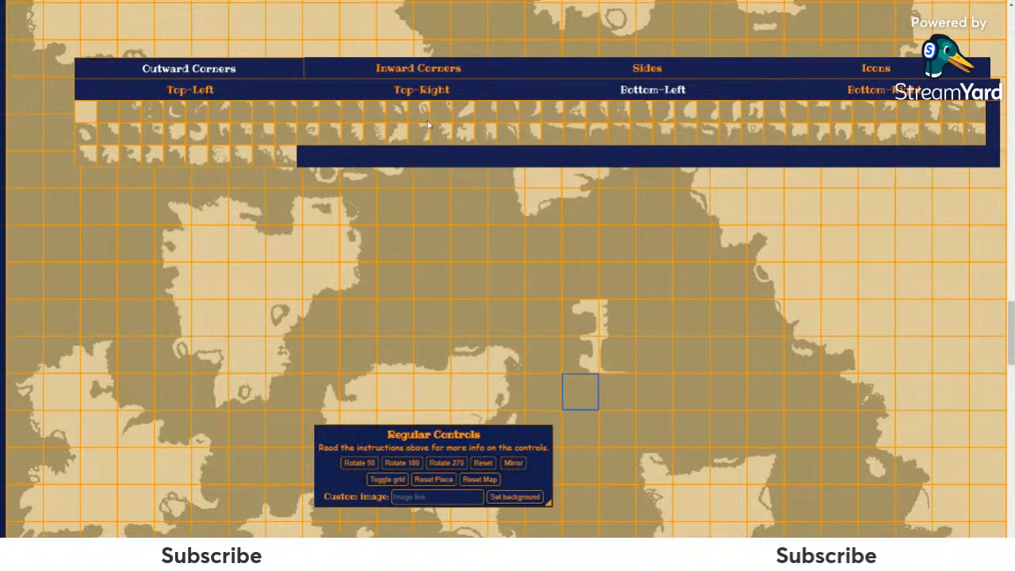
left_click(603, 392)
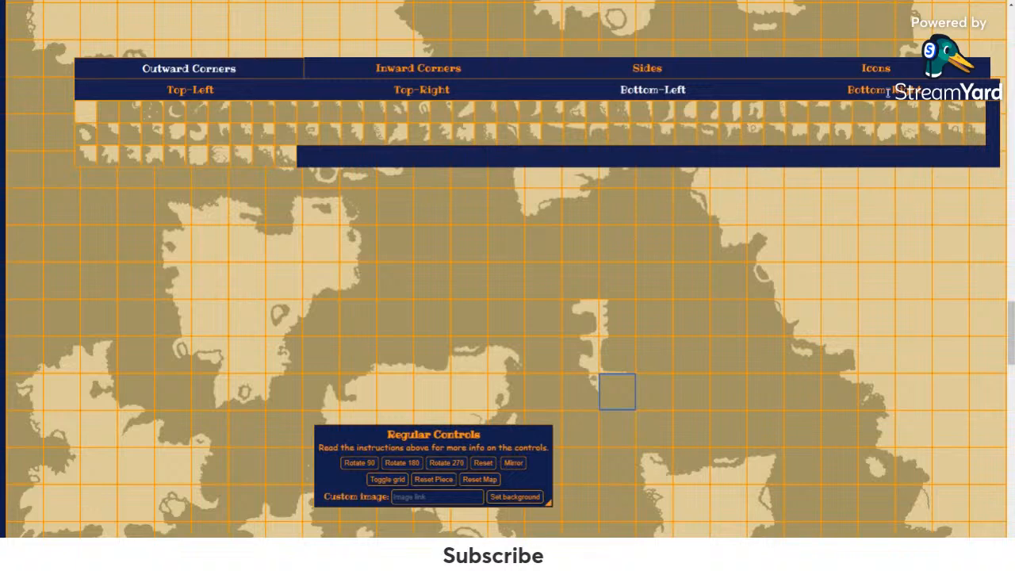
left_click(861, 89)
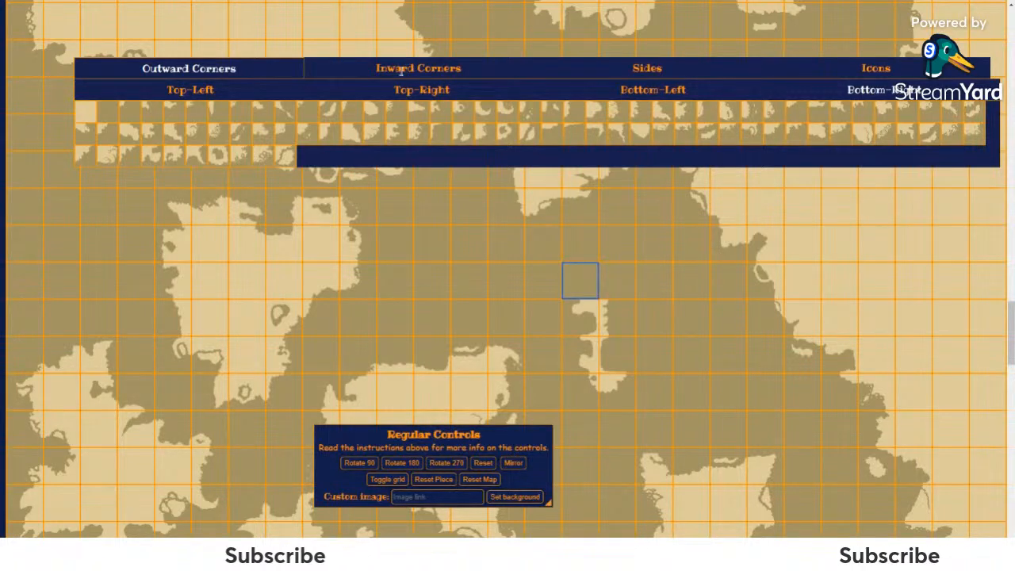
Step: Close the strip island's north end with Top-Left and Top-Right outward corners and hide the grid to check it
left_click(225, 94)
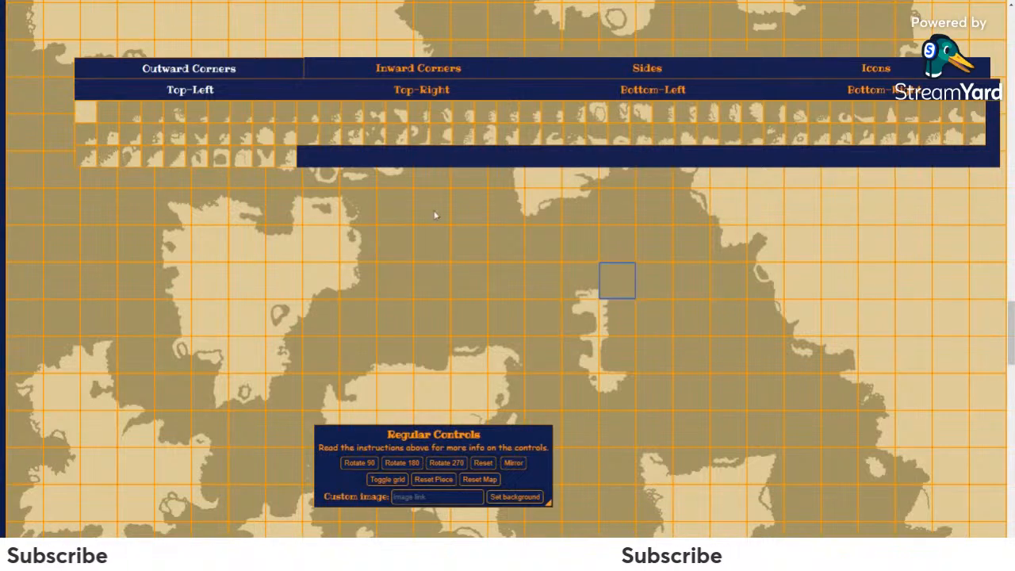
left_click(402, 88)
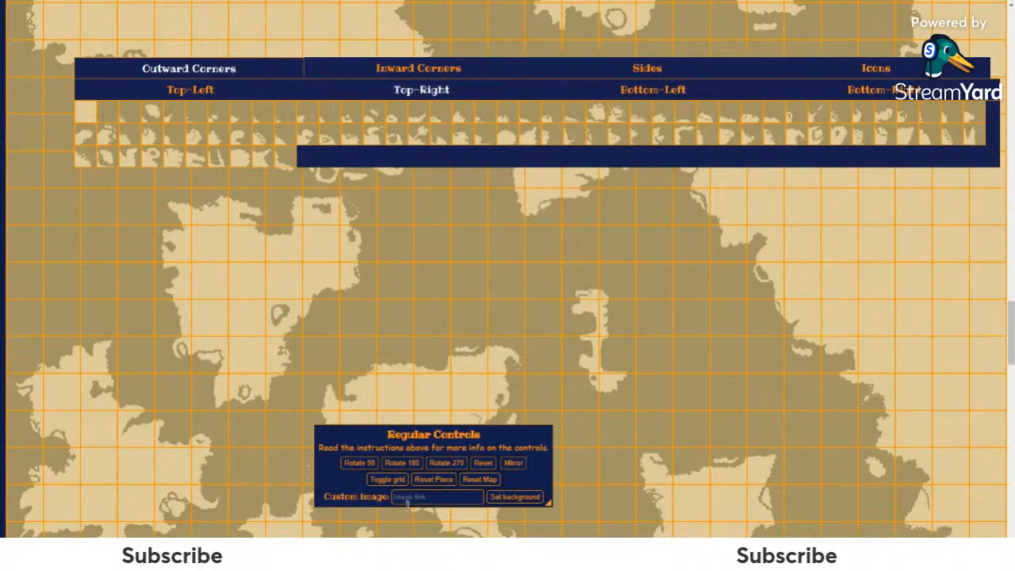
left_click(387, 479)
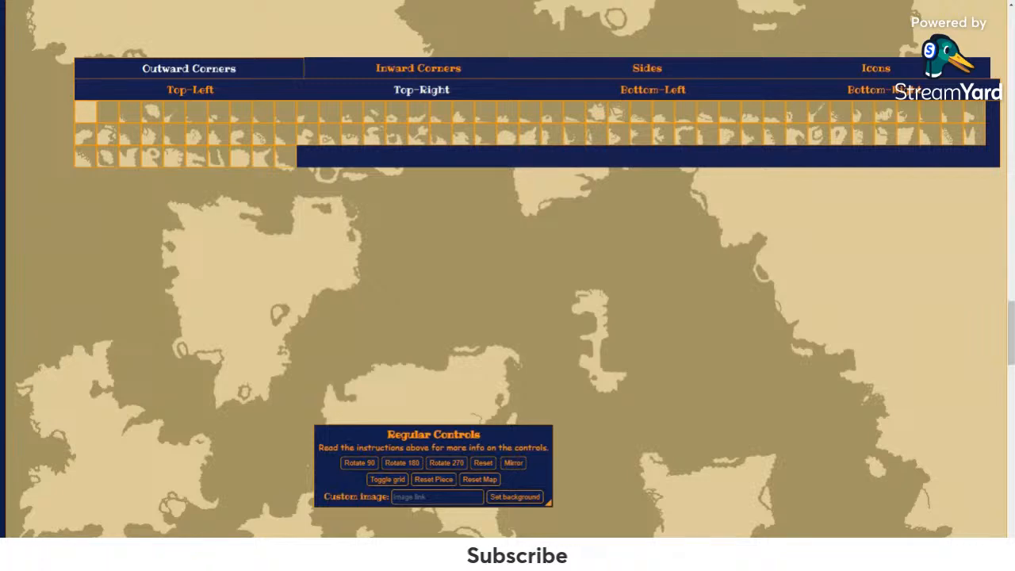
scroll(428, 265, "up", 5)
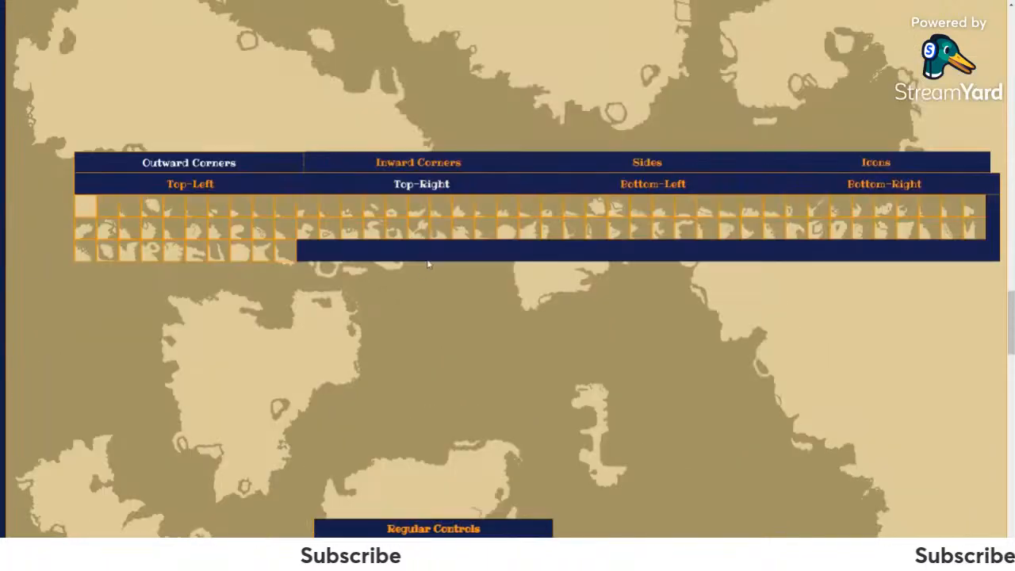
scroll(427, 265, "down", 3)
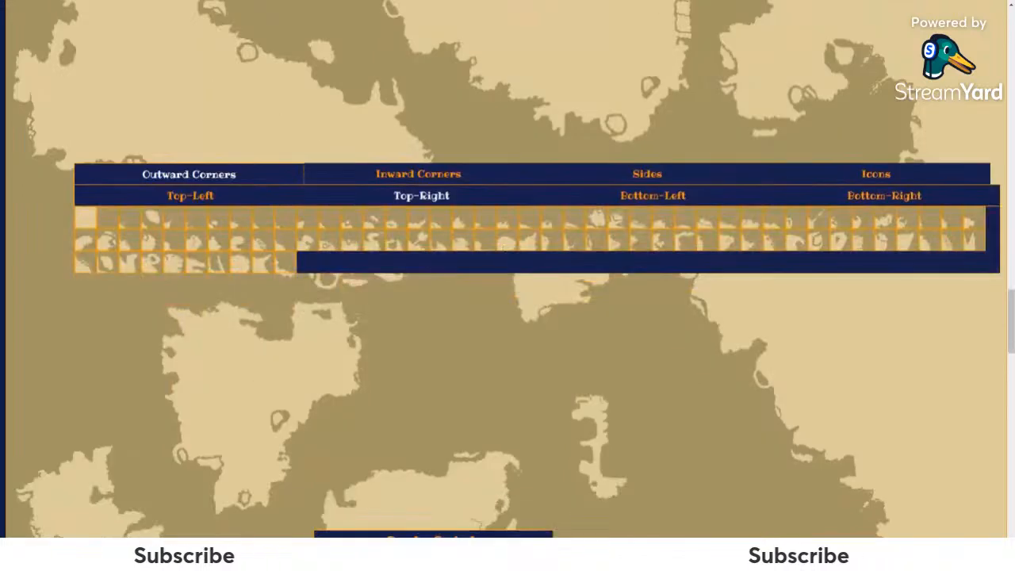
Step: Move the piece palette and the Regular Controls down beside the southwestern islands and show the grid
scroll(519, 405, "down", 2)
left_click_drag(529, 378, 497, 220)
scroll(493, 219, "up", 1)
scroll(493, 220, "up", 1)
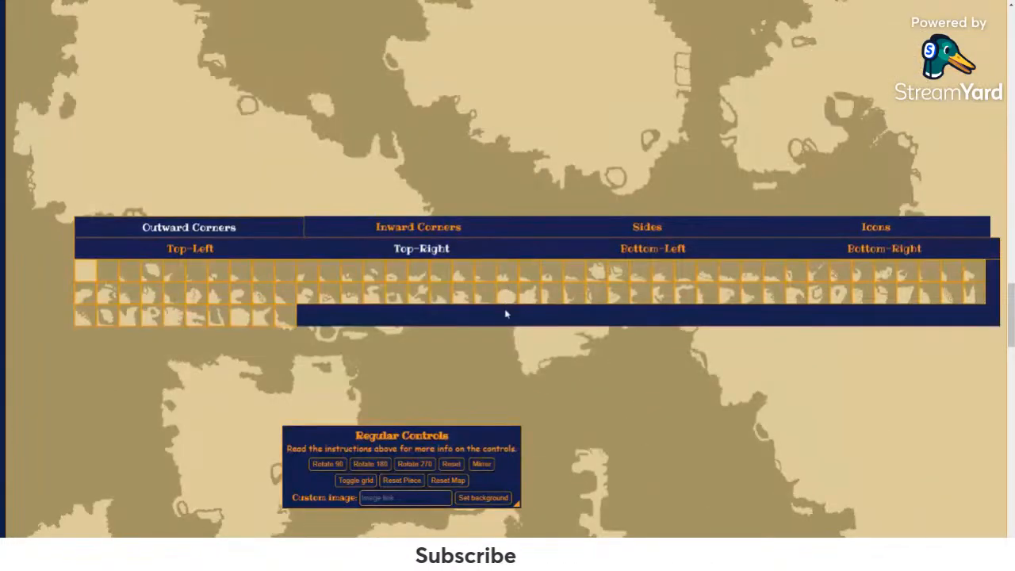
left_click_drag(505, 314, 510, 117)
scroll(508, 117, "down", 4)
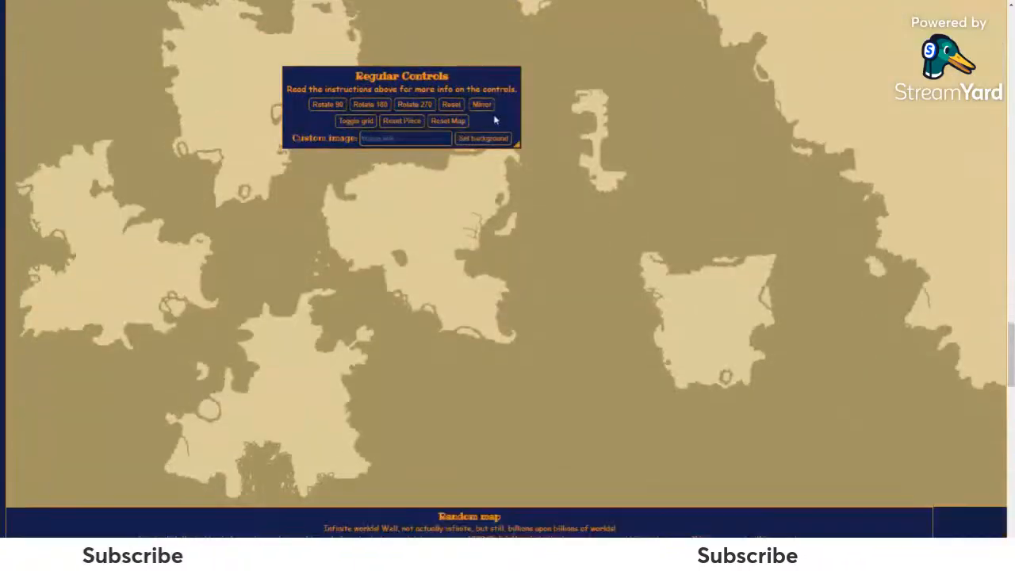
scroll(302, 202, "up", 4)
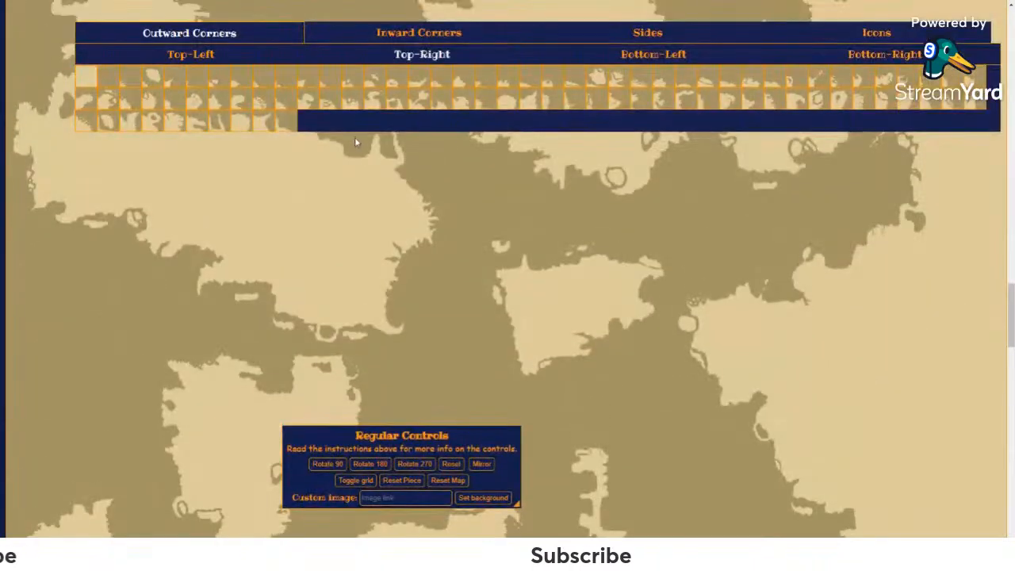
left_click_drag(365, 129, 346, 425)
scroll(346, 425, "down", 2)
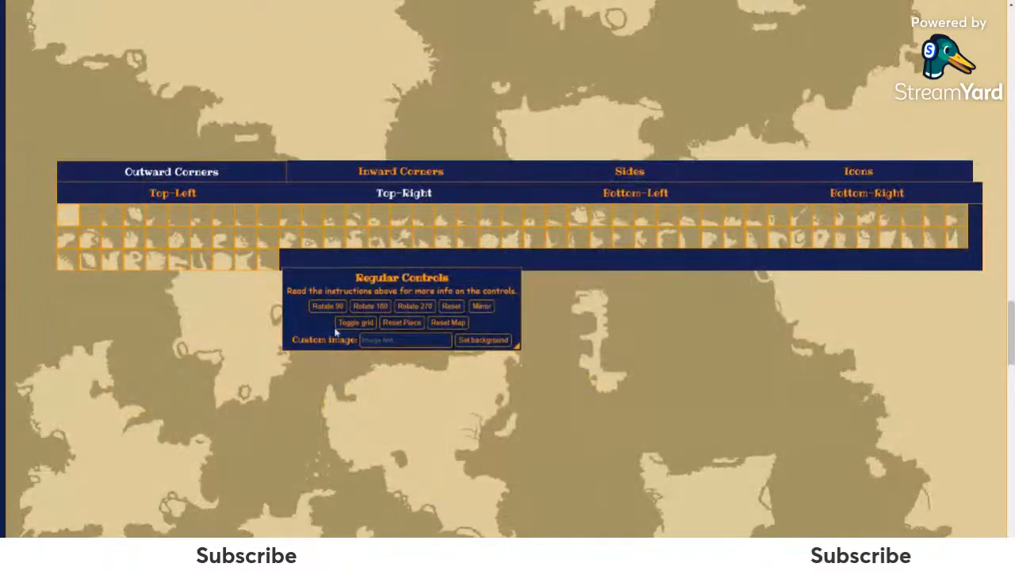
left_click_drag(325, 286, 397, 404)
left_click(426, 439)
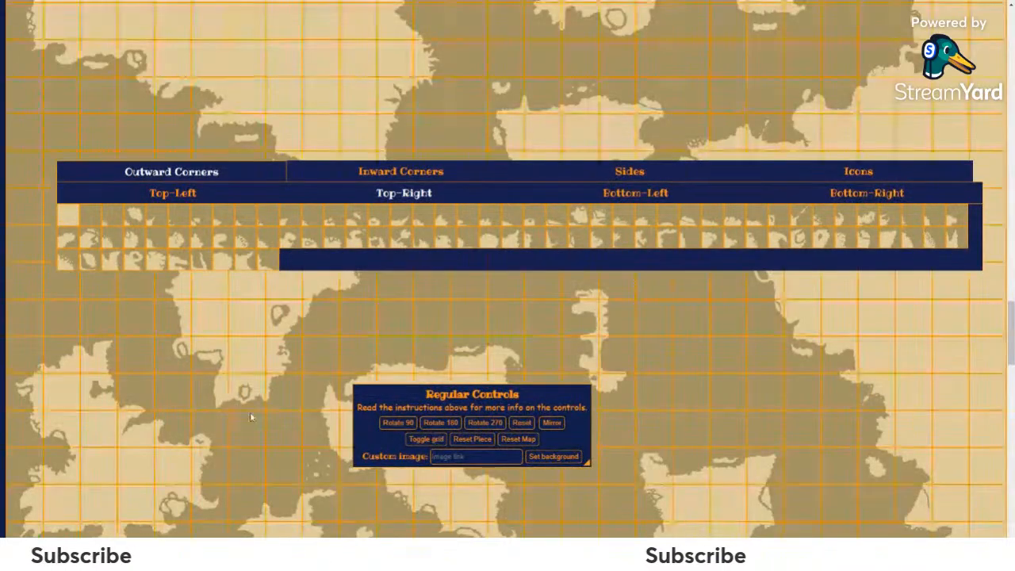
Step: Fill a two-by-two block of sea tiles between the southwestern islands with the same small Top-Right outward corner piece
left_click(281, 441)
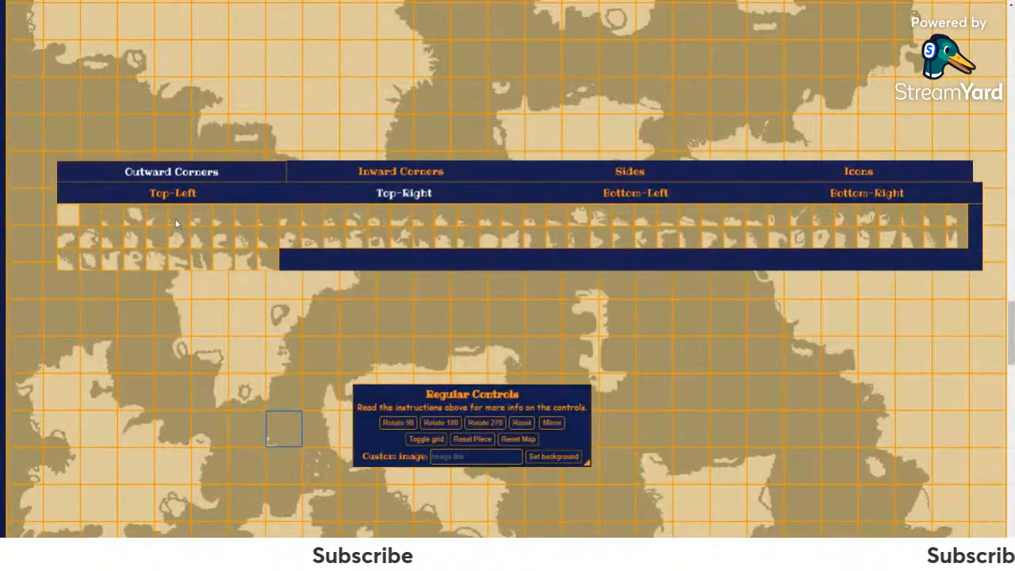
left_click(260, 437)
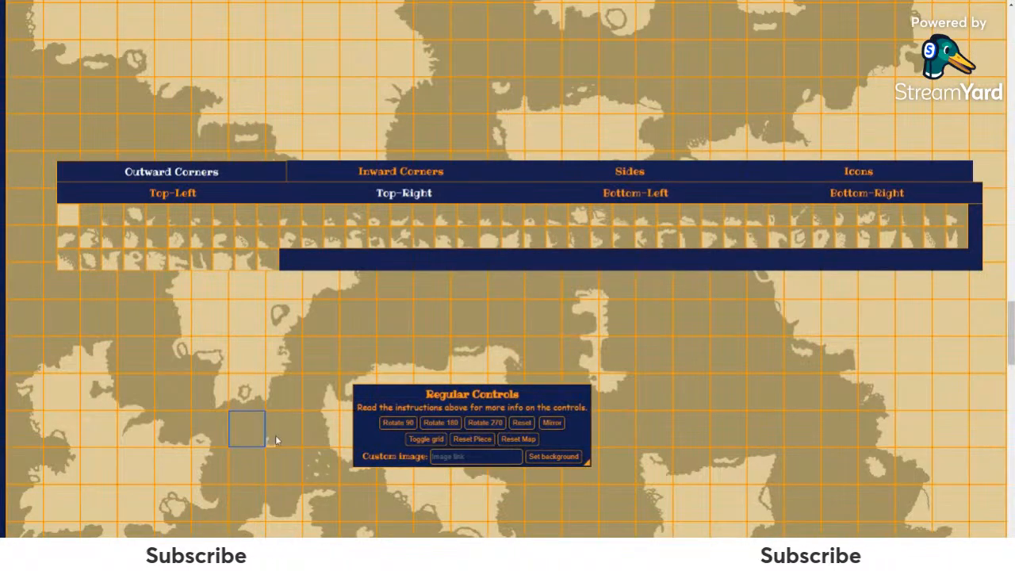
left_click(258, 469)
left_click(276, 471)
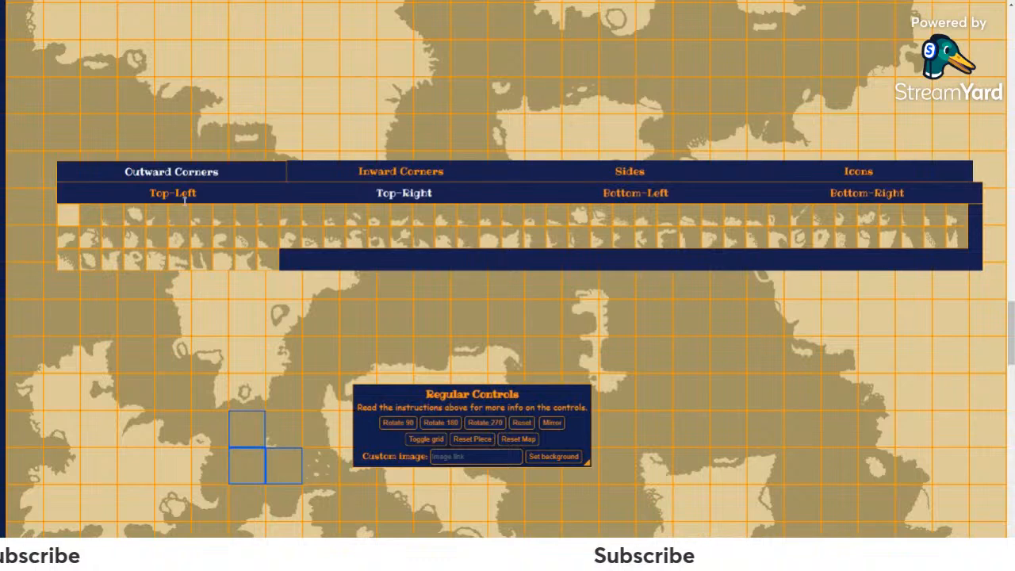
left_click(181, 231)
left_click(178, 225)
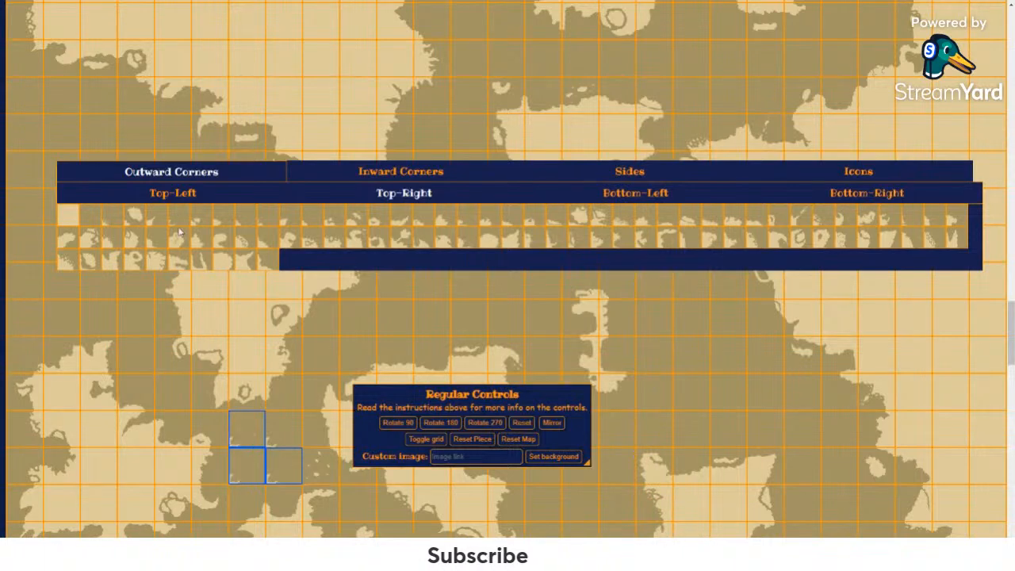
Step: Rotate the corners on the other three tiles so their land meets in the middle, and hide the grid to check the islet
left_click(394, 422)
left_click(285, 468)
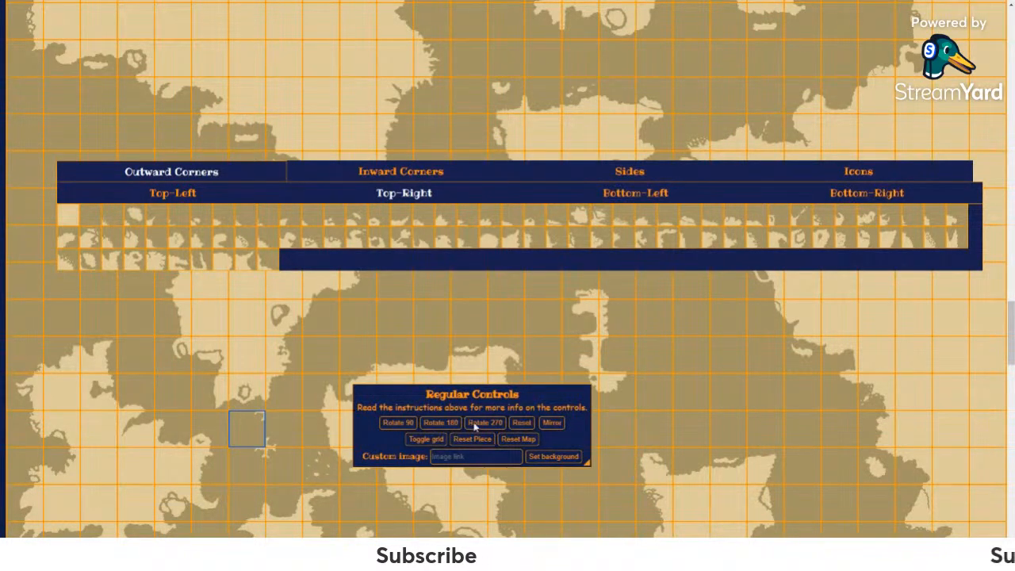
left_click(425, 440)
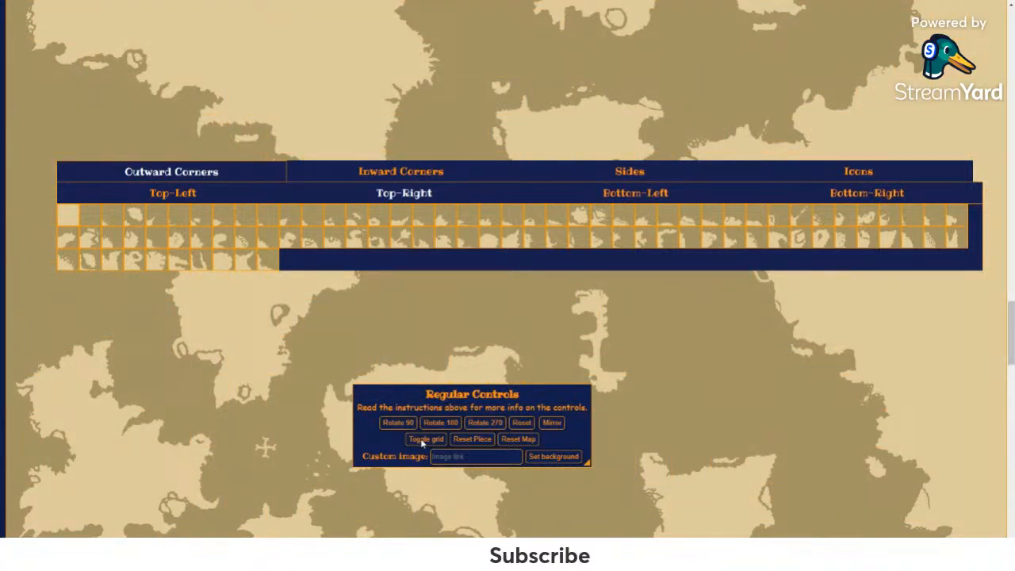
Step: Try different Top-Right outward corner pieces on the islet's four tiles and check its coastline with the grid hidden
left_click(426, 440)
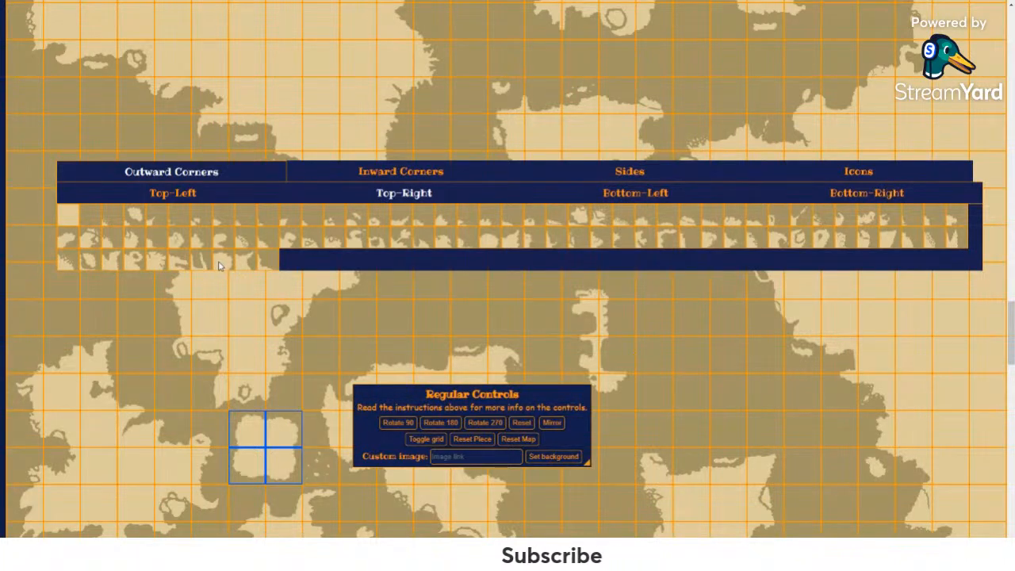
left_click(86, 260)
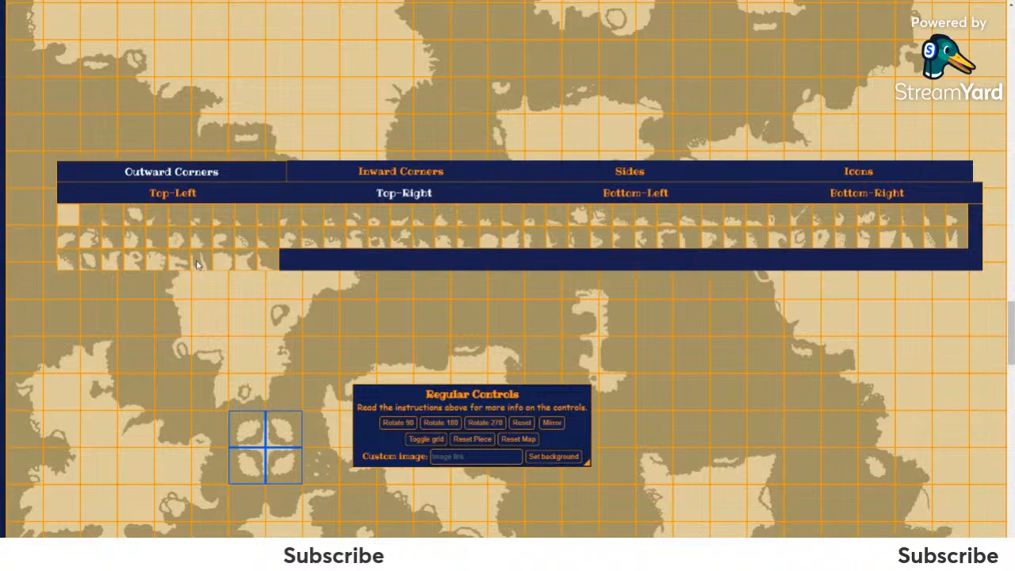
left_click(661, 221)
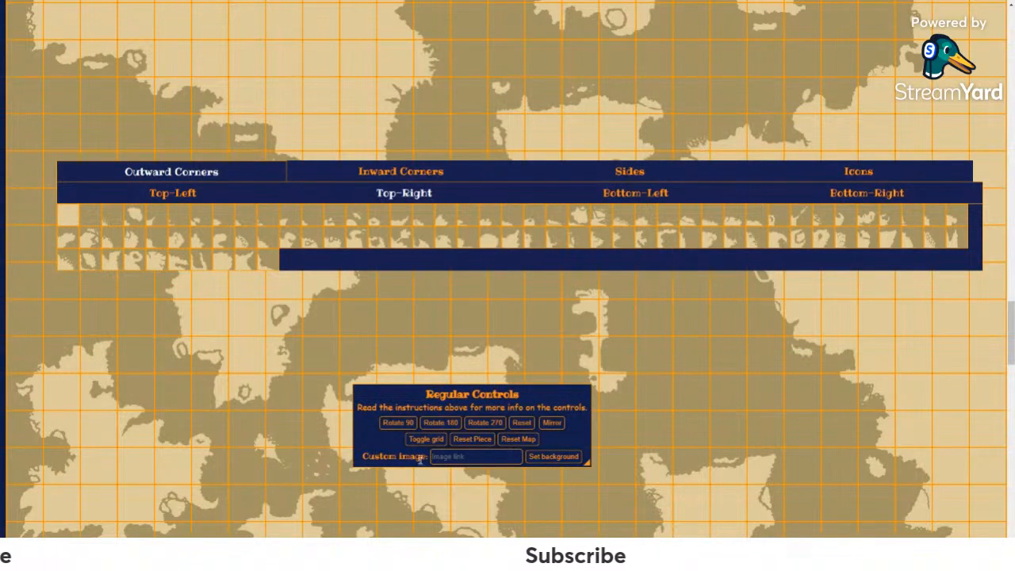
left_click(436, 442)
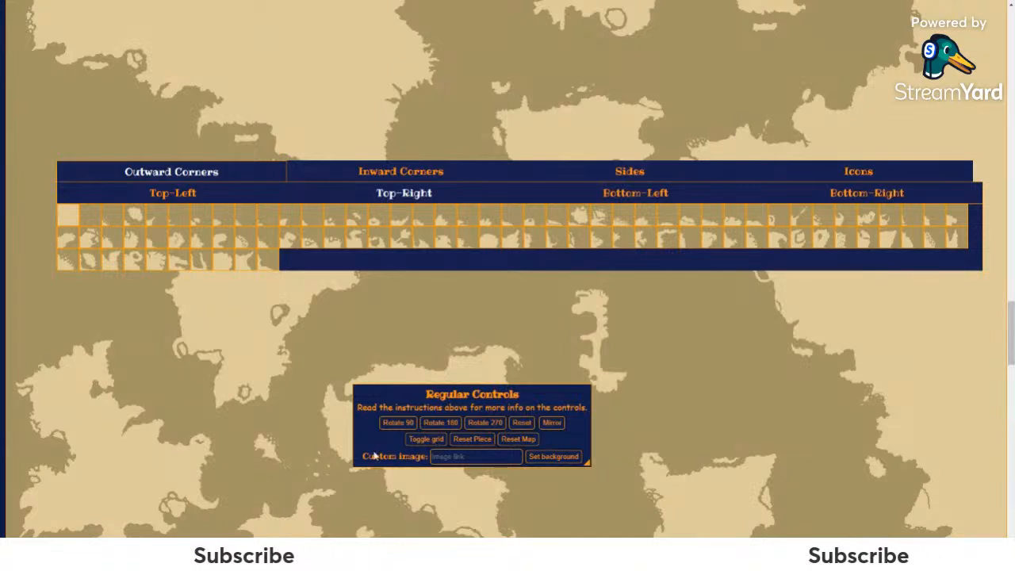
left_click(411, 441)
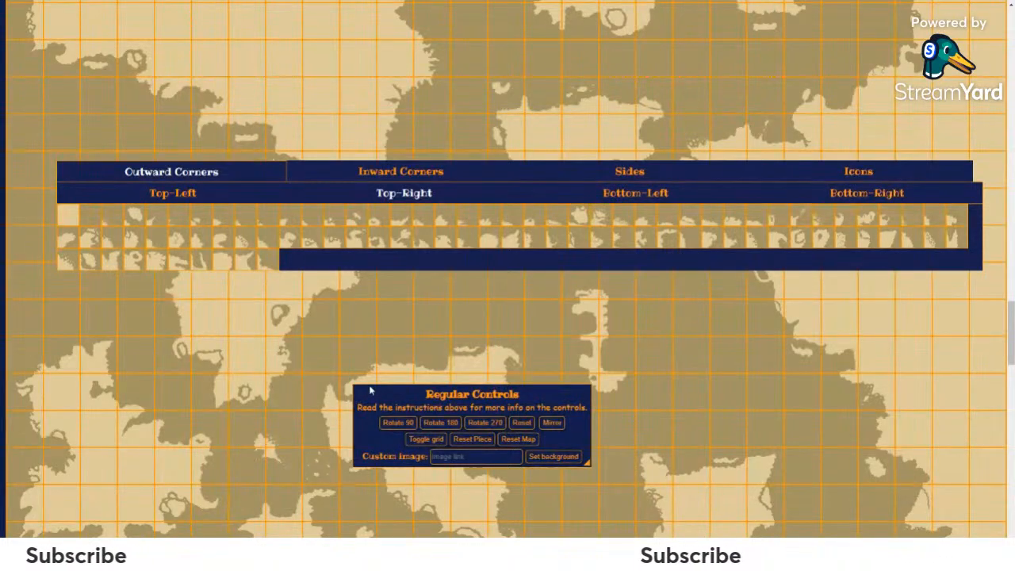
Step: Move the controls and palette north and select an open-sea tile just south of the large western landmass
left_click_drag(369, 448, 533, 368)
scroll(505, 373, "up", 5)
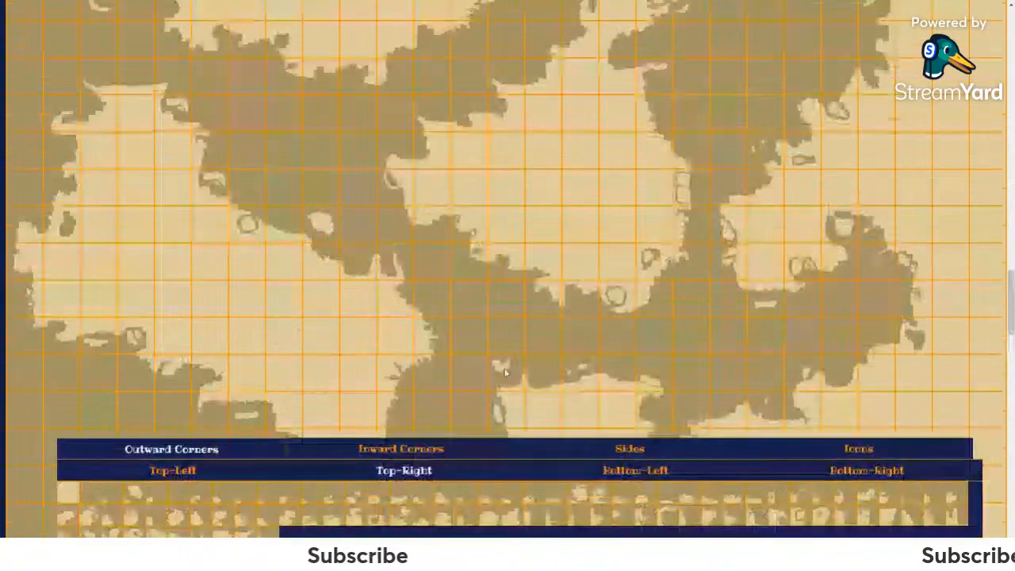
scroll(504, 373, "down", 4)
scroll(505, 373, "down", 1)
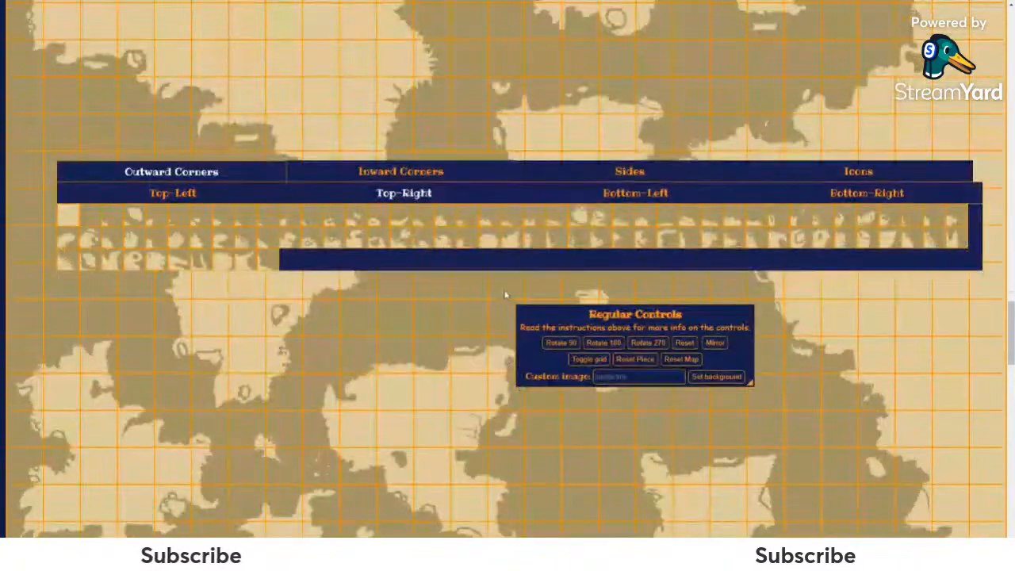
scroll(524, 268, "down", 2)
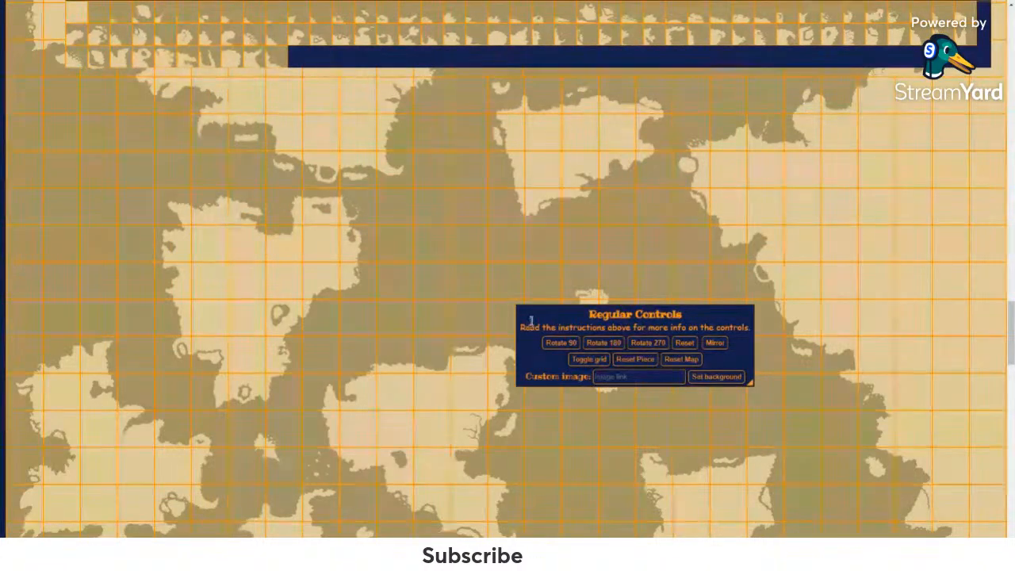
scroll(537, 317, "up", 2)
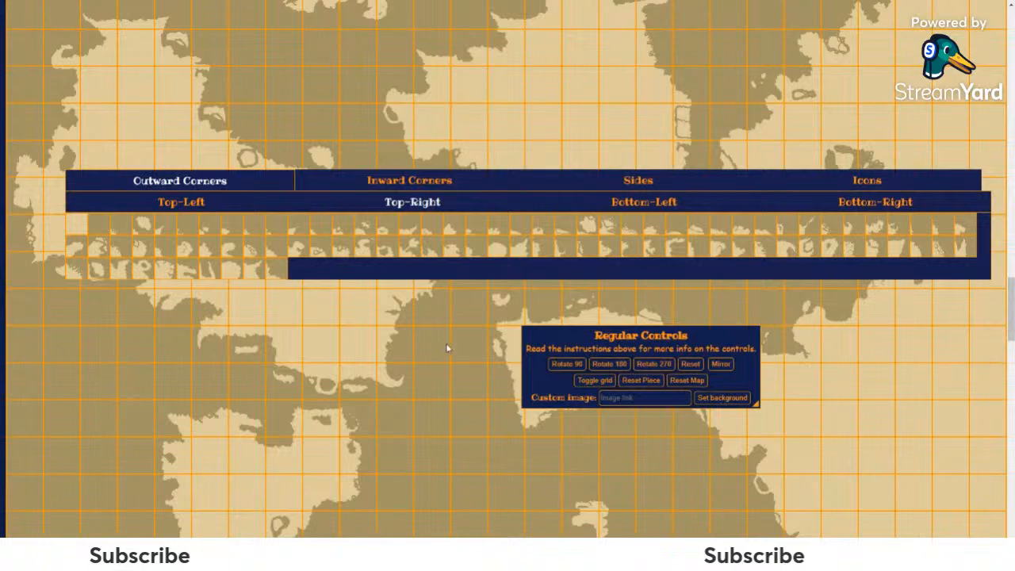
left_click(104, 356)
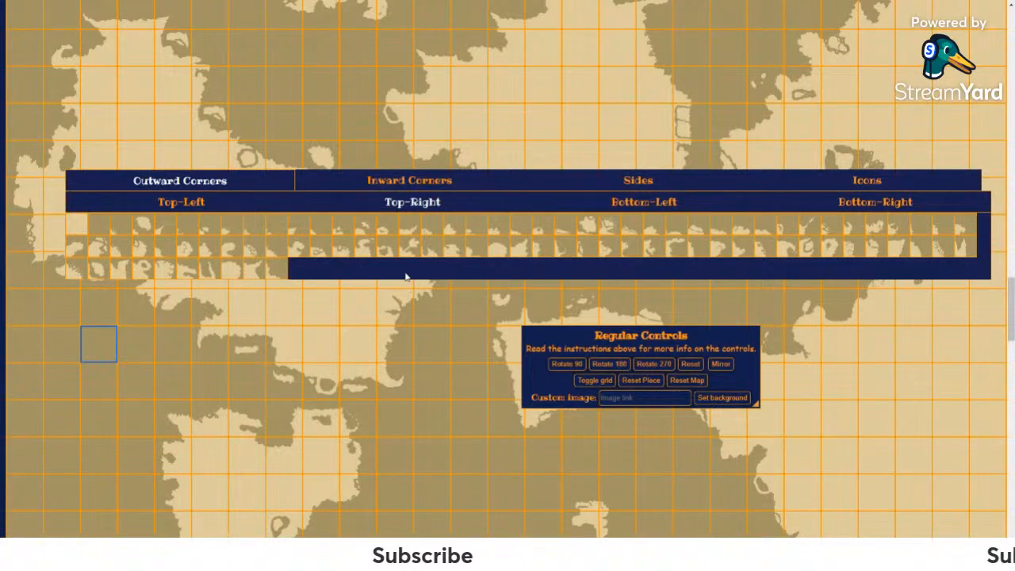
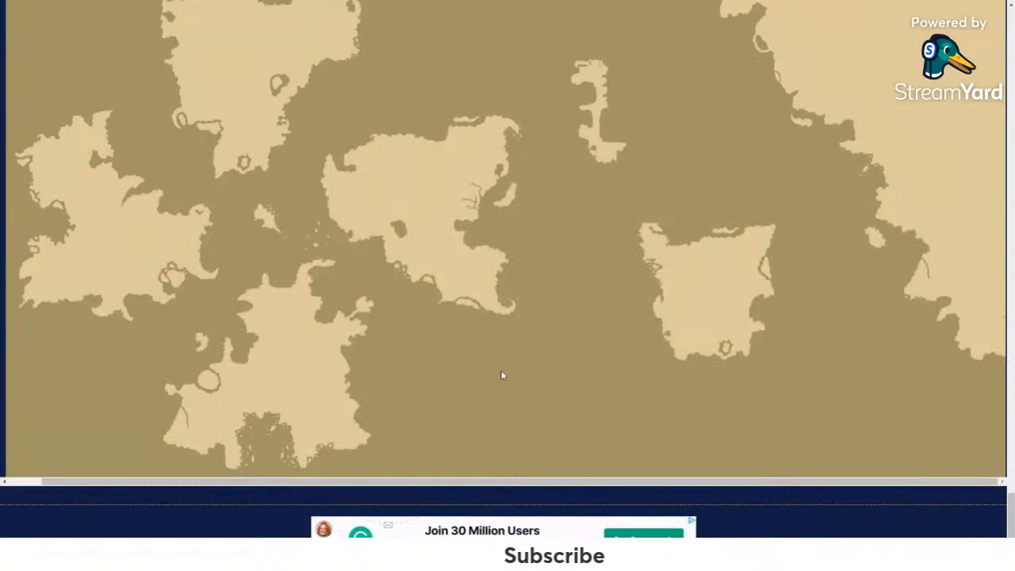
Step: Examine the exported map image from south to north and return to the editable map
scroll(526, 389, "up", 3)
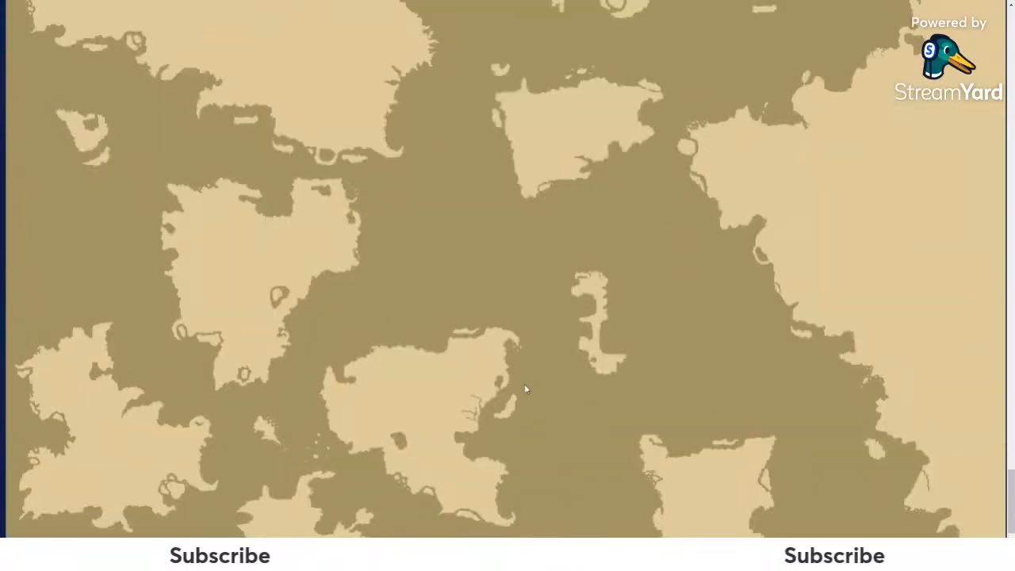
scroll(525, 389, "down", 4)
scroll(525, 389, "up", 2)
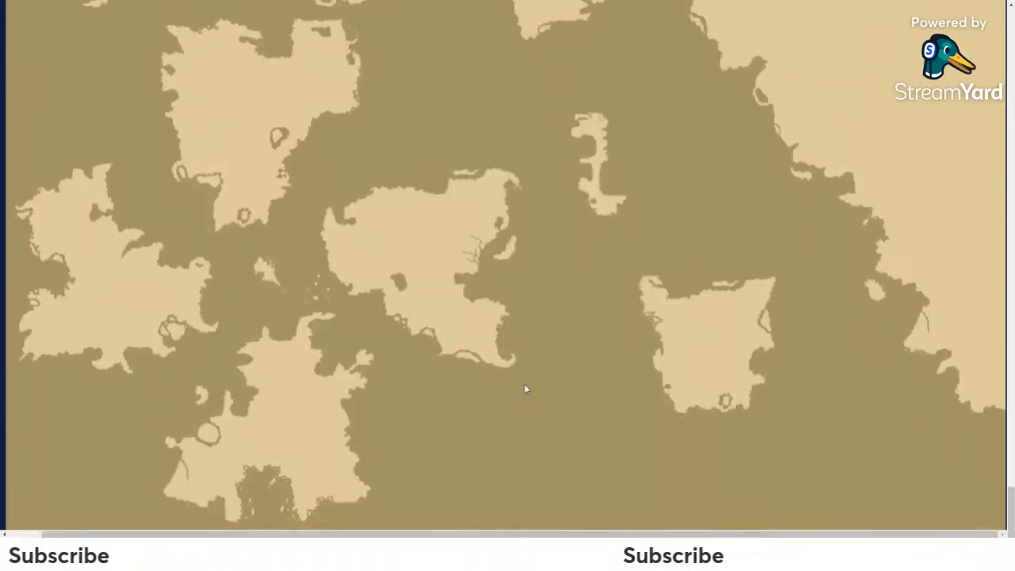
scroll(526, 388, "up", 1)
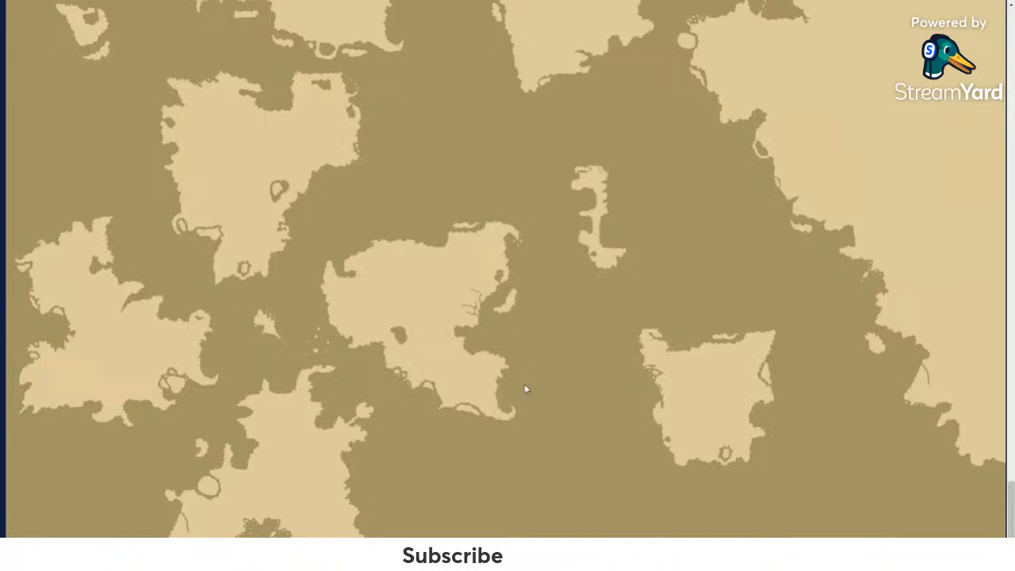
scroll(525, 389, "down", 3)
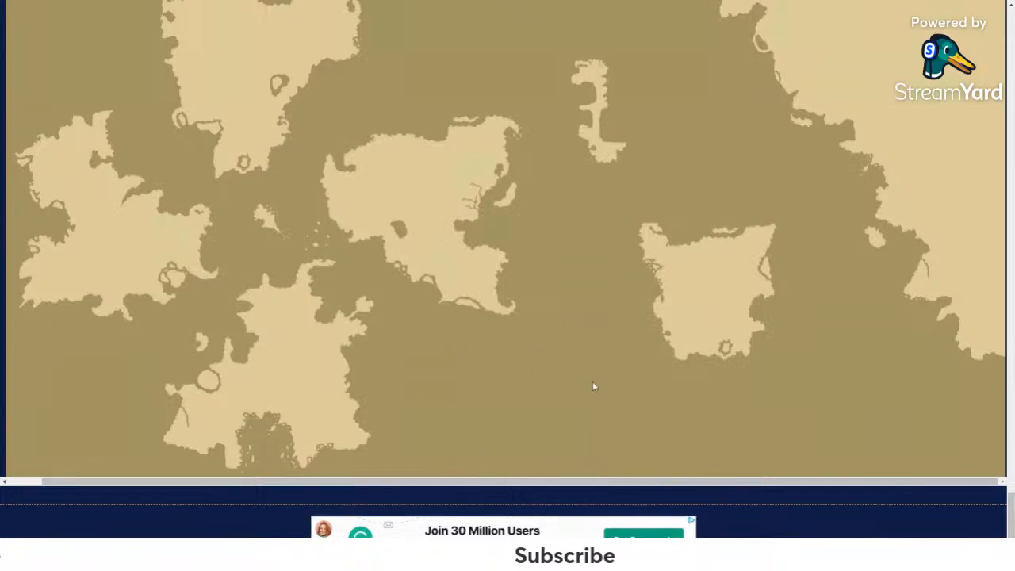
scroll(593, 387, "up", 5)
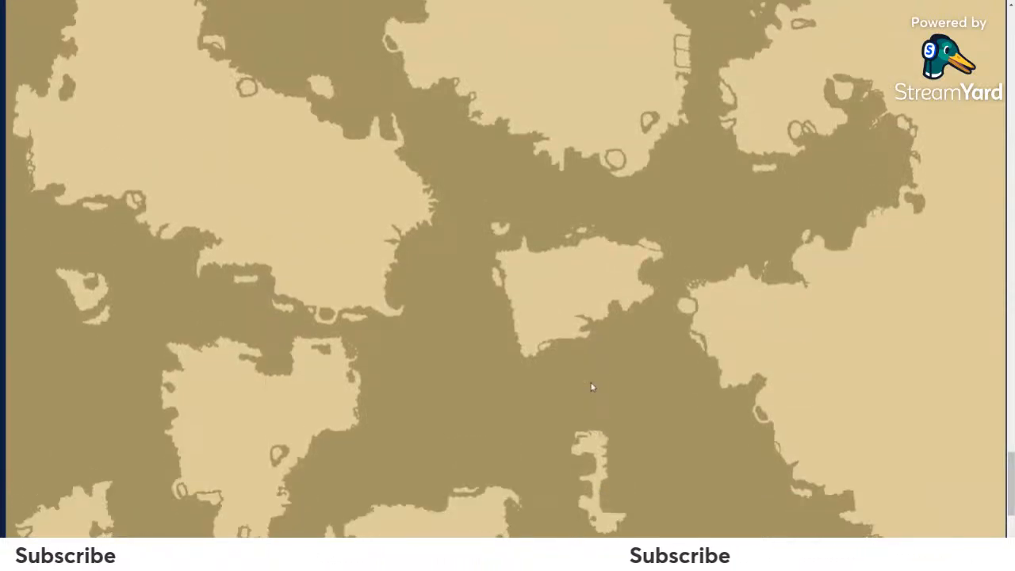
scroll(591, 387, "up", 5)
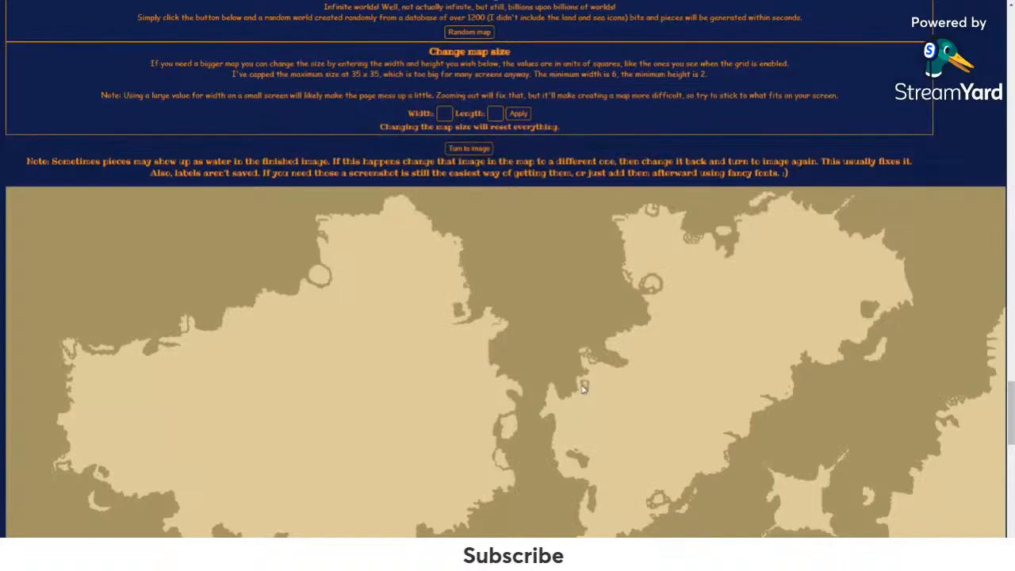
scroll(583, 388, "up", 10)
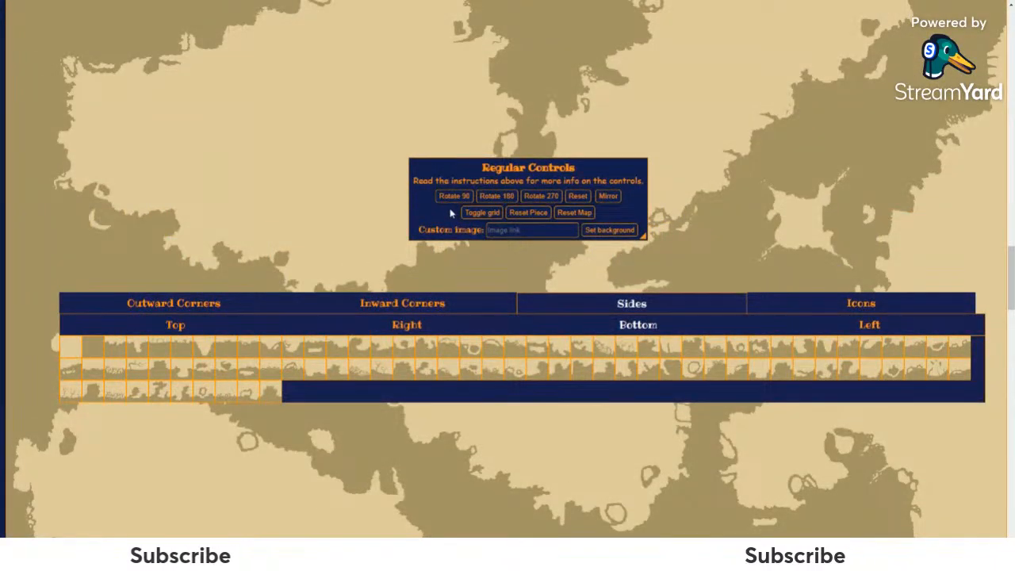
scroll(456, 505, "down", 2)
scroll(471, 276, "up", 3)
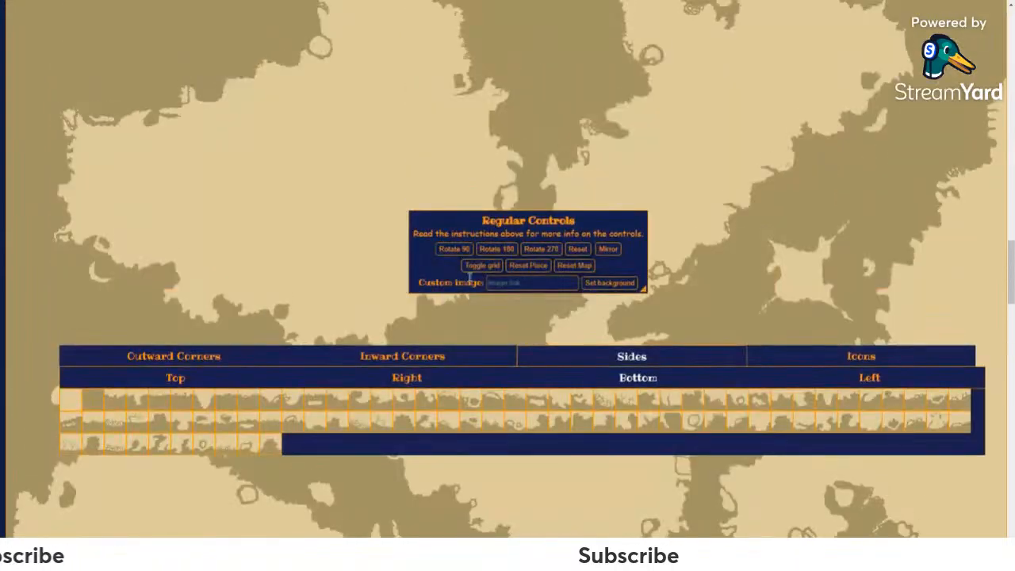
Step: Show the grid and move the controls and the piece palette to the map's northern edge
left_click(482, 266)
left_click_drag(434, 272, 652, 146)
left_click_drag(576, 452, 570, 331)
scroll(583, 320, "up", 3)
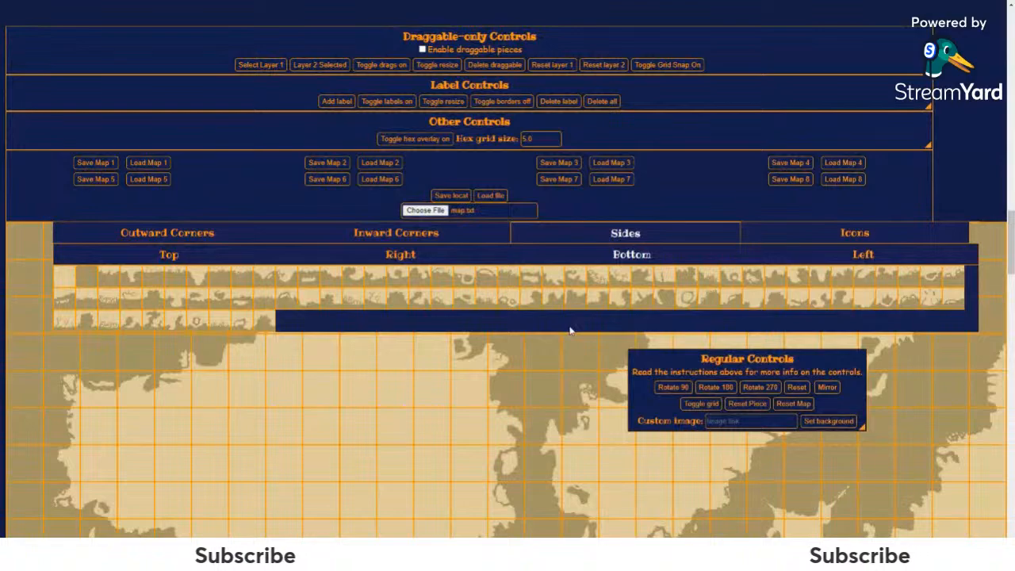
Step: Place a full-tile dense texture from the Geography icons on two vertically adjacent land tiles in the northwestern landmass
left_click(802, 230)
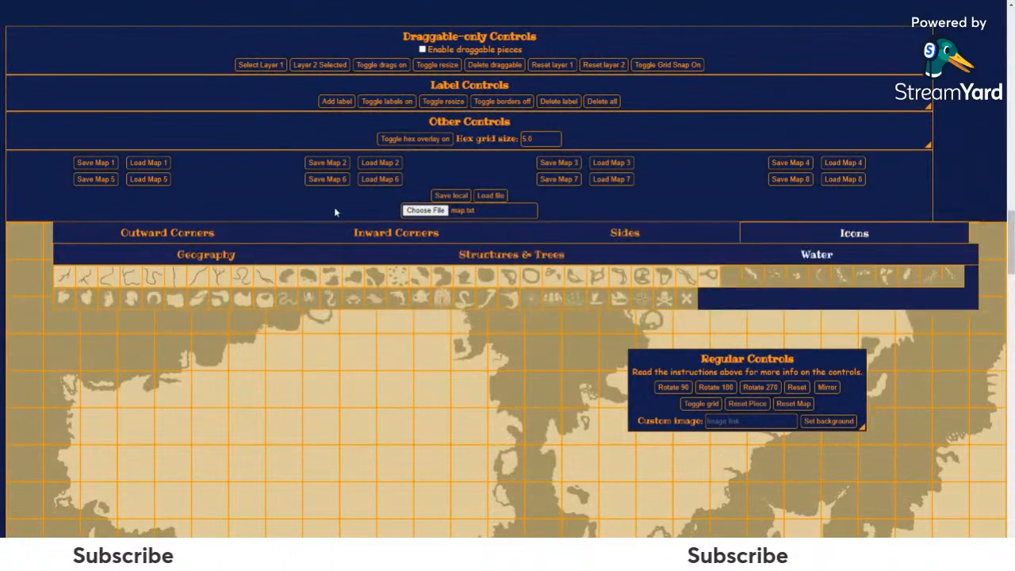
left_click(252, 254)
scroll(260, 284, "down", 2)
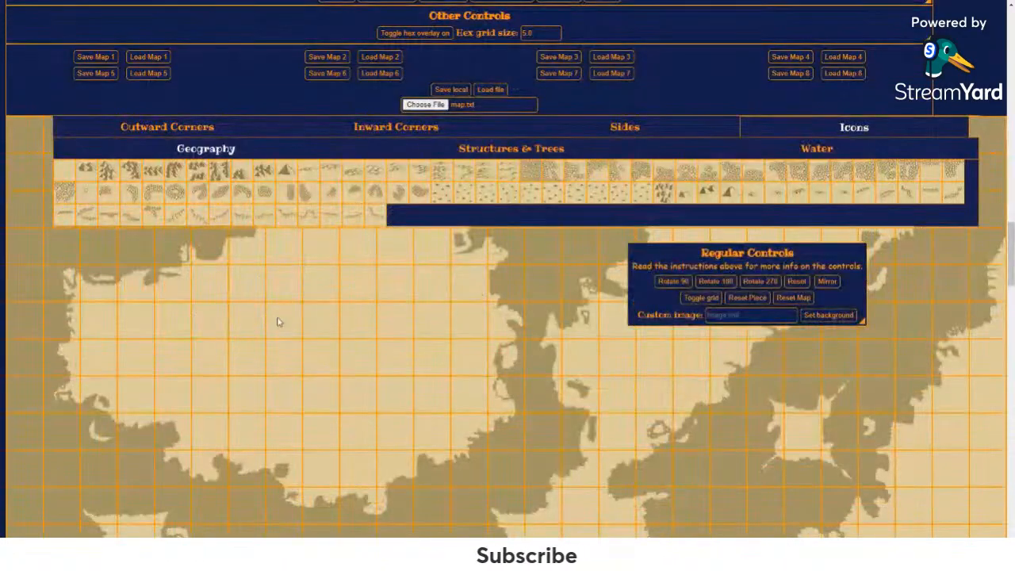
left_click(288, 297)
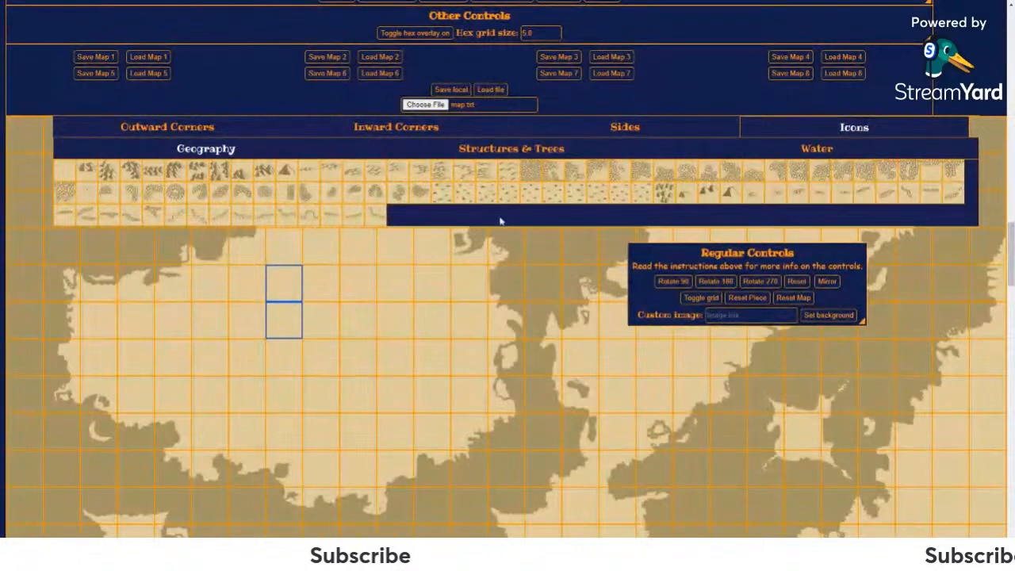
left_click(537, 187)
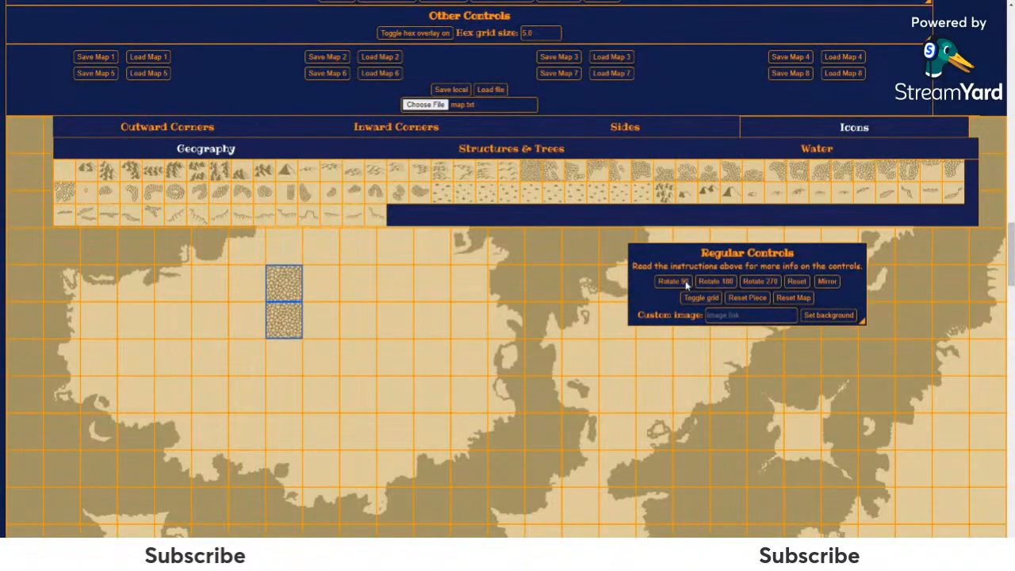
Step: Place partial dense-texture pieces on the two adjacent tiles south of the textured column, orienting them to join the patch
left_click(287, 317)
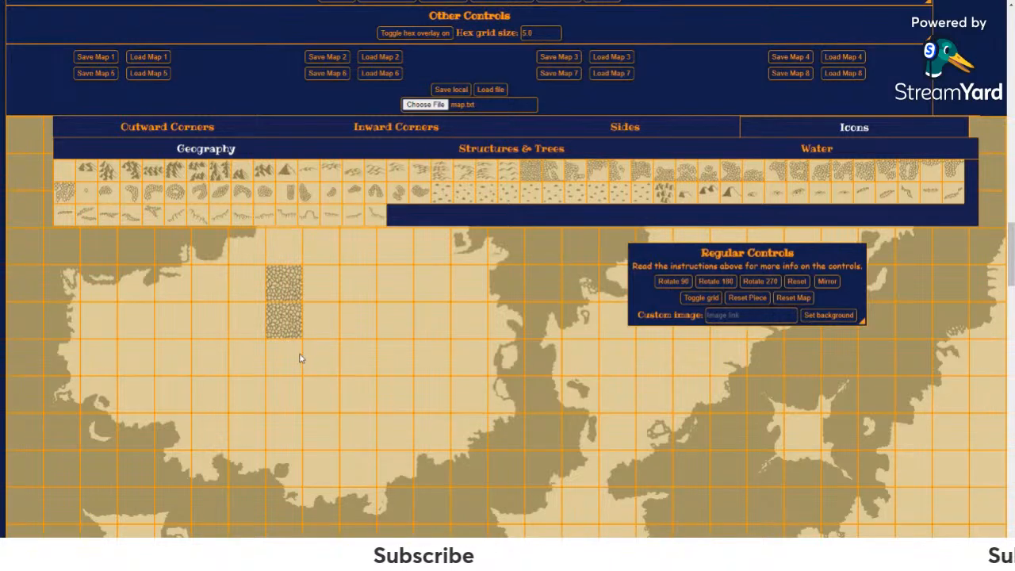
left_click(594, 178)
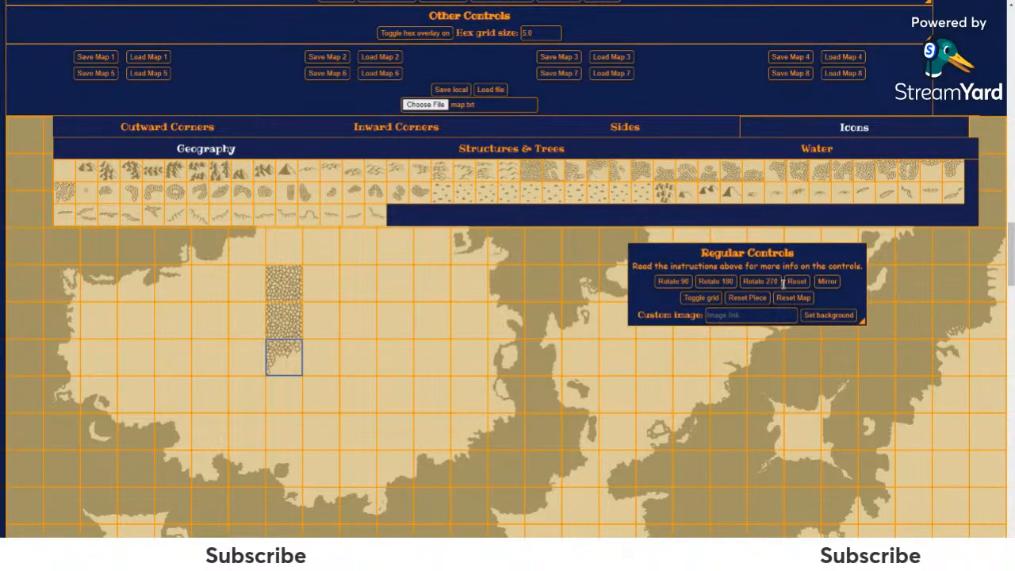
left_click(296, 357)
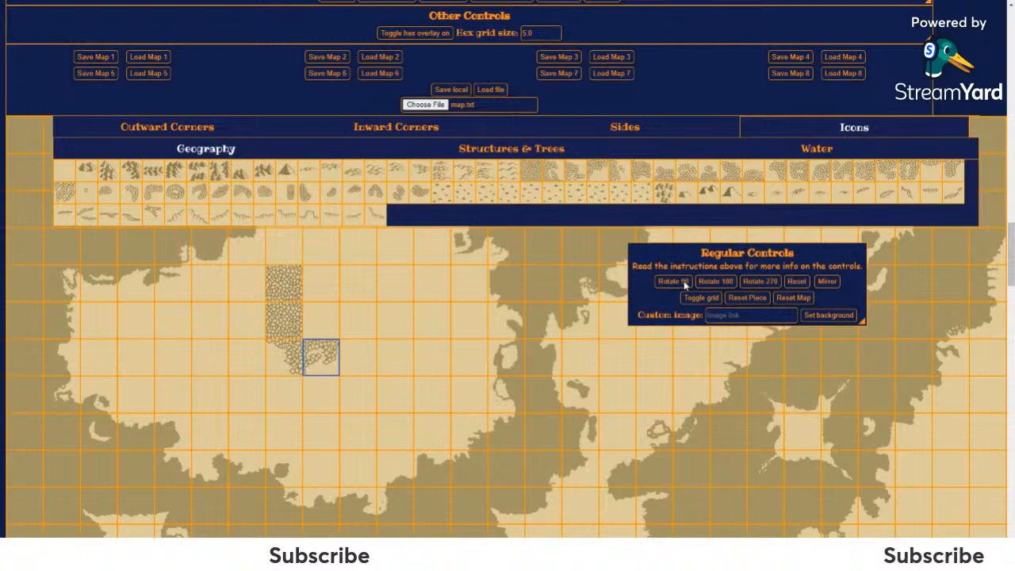
Step: Place a full dense texture east of the column's lower tile and a small edge piece beyond it, rotated 90 degrees toward the patch
left_click(329, 335)
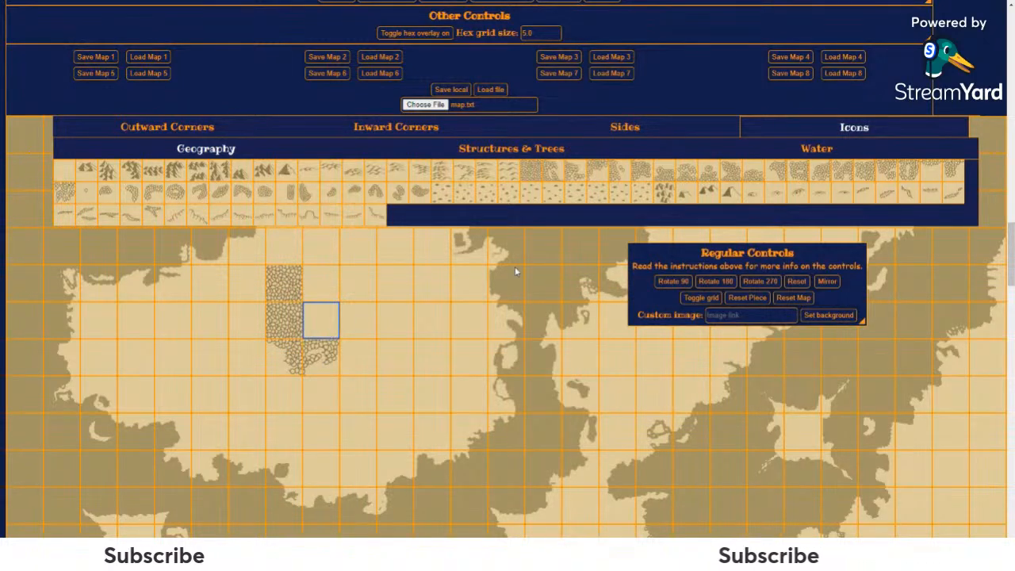
left_click(526, 174)
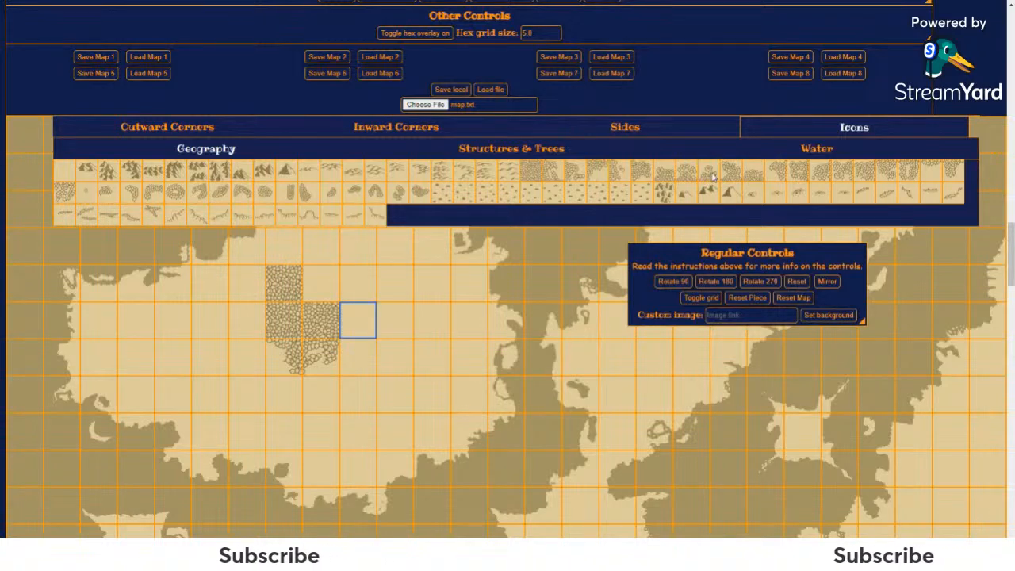
left_click(710, 173)
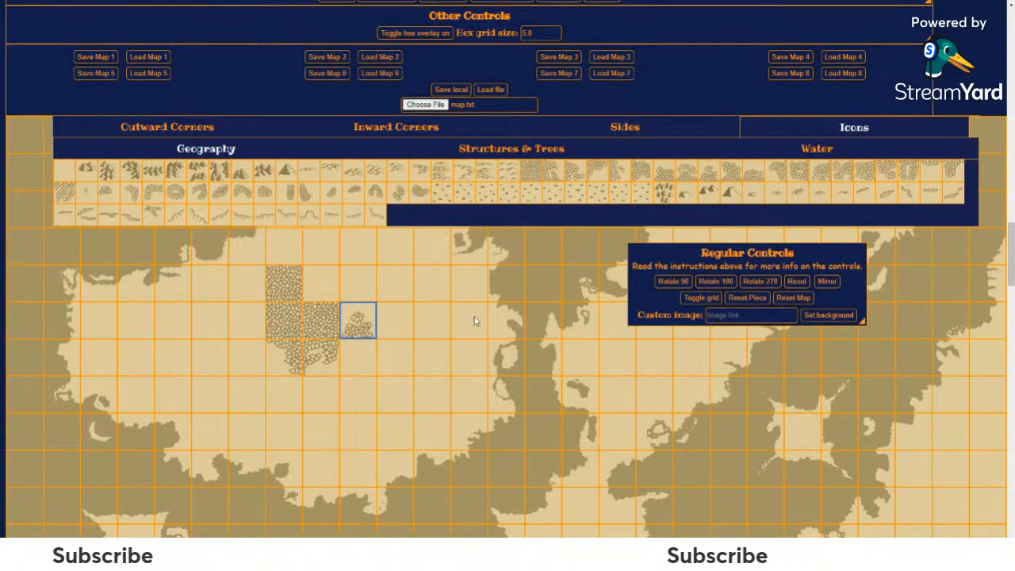
left_click(337, 325)
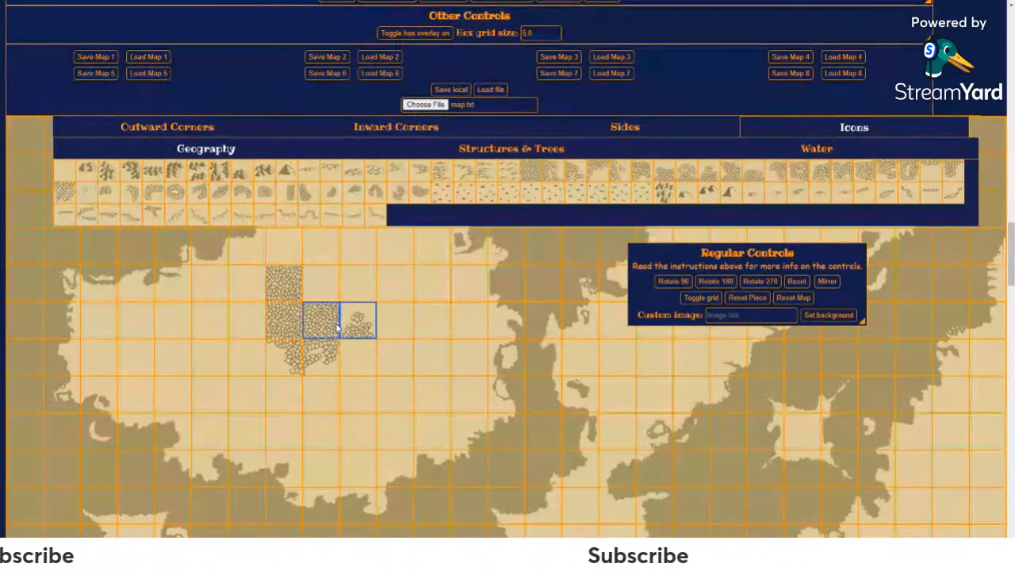
left_click(679, 286)
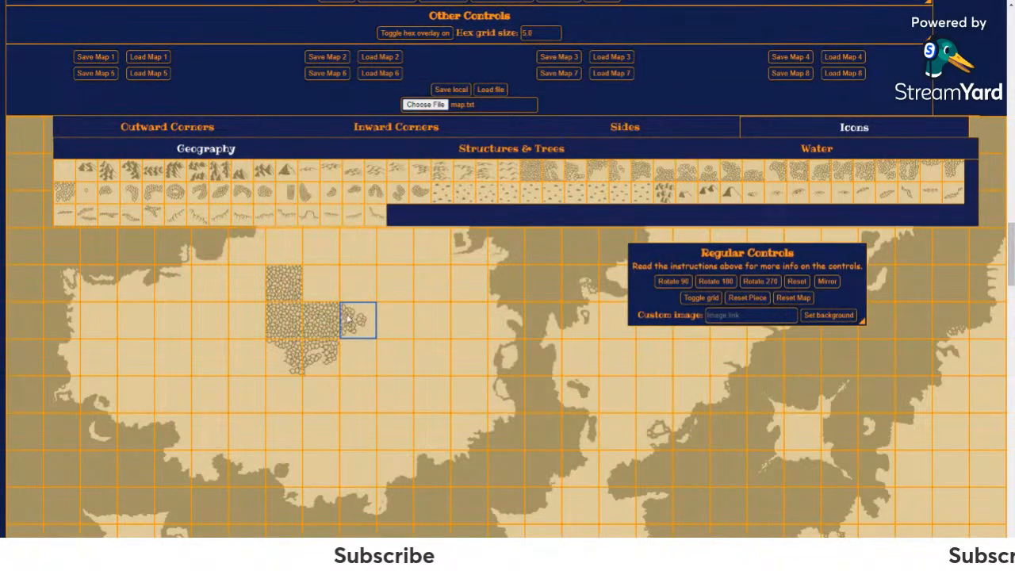
Step: Add dense-texture edge pieces on the tile north of the column and on the tile east of its upper tile, rotating the latter
left_click(324, 288)
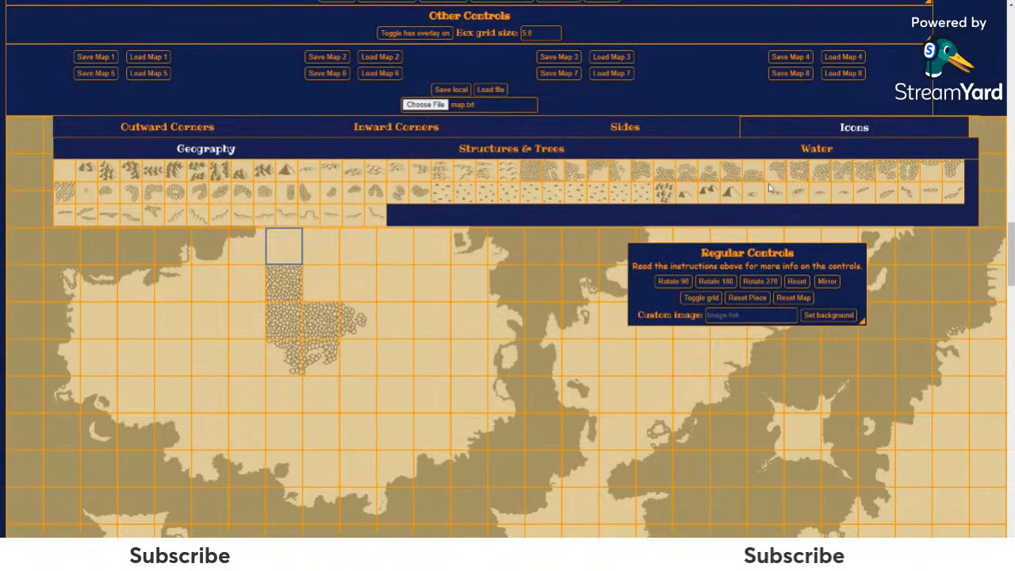
left_click(663, 192)
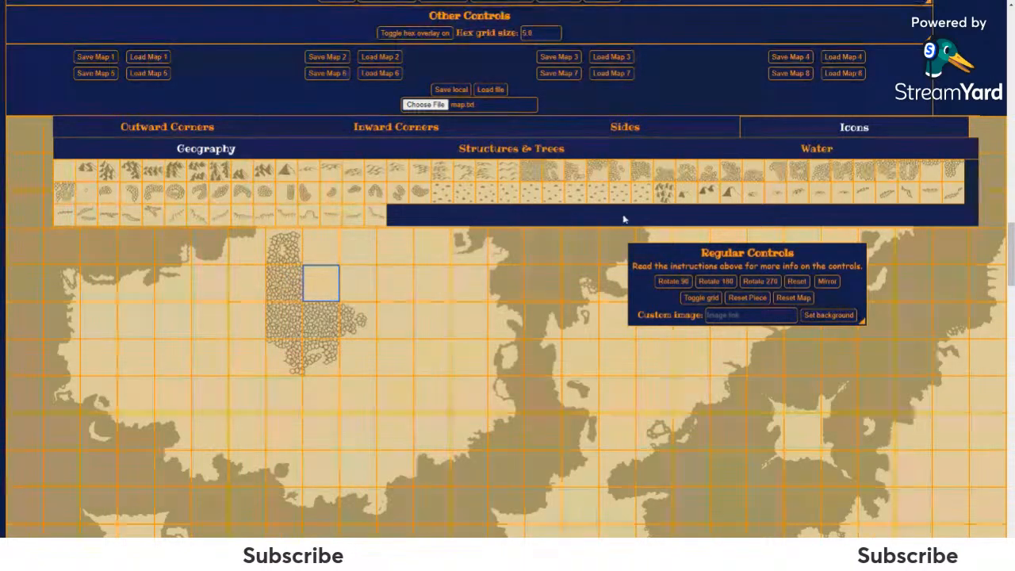
left_click(737, 179)
left_click(666, 283)
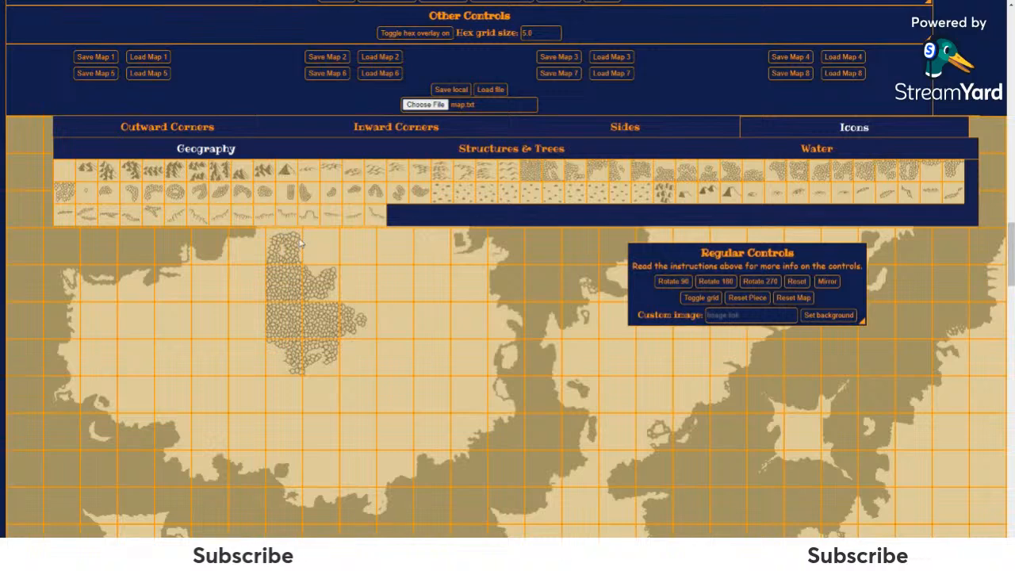
Step: Add rotated dense-texture edge pieces on the two tiles along the patch's western side
left_click(247, 284)
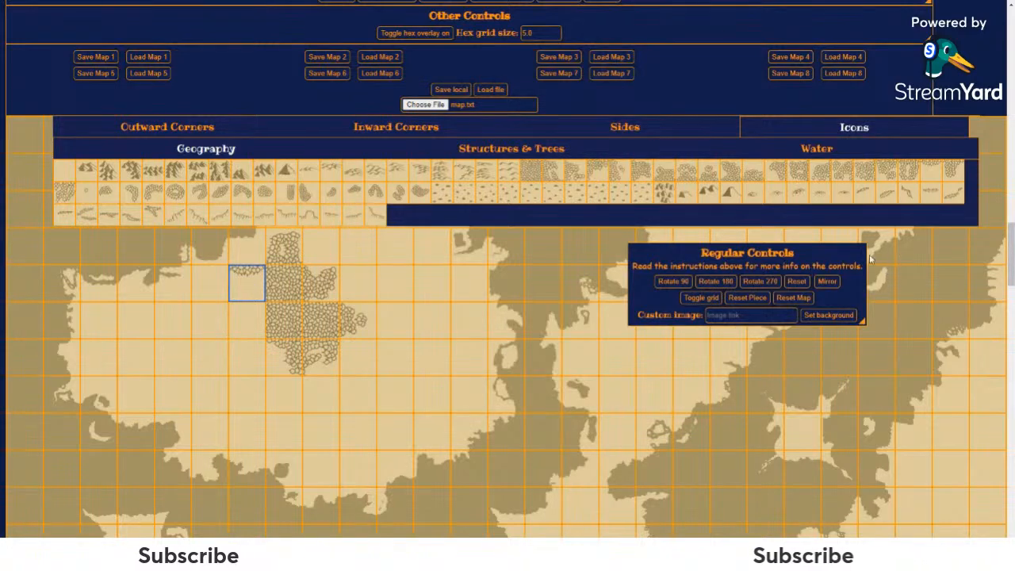
left_click(680, 281)
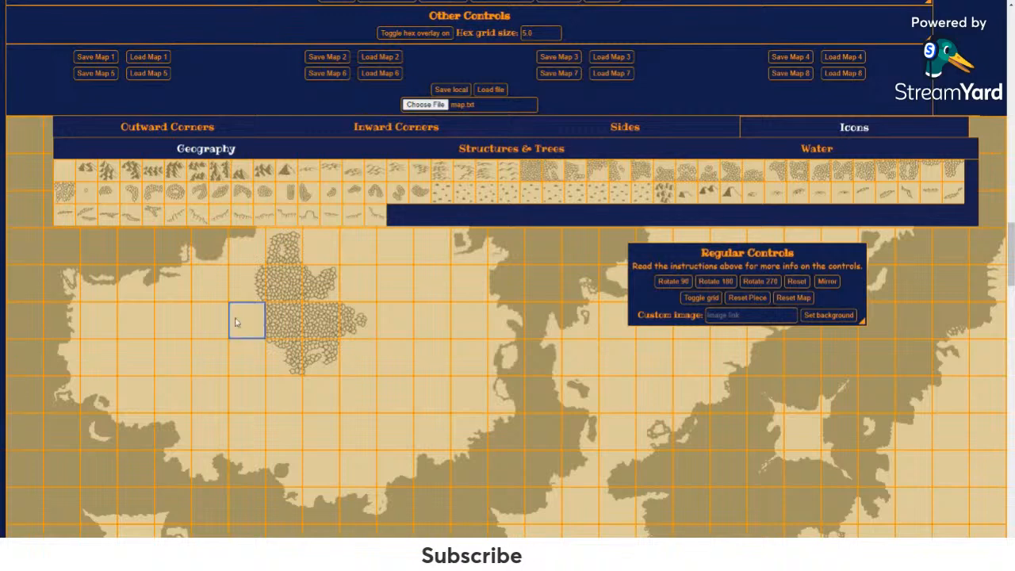
left_click(66, 196)
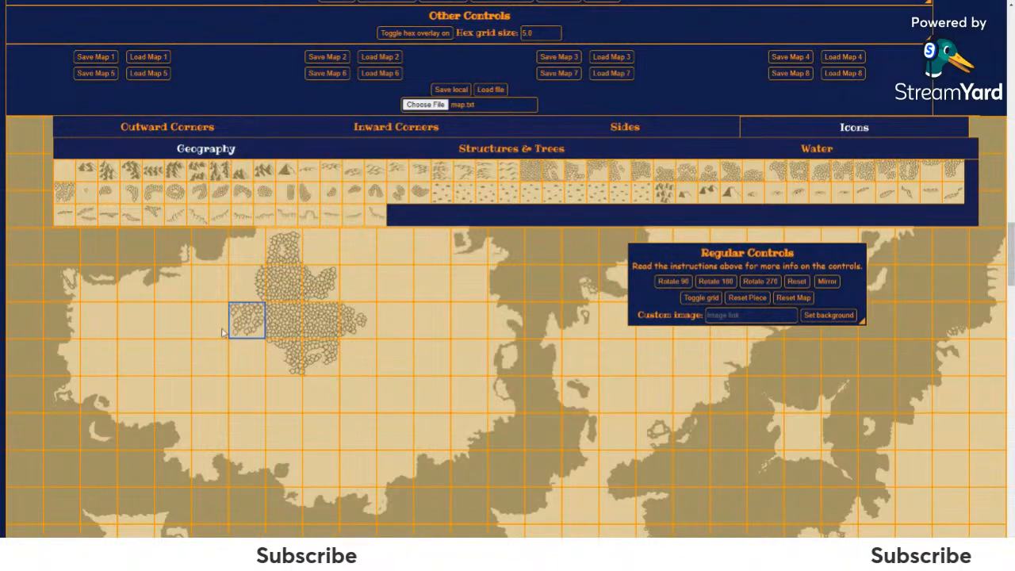
left_click(674, 283)
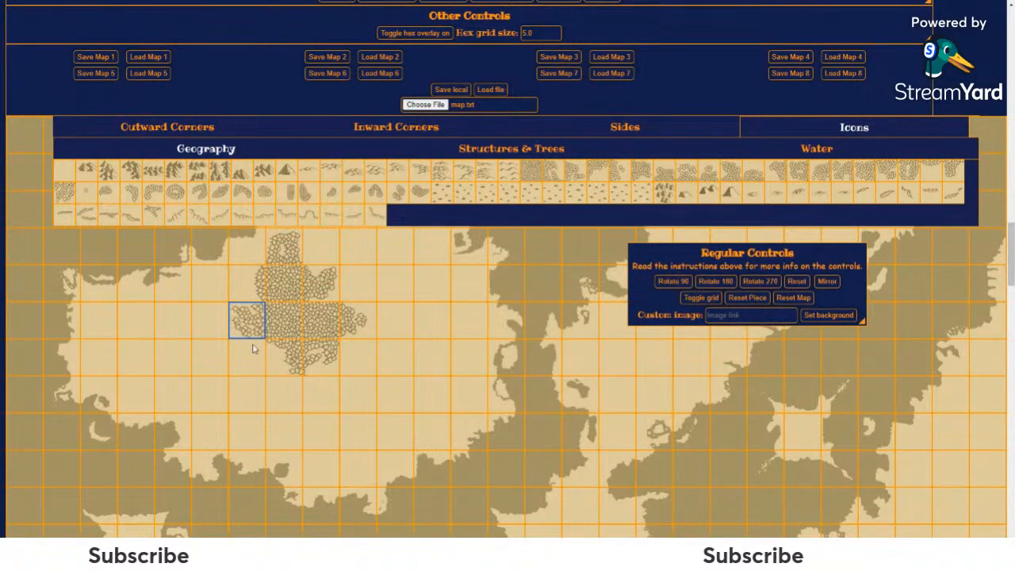
left_click(247, 321)
Step: Move the Draggable-only Controls onto the map's northern part and resize them into a narrow box that contains all their options
scroll(364, 276, "up", 1)
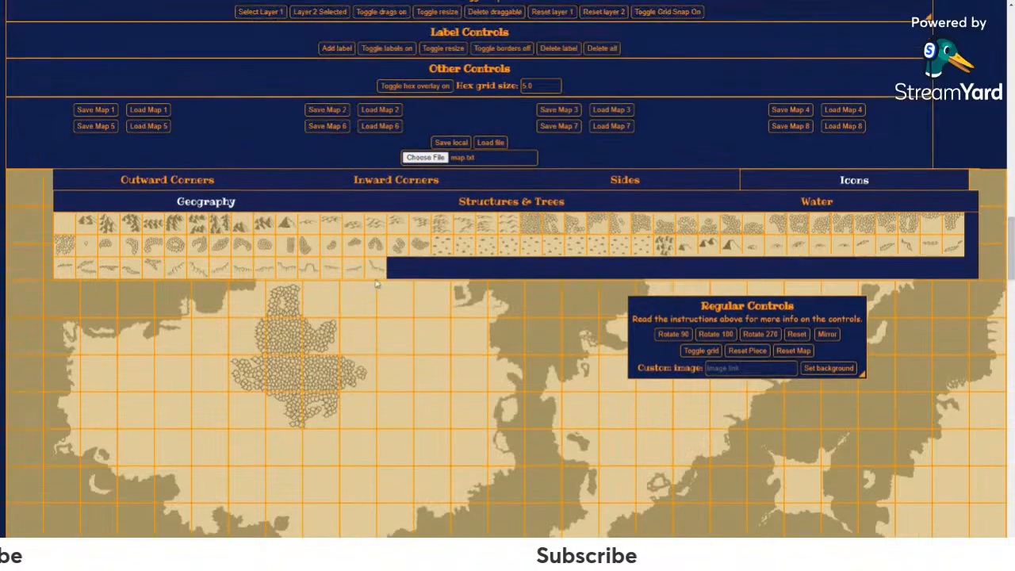
scroll(888, 268, "up", 5)
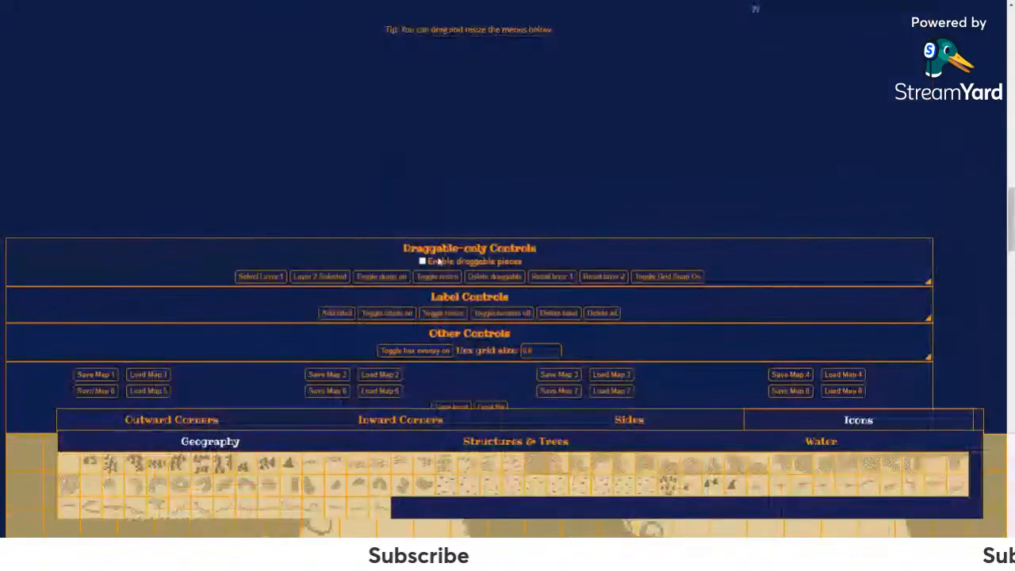
scroll(939, 270, "down", 2)
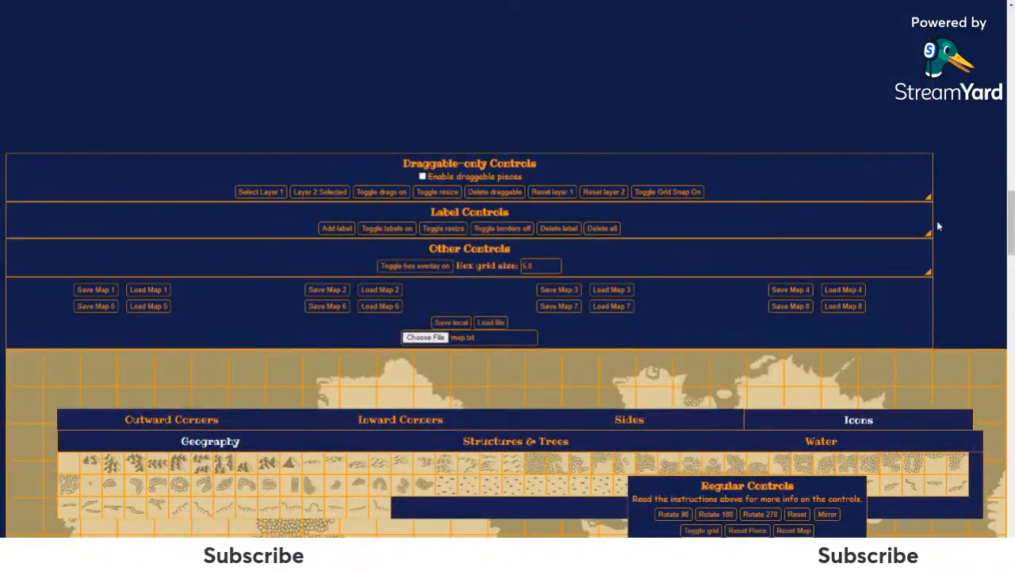
left_click_drag(935, 181, 300, 87)
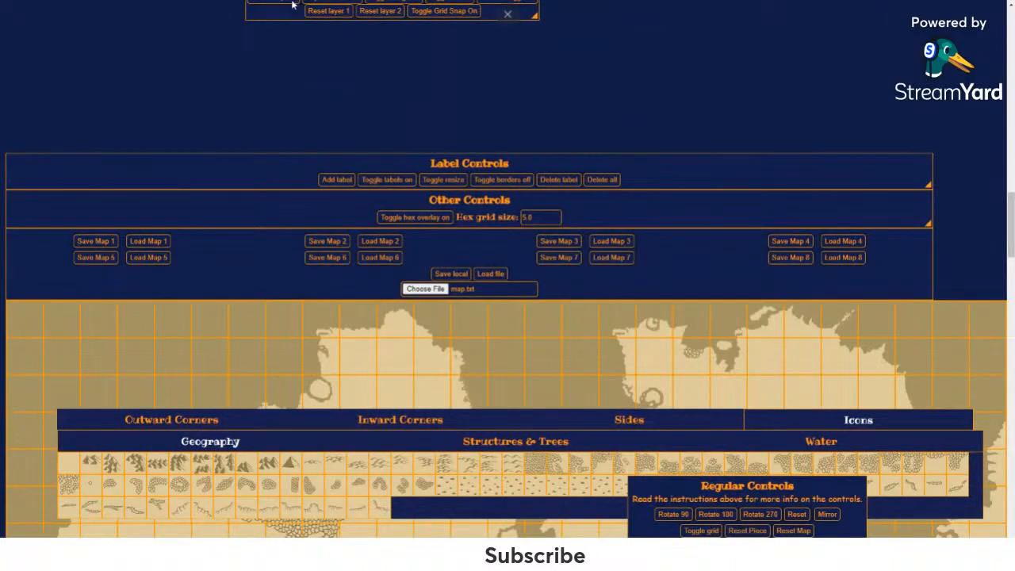
left_click_drag(290, 12, 290, 349)
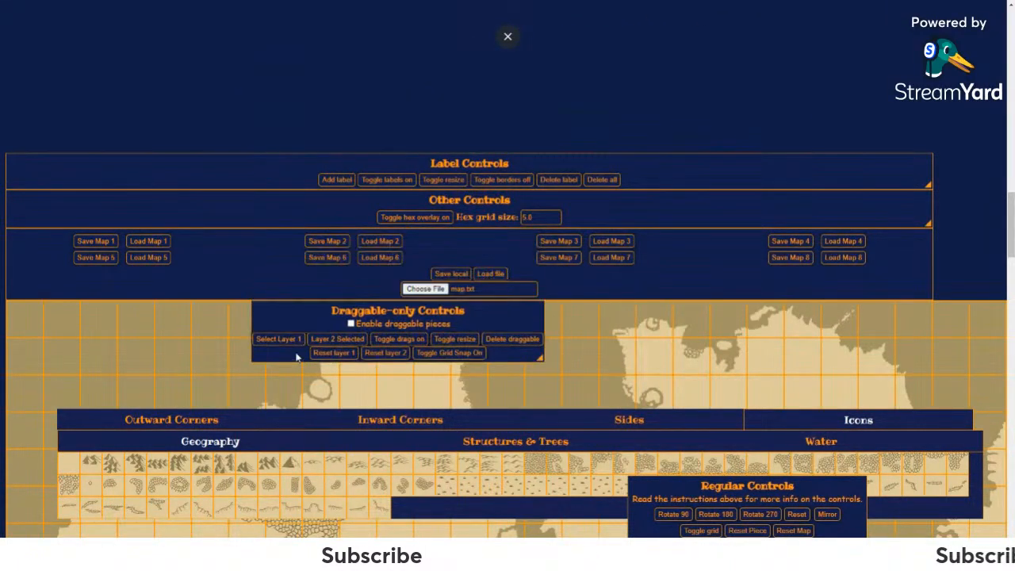
left_click_drag(539, 320, 395, 326)
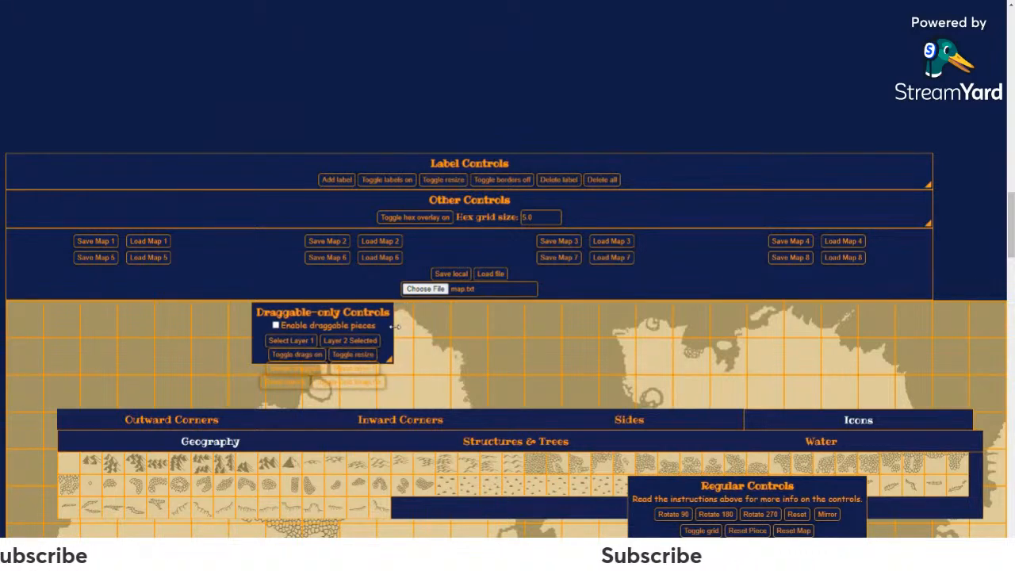
left_click_drag(379, 361, 391, 386)
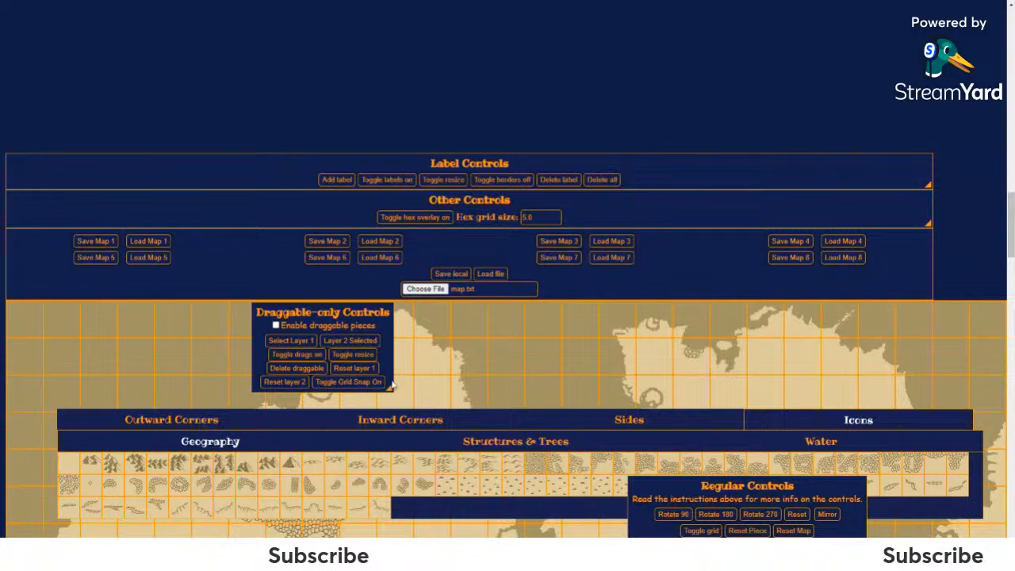
Step: Move the piece palette to the map's northern edge and the Draggable-only Controls to the western landmass's southeastern coast
scroll(444, 379, "down", 2)
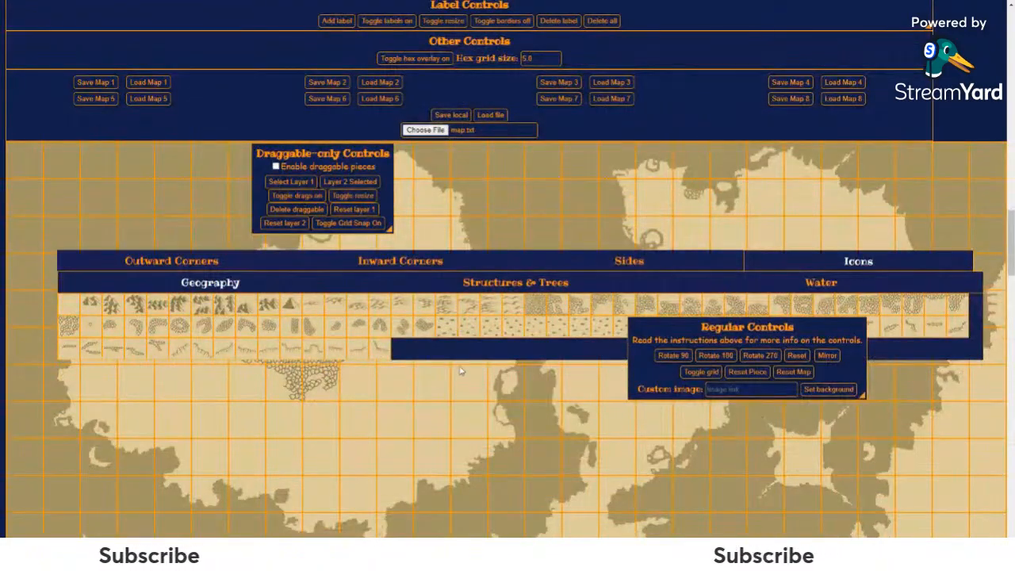
left_click_drag(460, 356, 468, 218)
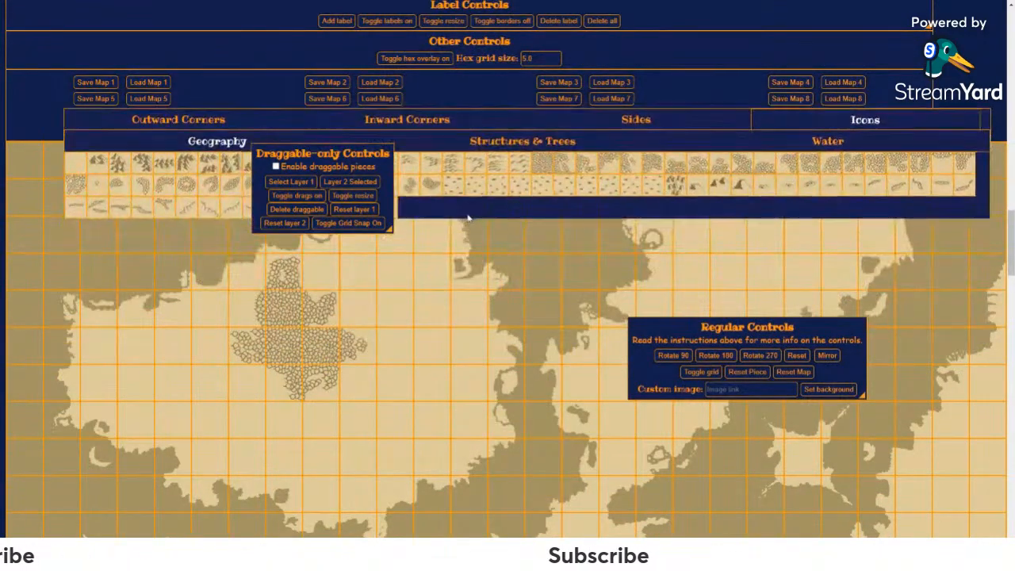
left_click_drag(284, 189, 469, 460)
Step: Select layer 1, enable draggable pieces, toggle dragging, and shift the Draggable-only Controls slightly north
left_click(469, 456)
left_click(459, 439)
left_click(481, 469)
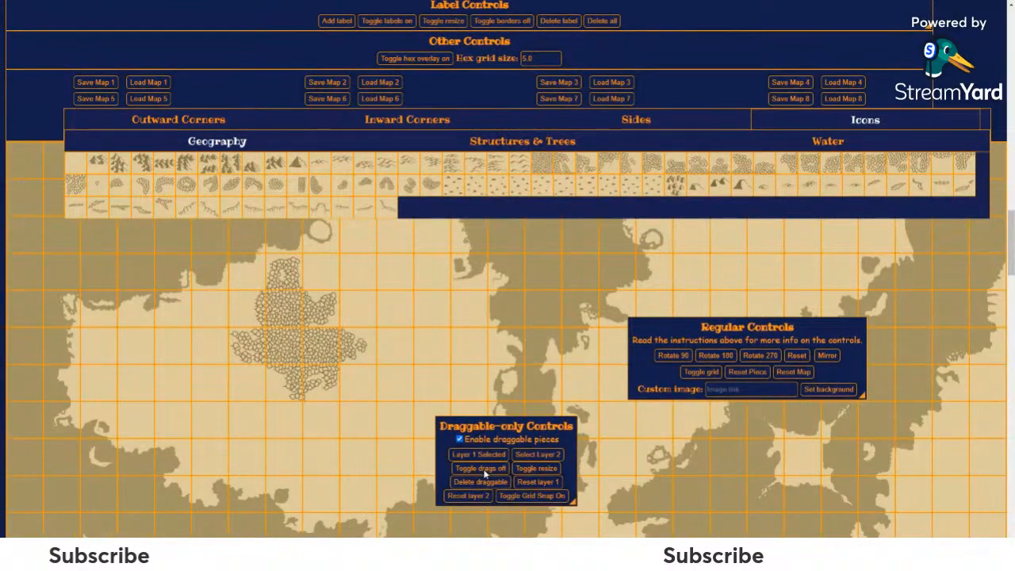
left_click_drag(573, 475, 585, 417)
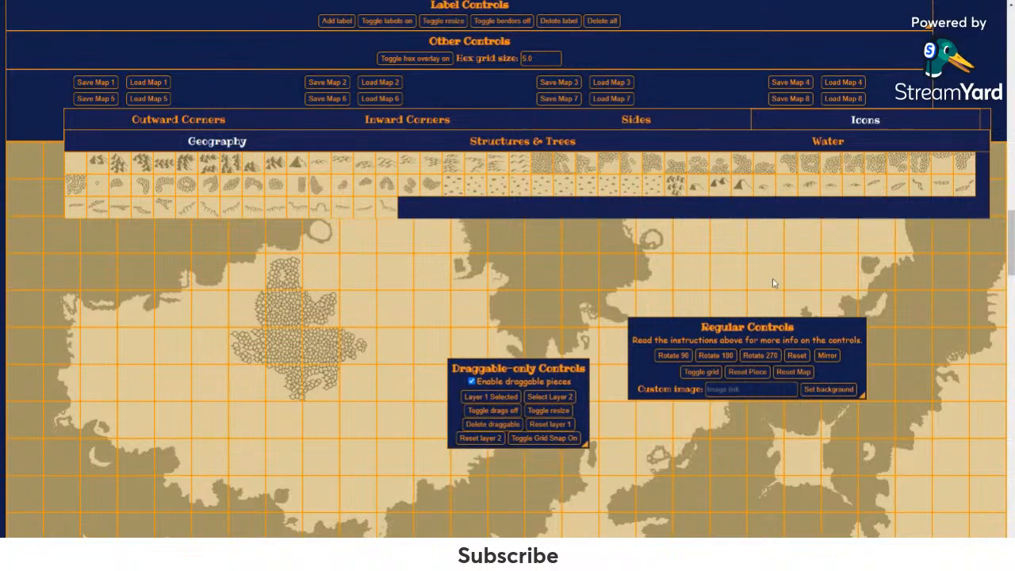
Step: Add a draggable dense-texture corner piece, position it over the patch's northeastern notch, and hide the grid
left_click(827, 169)
left_click(36, 168)
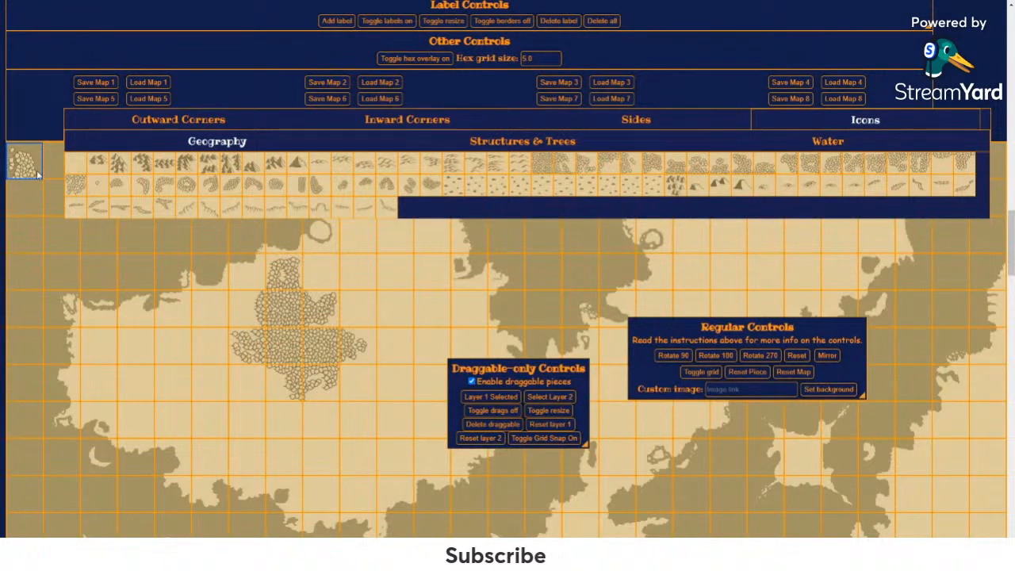
left_click_drag(29, 170, 326, 319)
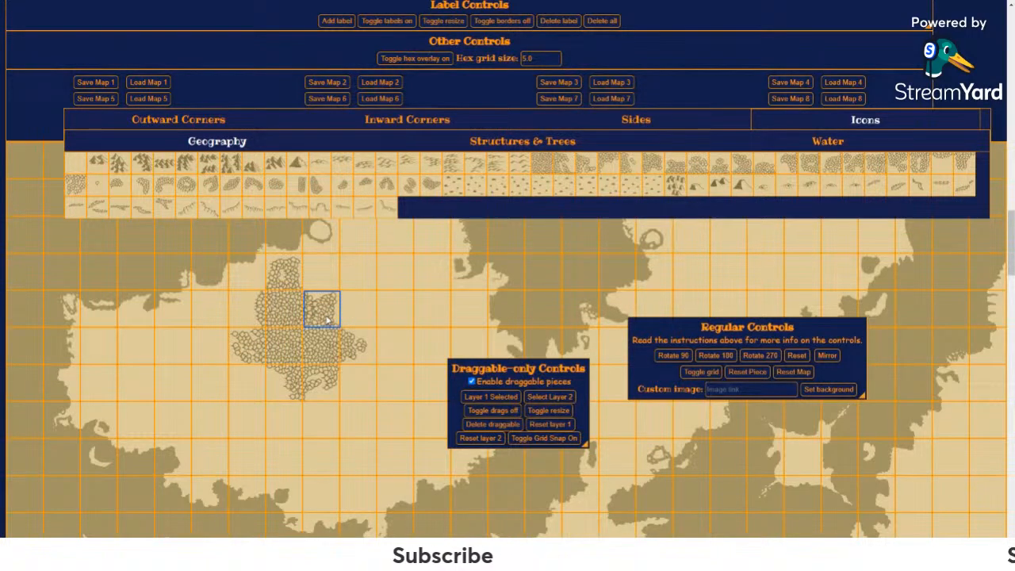
left_click(327, 322)
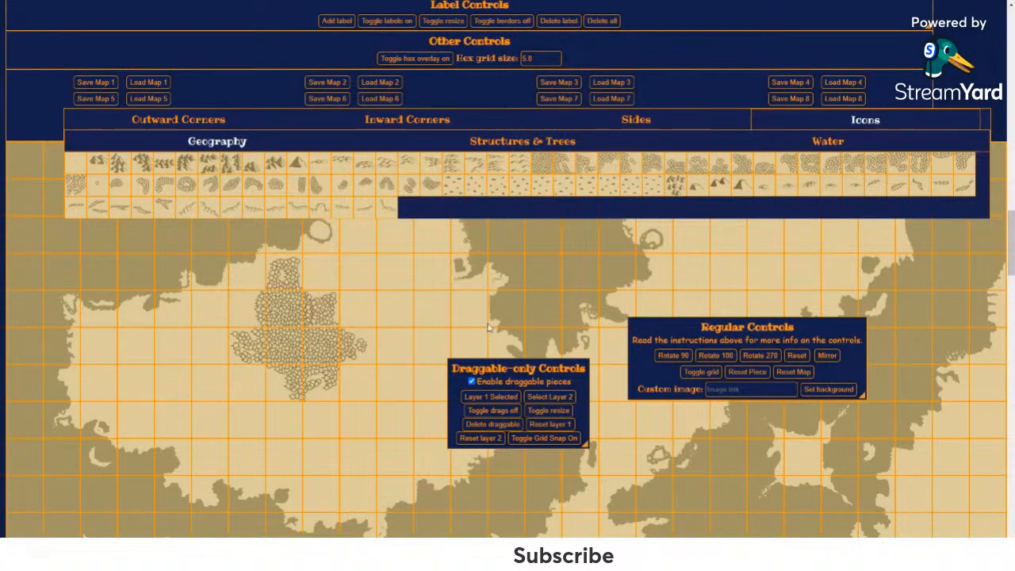
left_click(699, 371)
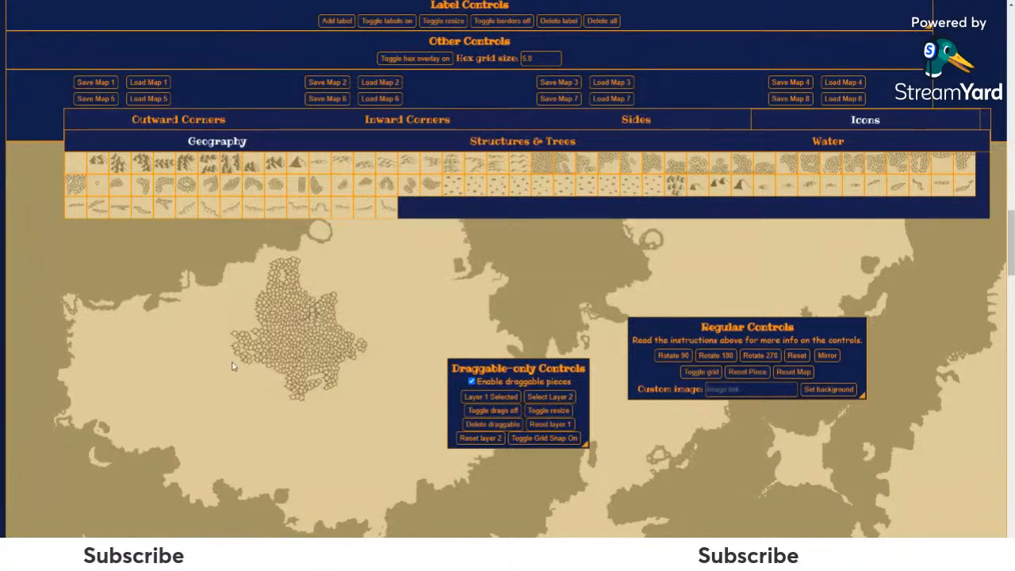
Step: Move the piece palette, Label Controls and Other Controls above the map, and the Draggable-only Controls to the northeastern landmass
left_click_drag(480, 209, 444, 196)
scroll(556, 198, "up", 2)
scroll(638, 196, "up", 1)
left_click_drag(666, 254, 685, 92)
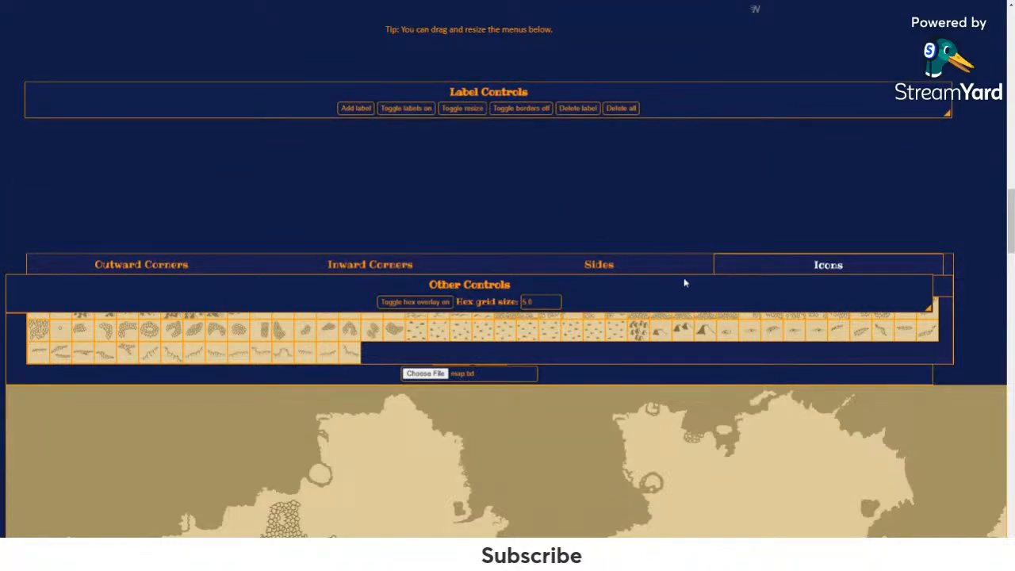
left_click_drag(683, 292, 705, 167)
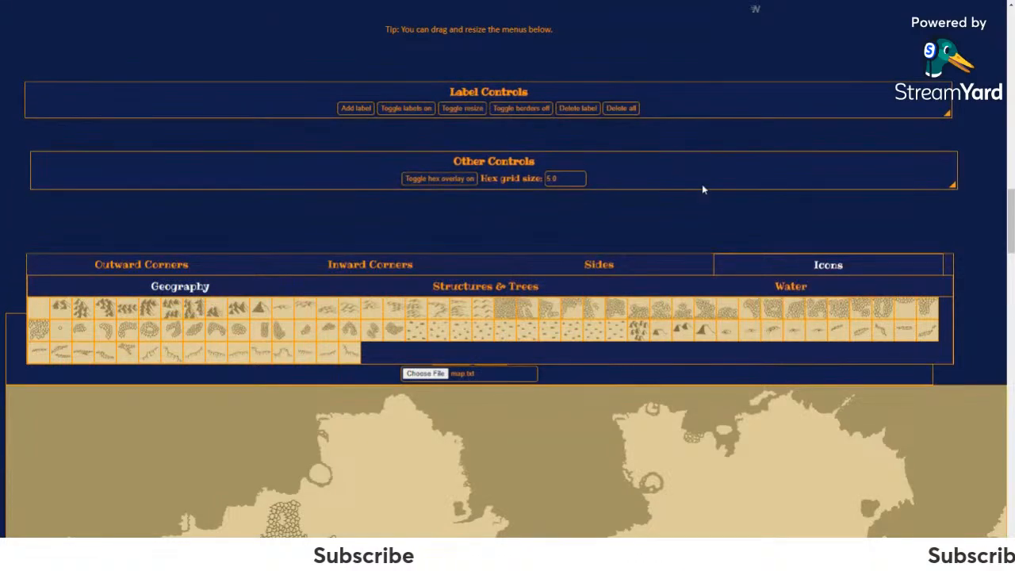
scroll(702, 184, "down", 1)
scroll(702, 184, "down", 2)
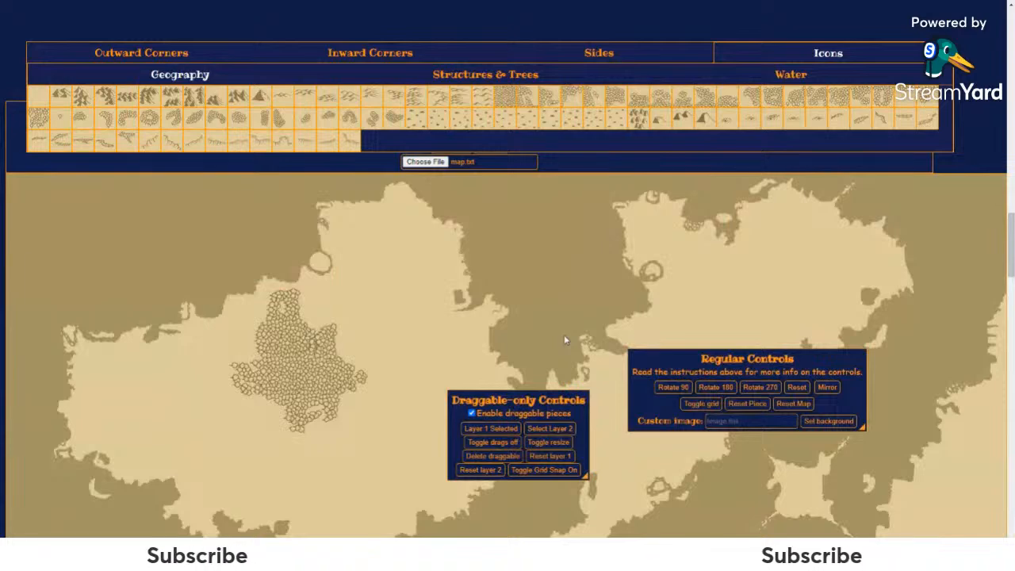
scroll(525, 319, "down", 1)
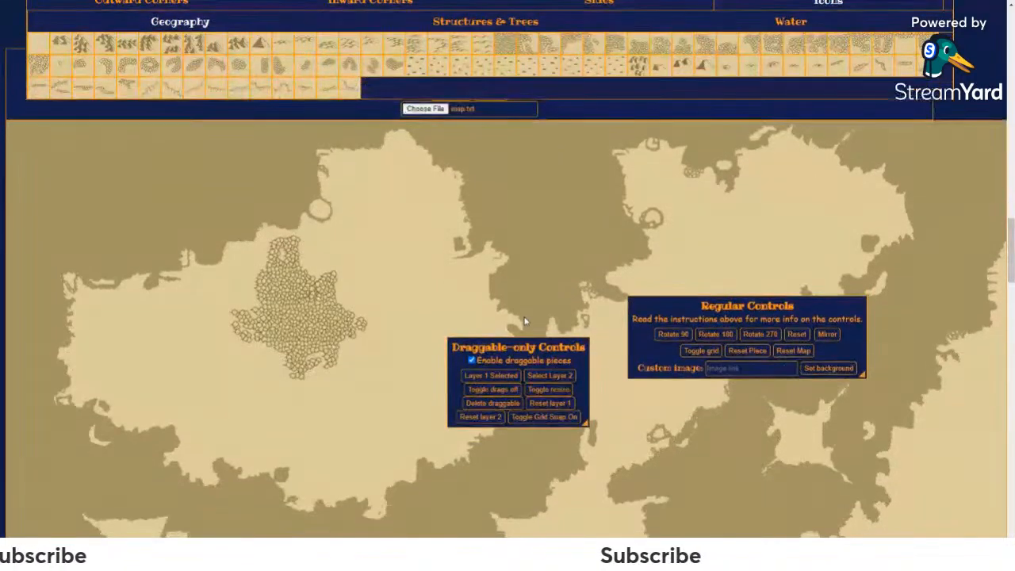
left_click_drag(576, 365, 727, 187)
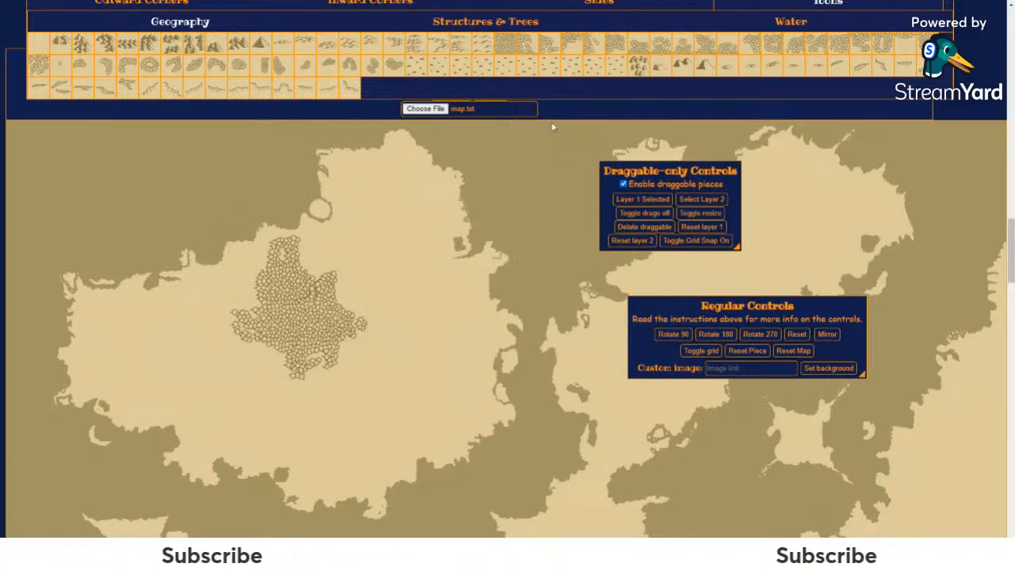
Step: Move the piece palette down over the map's northern edge and the Draggable-only Controls southeast, over the Regular Controls
left_click_drag(549, 92, 554, 190)
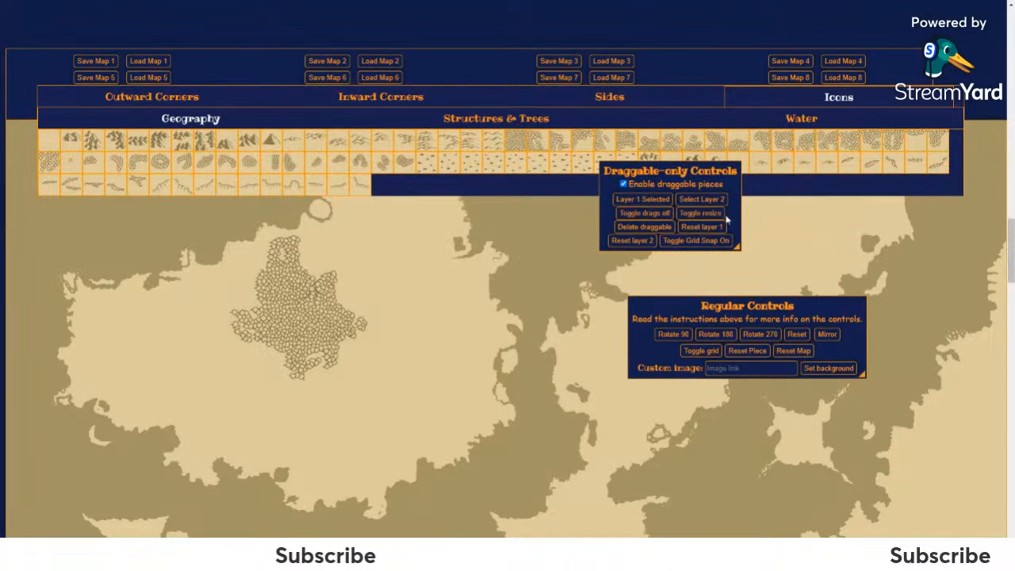
left_click_drag(726, 215, 846, 317)
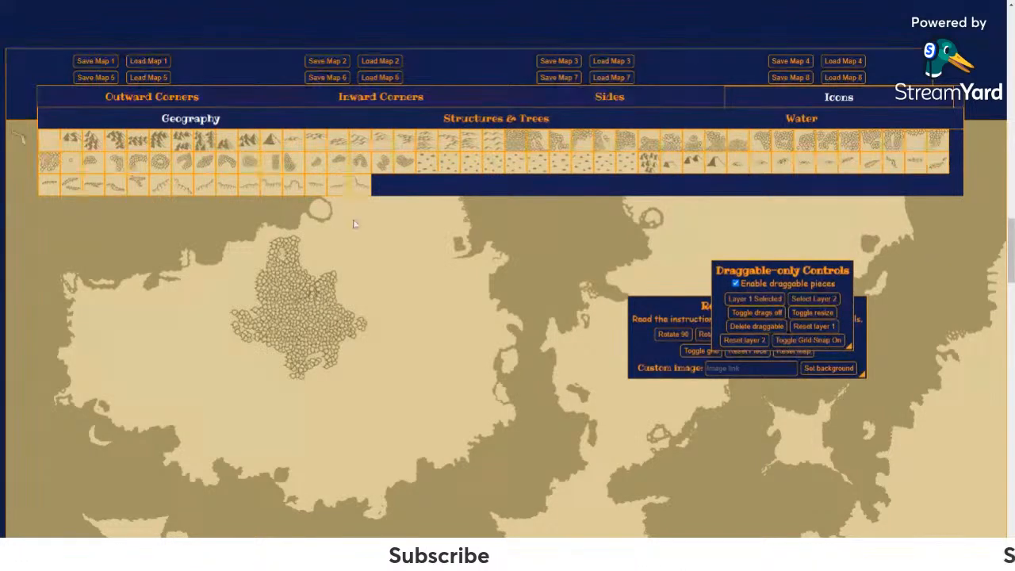
Step: Place the draggable ridge piece inland of the western landmass's southern coast, enlarge it and deselect it
left_click_drag(26, 147, 351, 461)
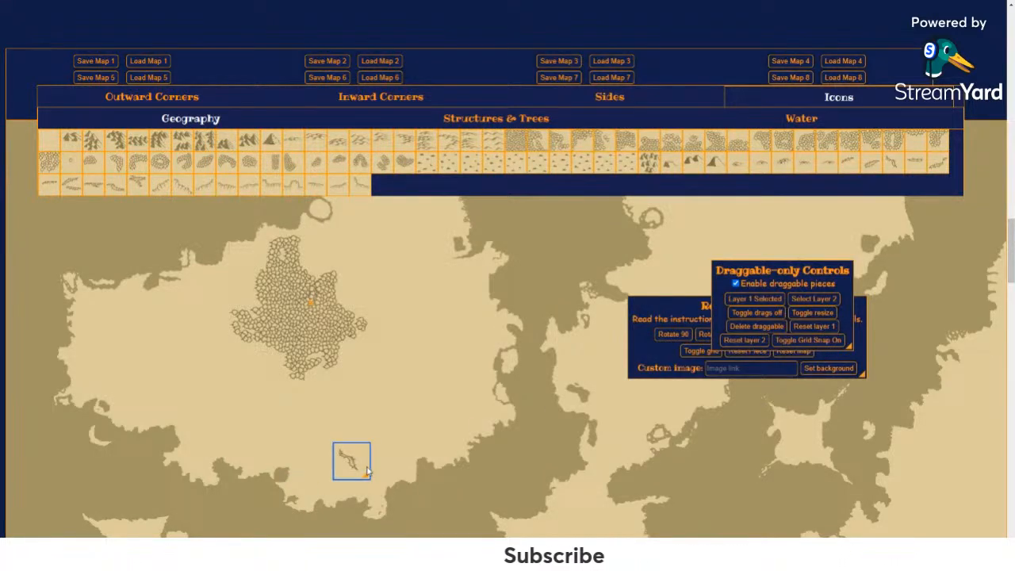
left_click_drag(369, 467, 395, 454)
left_click(391, 499)
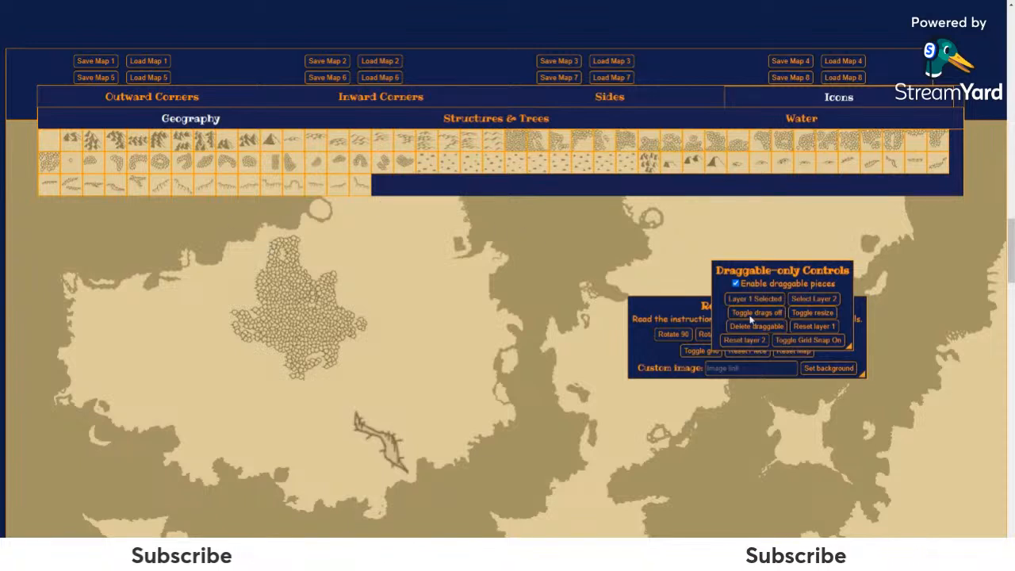
Step: Move the Draggable-only Controls onto the northeastern landmass, disable and hide draggable pieces, show the grid, and select two squares northeast of the dense patch
left_click_drag(717, 283, 798, 225)
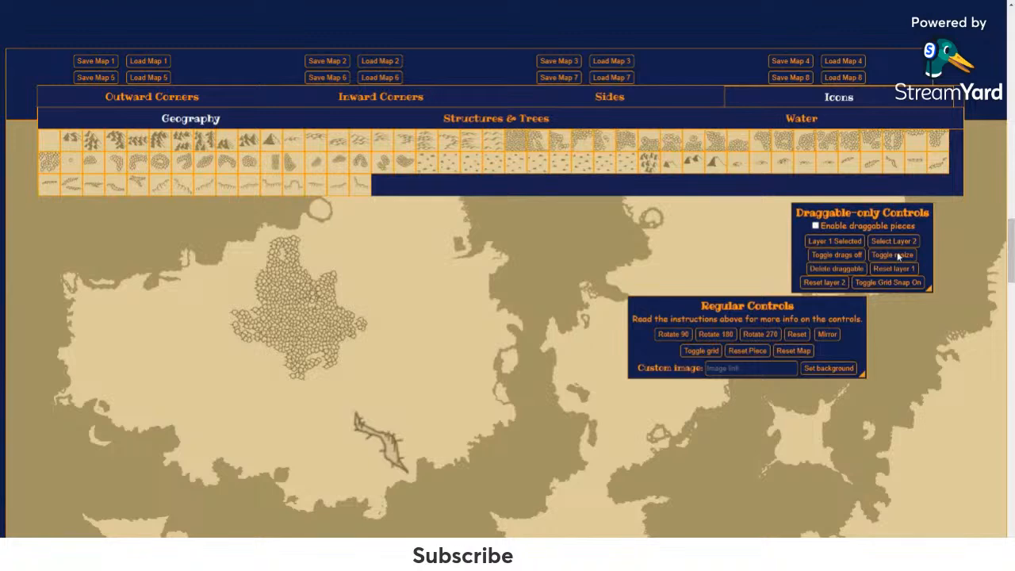
left_click(859, 258)
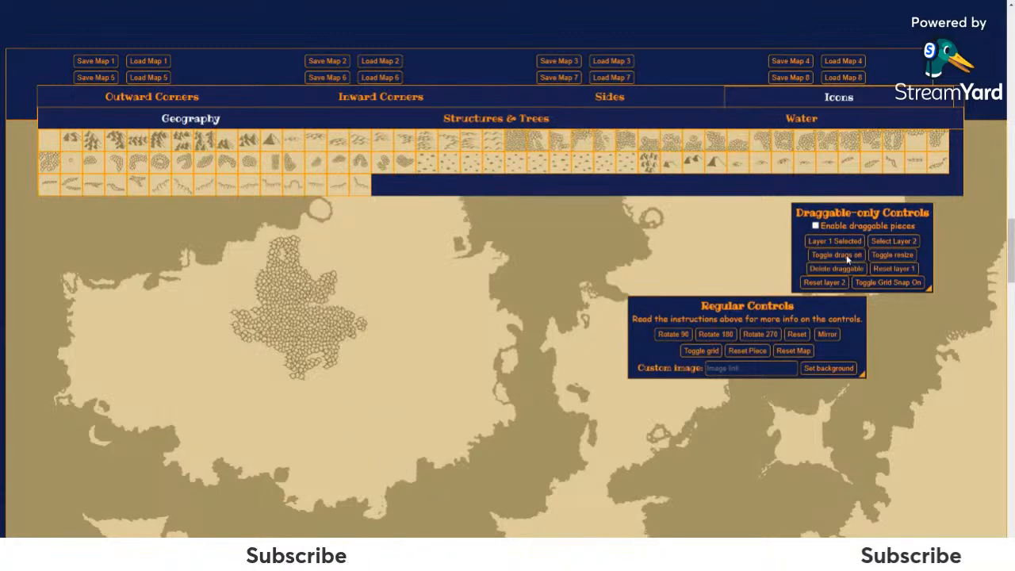
left_click(698, 351)
scroll(608, 193, "down", 1)
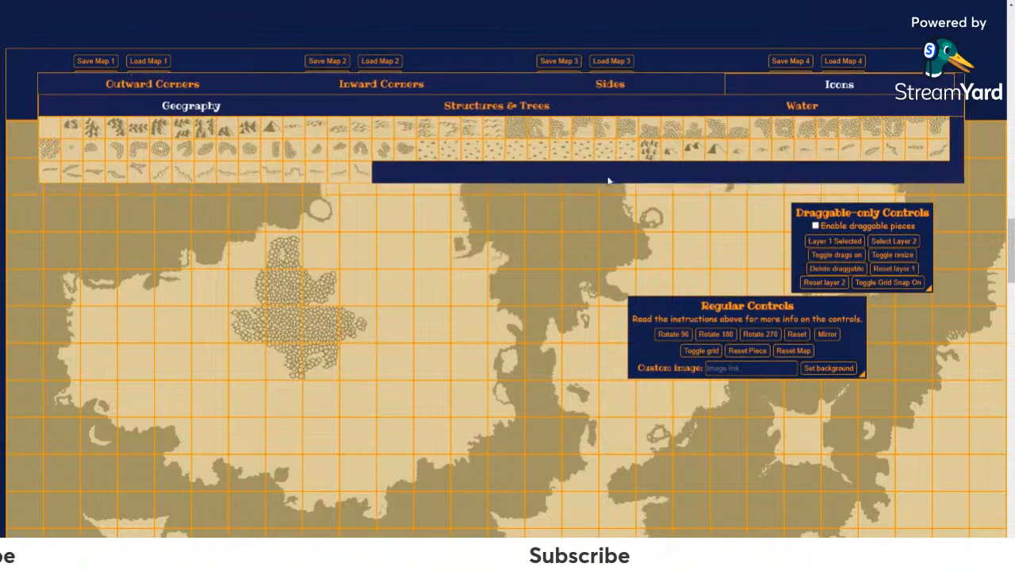
left_click(369, 226)
left_click(369, 256)
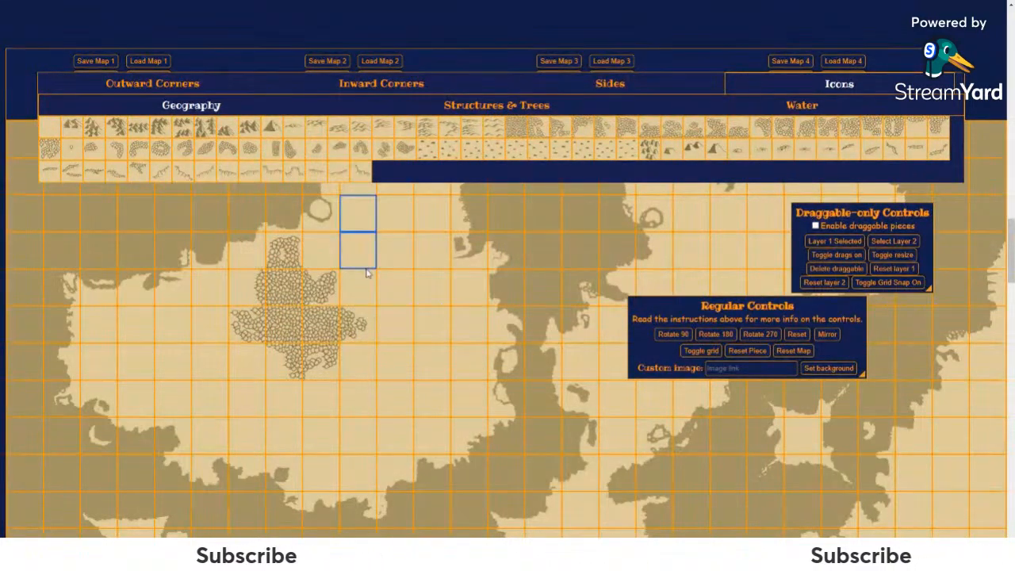
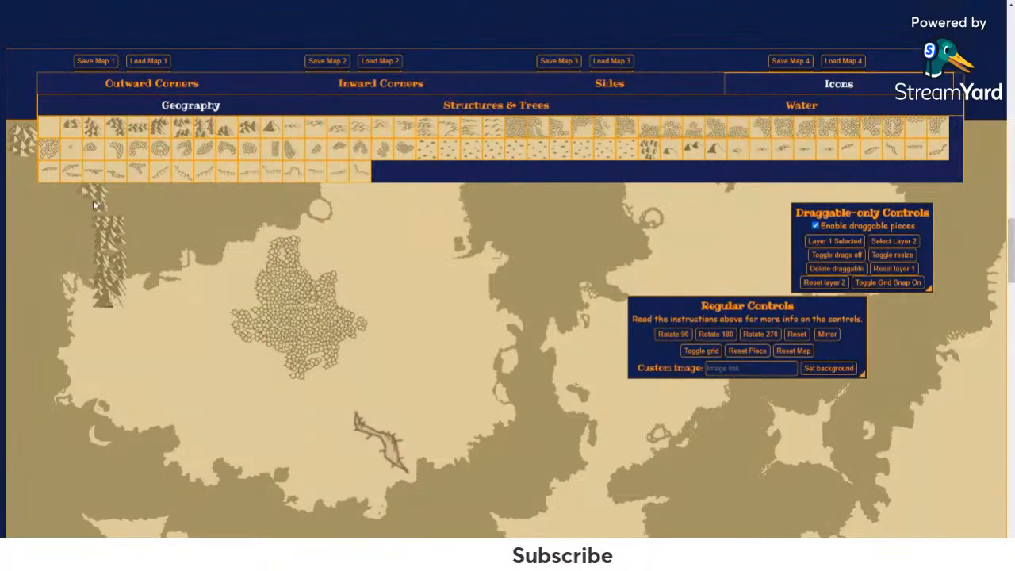
Step: Move the new draggable mountain piece onto the mountain stack at the northwestern coast, and shift the piece palette slightly north
left_click_drag(21, 145, 47, 161)
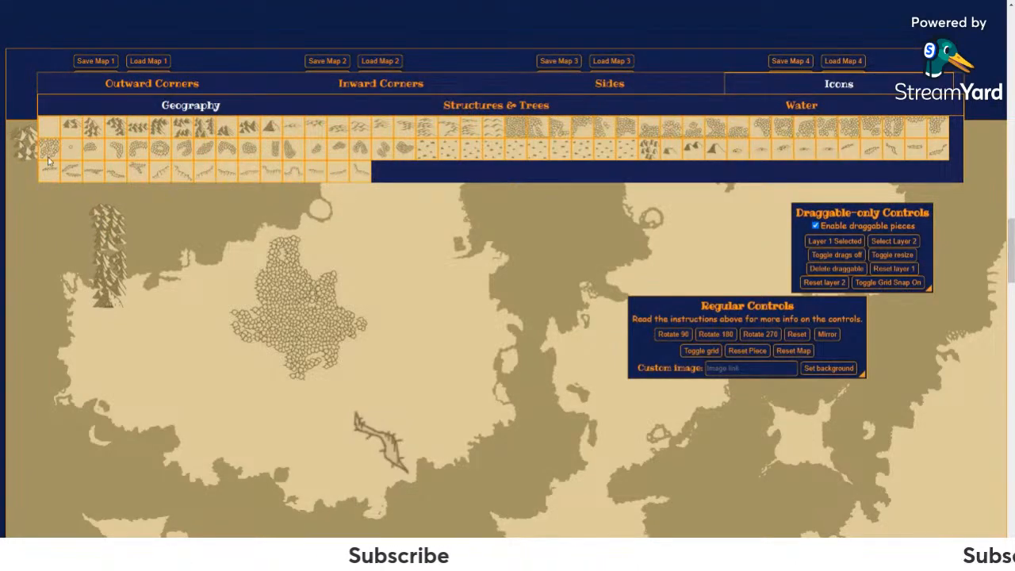
left_click_drag(108, 205, 125, 220)
left_click_drag(433, 179, 430, 152)
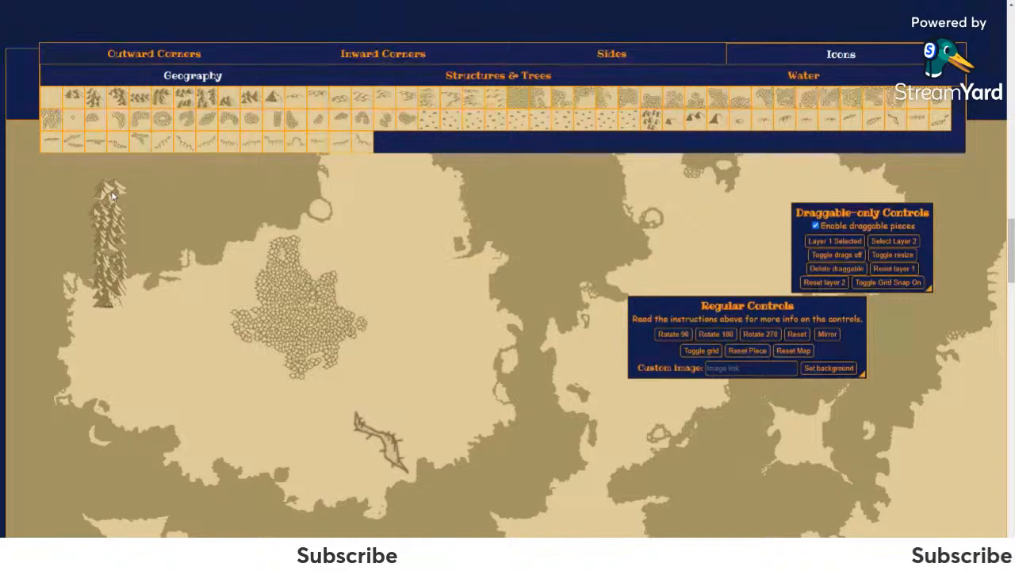
Step: Spread the stacked draggable mountain pieces apart around the western landmass's northwestern coast, leaving them selected
left_click_drag(116, 186, 85, 177)
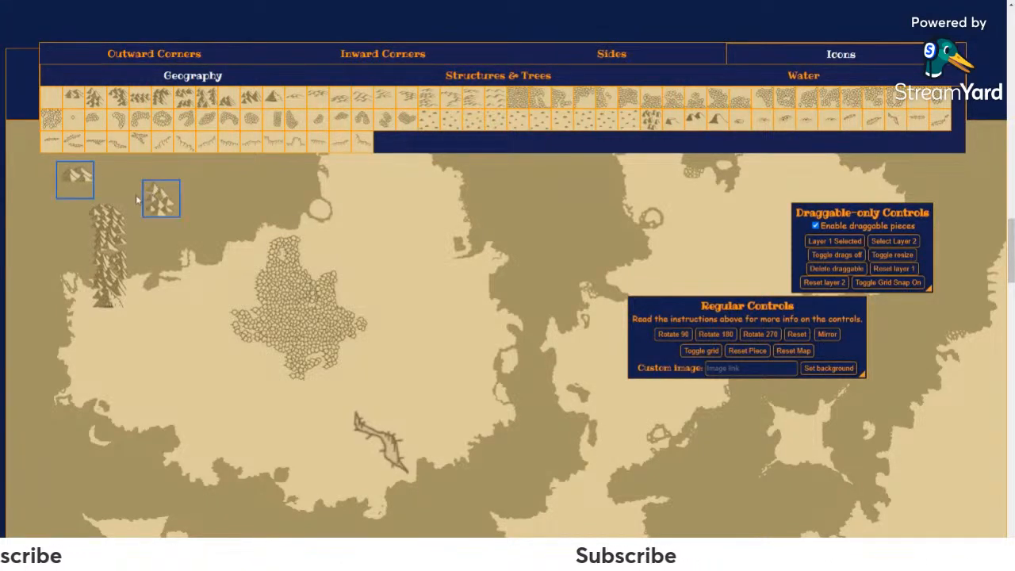
left_click_drag(168, 244, 178, 242)
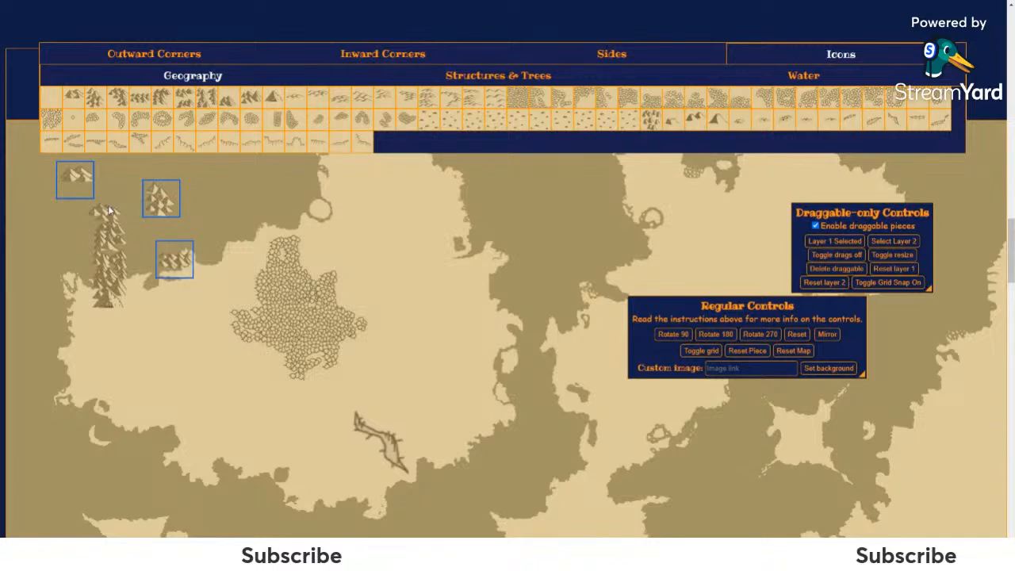
left_click_drag(110, 211, 125, 187)
left_click_drag(103, 227, 61, 224)
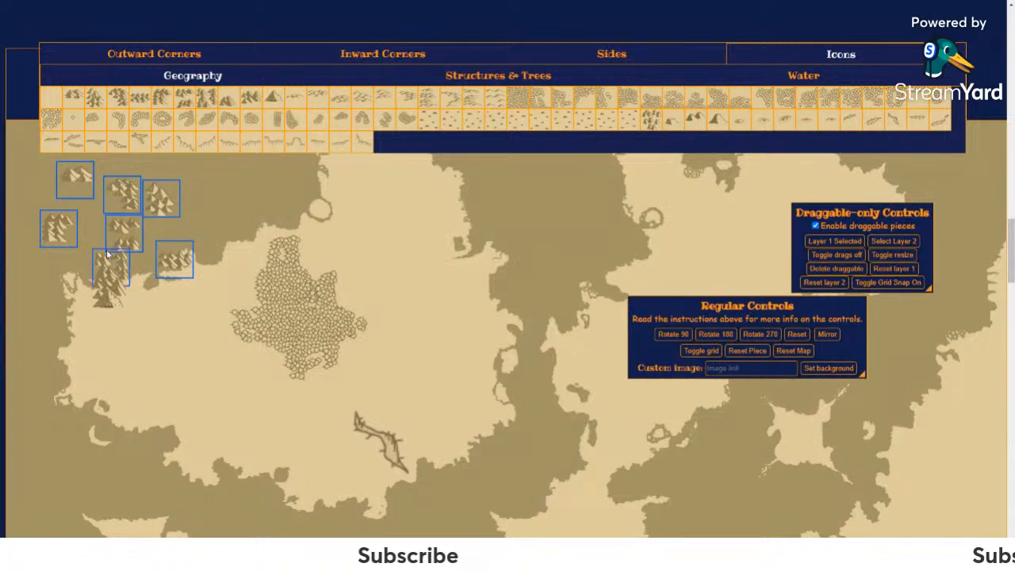
left_click_drag(114, 259, 72, 260)
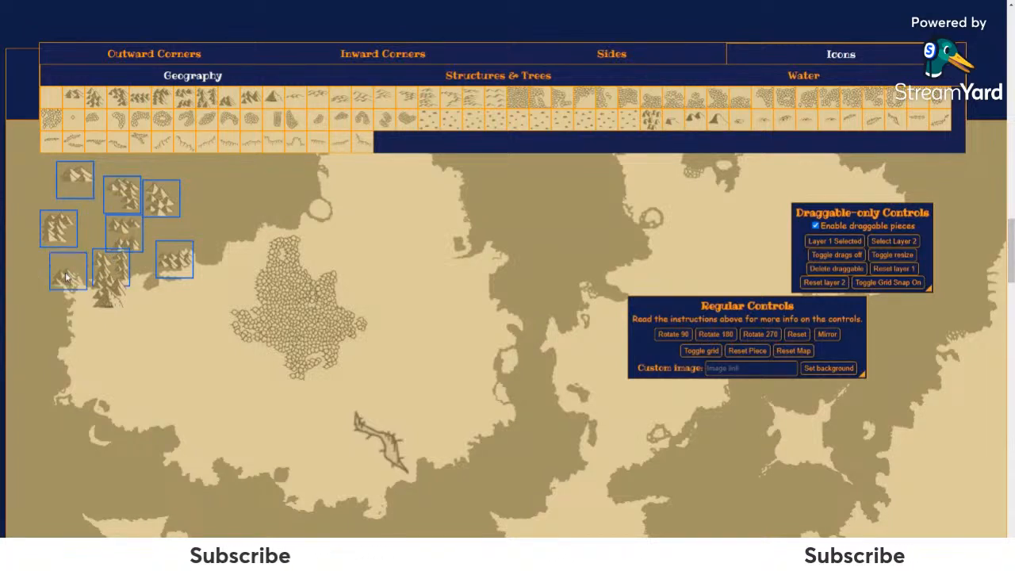
left_click_drag(102, 301, 180, 338)
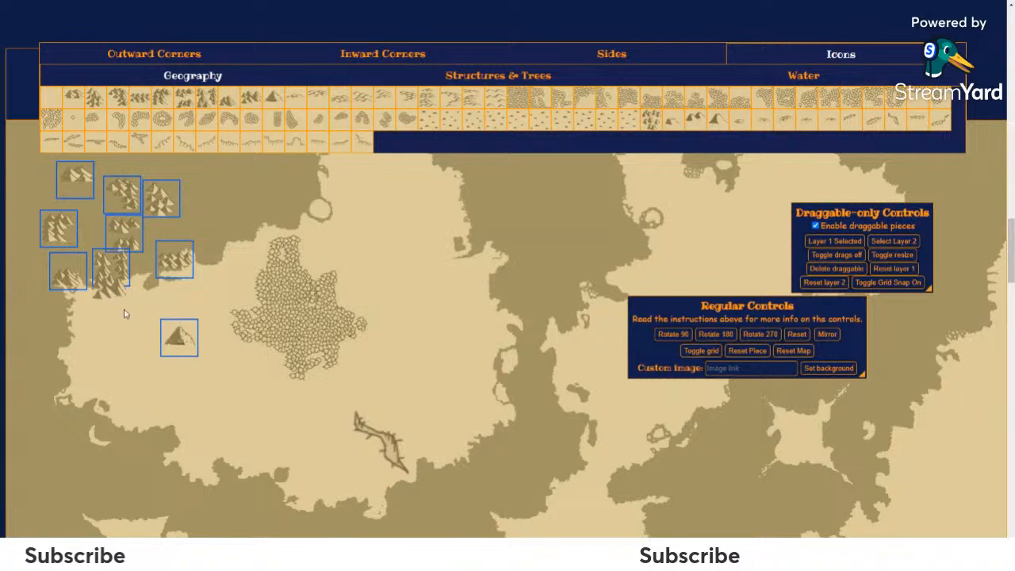
left_click_drag(114, 296, 98, 343)
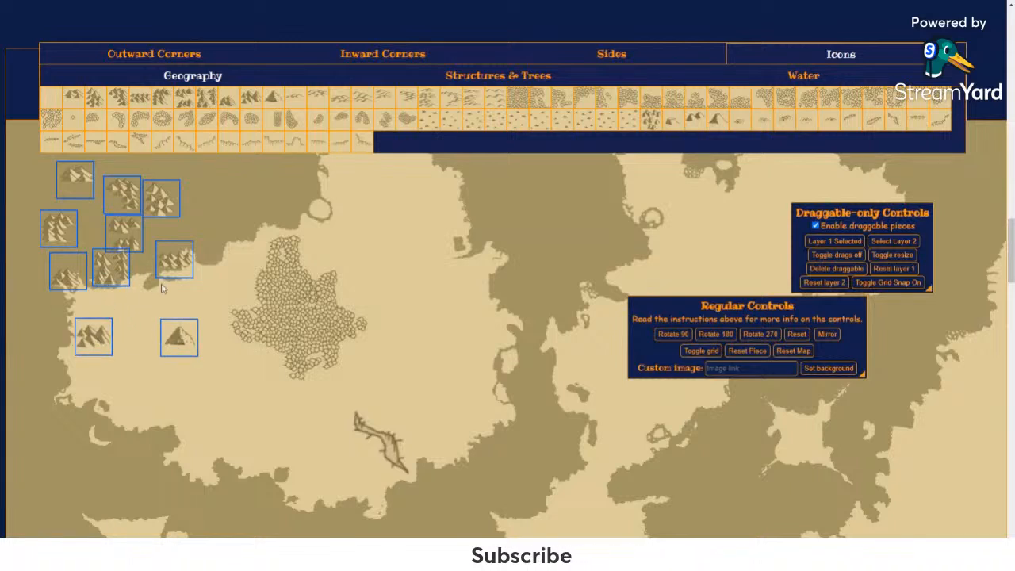
Step: Rotate all the selected mountain pieces by 90 degrees and deselect them
right_click(594, 277)
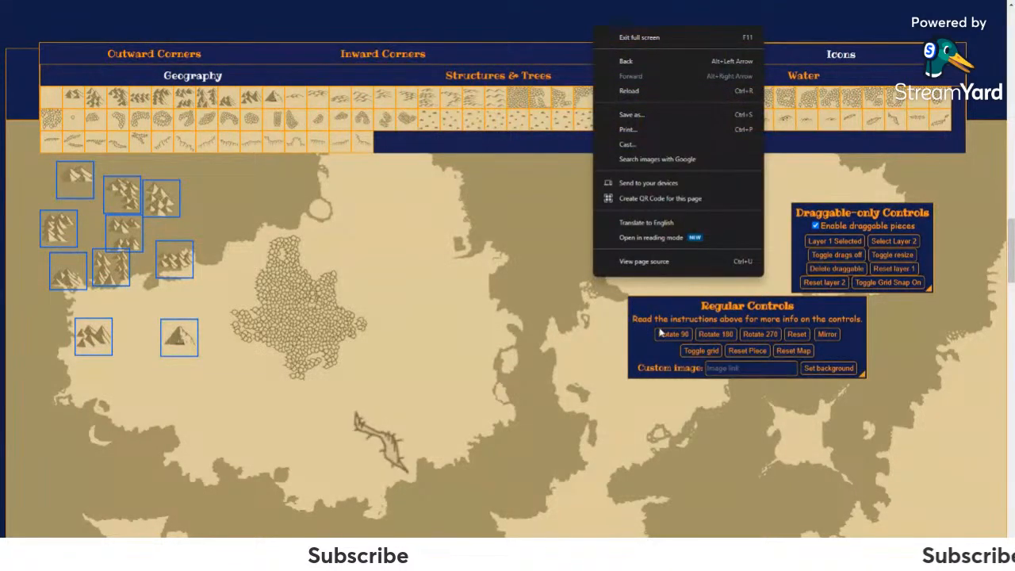
left_click(660, 333)
left_click(171, 346)
left_click(96, 341)
left_click(102, 272)
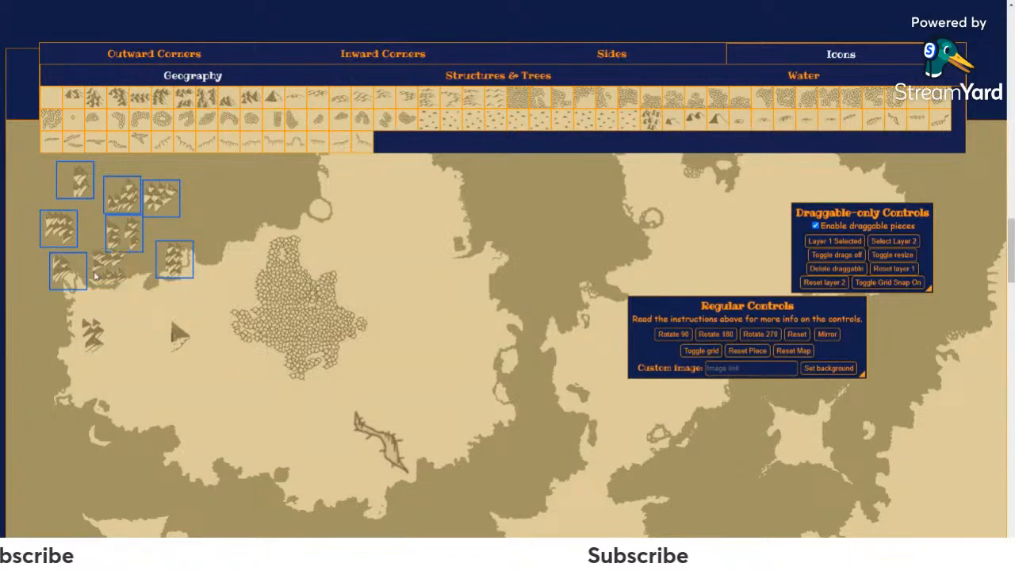
left_click(123, 222)
left_click(174, 260)
left_click(80, 189)
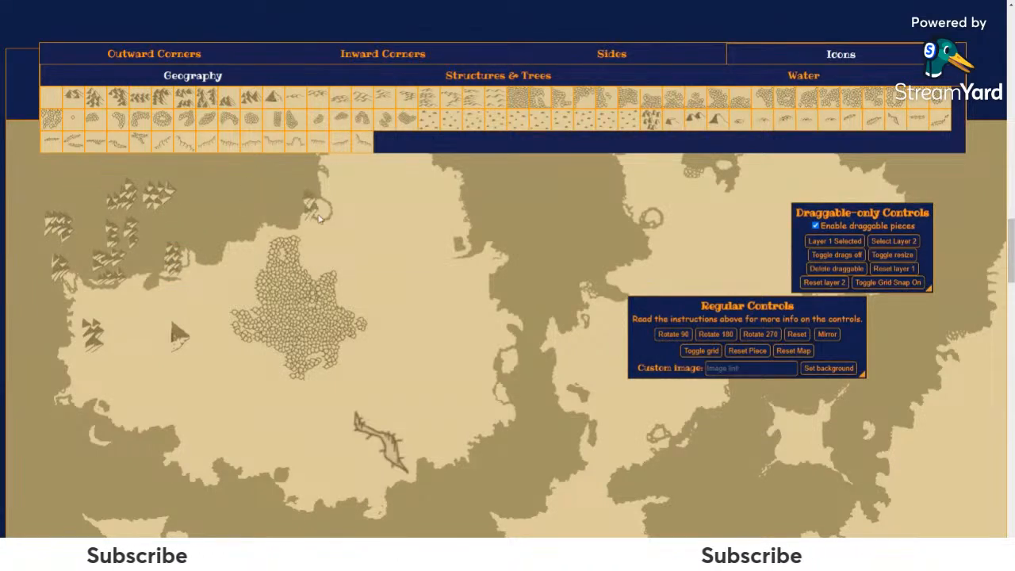
Step: Gather the rotated mountain pieces into a tight mountain range northeast of the dense-texture patch, overlapping their edges
left_click_drag(80, 189, 344, 245)
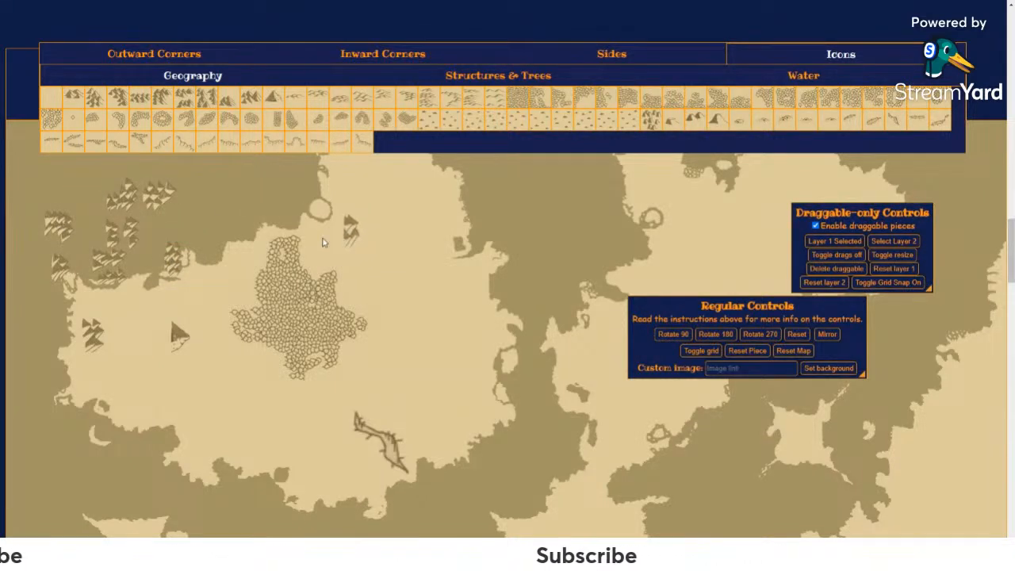
left_click_drag(418, 210, 362, 211)
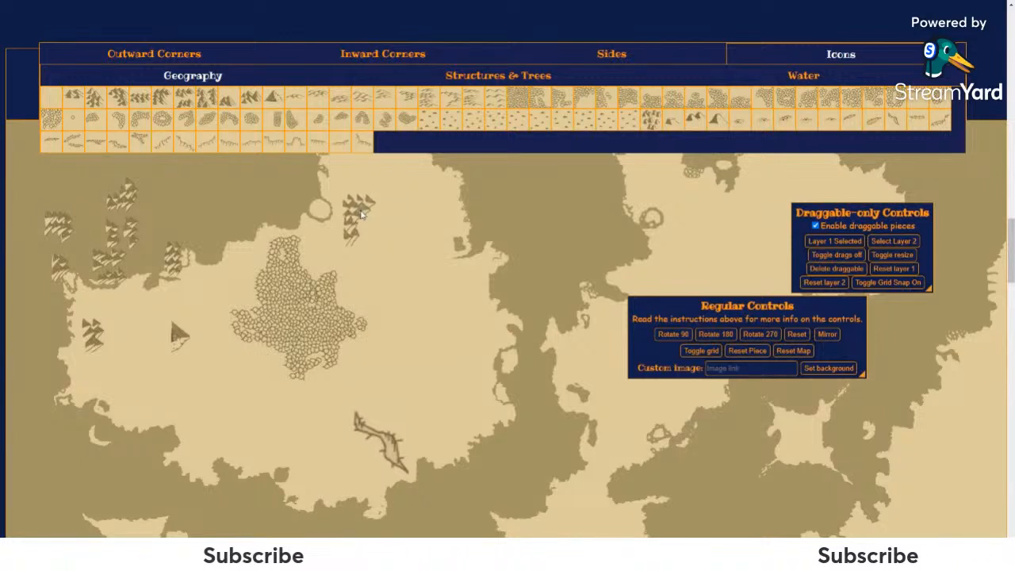
left_click_drag(131, 188, 379, 230)
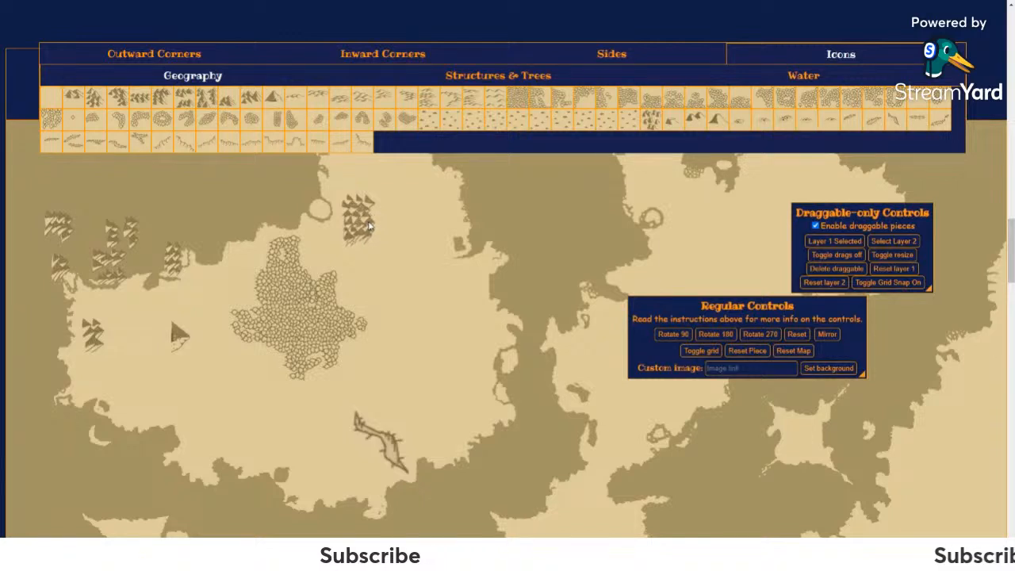
left_click_drag(76, 229, 372, 219)
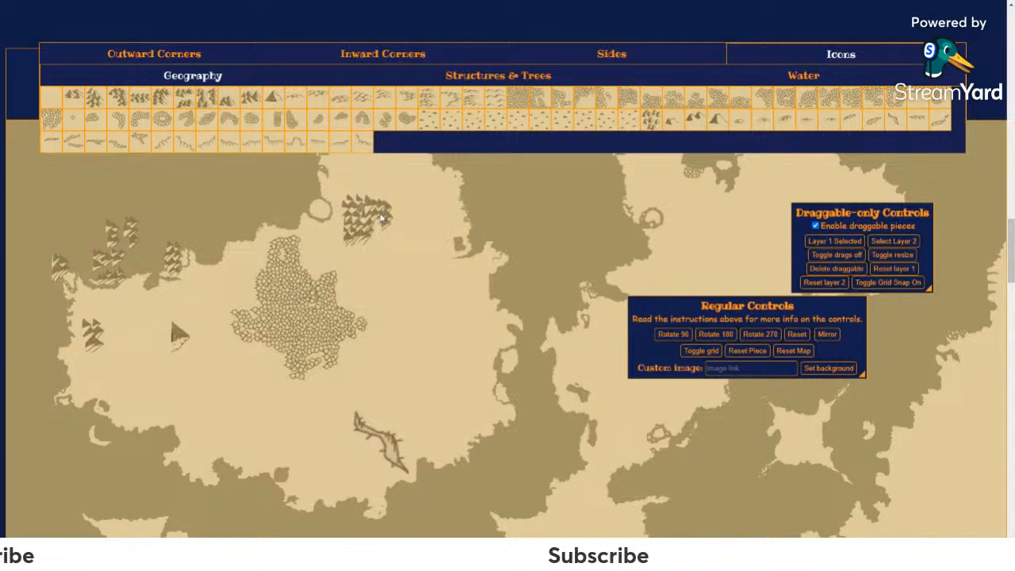
left_click_drag(137, 233, 377, 226)
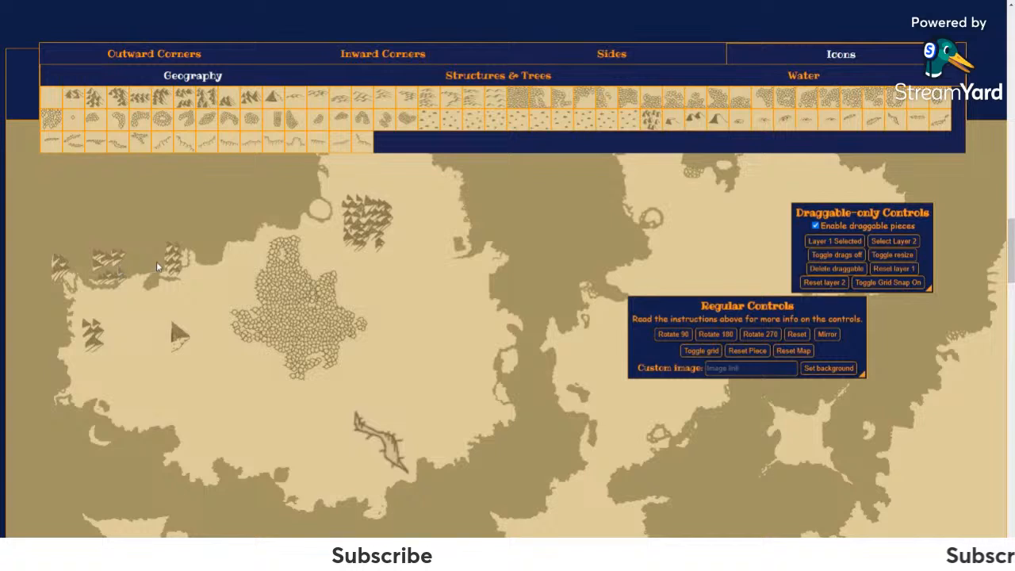
left_click_drag(109, 264, 354, 245)
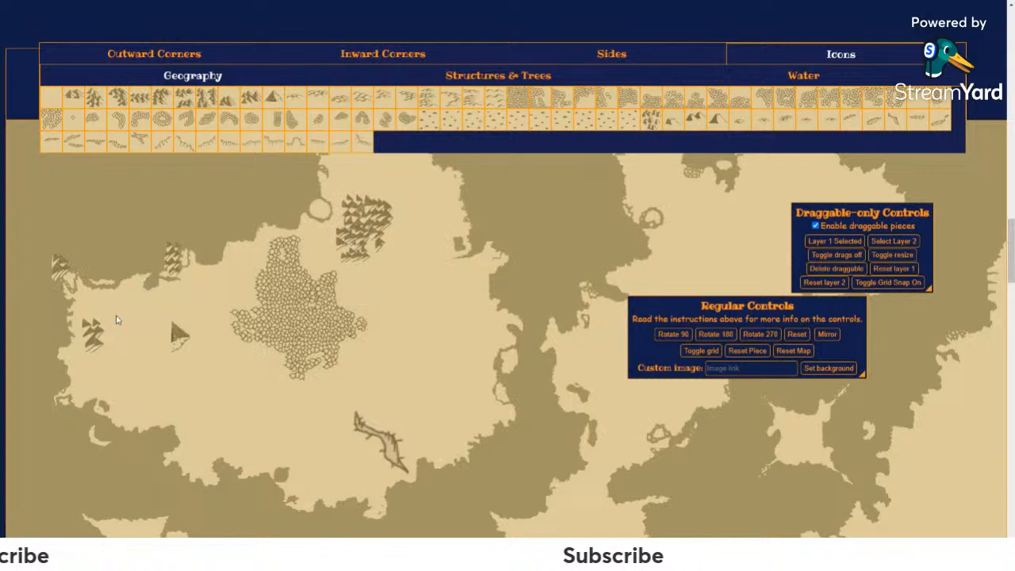
mouse_move(354, 225)
left_mouse_down()
mouse_move(350, 203)
mouse_move(354, 212)
left_mouse_up()
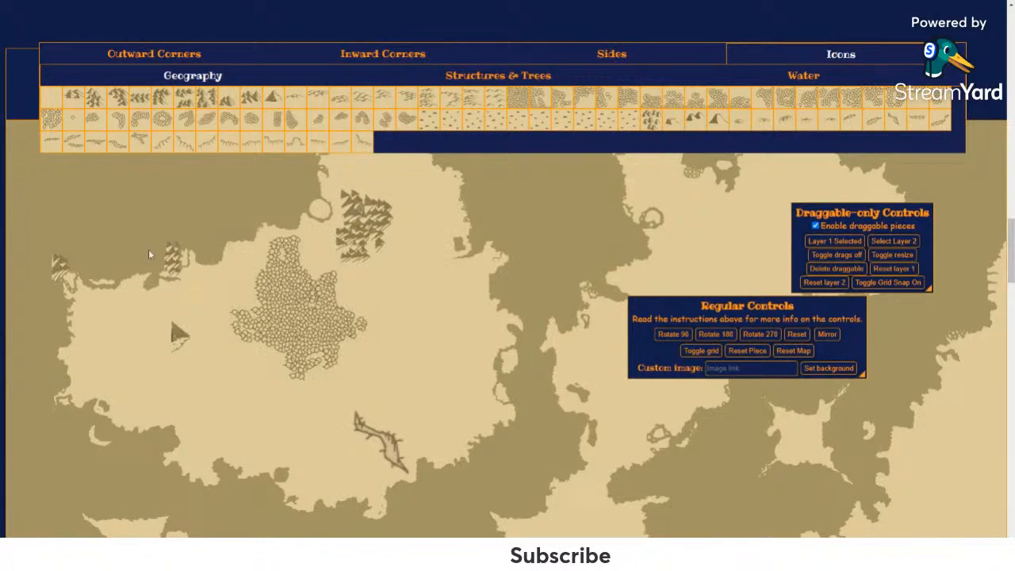
Step: Move the two loose mountain pieces into the northern mountain range on the northwest continent
left_click_drag(364, 200, 357, 200)
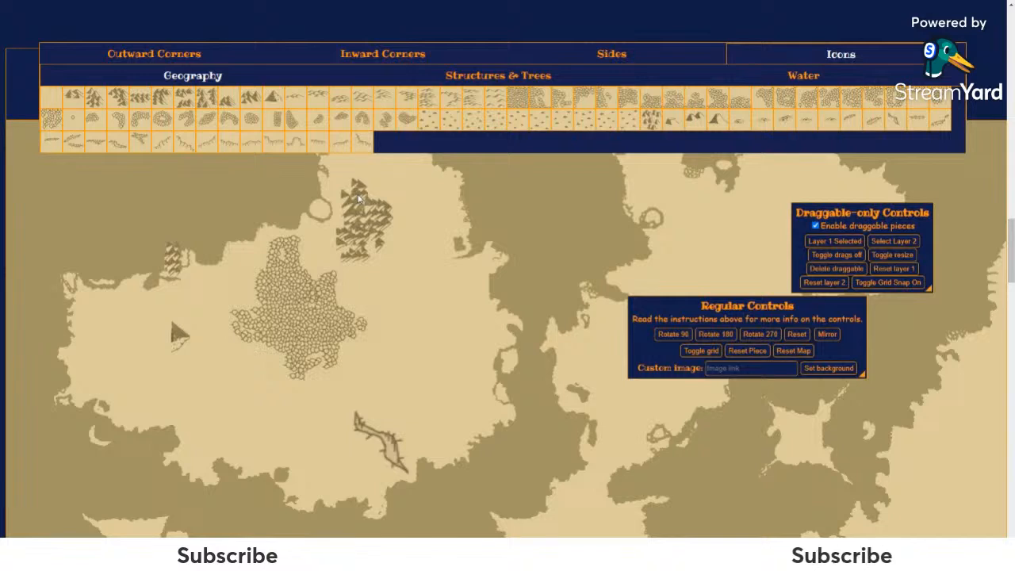
left_click_drag(175, 258, 296, 184)
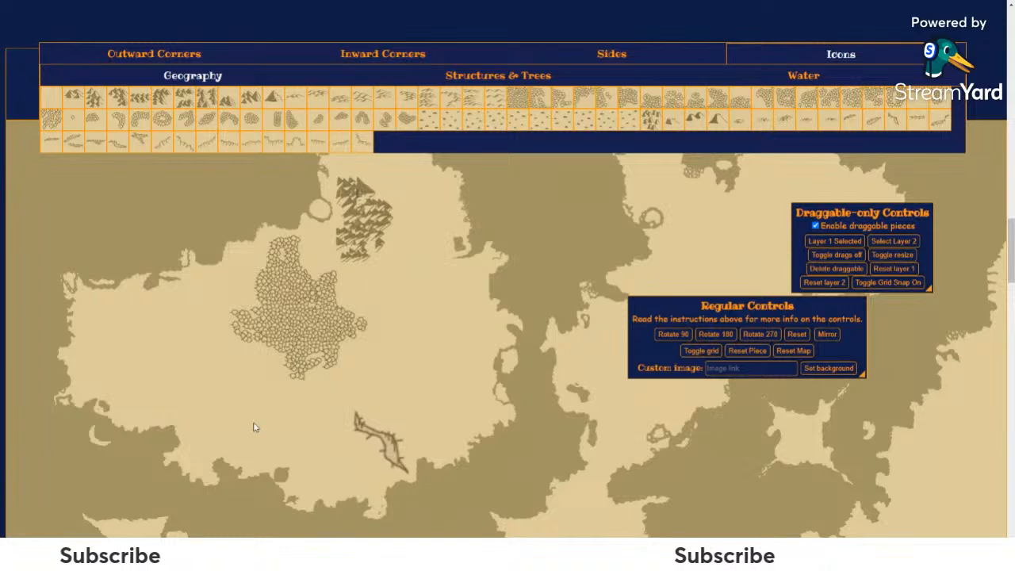
Step: Reposition the piece palette over the upper part of the map and show the water icons
scroll(254, 426, "down", 1)
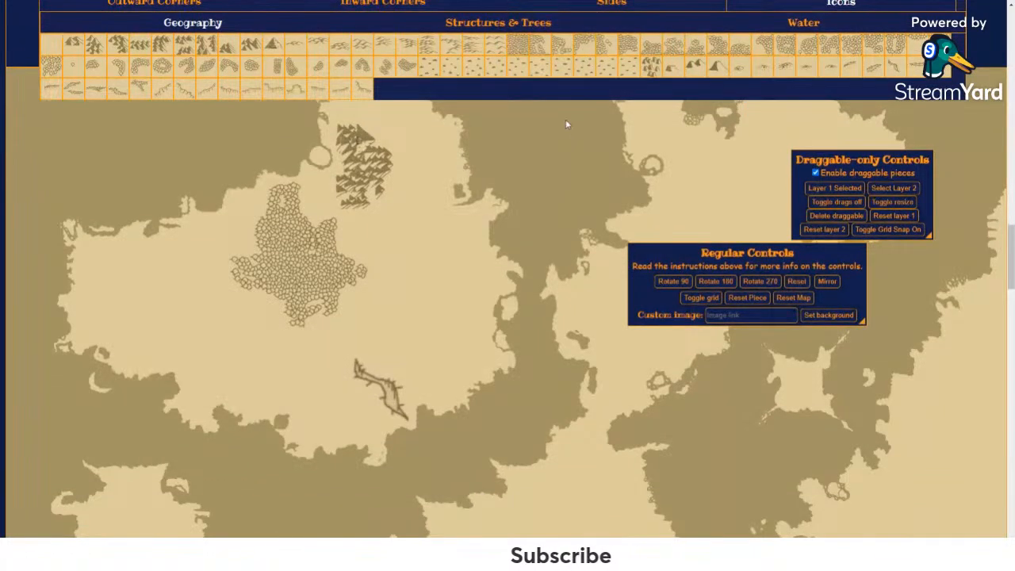
left_click_drag(573, 93, 571, 146)
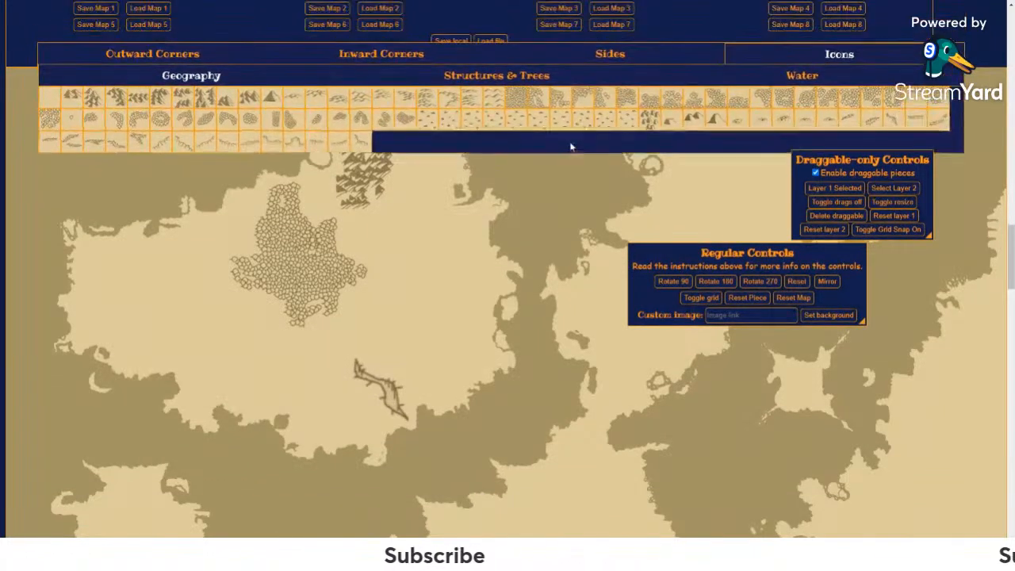
left_click(650, 54)
left_click(827, 54)
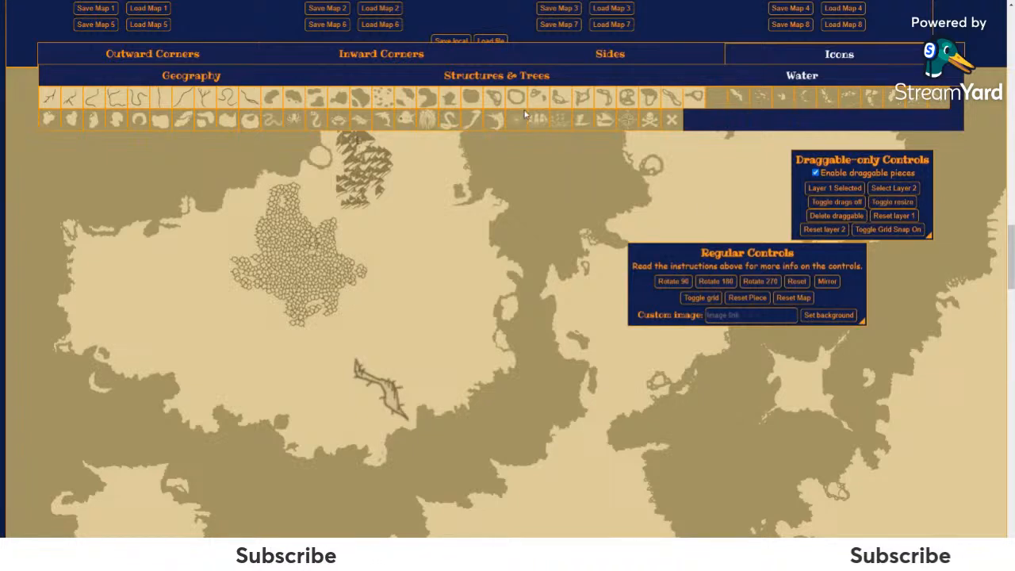
right_click(588, 102)
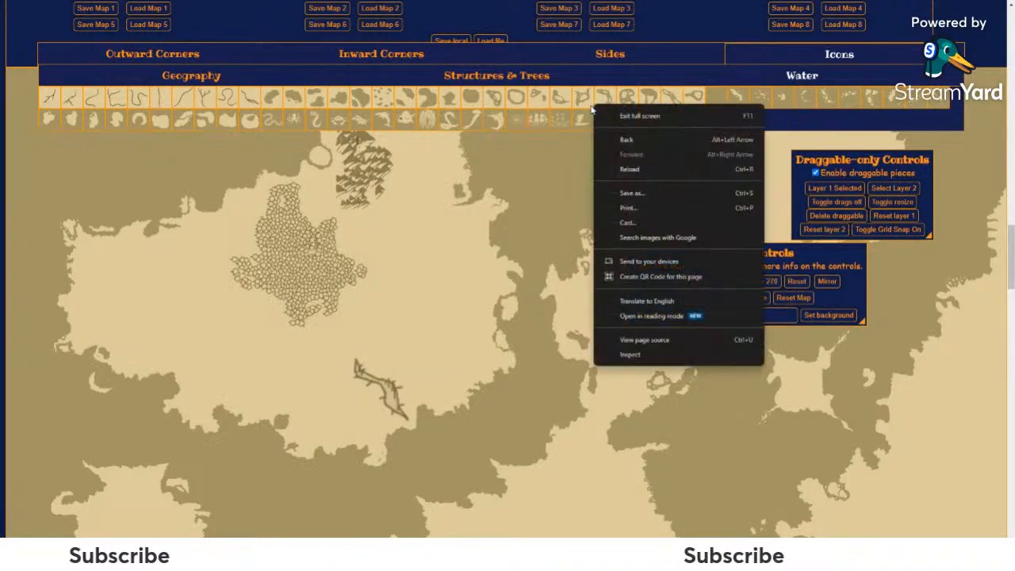
left_click(577, 136)
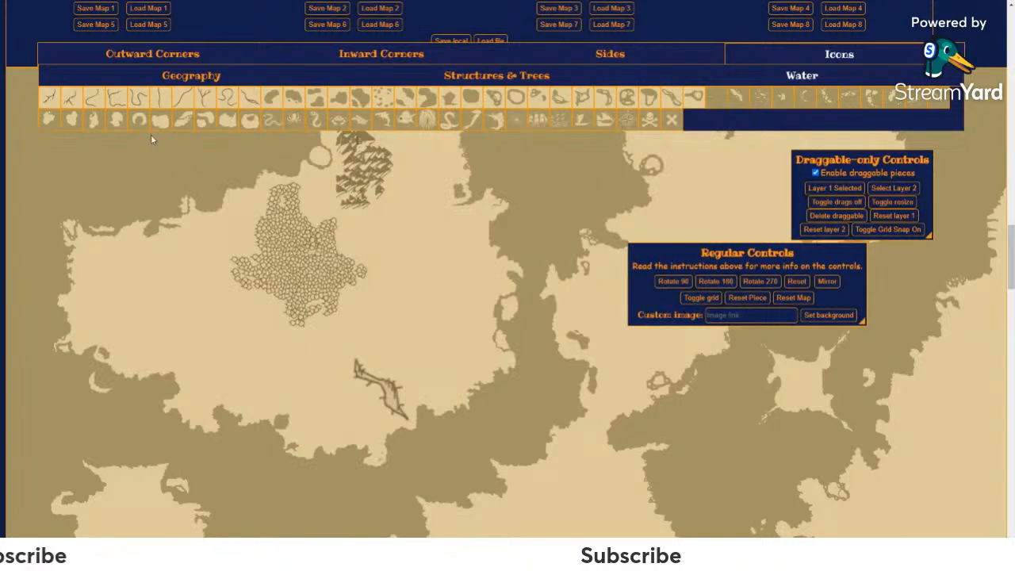
Step: Add a ring-shaped island, enlarge it, and place it off the southwest coast of the northwest continent
left_click(108, 435)
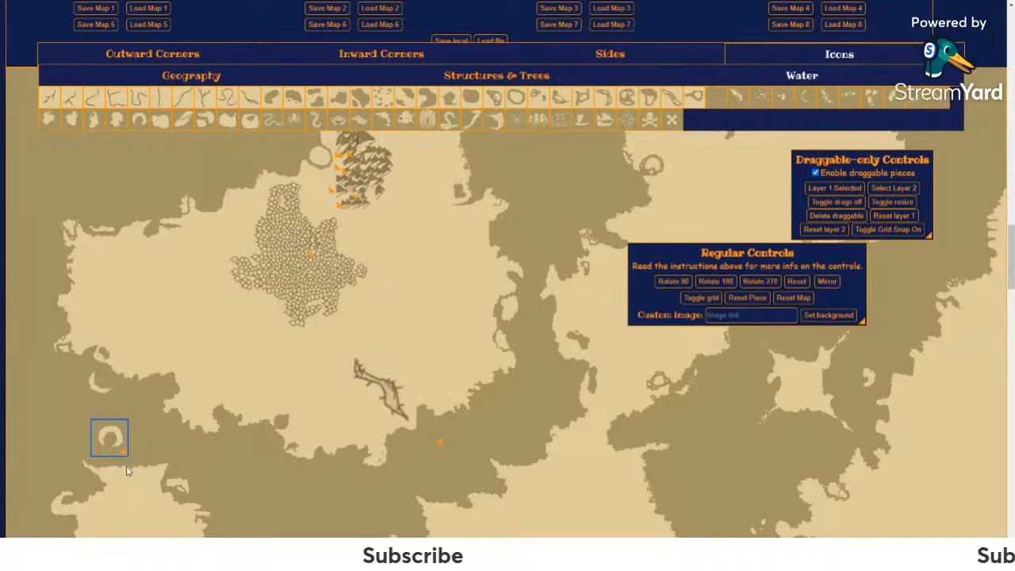
left_click_drag(123, 450, 164, 491)
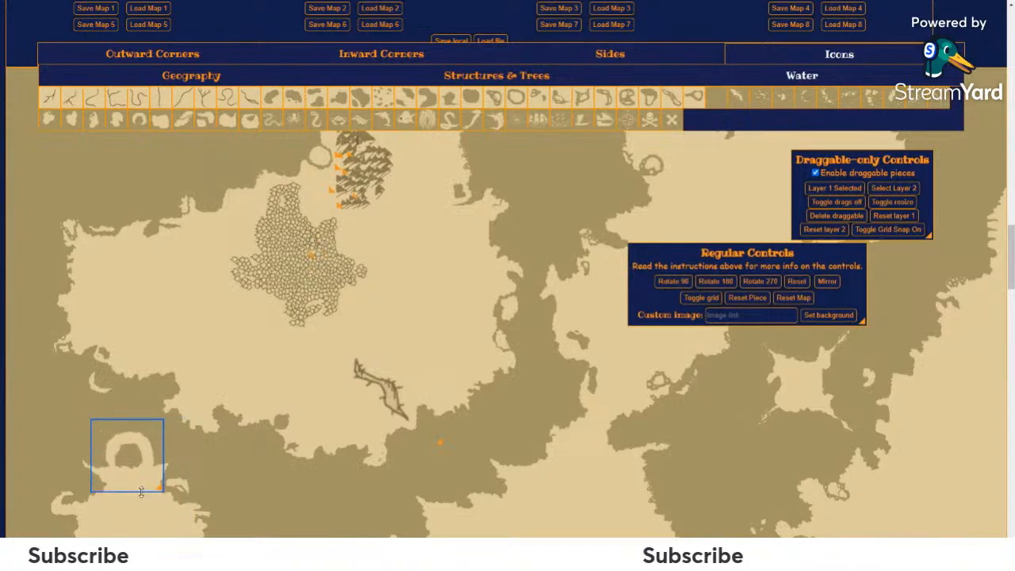
left_click_drag(136, 447, 97, 382)
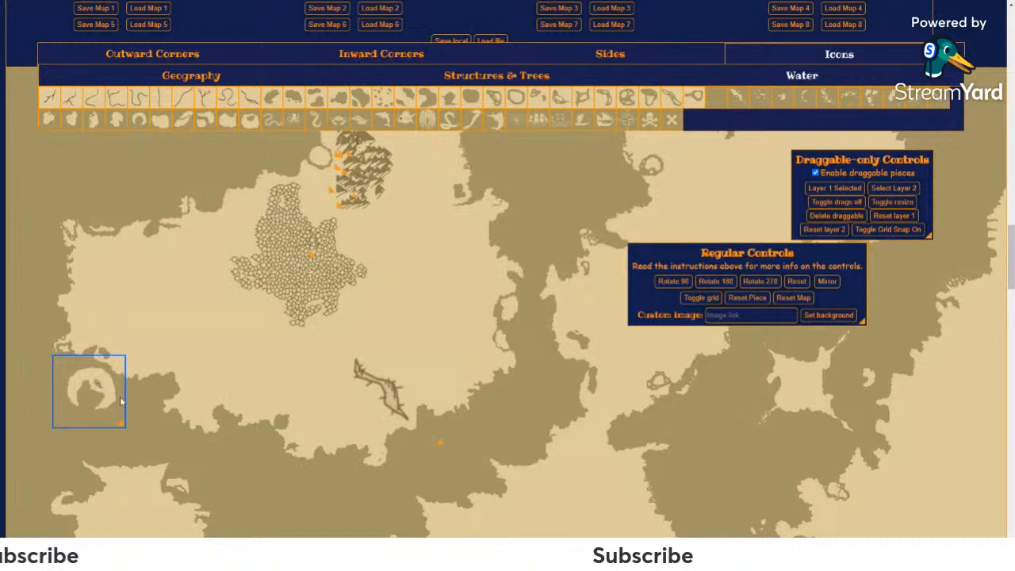
left_click_drag(110, 382, 112, 380)
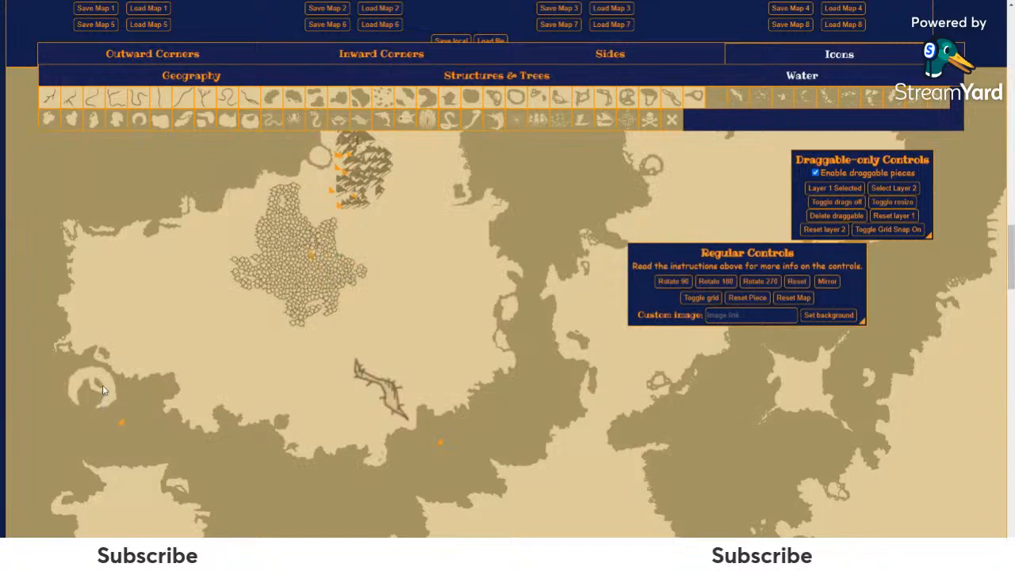
right_click(127, 401)
left_click(150, 427)
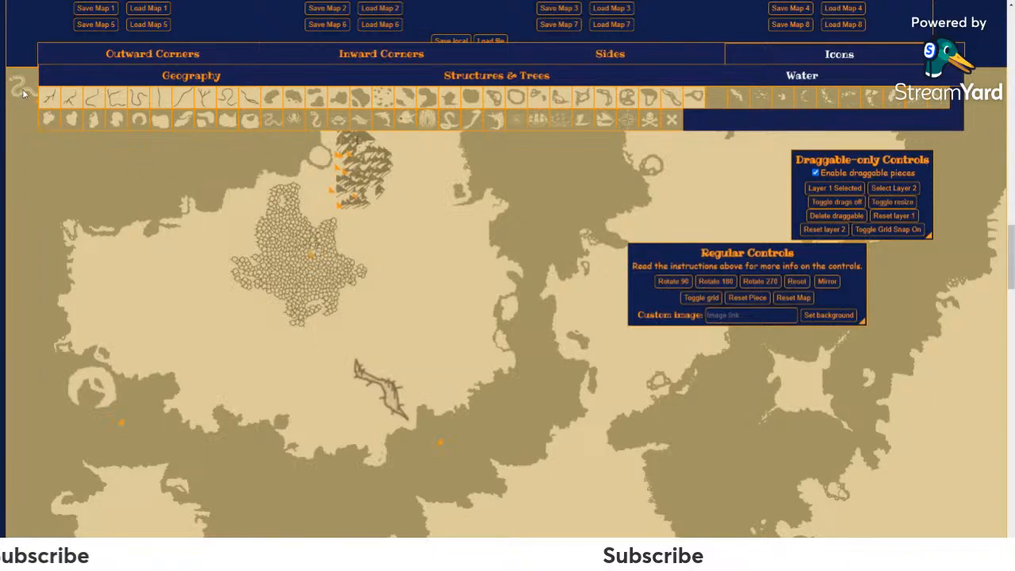
Step: Add a winding, snake-shaped water piece, rotate it 90 degrees, and place it on the small central island
scroll(517, 291, "down", 7)
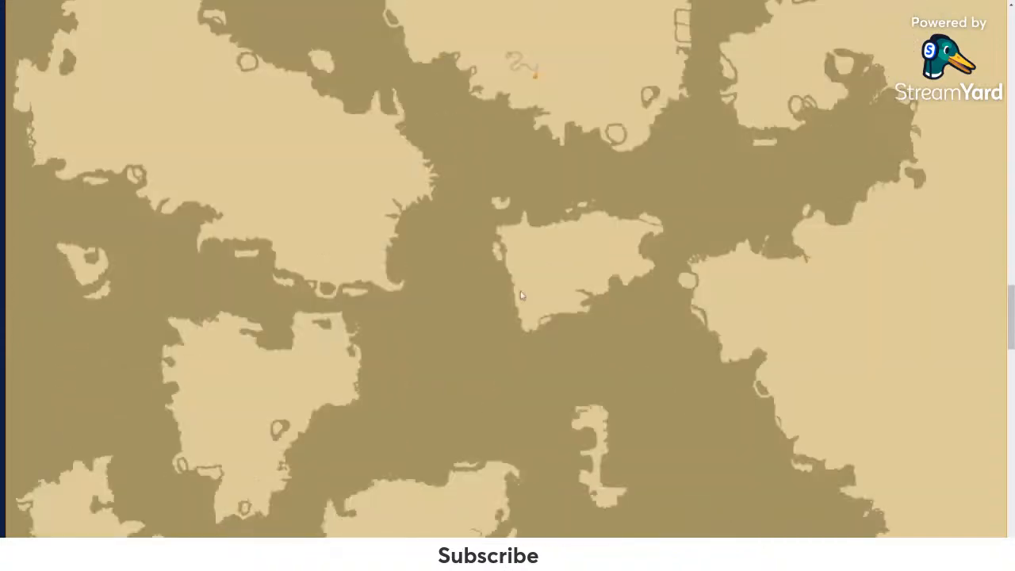
scroll(550, 218, "up", 8)
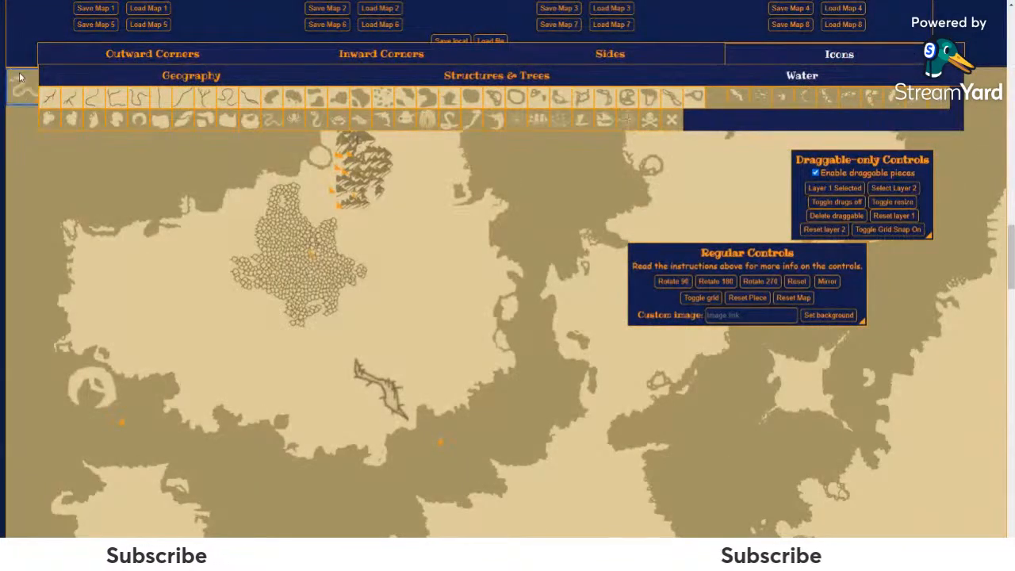
left_click_drag(22, 89, 349, 510)
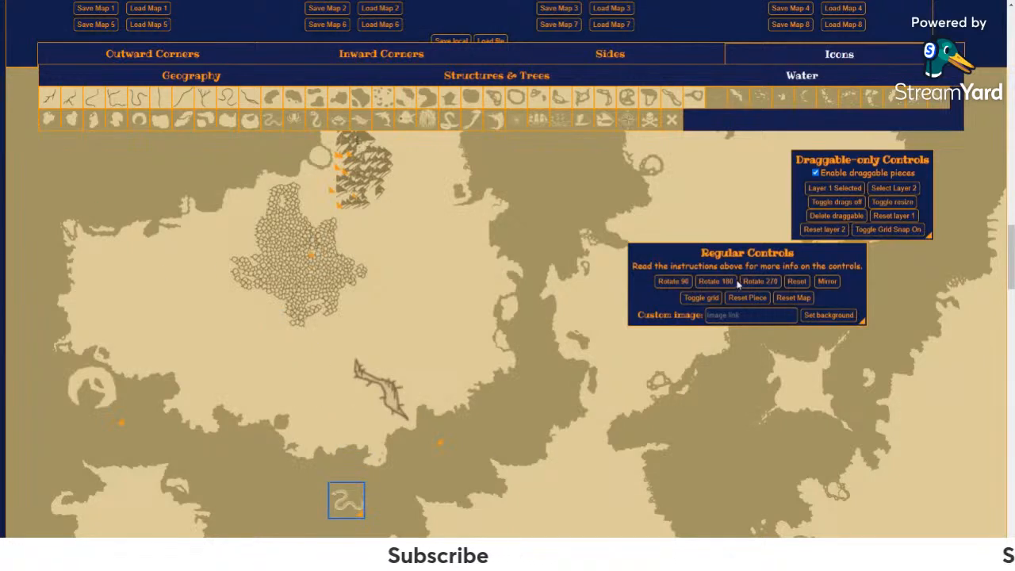
left_click(678, 282)
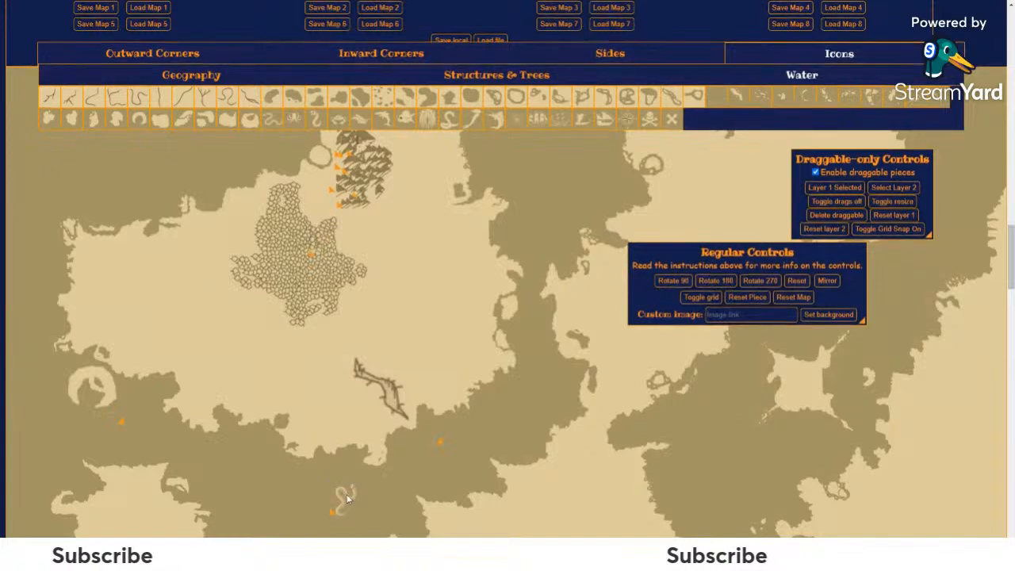
scroll(377, 393, "down", 3)
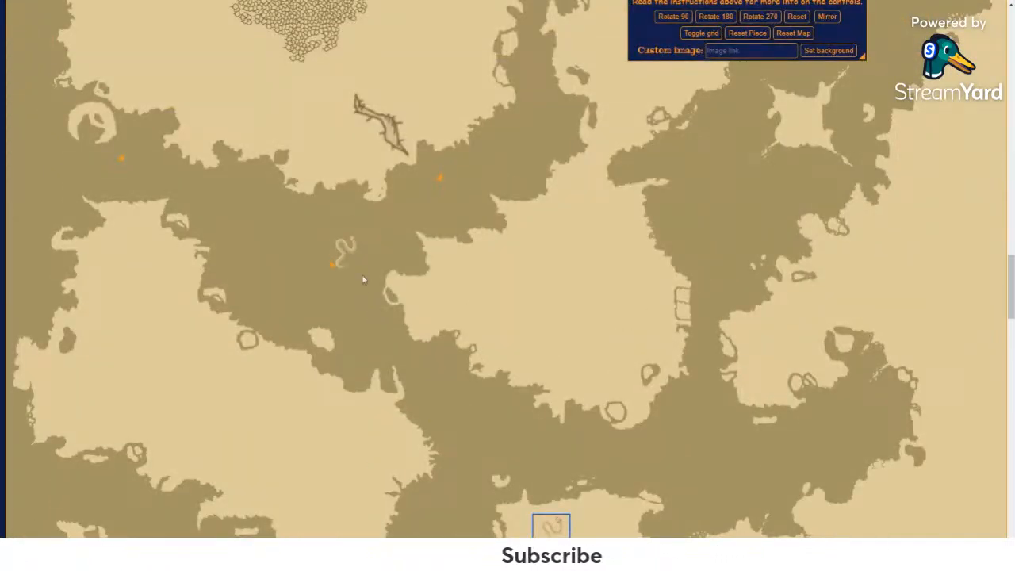
scroll(420, 414, "down", 2)
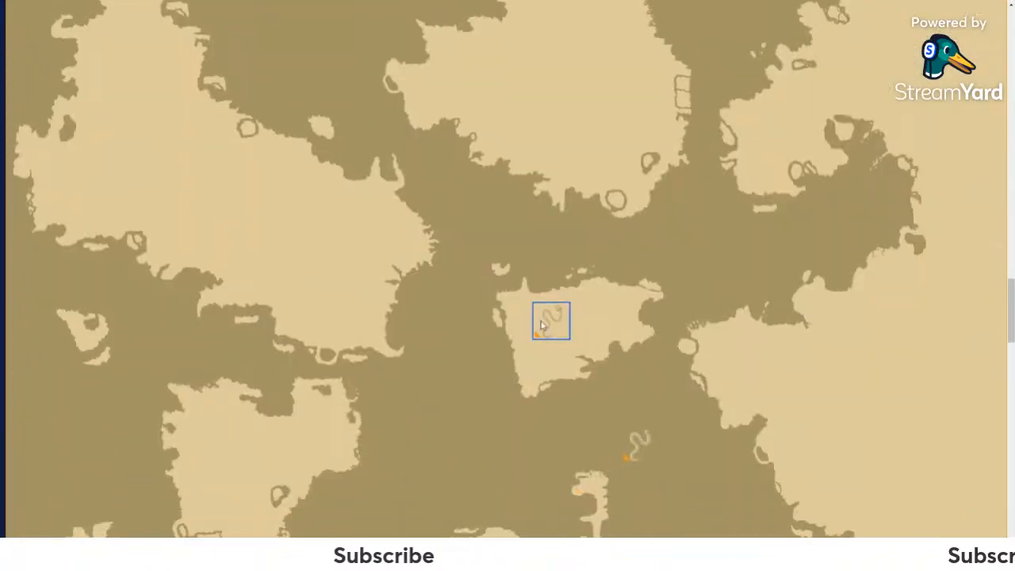
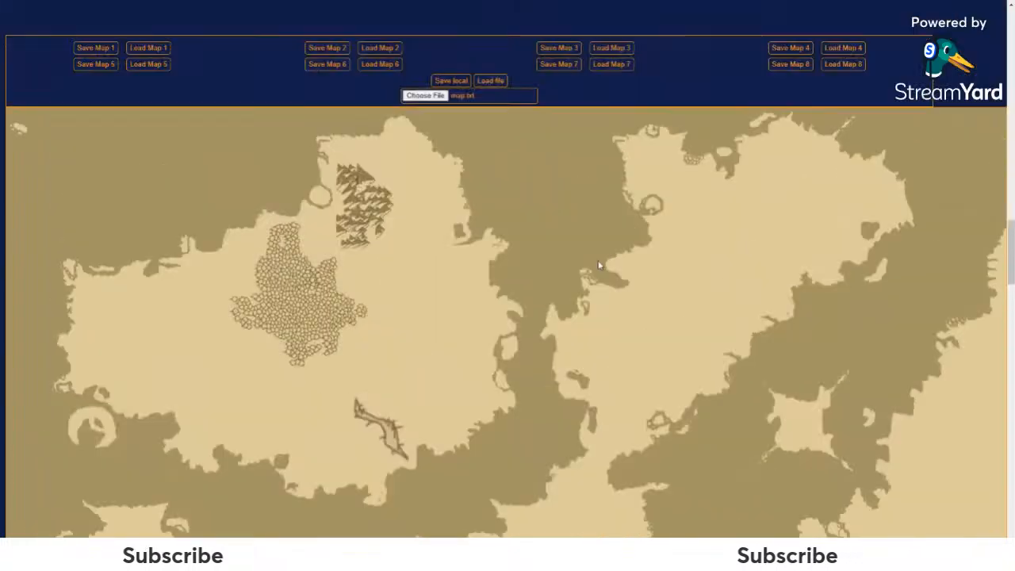
Step: Try a lake piece beside the river on the small central island in rotated and mirrored orientations, then delete it
scroll(601, 266, "up", 2)
scroll(367, 293, "down", 3)
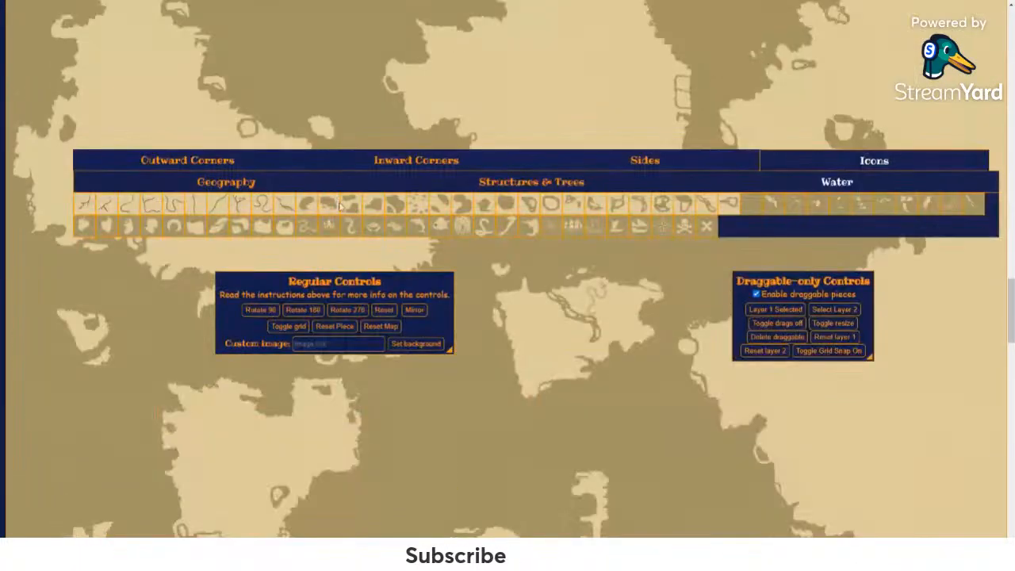
left_click(546, 338)
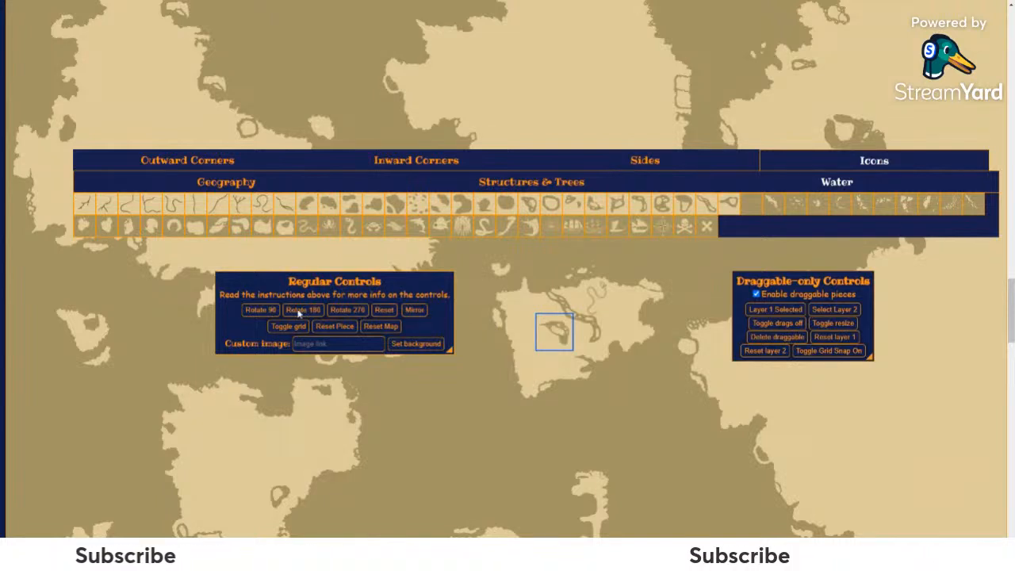
left_click(333, 314)
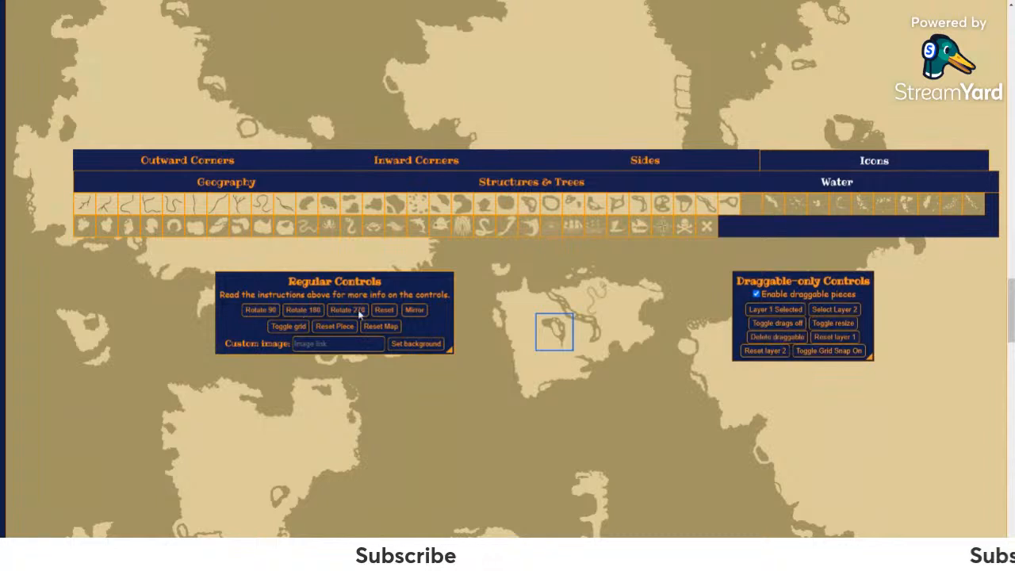
left_click(407, 311)
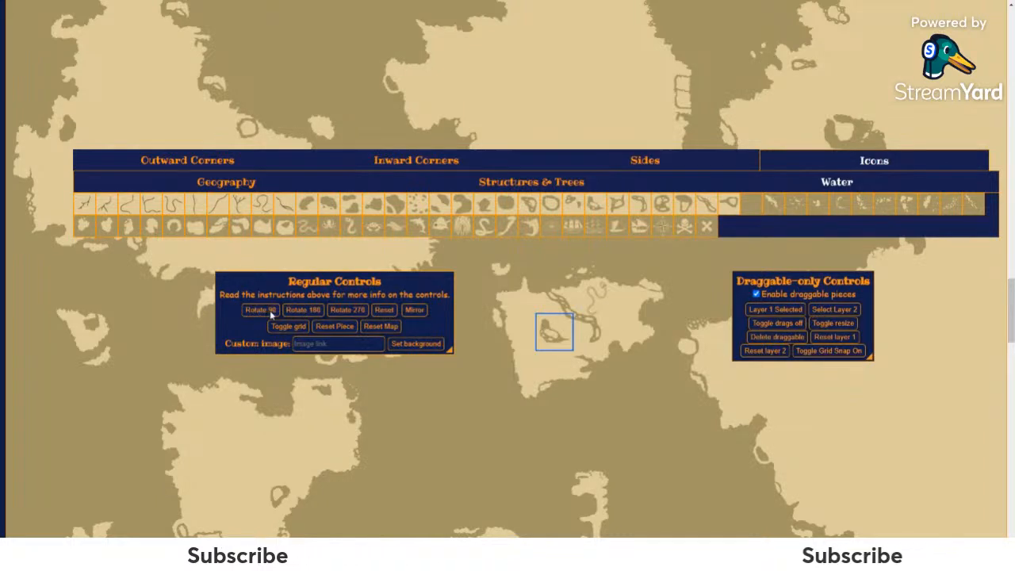
left_click(354, 327)
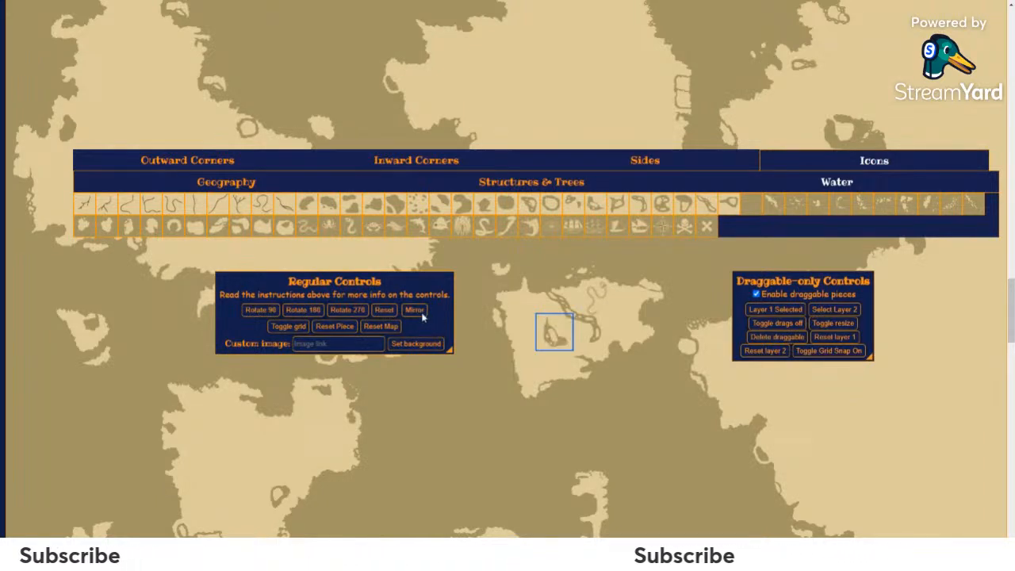
left_click(559, 341)
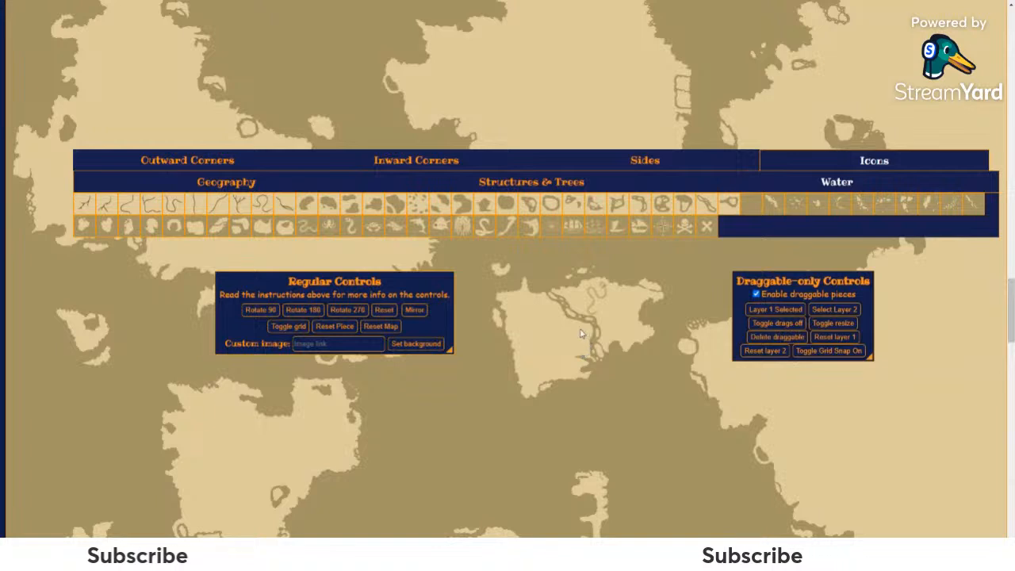
left_click(789, 336)
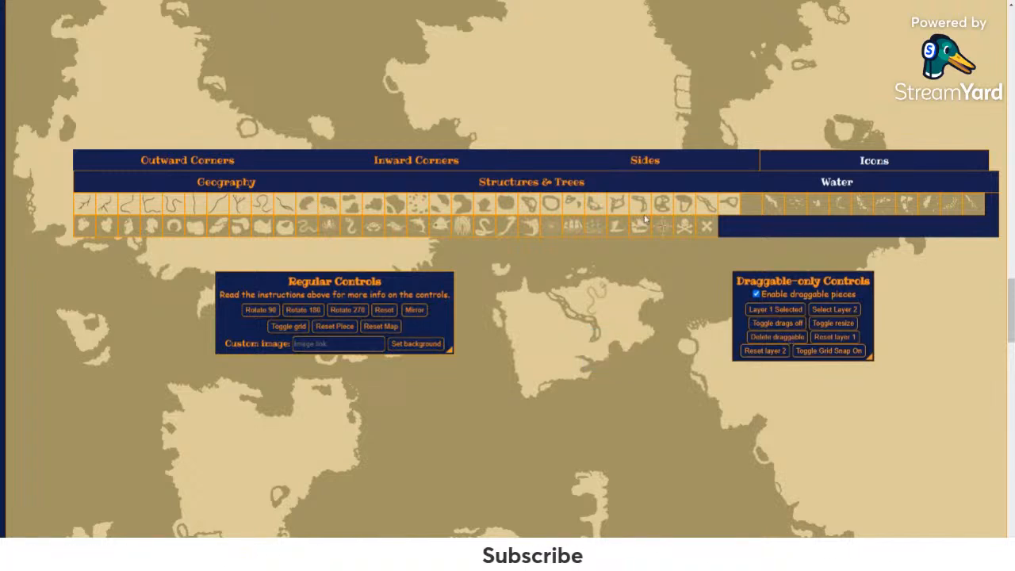
Step: Try two lake pieces on the western side of the small central island, changing their rotation and mirroring, then remove them
scroll(593, 208, "up", 10)
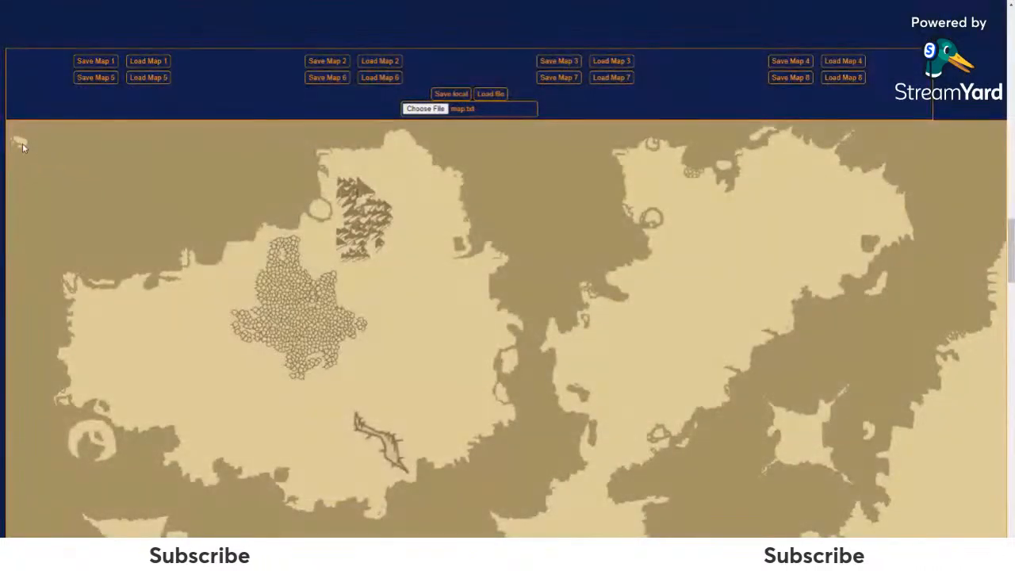
scroll(331, 404, "down", 5)
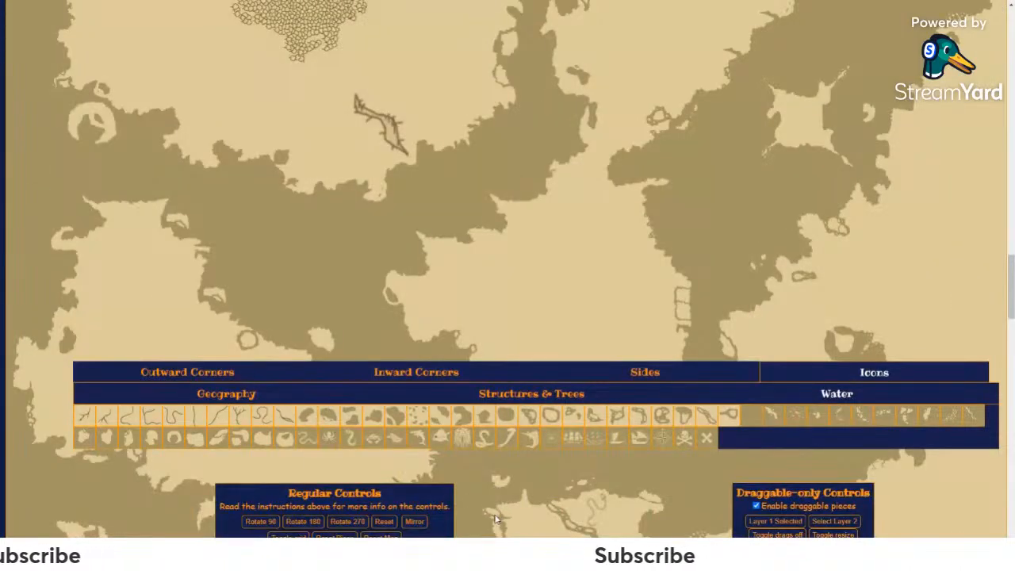
scroll(544, 449, "down", 2)
scroll(544, 449, "up", 10)
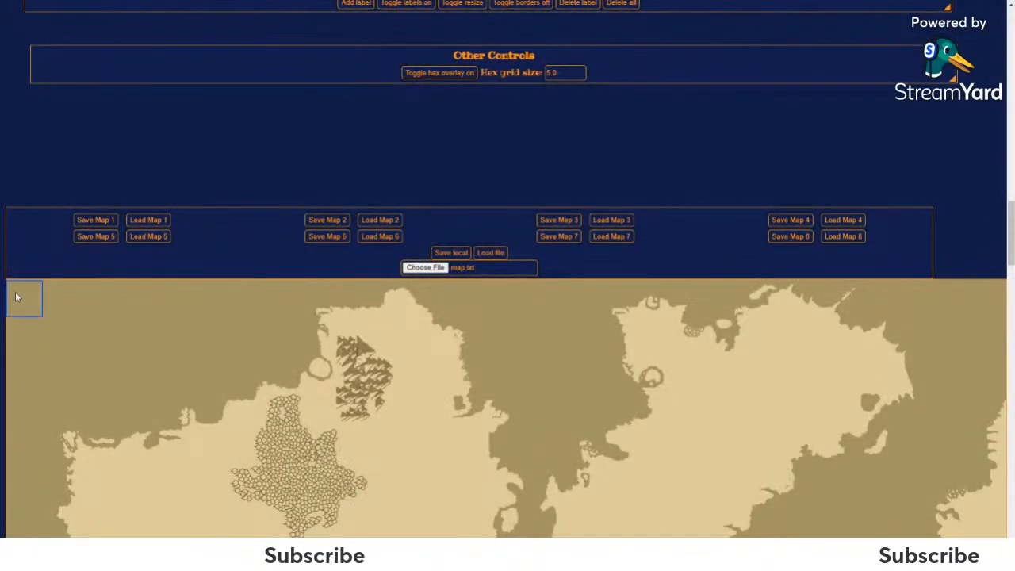
scroll(59, 437, "down", 10)
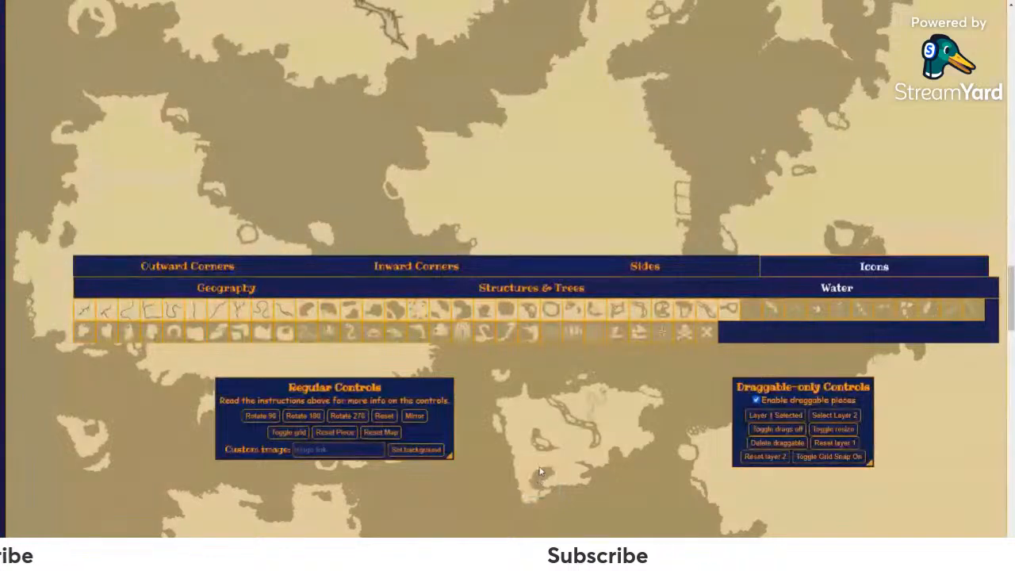
left_click(273, 417)
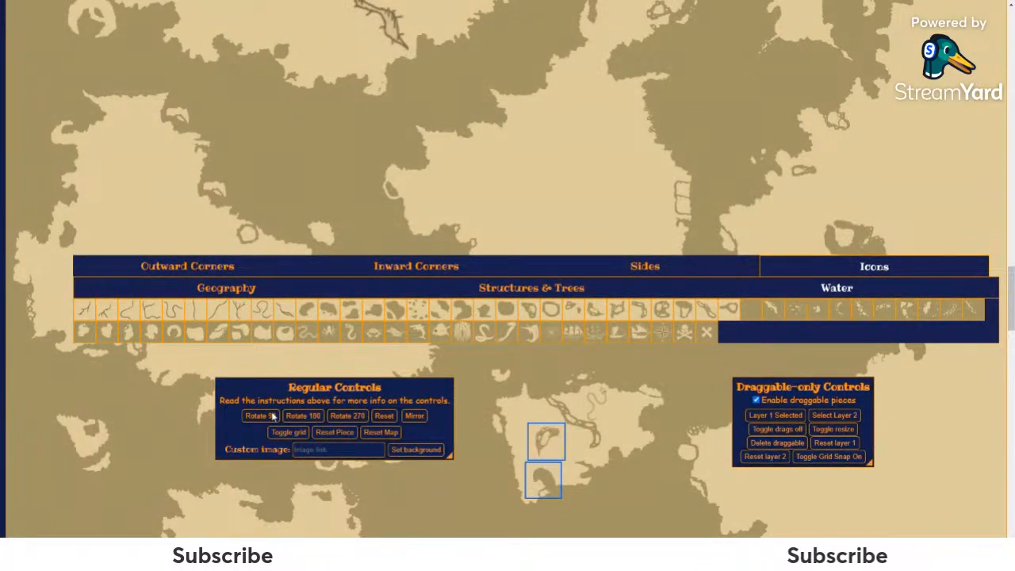
left_click(415, 417)
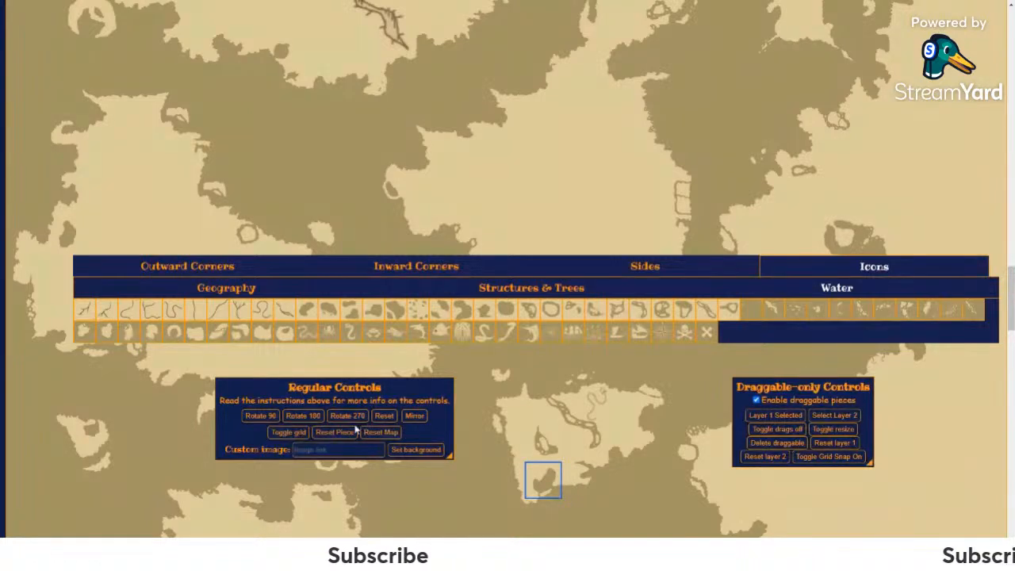
left_click(386, 416)
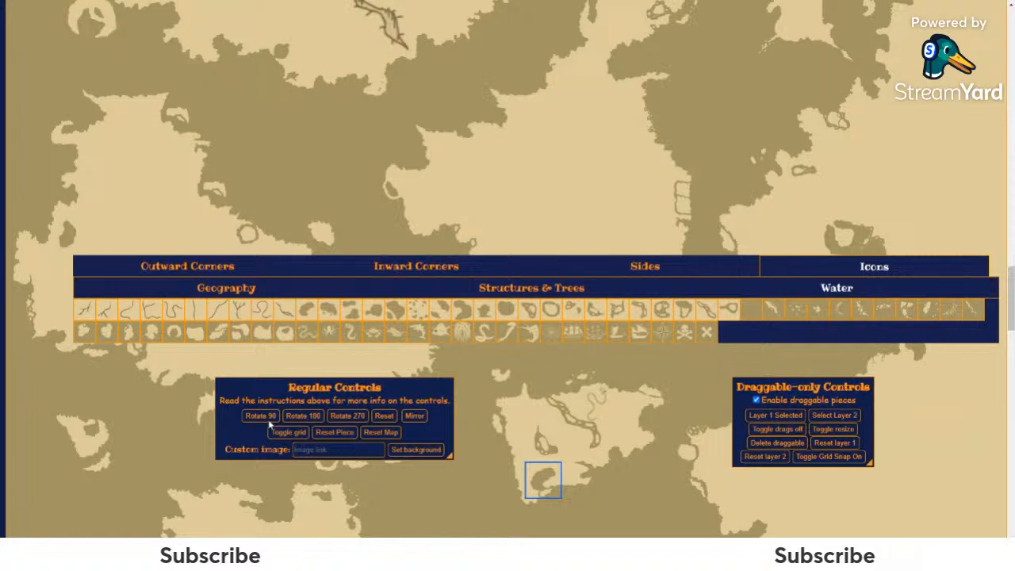
left_click(542, 449)
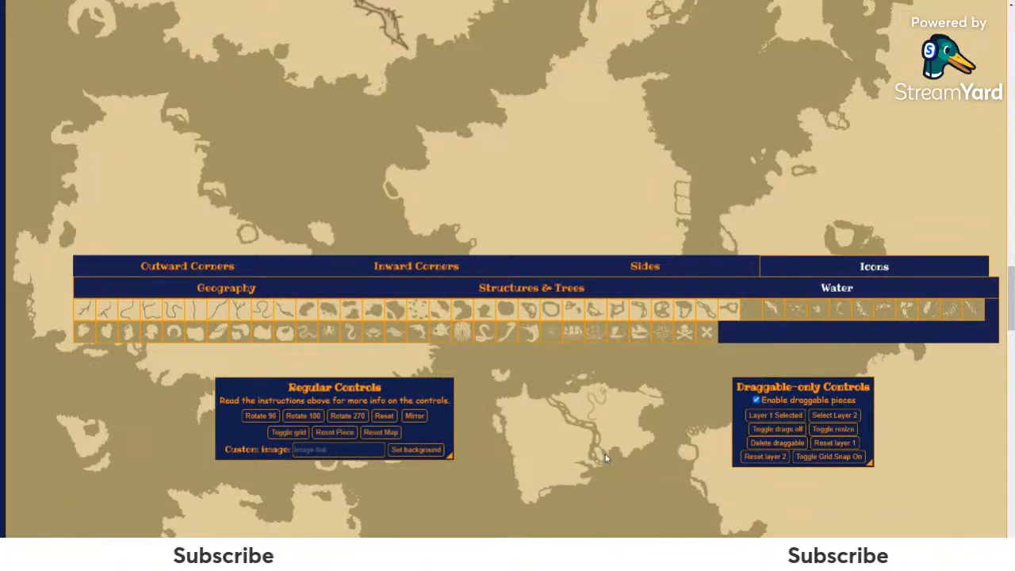
Step: Try a lake piece on the southwestern part of the small central island, then delete it
left_click(548, 455)
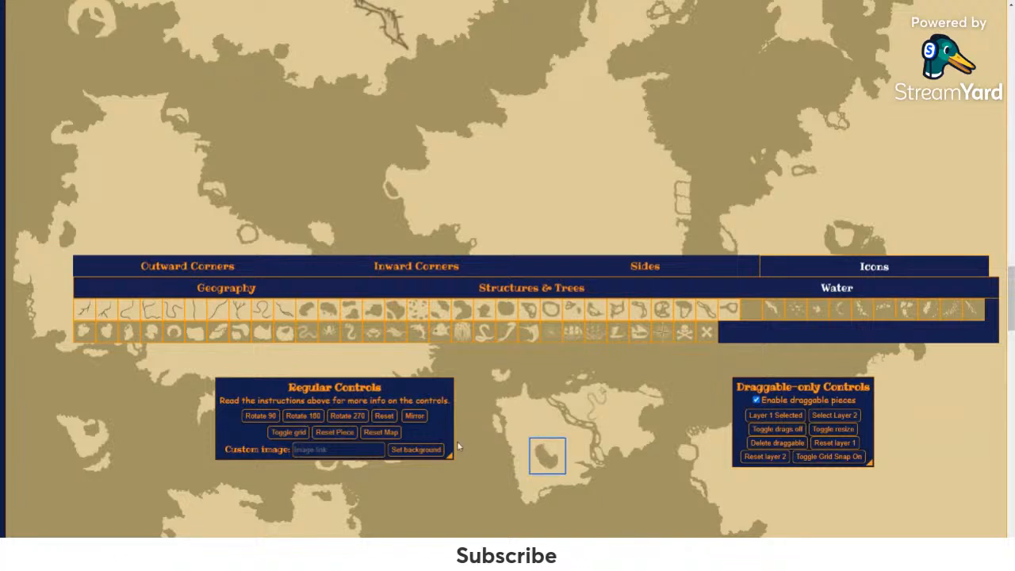
key("Delete")
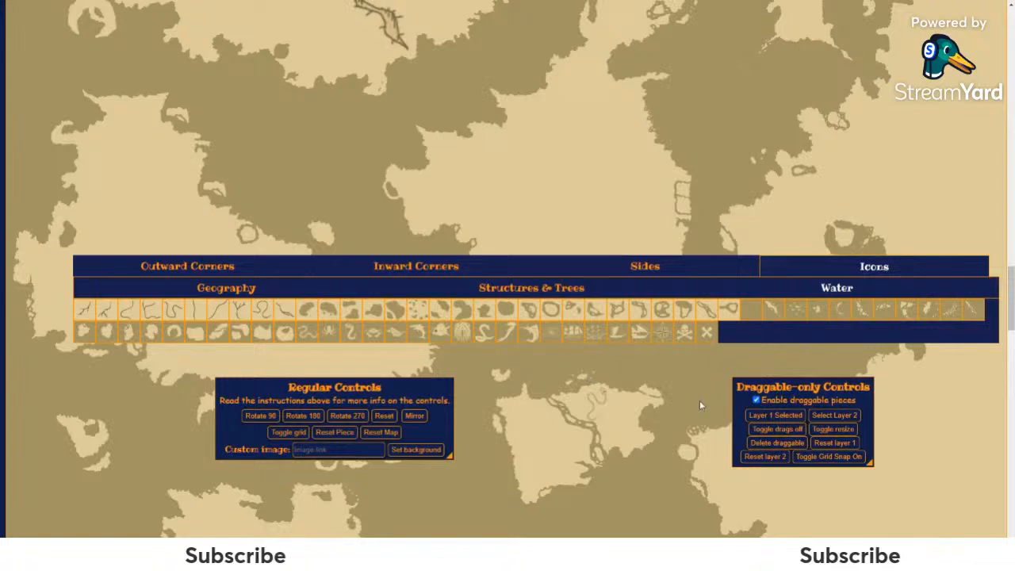
Step: Add two single-mountain pieces, rotate them 90 degrees, and place them on the southwestern and eastern parts of the small central island
left_click(202, 288)
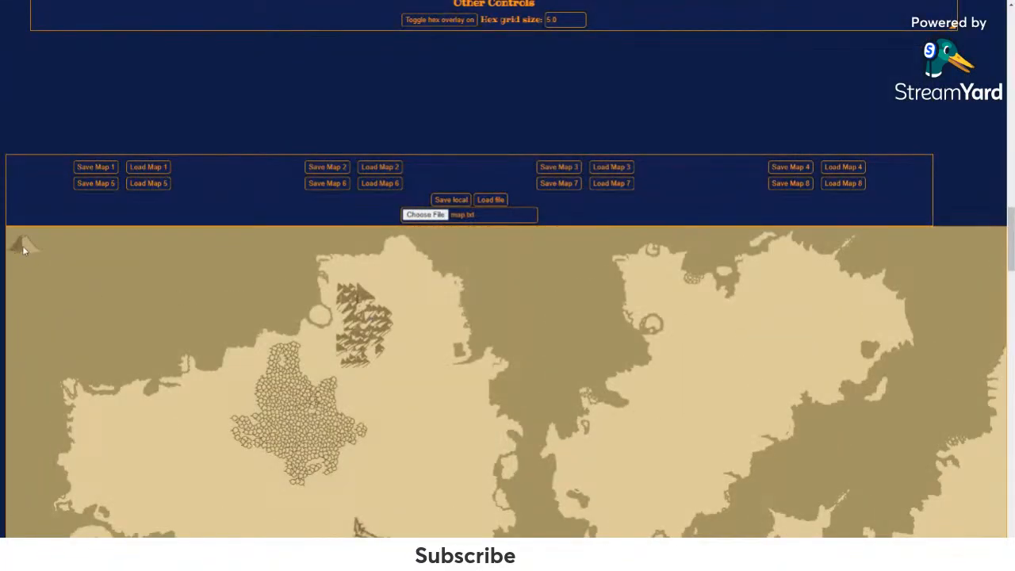
scroll(127, 349, "down", 7)
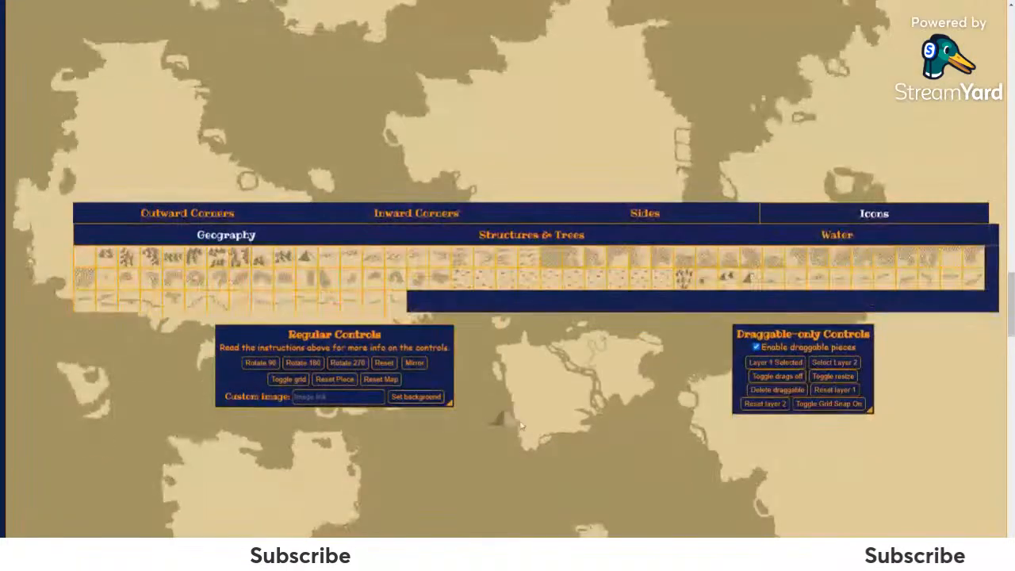
scroll(542, 413, "up", 7)
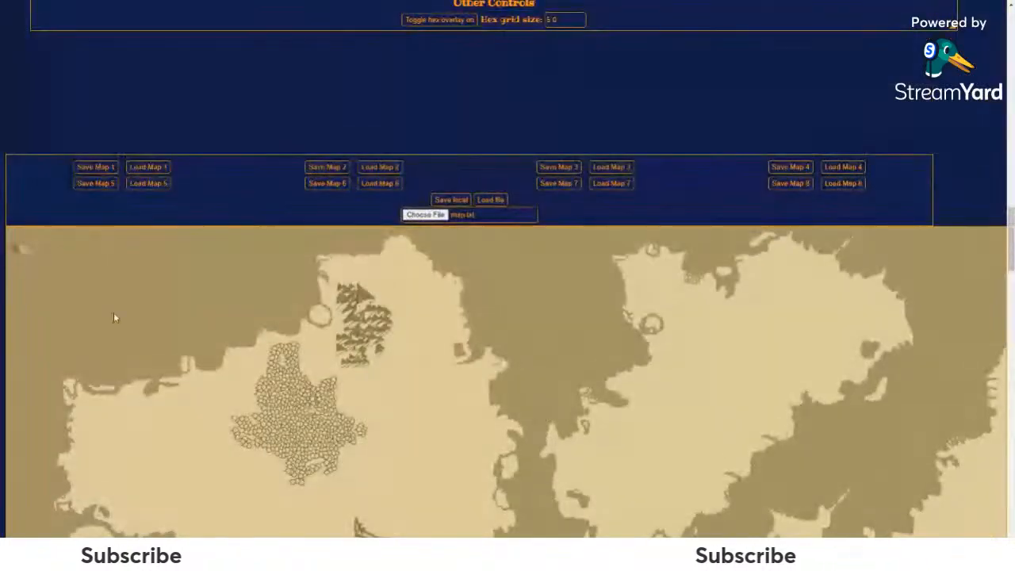
scroll(177, 390, "down", 7)
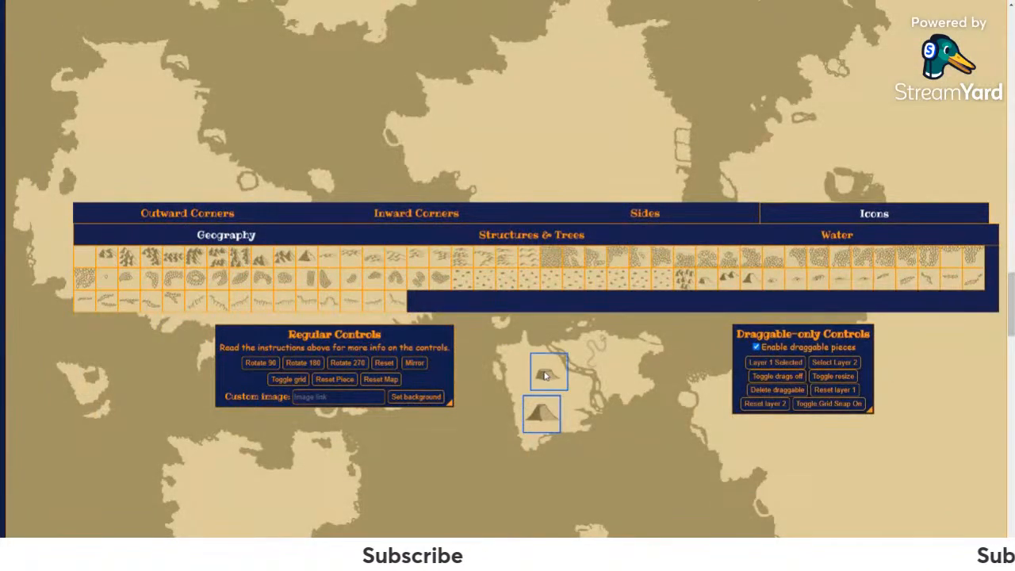
left_click(287, 363)
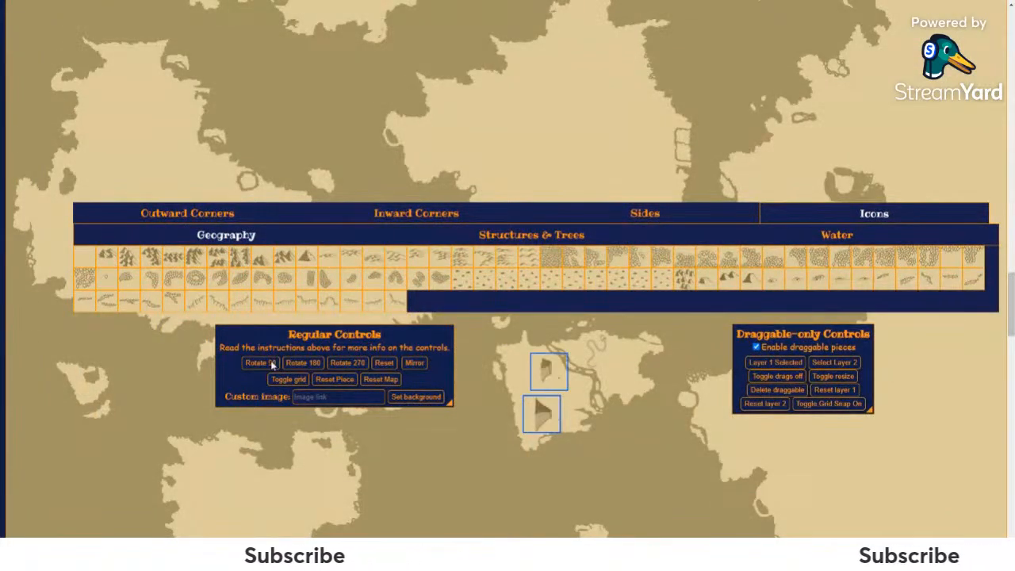
left_click(539, 376)
left_click(543, 413)
left_click_drag(547, 378, 624, 379)
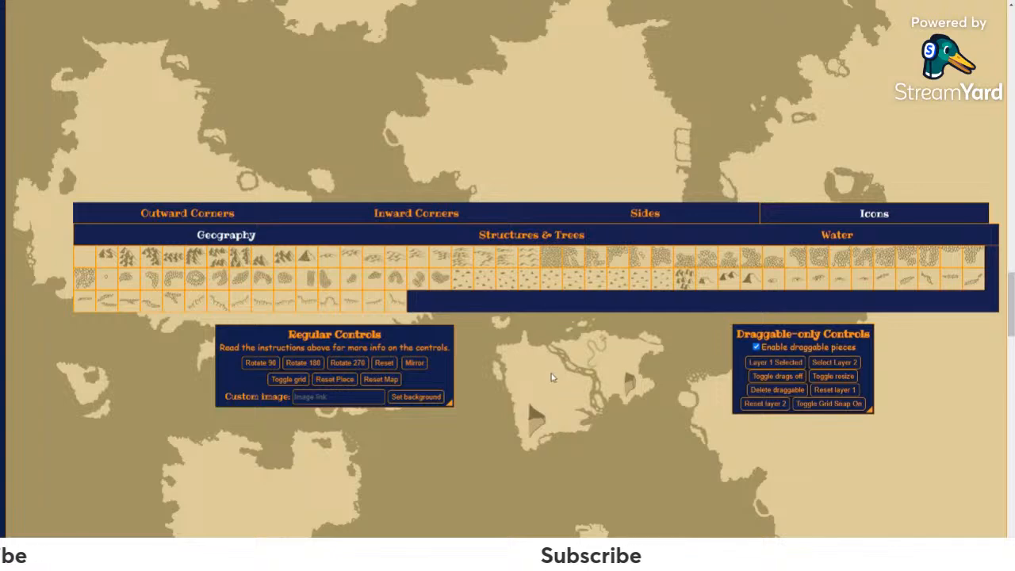
Step: Move the piece palette and both control panels up to the northern end of the map
scroll(570, 305, "up", 1)
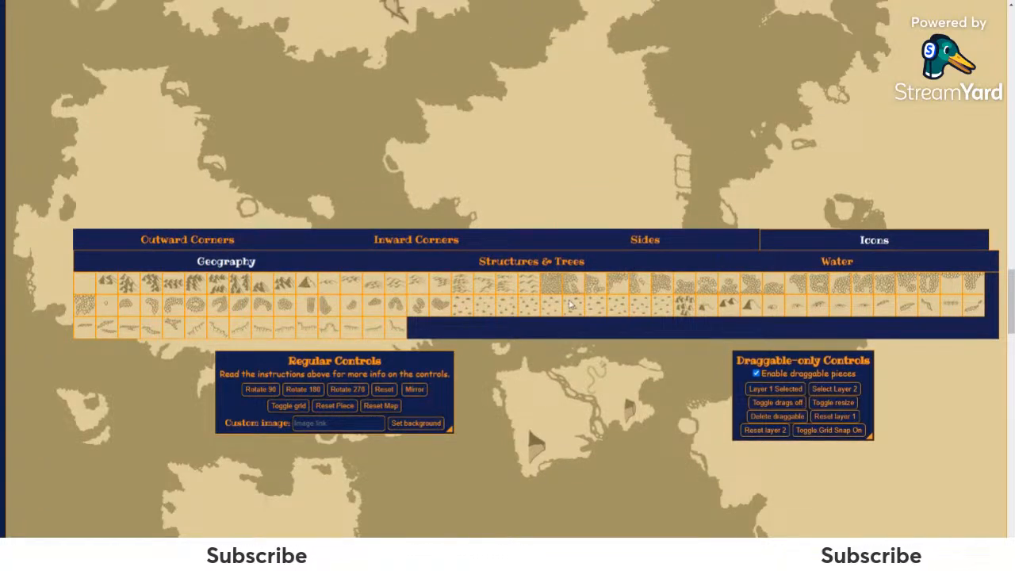
scroll(699, 299, "down", 3)
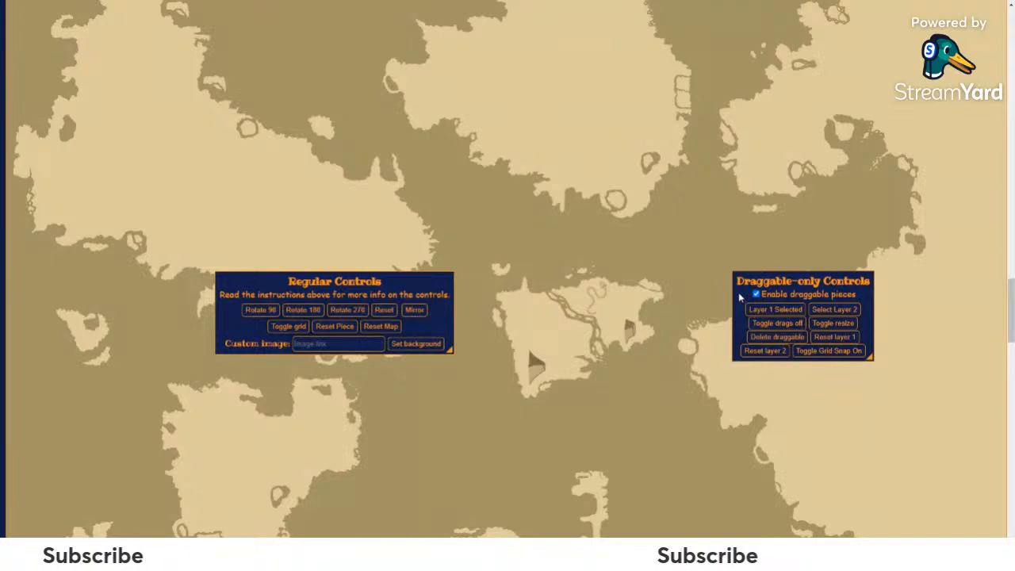
scroll(738, 292, "up", 5)
scroll(738, 291, "up", 5)
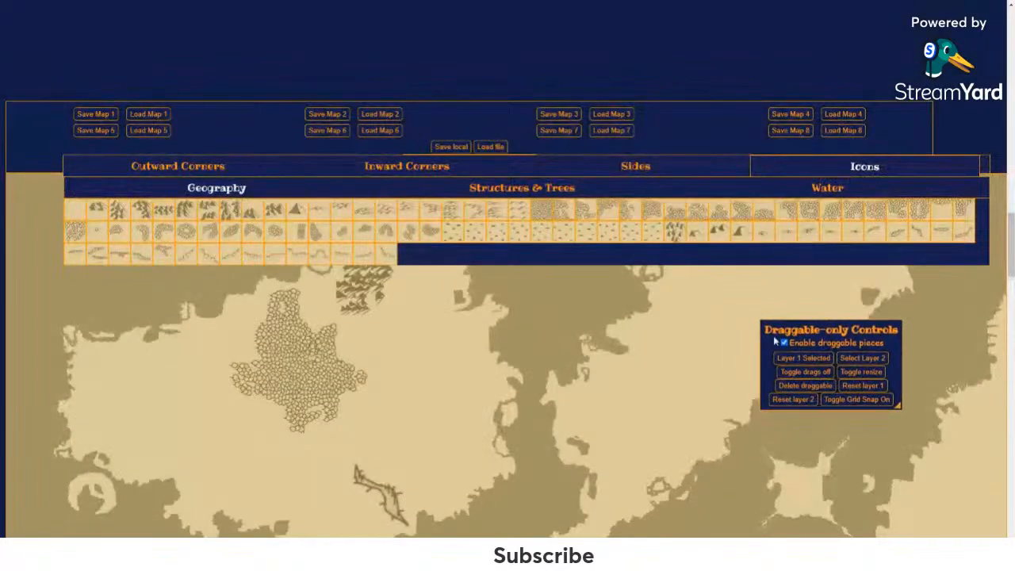
scroll(768, 300, "down", 6)
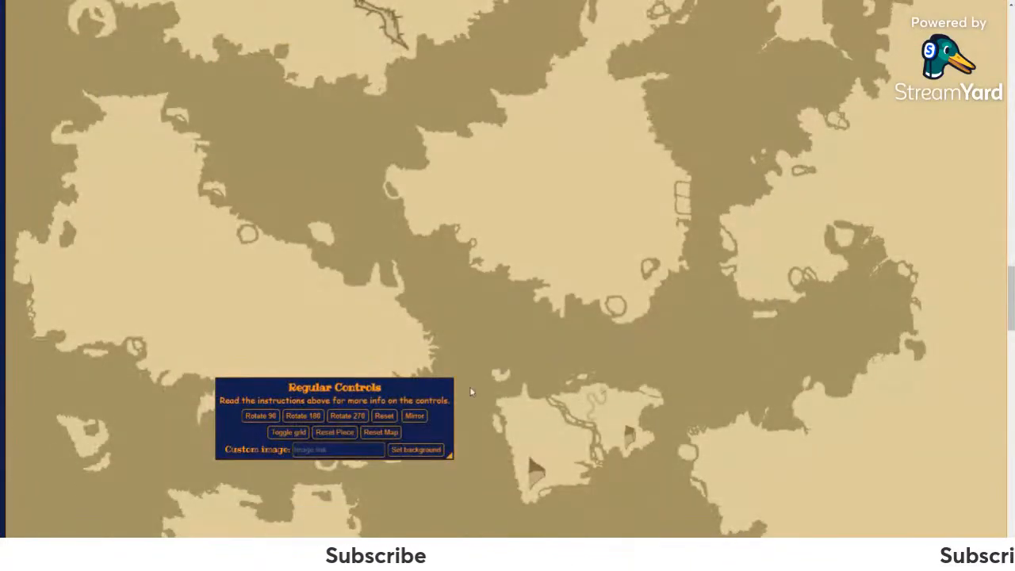
scroll(476, 357, "down", 1)
left_click_drag(435, 390, 744, 287)
scroll(532, 332, "up", 7)
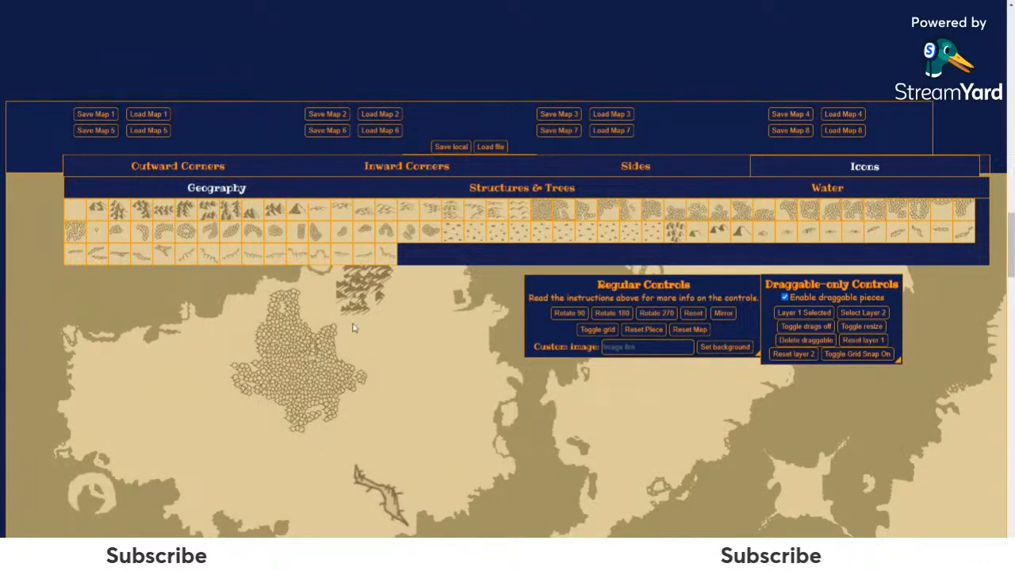
scroll(354, 329, "up", 1)
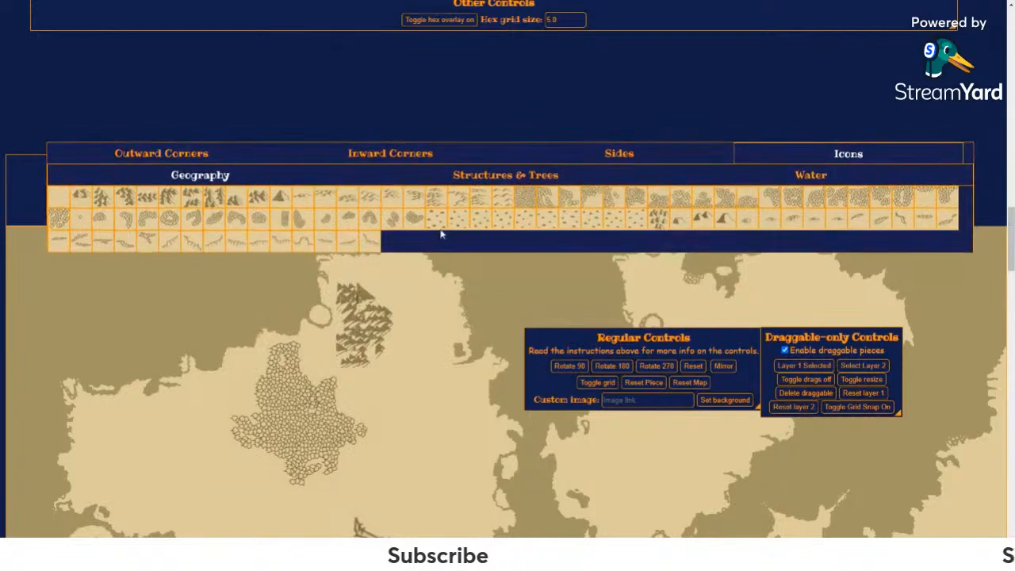
Step: Arrange the piece palette above the map's northern edge, with both control panels side by side directly beneath it
left_click_drag(442, 218, 444, 221)
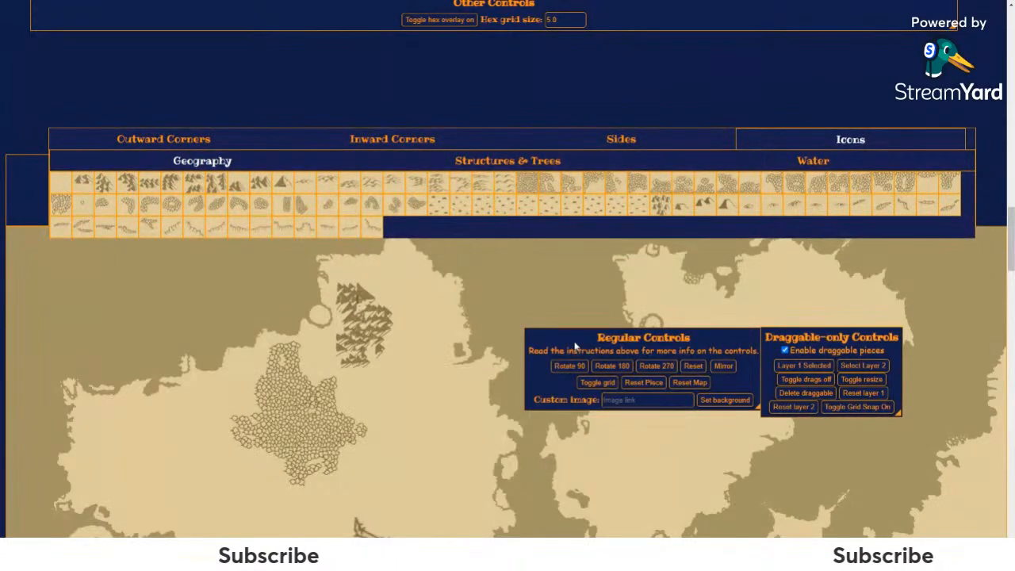
left_click_drag(576, 339, 551, 259)
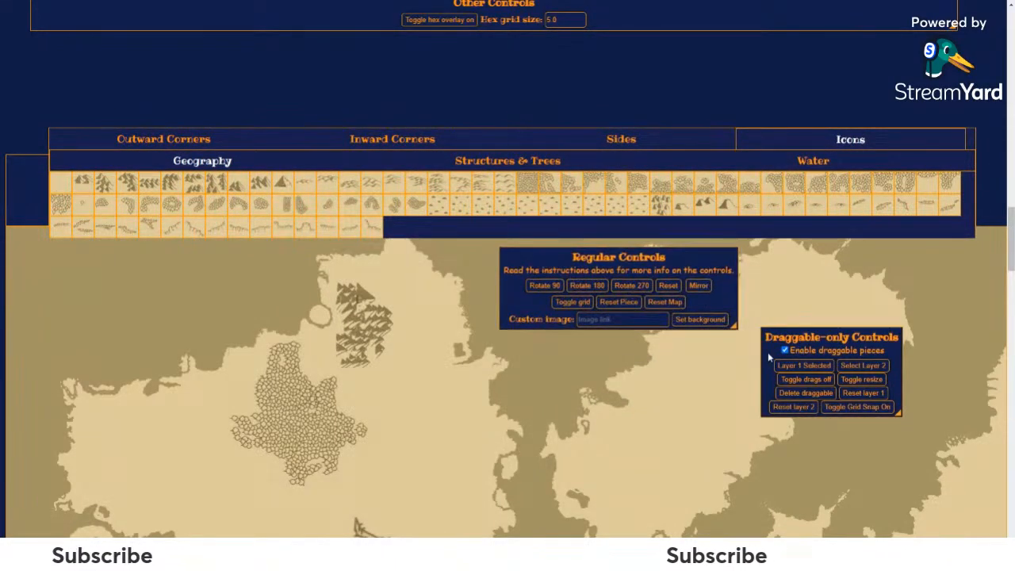
left_click_drag(771, 362, 844, 276)
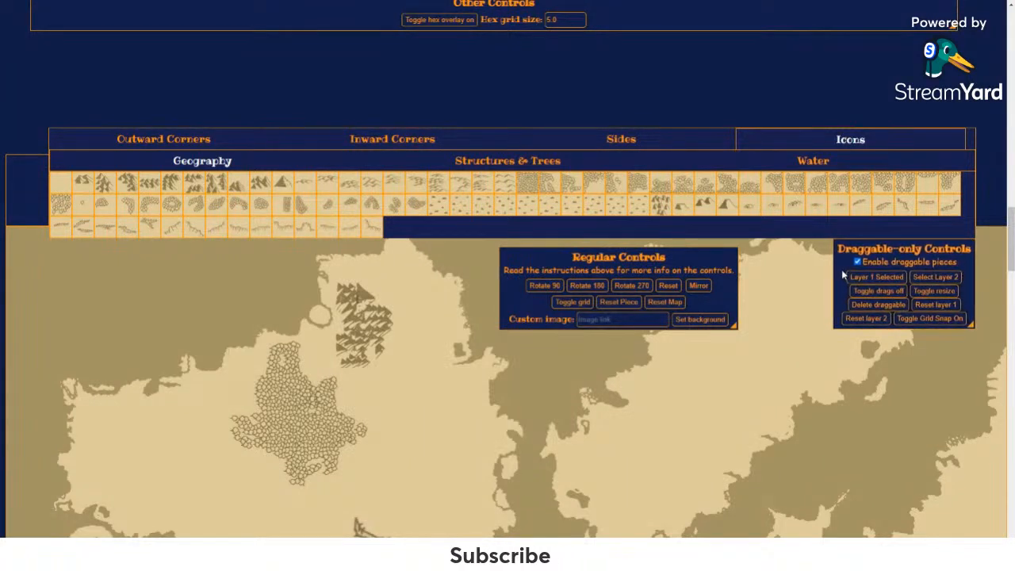
left_click_drag(712, 299, 801, 292)
left_click_drag(804, 291, 812, 292)
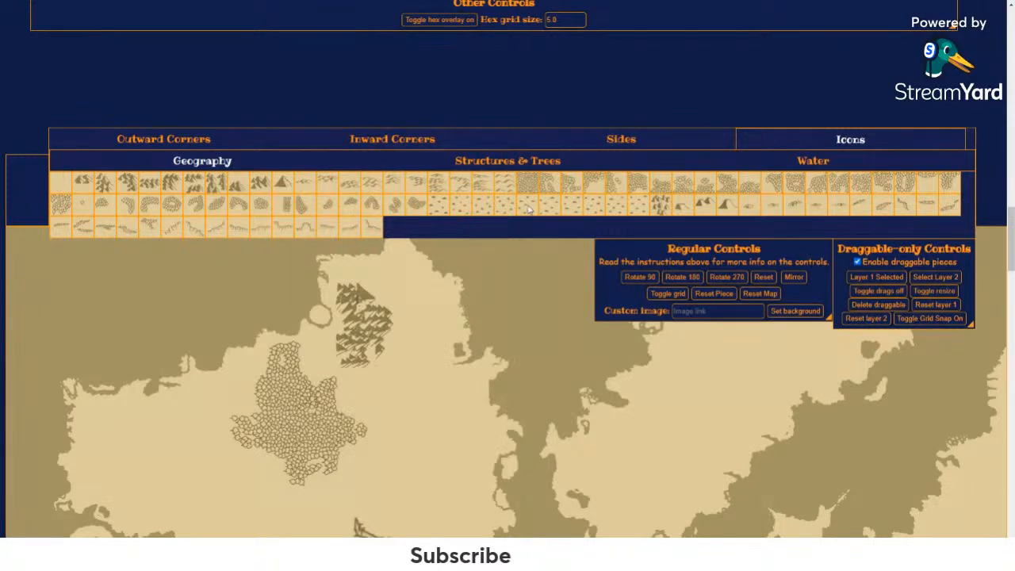
Step: Add a nearly straight river piece, rotate it 90 degrees, and place it on the west coast of the northwest continent
left_click(647, 161)
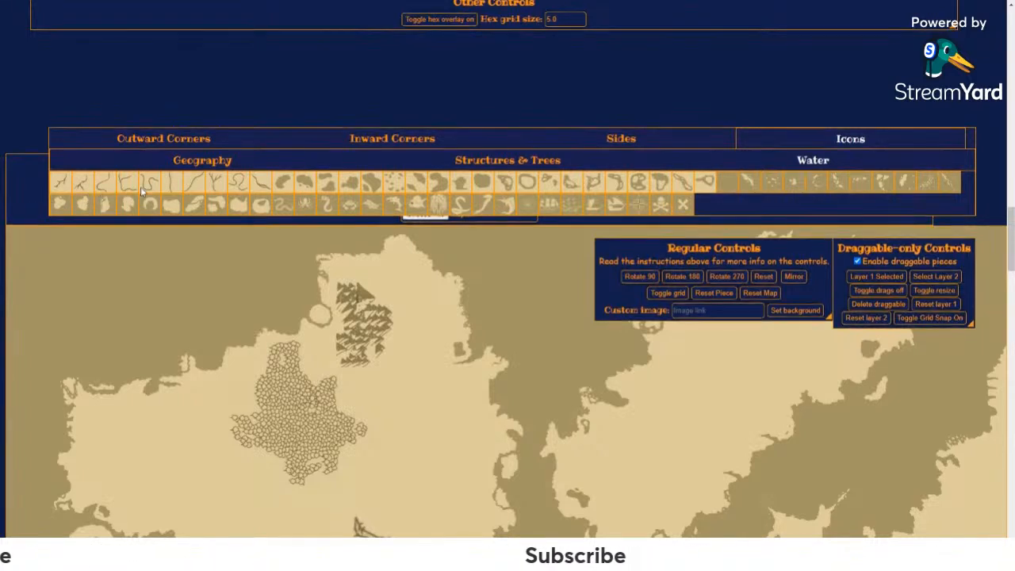
scroll(140, 187, "down", 1)
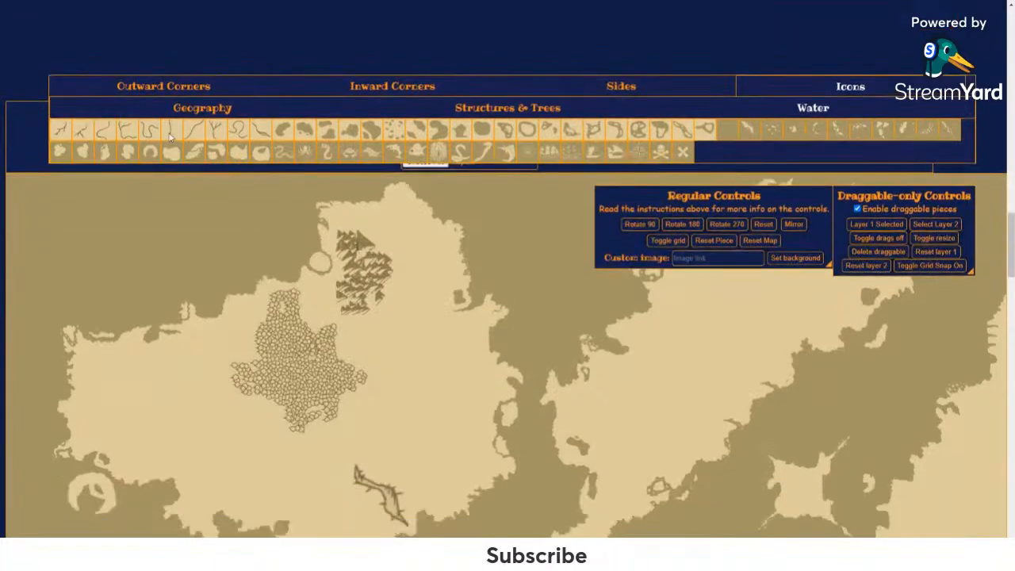
left_click(30, 194)
left_click(647, 224)
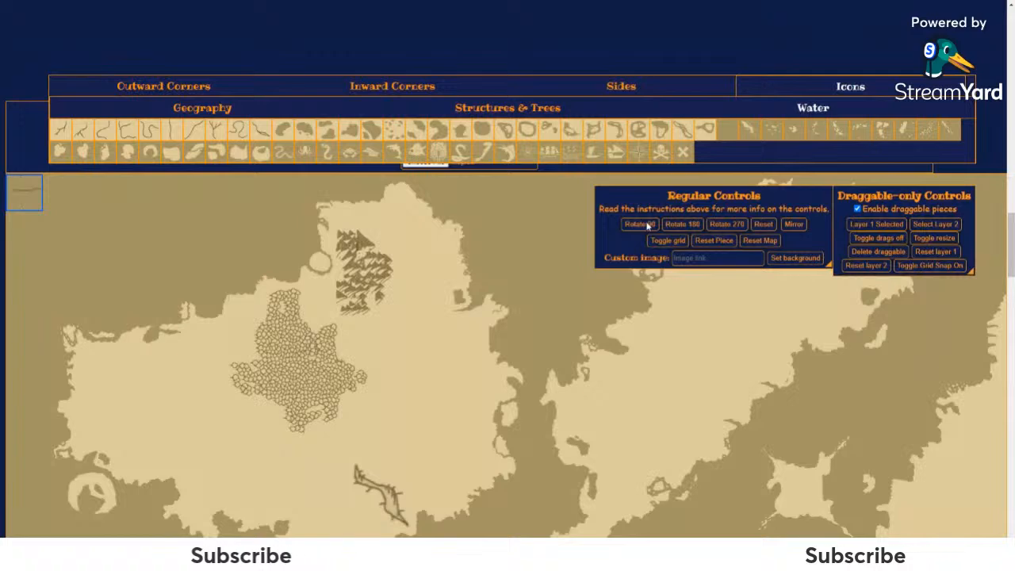
left_click(33, 196)
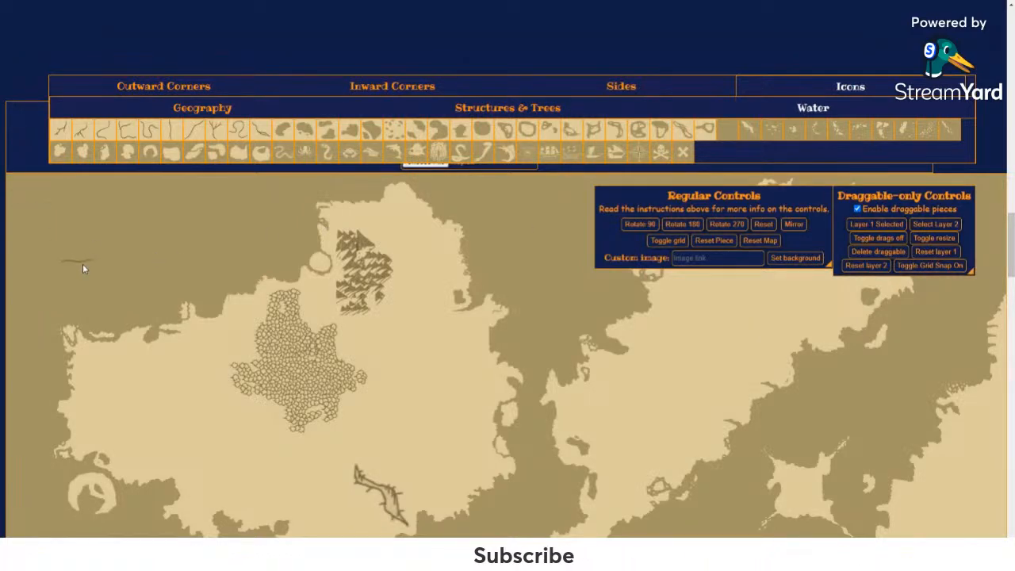
left_click_drag(82, 293, 83, 412)
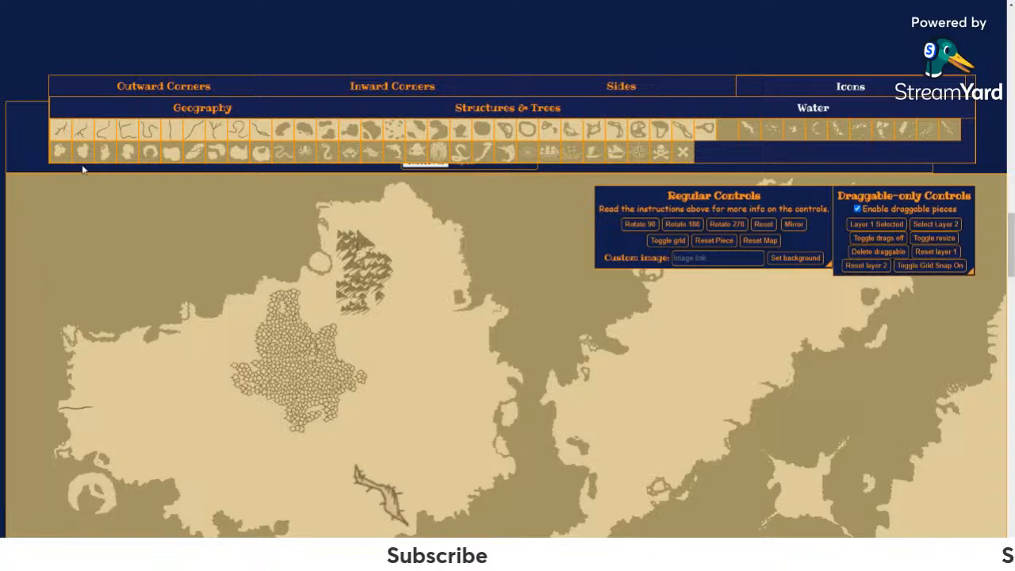
Step: Add a curved river piece, rotate and mirror it, and join it to the eastern end of the west-coast river
left_click(99, 138)
left_click(23, 193)
left_click(631, 223)
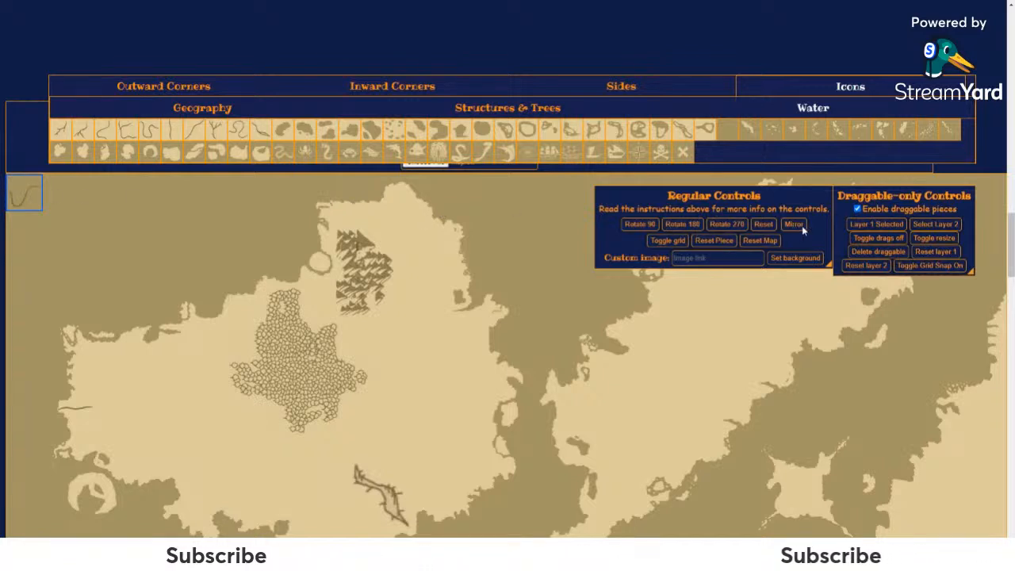
left_click(638, 223)
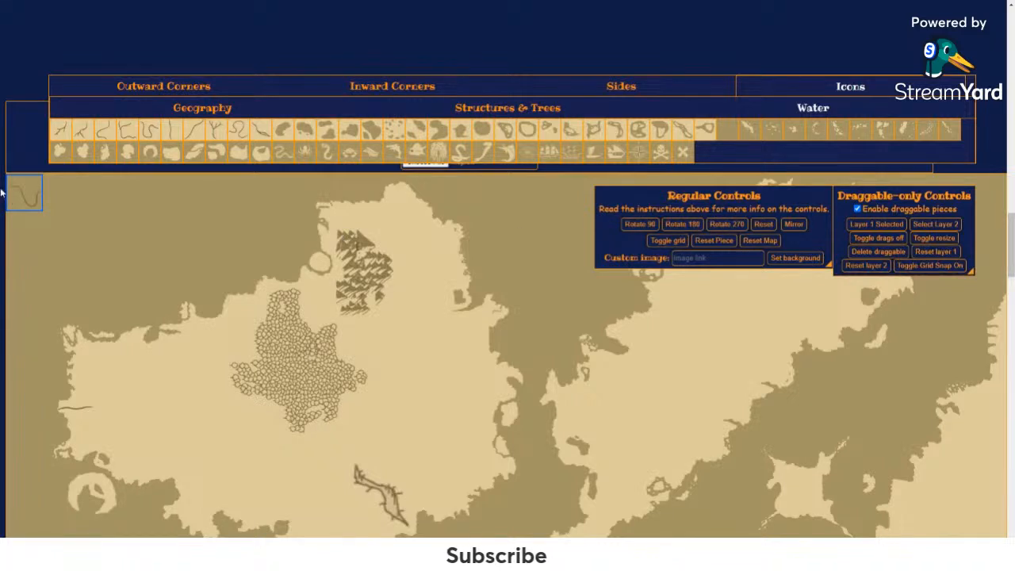
left_click_drag(27, 198, 113, 422)
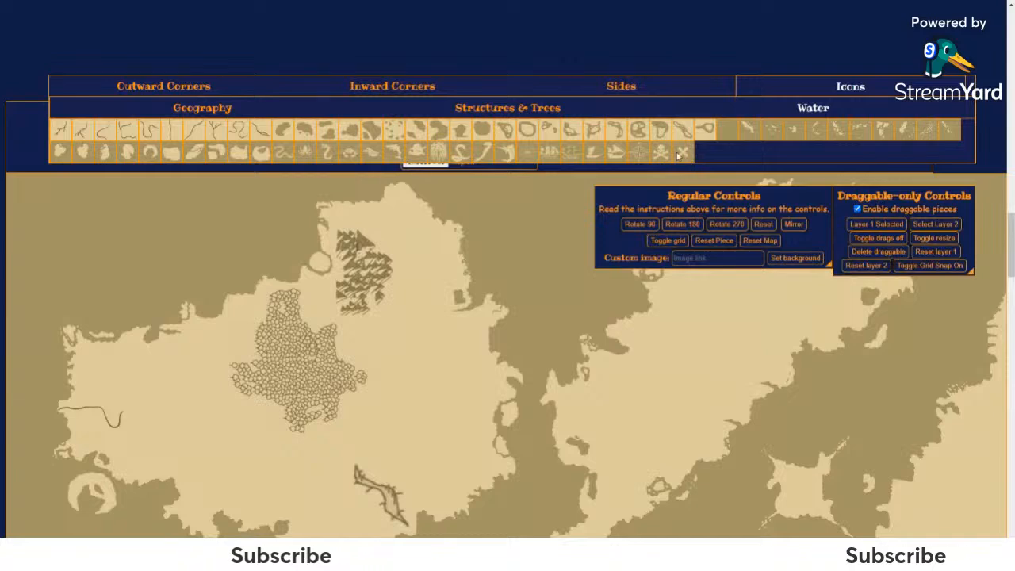
Step: Try a ring-shaped forest piece north of the west-coast river, rotating it 90 degrees and repositioning it, then delete it
left_click(242, 114)
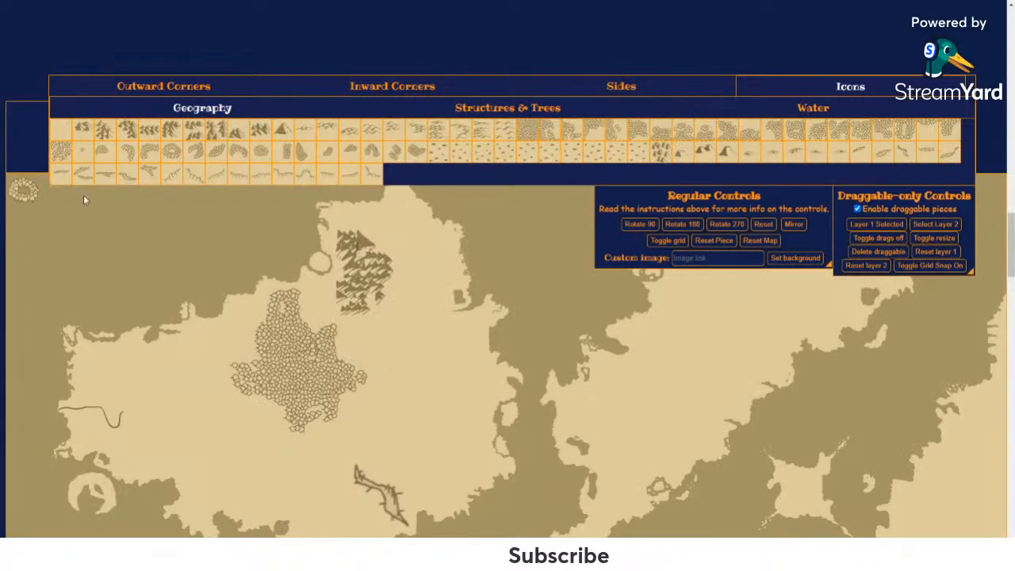
left_click_drag(32, 198, 135, 381)
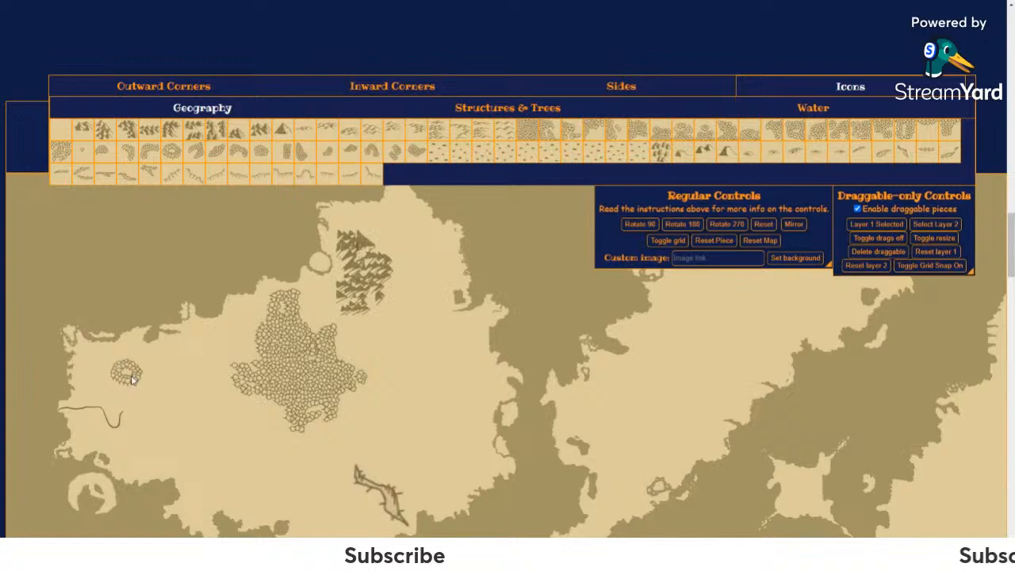
left_click(647, 226)
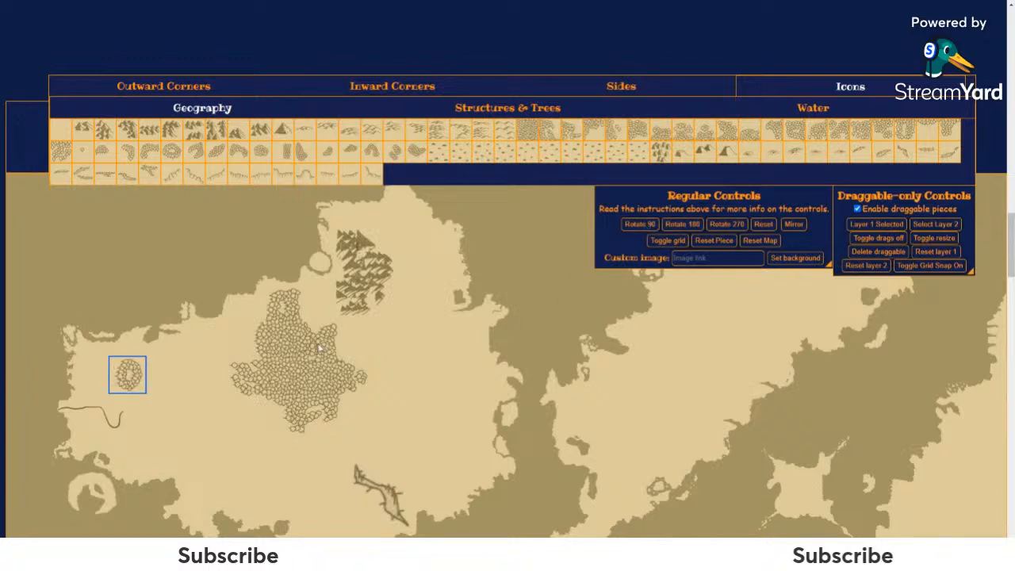
left_click_drag(128, 383, 94, 395)
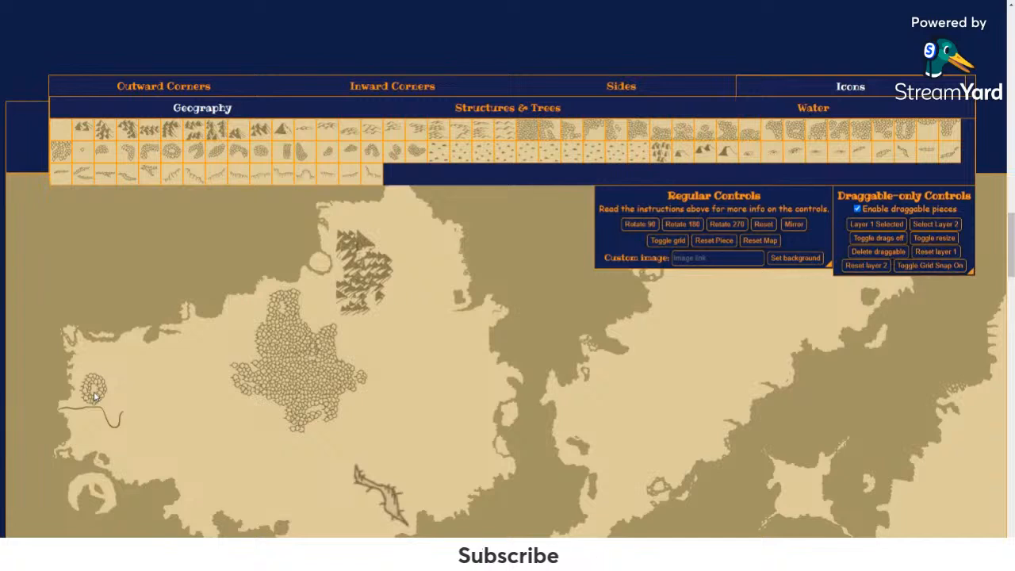
left_click_drag(132, 414, 98, 381)
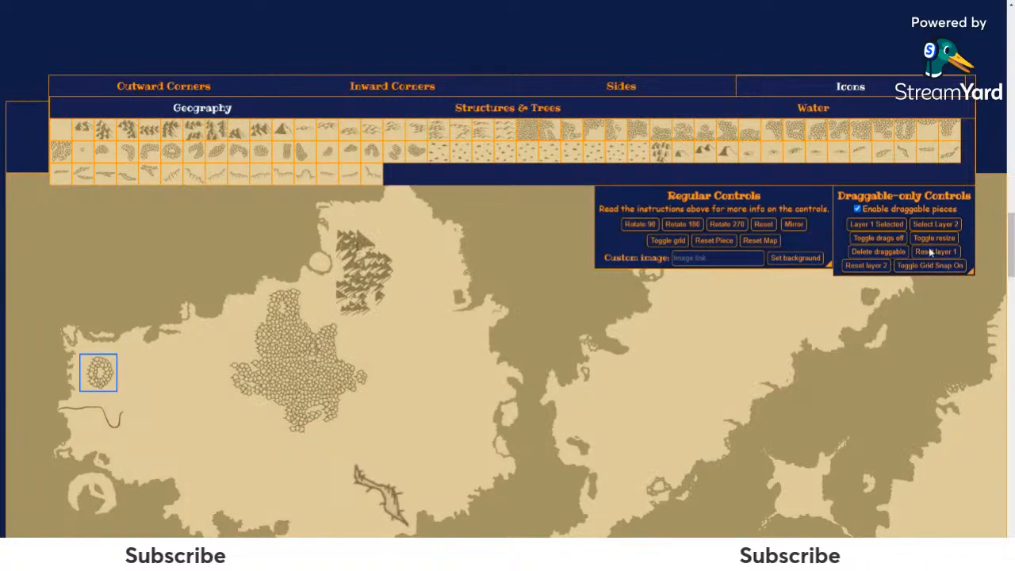
left_click(890, 253)
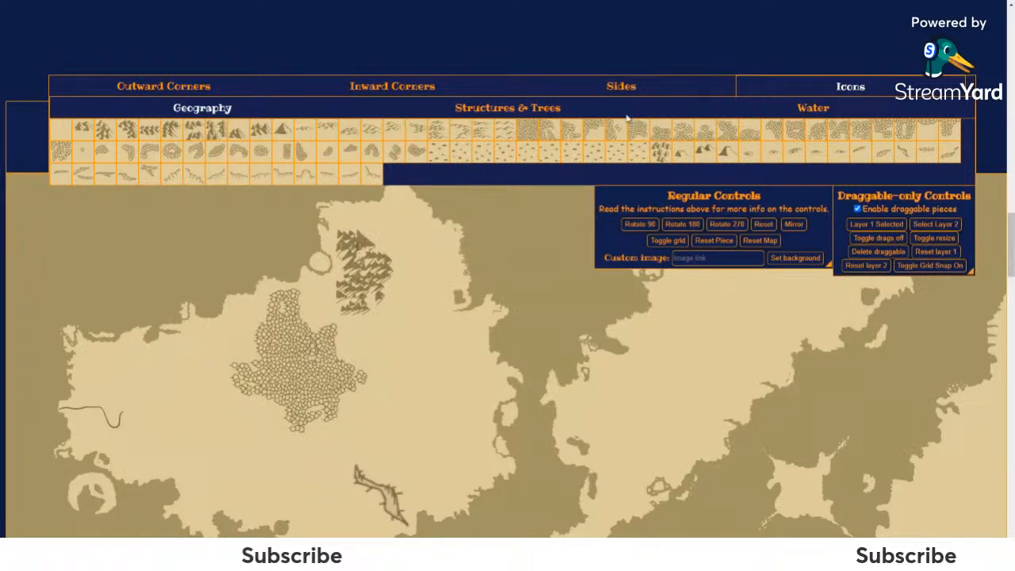
Step: Add a diagonal river piece, rotate it, and join it to the eastern end of the curved river segment
left_click(799, 105)
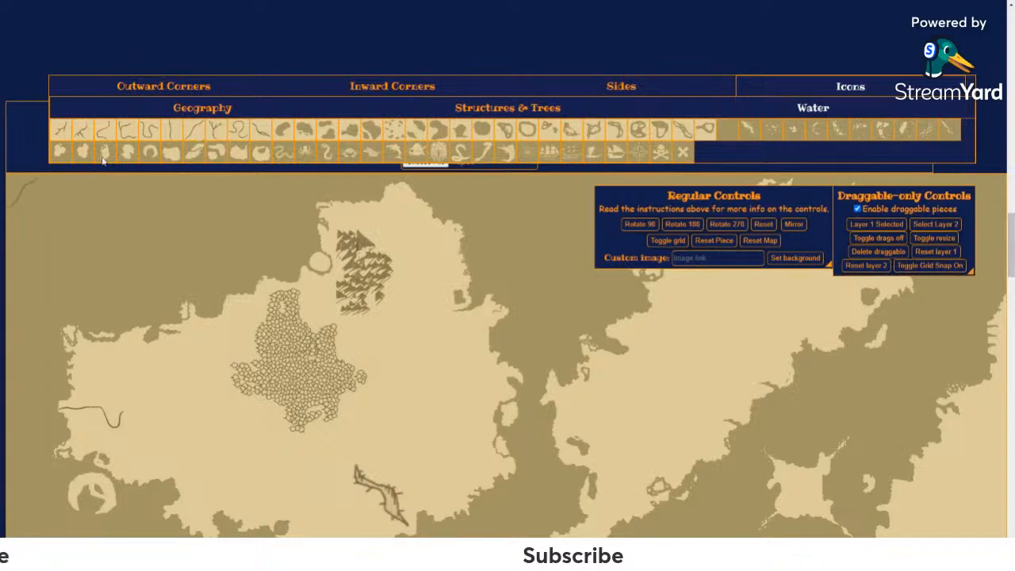
left_click_drag(131, 388, 169, 430)
left_click(655, 228)
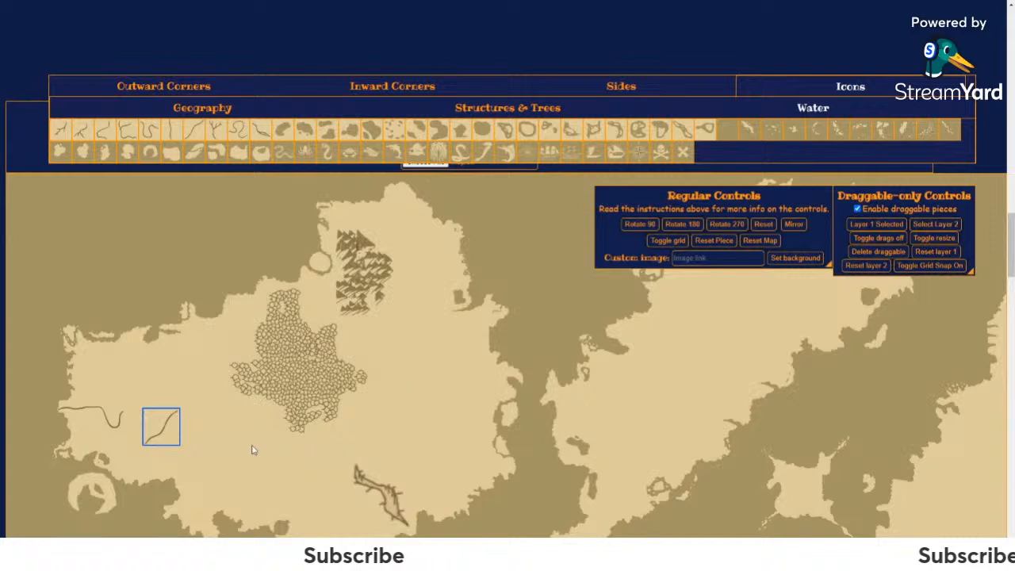
left_click(160, 424)
left_click_drag(159, 425, 143, 409)
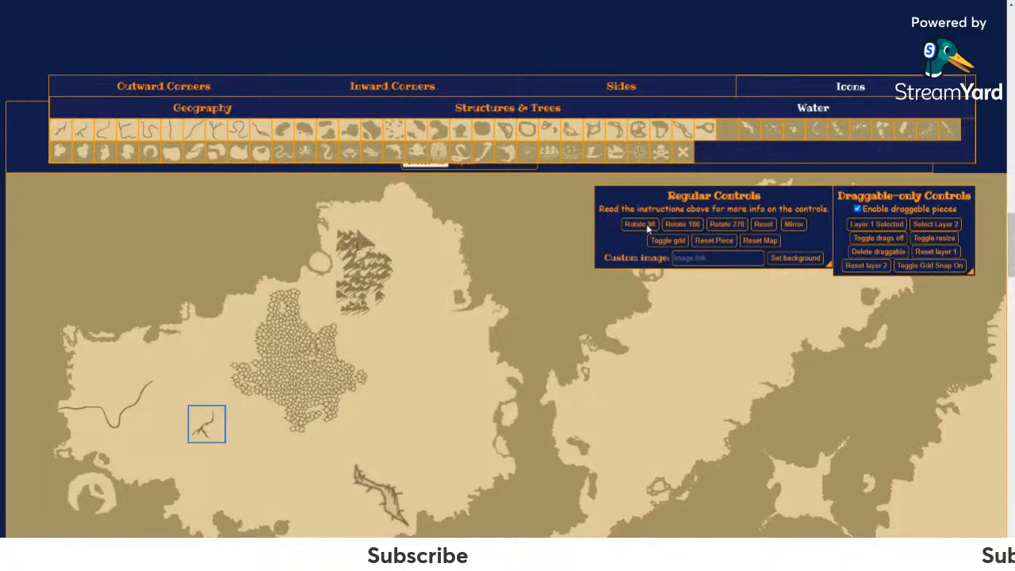
Step: Rotate the branching river piece 270 degrees, join it to the curved west-coast river, and resize the lake piece beside the small forest
left_click(731, 226)
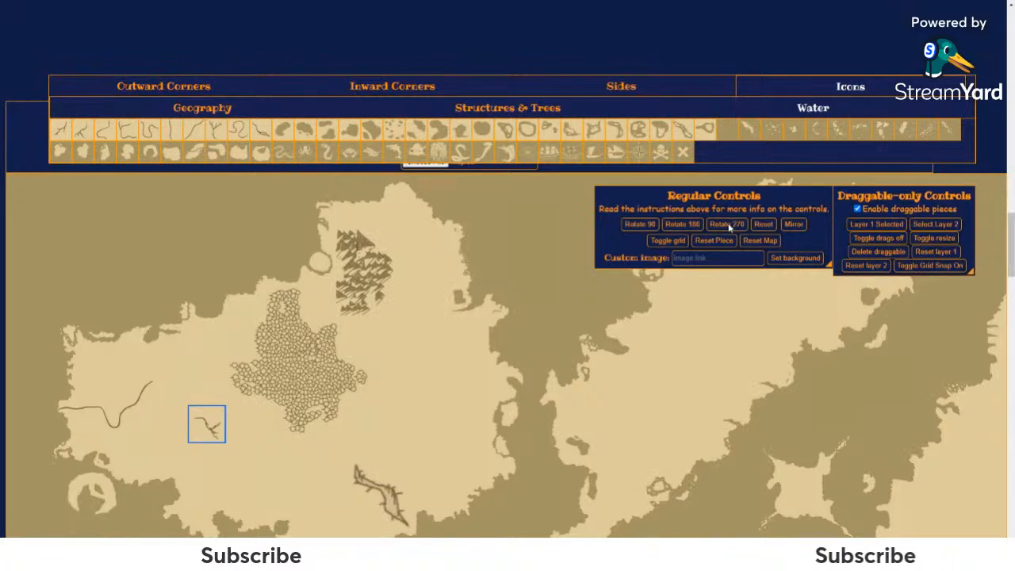
left_click_drag(205, 428, 140, 428)
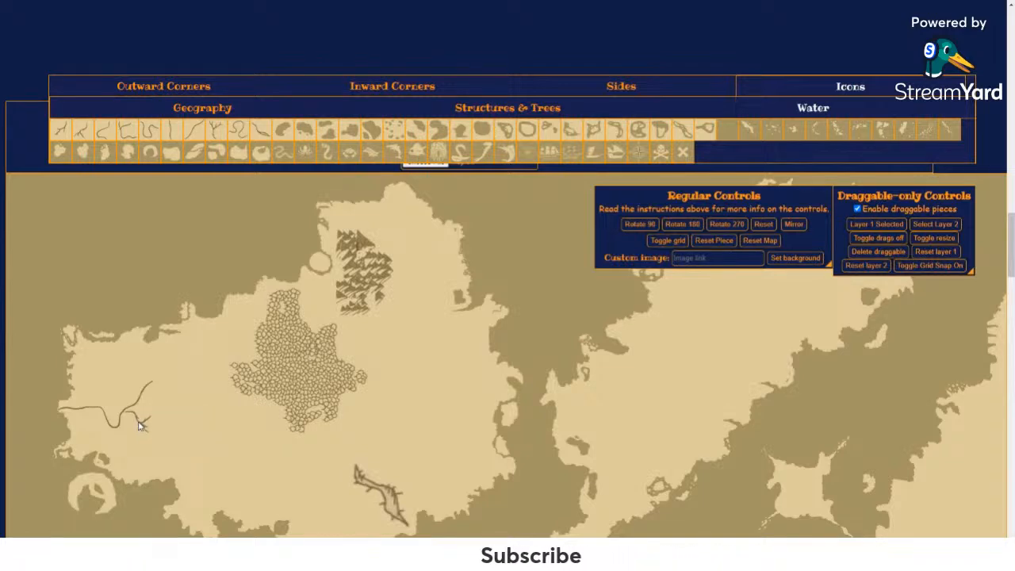
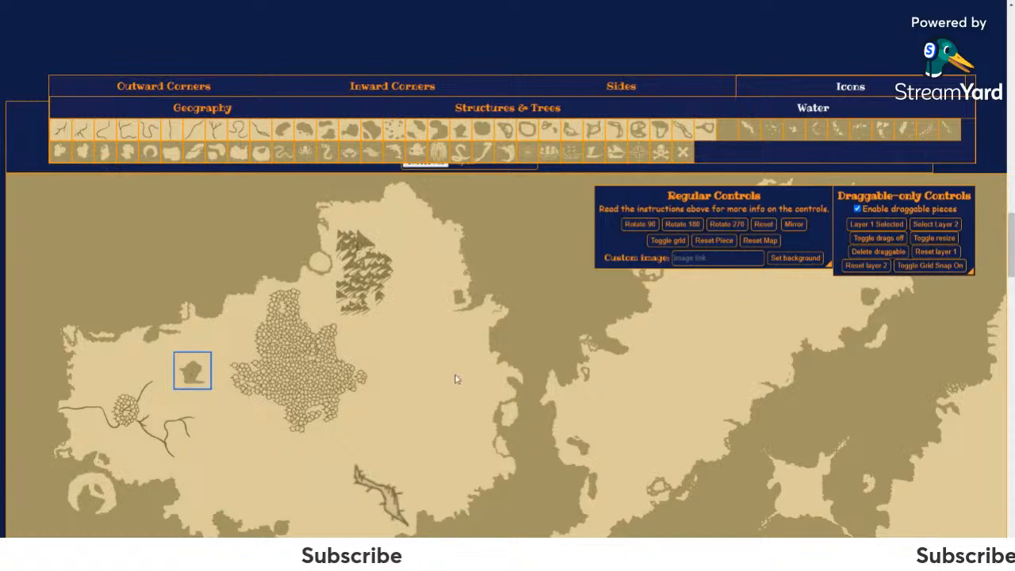
left_click(934, 238)
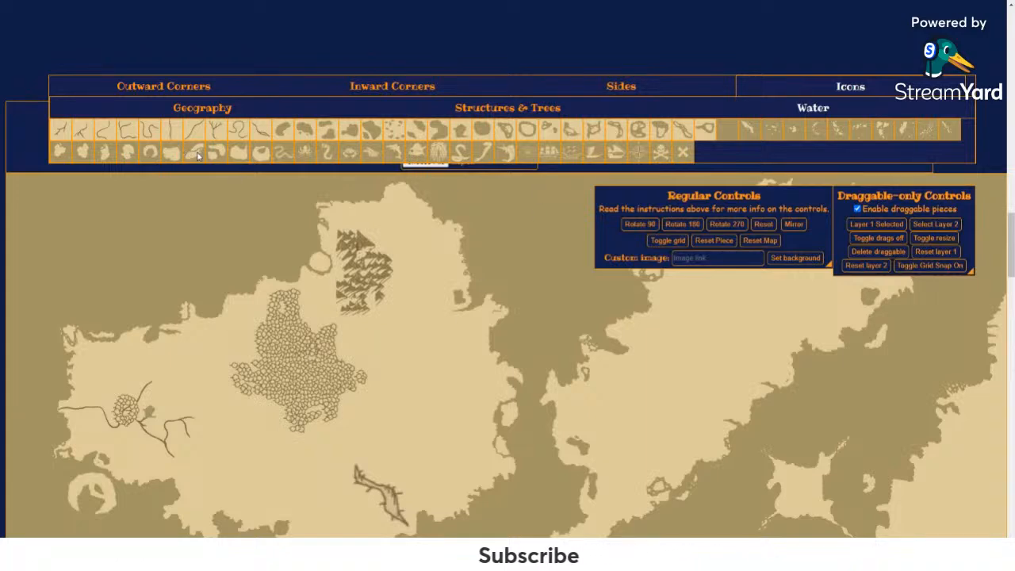
Step: Add another branching river piece and attach it south of the river junction below the small forest
right_click(101, 143)
left_click(68, 135)
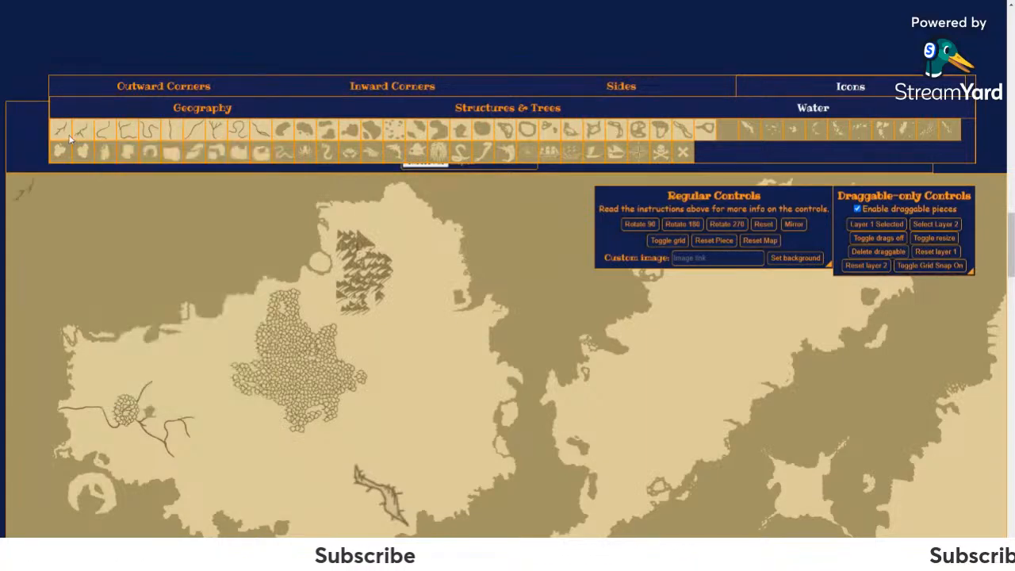
left_click_drag(28, 193, 138, 437)
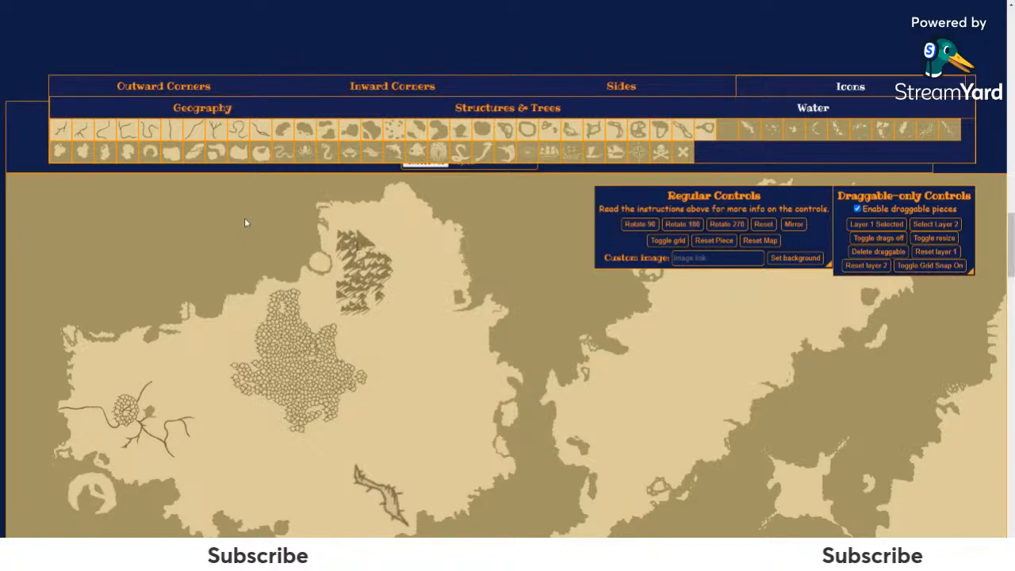
Step: Add a compass rose piece and enlarge it to several times its original size
right_click(537, 140)
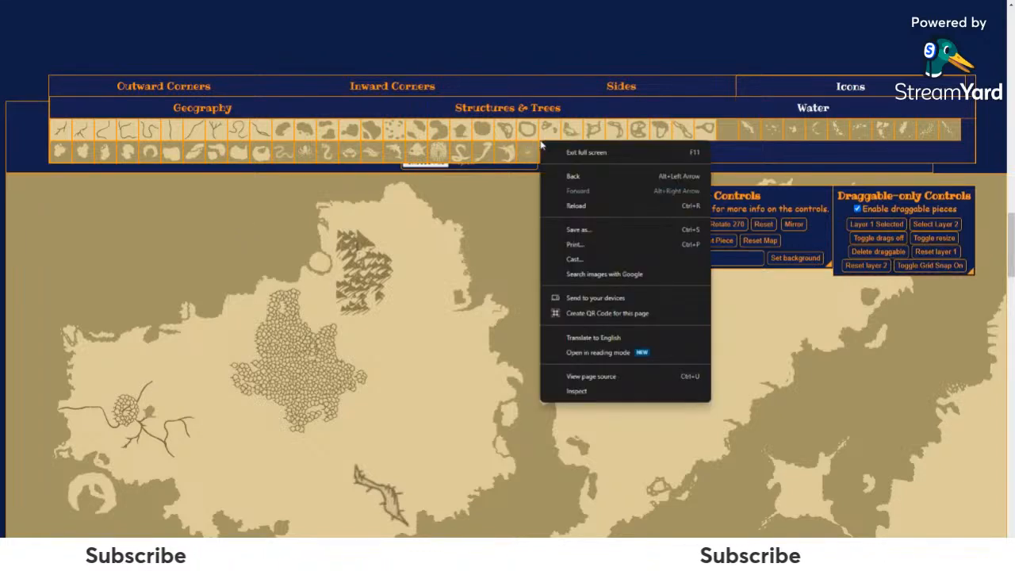
left_click(760, 145)
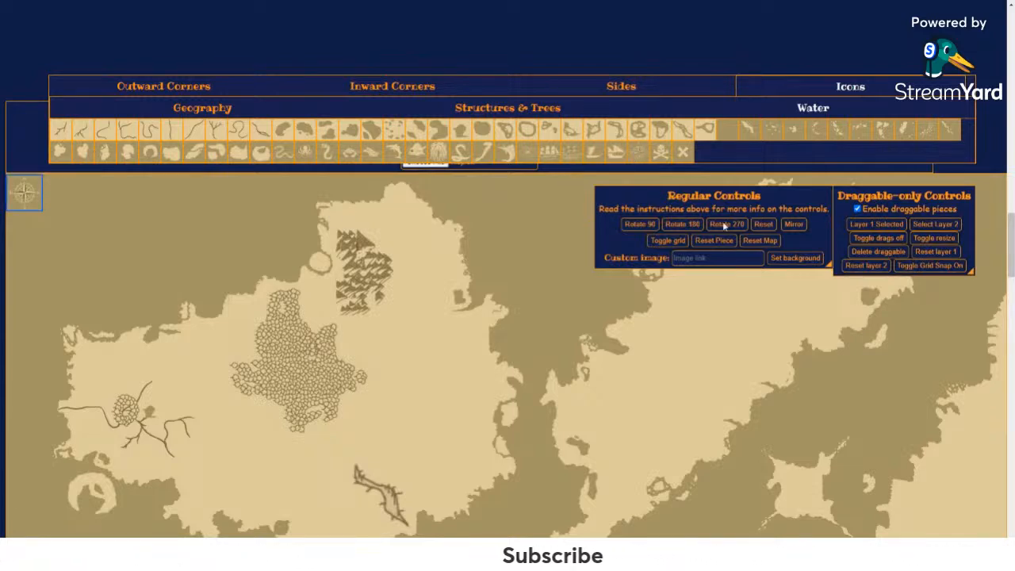
left_click(940, 240)
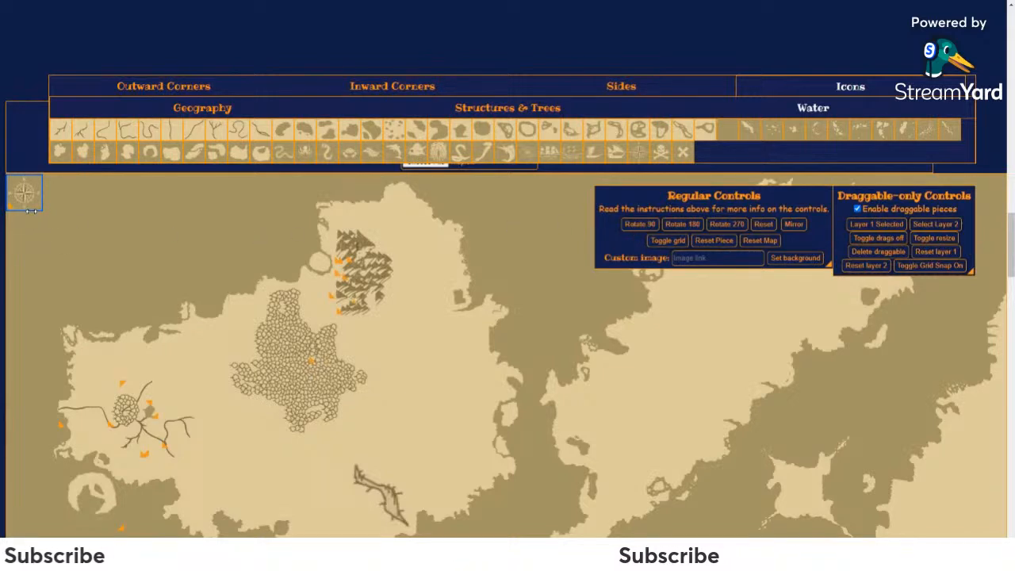
left_click_drag(30, 209, 111, 229)
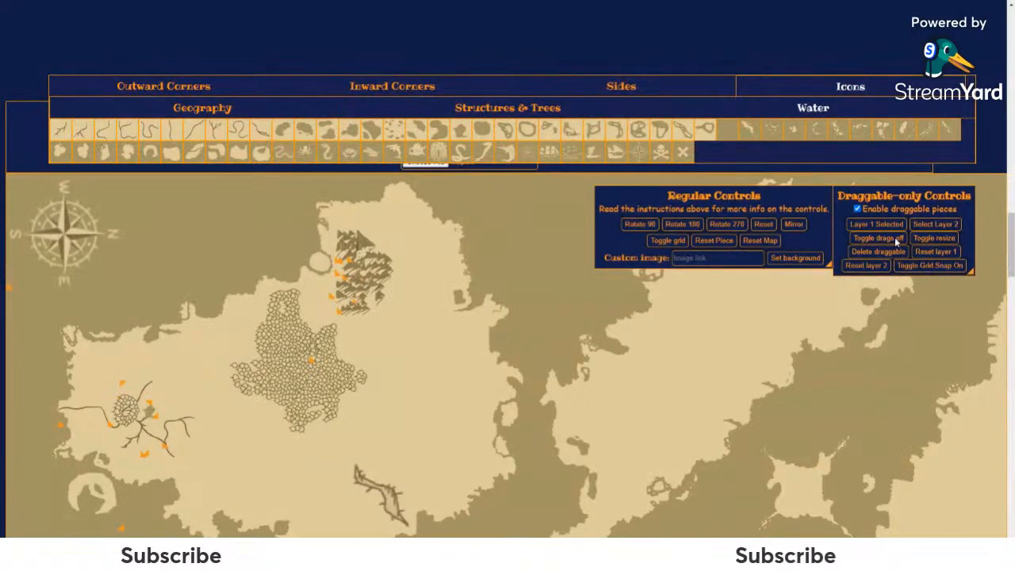
left_click(927, 240)
Step: Move the enlarged compass rose to the sea in the southeast corner of the map
left_click_drag(67, 248, 946, 327)
scroll(380, 388, "down", 6)
scroll(381, 388, "down", 8)
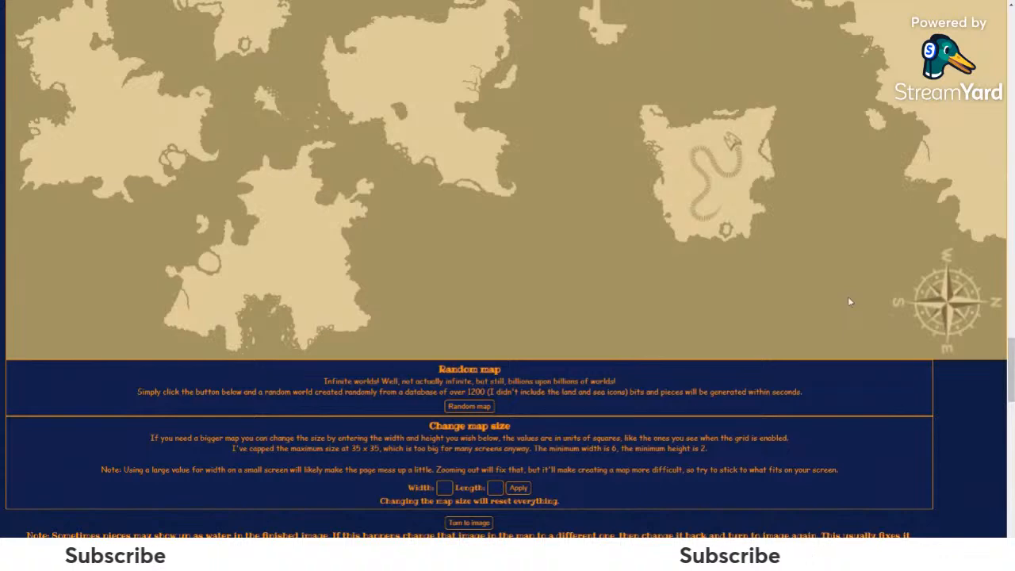
Step: Add a tapering curved river piece and place it from the southern river branch to the northwest continent's southwest coast
scroll(849, 299, "up", 1)
scroll(848, 302, "up", 10)
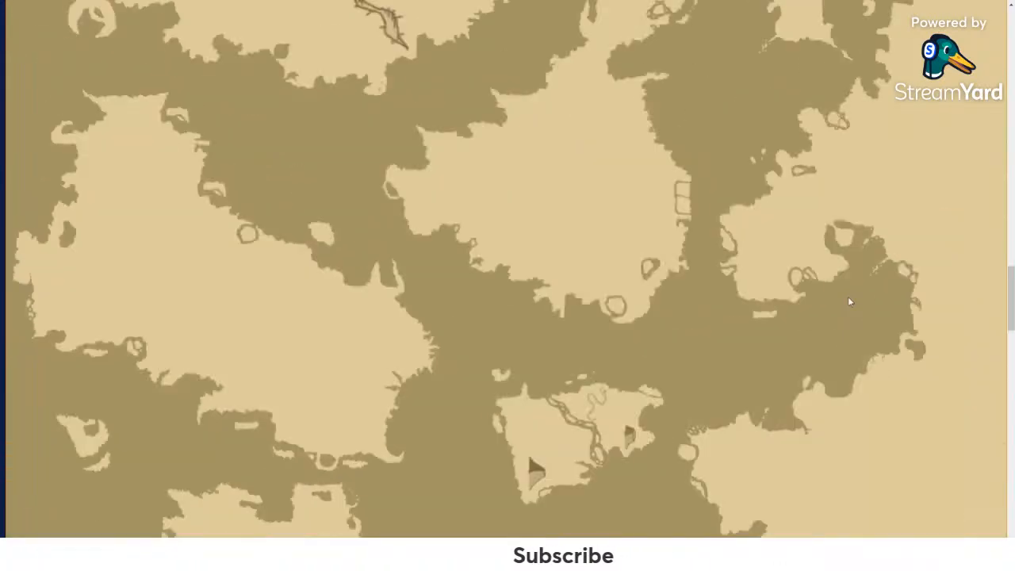
scroll(819, 295, "down", 2)
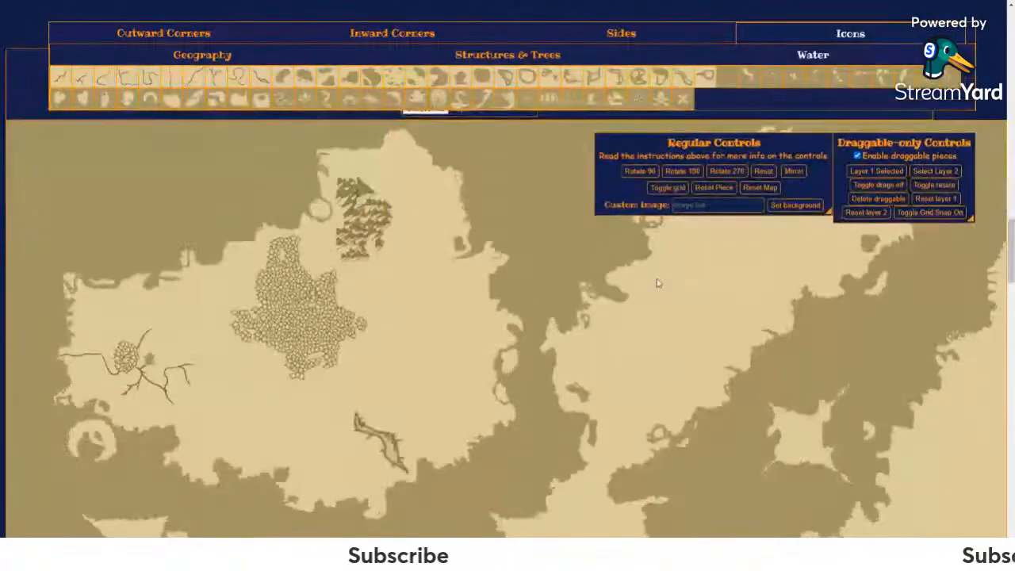
scroll(540, 212, "up", 1)
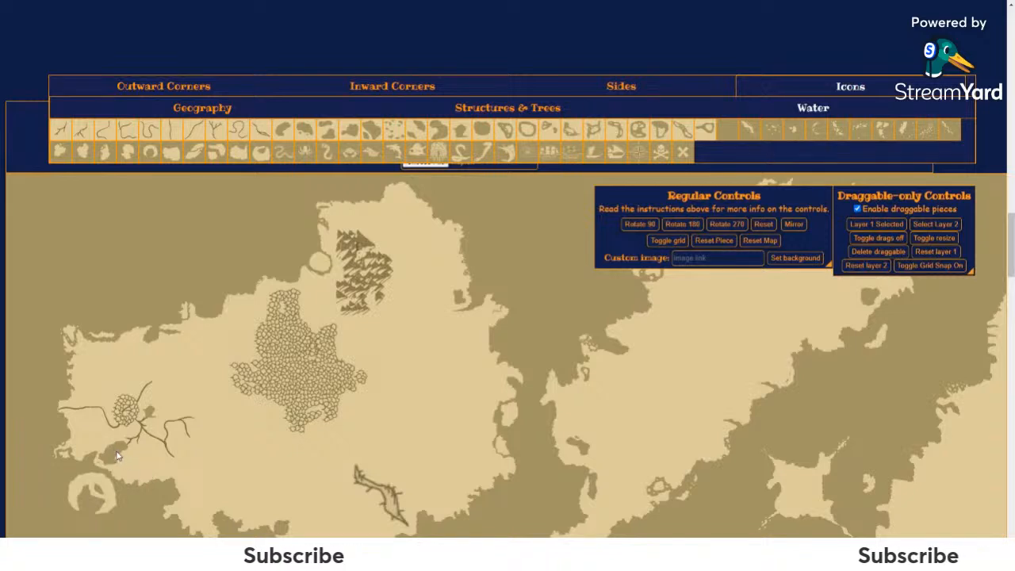
left_click(173, 475)
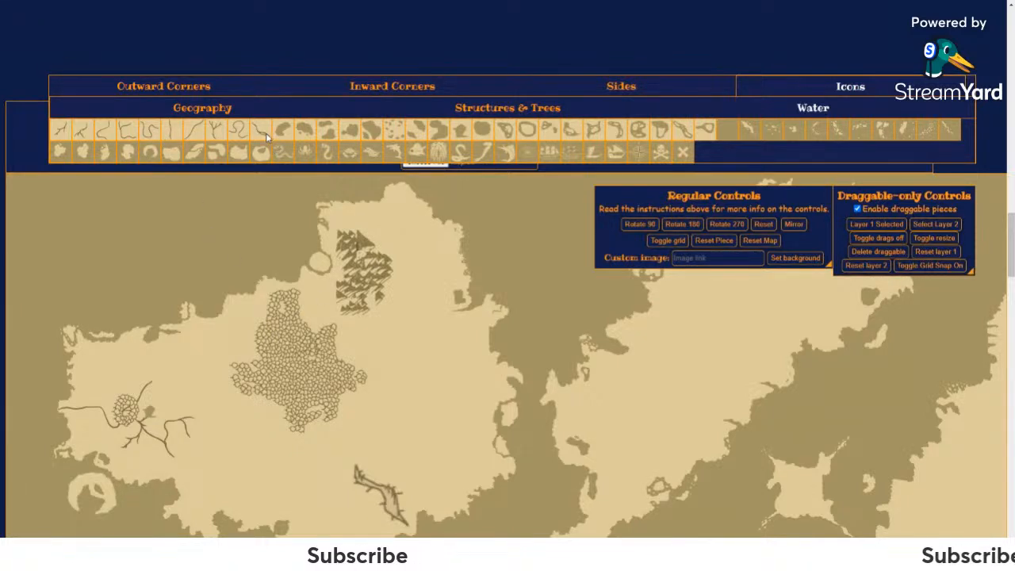
left_click_drag(21, 194, 236, 452)
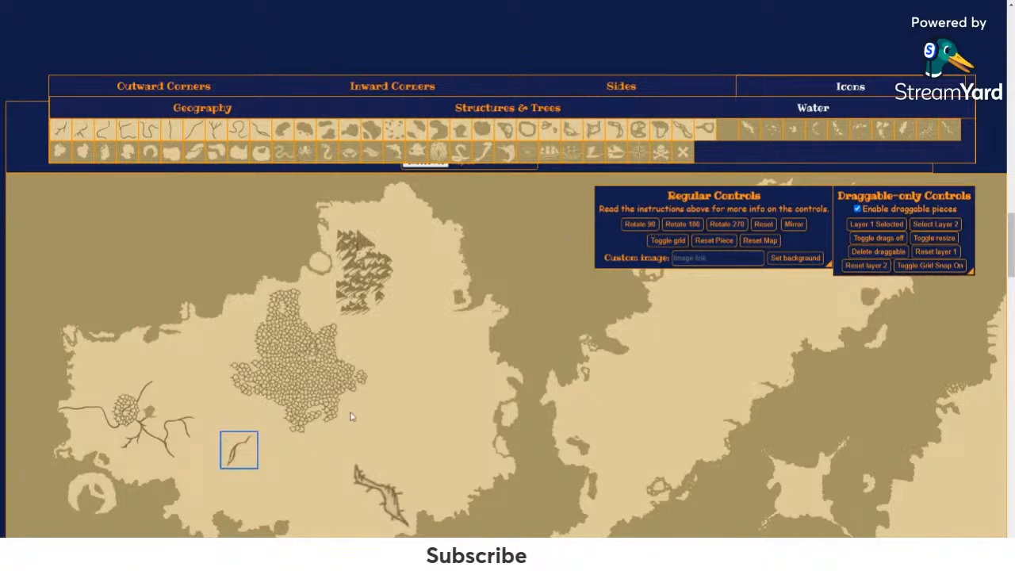
left_click_drag(226, 459, 112, 462)
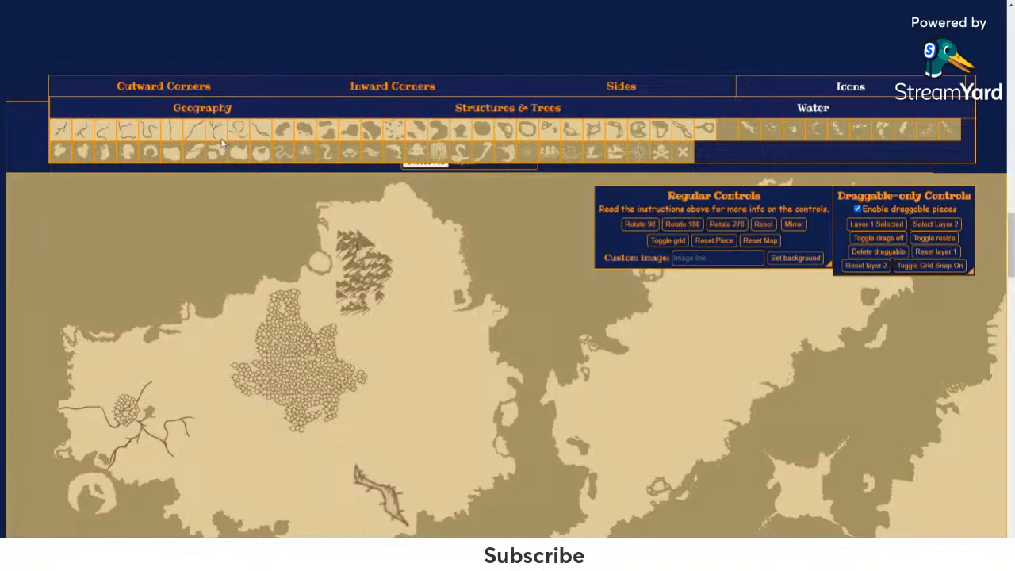
Step: Add a diagonal river piece, adjust its rotation and mirroring, and join it to the eastern river branch towards the large forest
left_click(190, 136)
left_click_drag(25, 186, 216, 401)
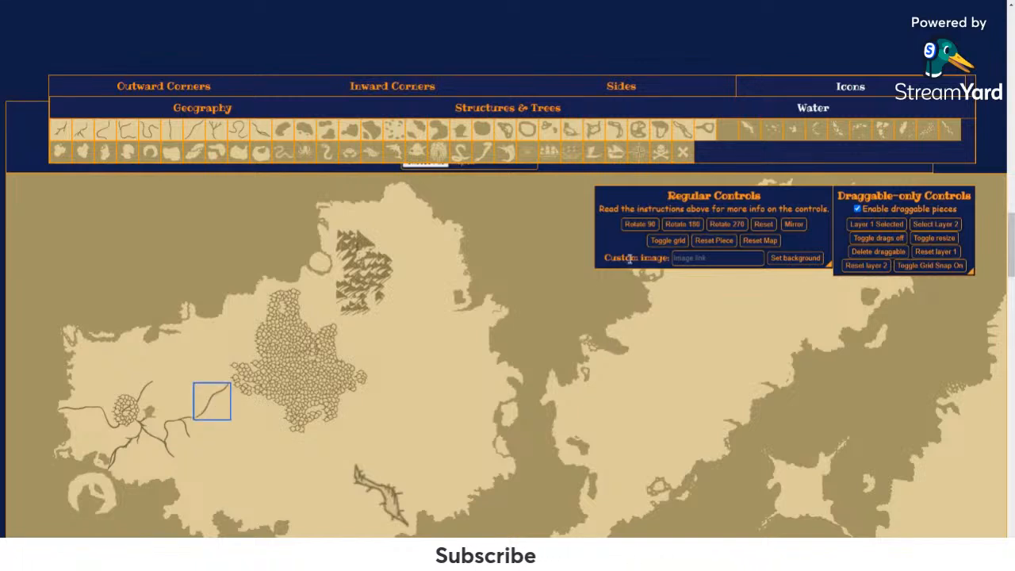
left_click(641, 224)
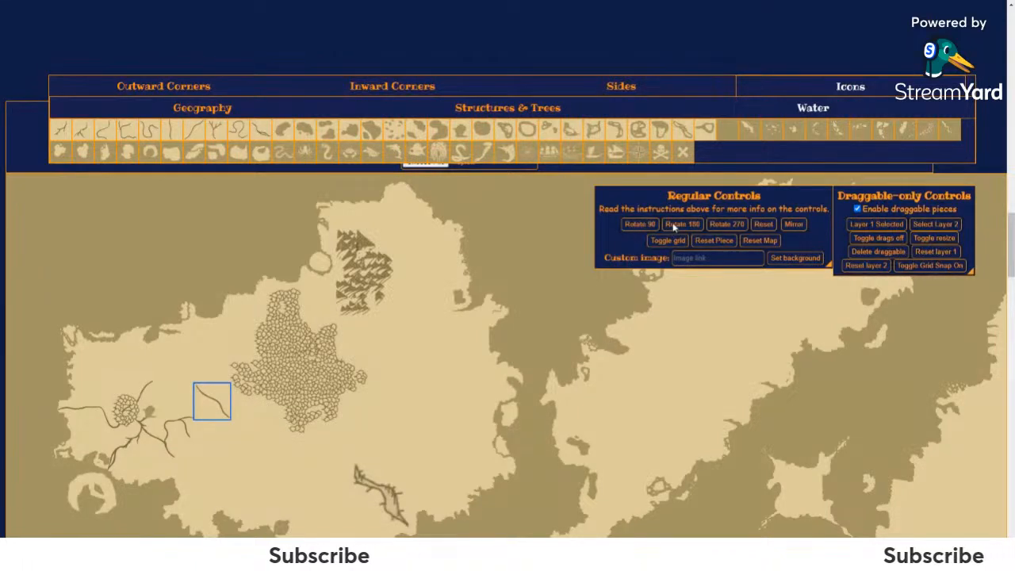
left_click(719, 226)
left_click(761, 224)
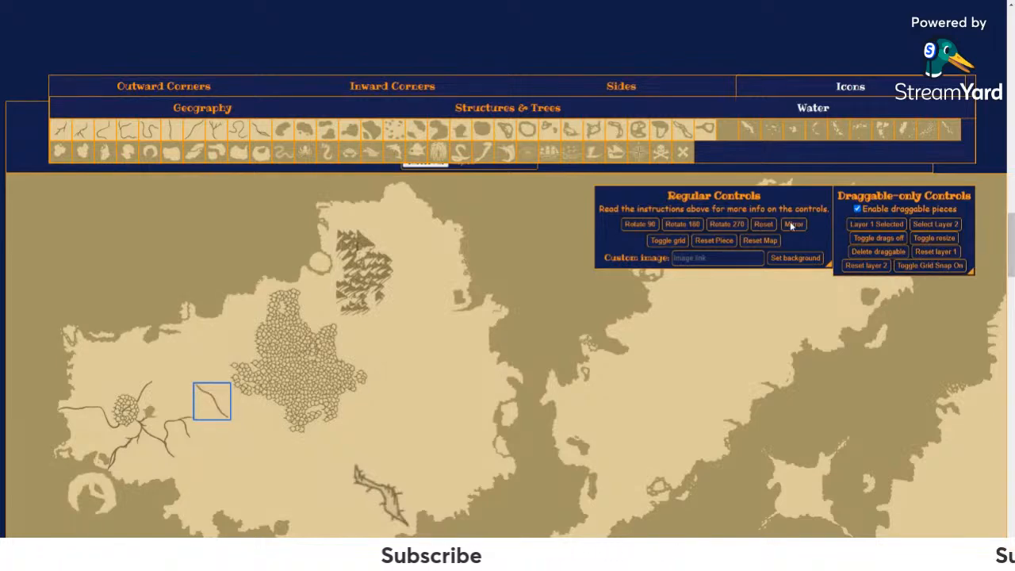
left_click(764, 225)
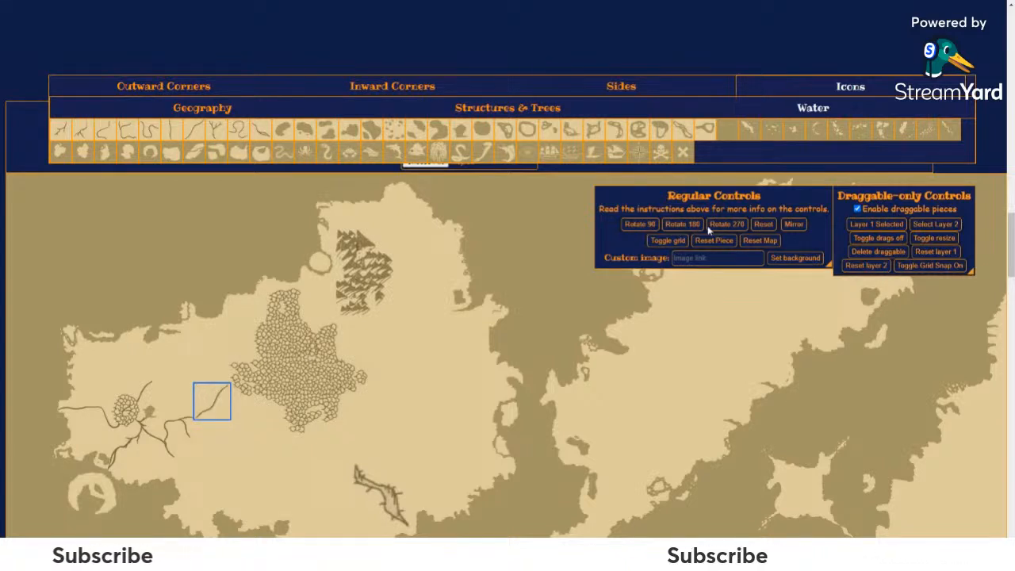
left_click(795, 227)
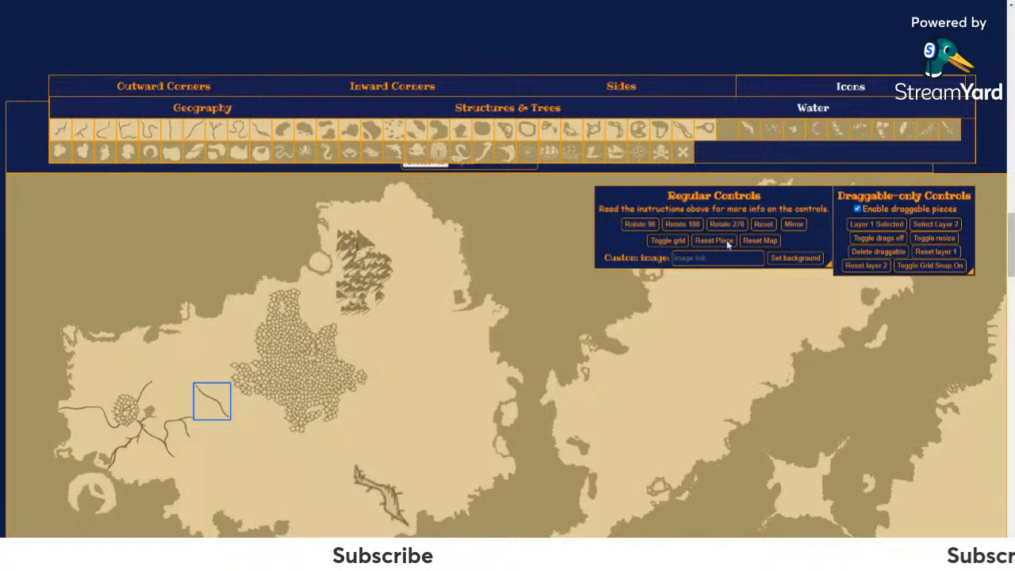
left_click(795, 228)
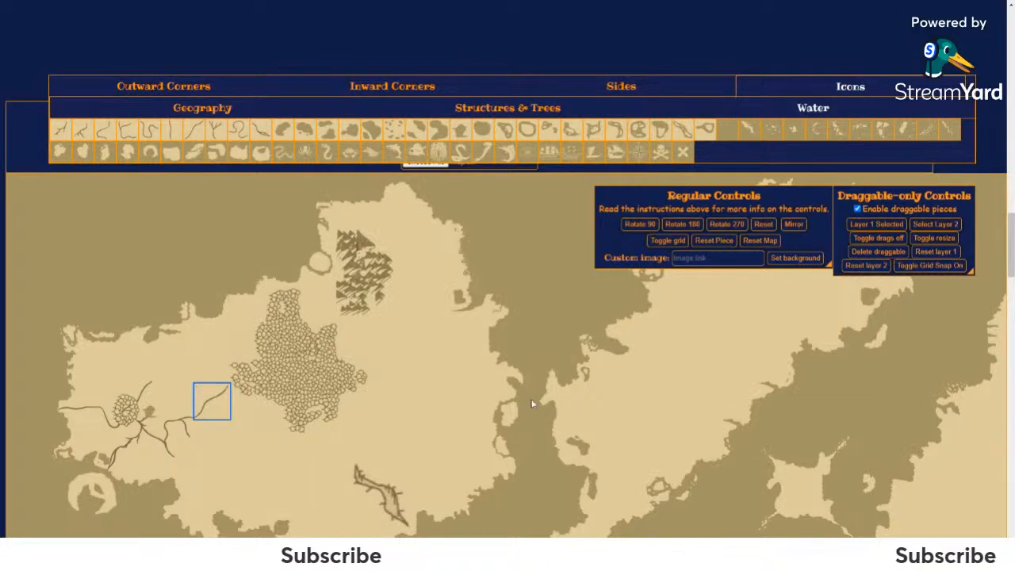
left_click(184, 401)
left_click_drag(216, 403, 211, 403)
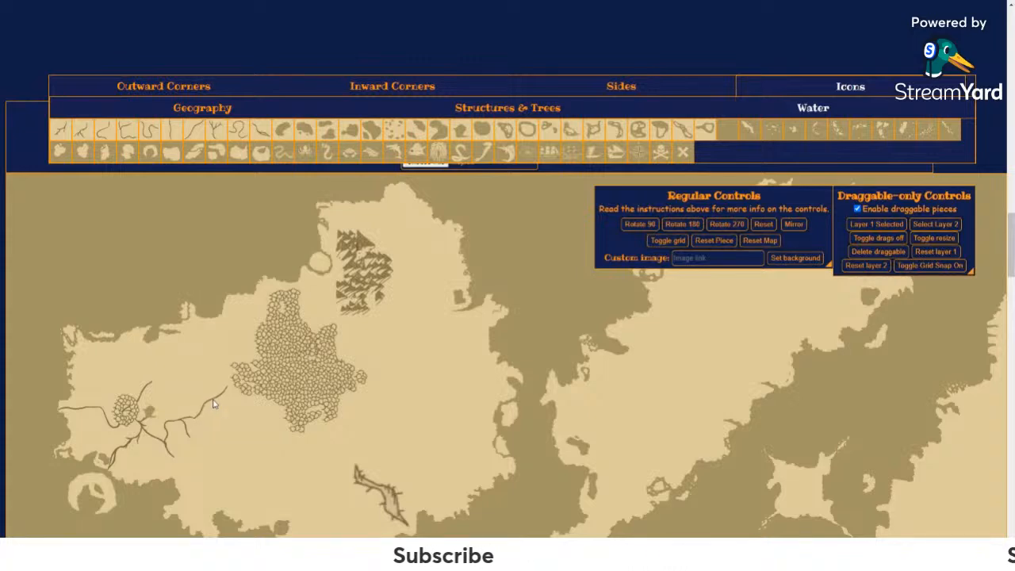
left_click_drag(212, 404, 205, 403)
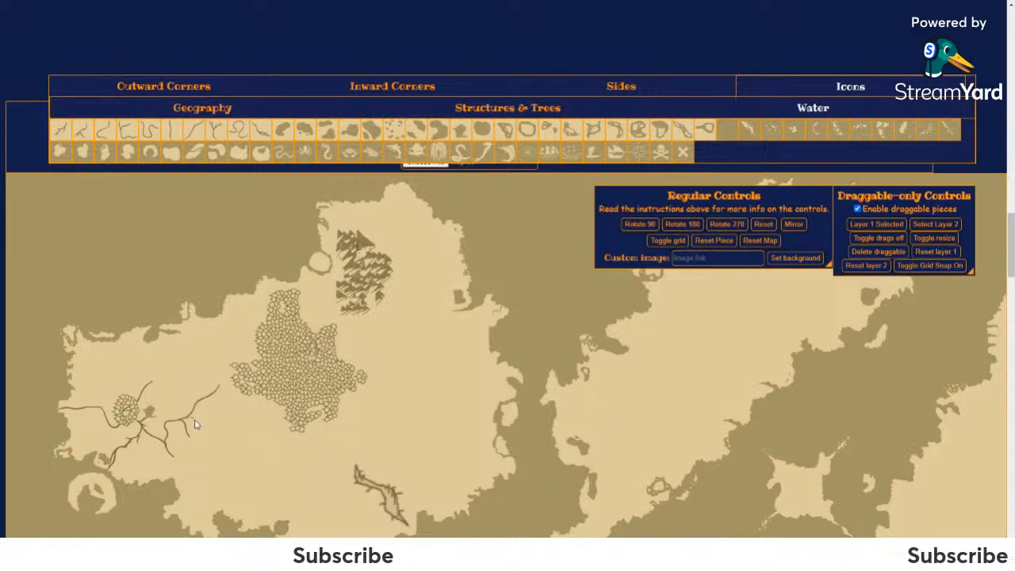
left_click(154, 279)
left_click(639, 224)
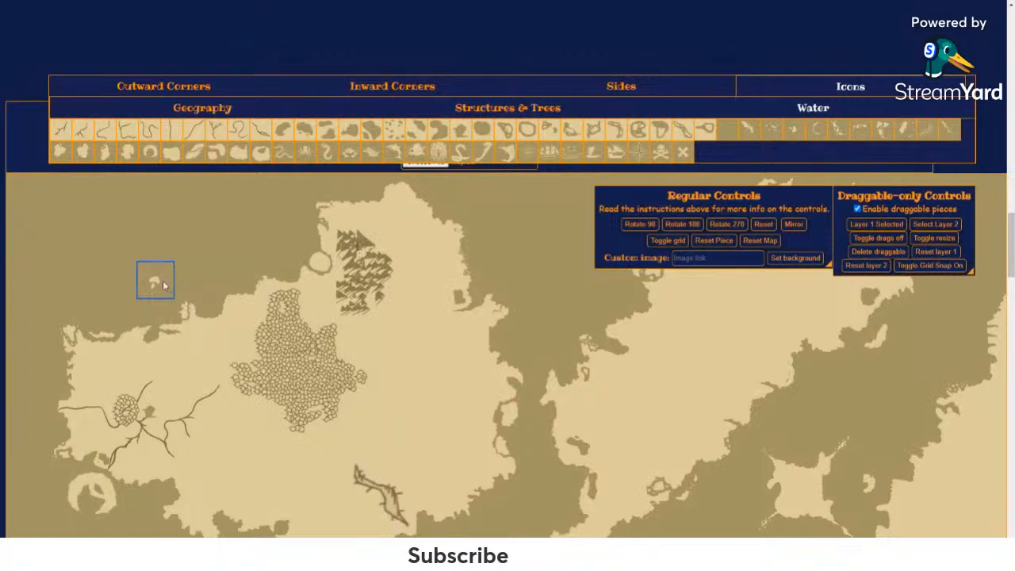
left_click_drag(156, 282, 194, 434)
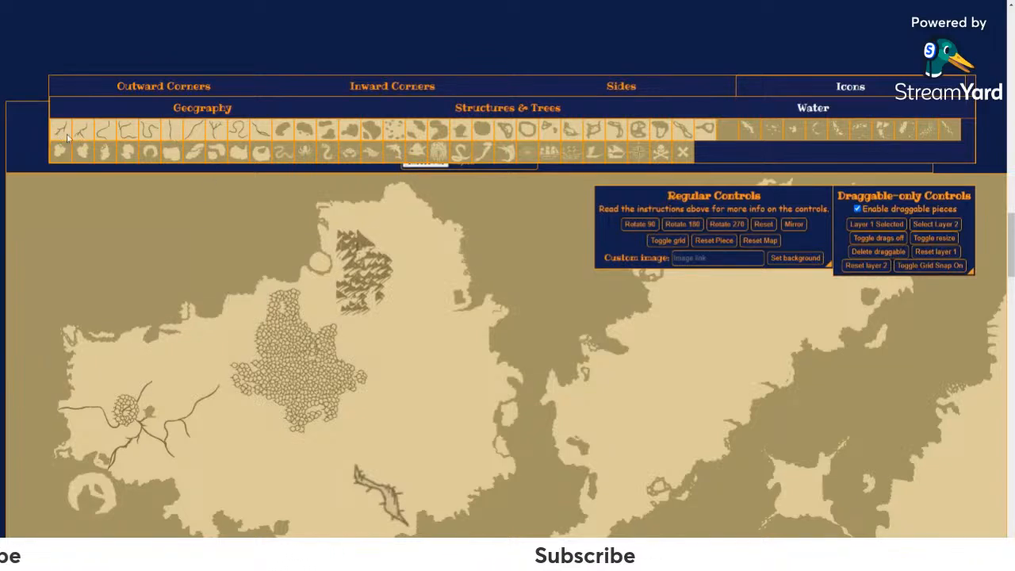
Step: Add a nearly straight river piece, rotate it 90 degrees, and extend the diagonal river with it into the large forest
left_click(176, 135)
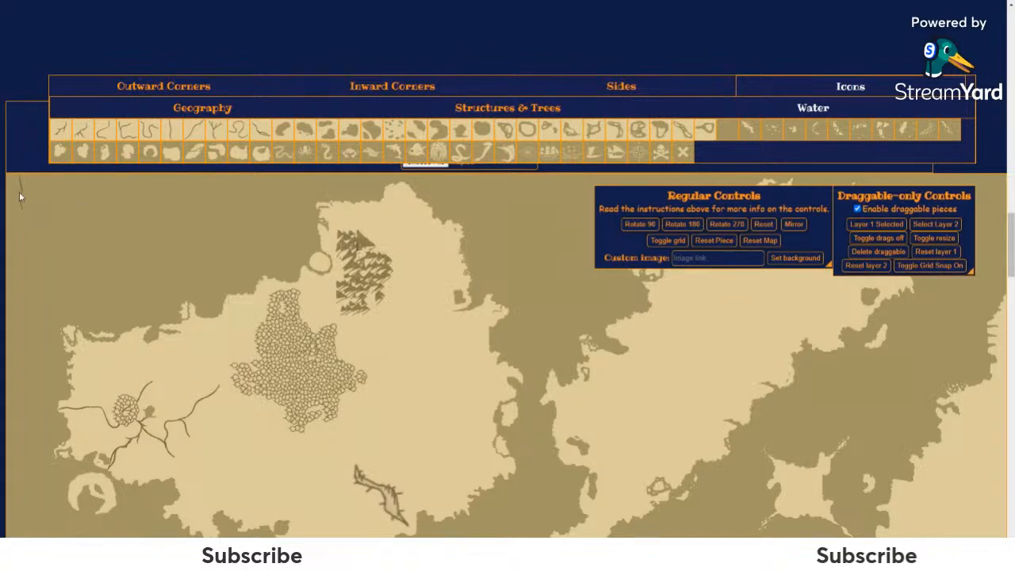
left_click(645, 226)
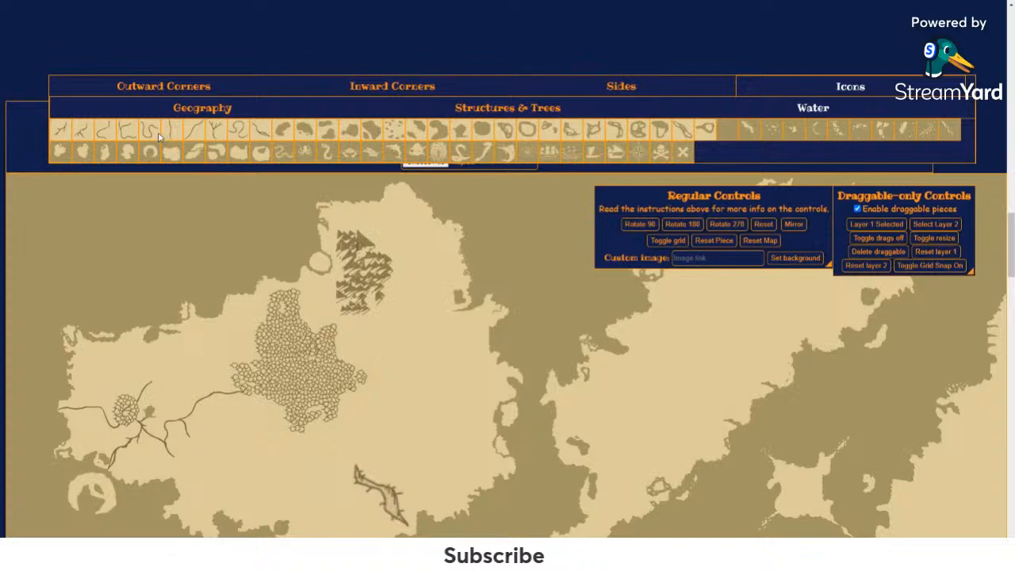
Step: Add a looping river piece, rotate and mirror it, and join it to the short southern branch below the diagonal river
left_click(240, 130)
left_click_drag(32, 189, 221, 436)
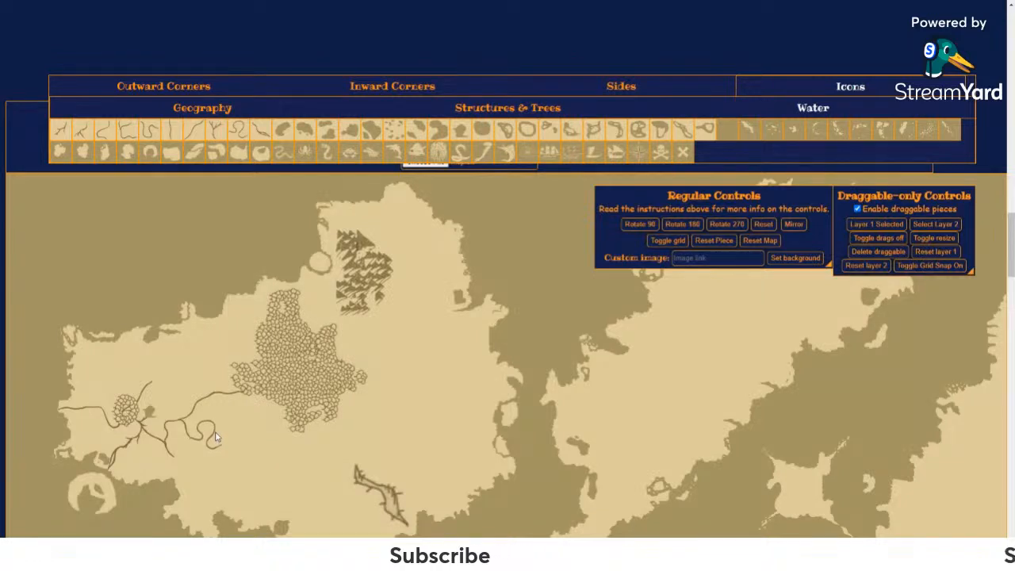
left_click(210, 436)
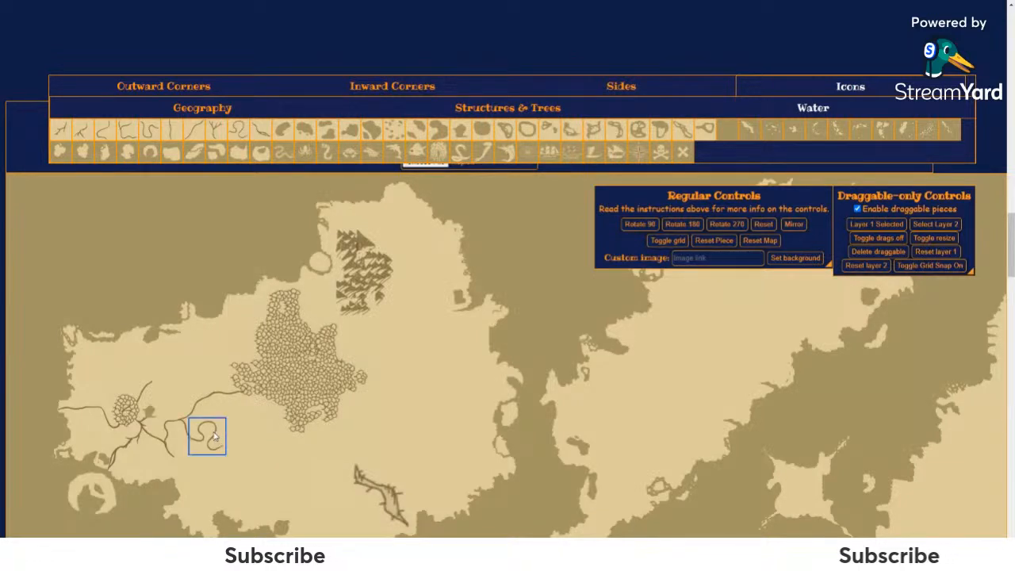
left_click(635, 225)
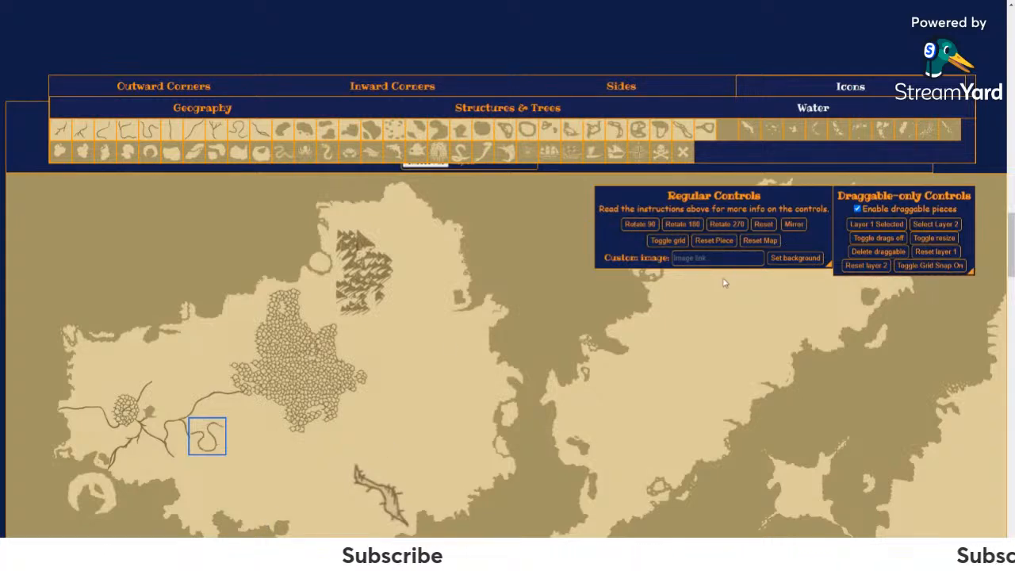
left_click(791, 224)
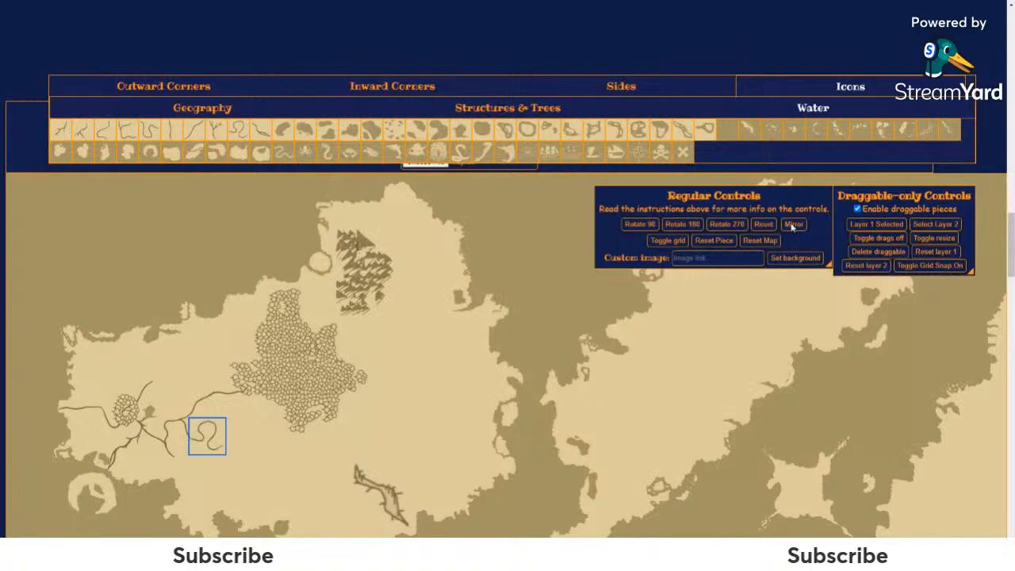
left_click(203, 438)
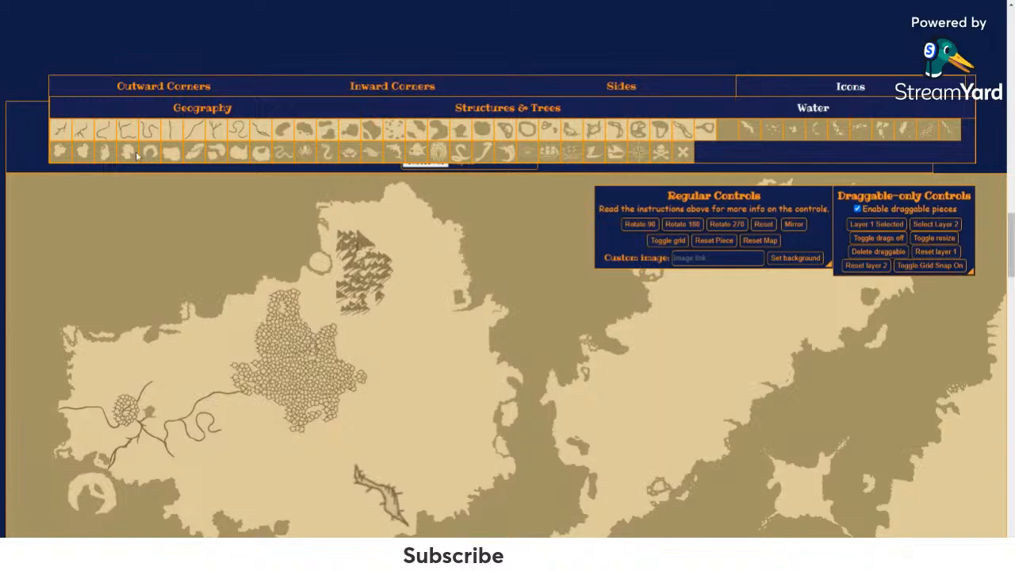
Step: Try adding another nearly straight river piece to the map, then discard it
left_click_drag(181, 139, 35, 199)
left_click(33, 193)
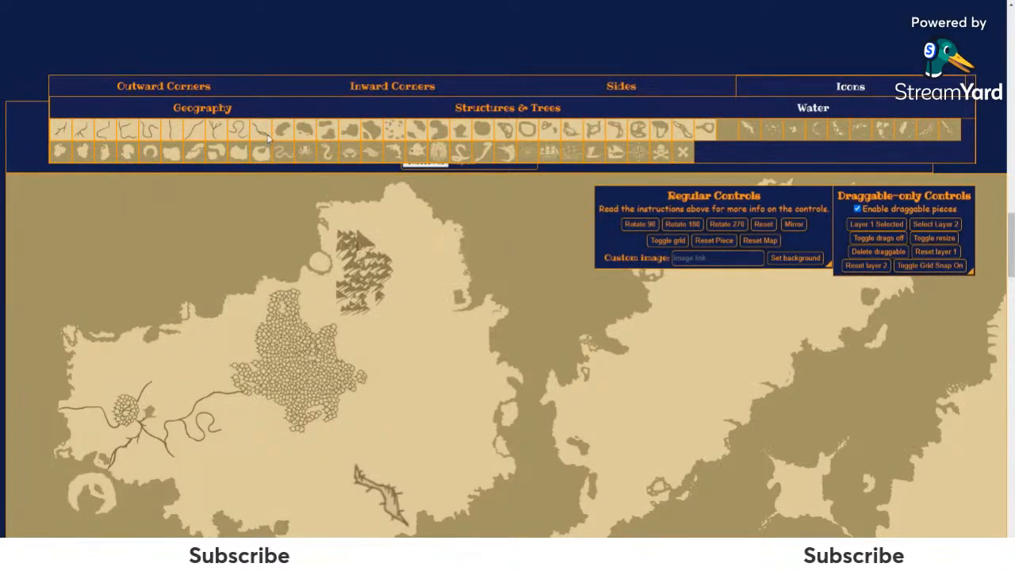
Step: Add a tapering river piece, rotate and mirror it, and join it to the open end of the looping river
left_click_drag(266, 132, 20, 207)
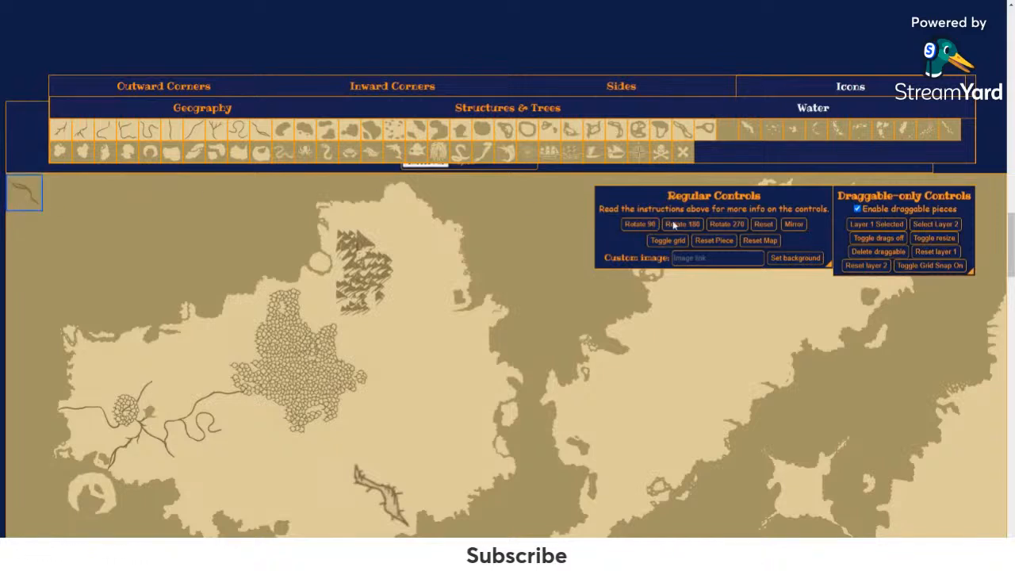
left_click_drag(22, 193, 234, 445)
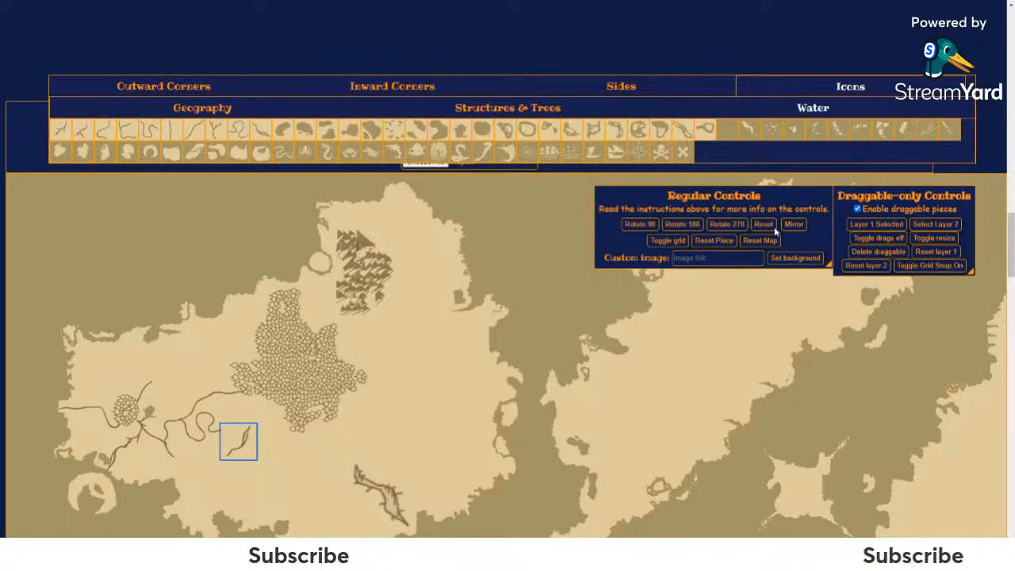
left_click(794, 225)
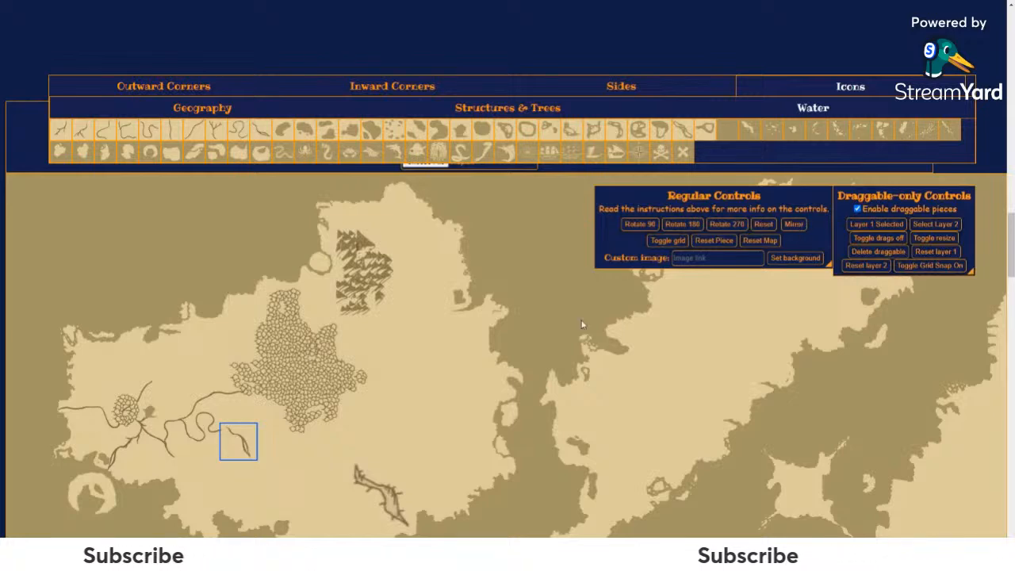
left_click(244, 454)
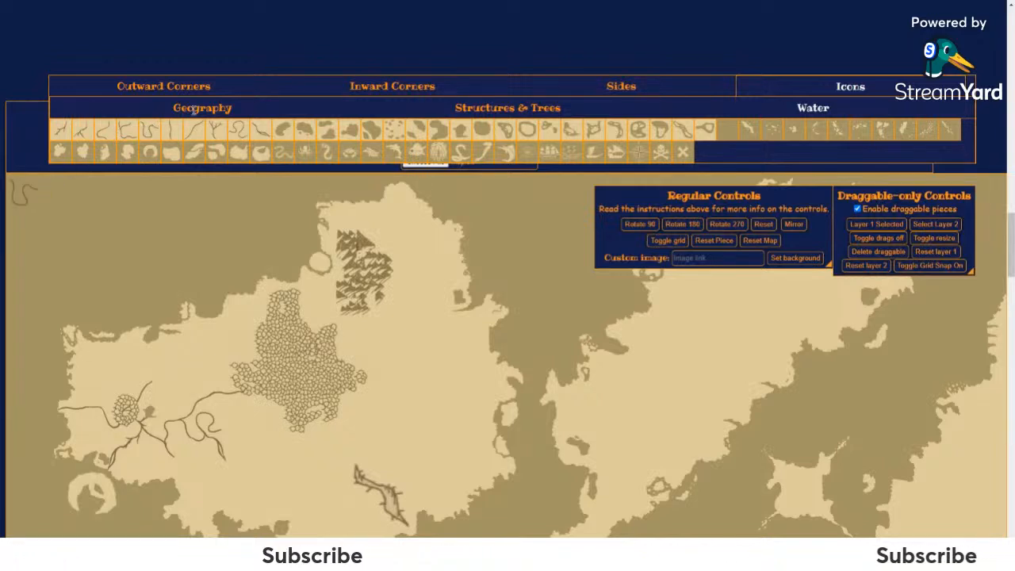
Step: Discard the spare winding river piece and try a rotated, nearly straight piece at the end of the southern river
left_click(172, 130)
left_click_drag(23, 197, 91, 226)
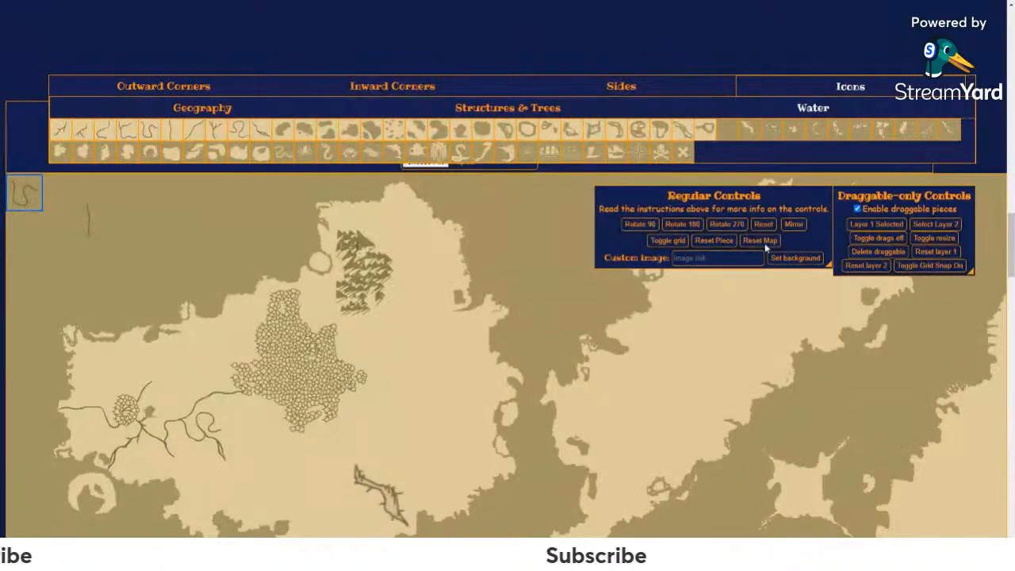
left_click(876, 253)
left_click(88, 224)
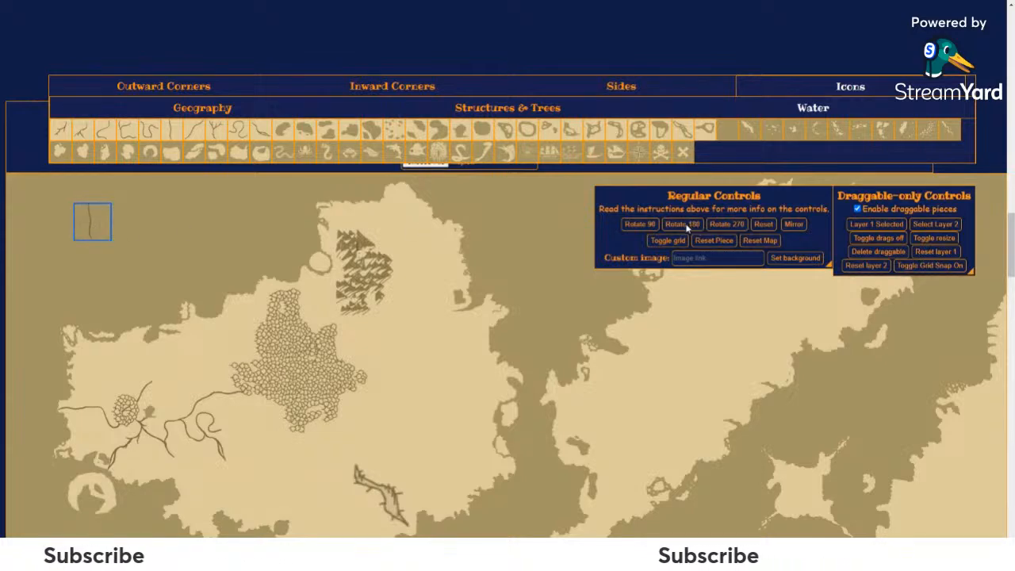
left_click(650, 226)
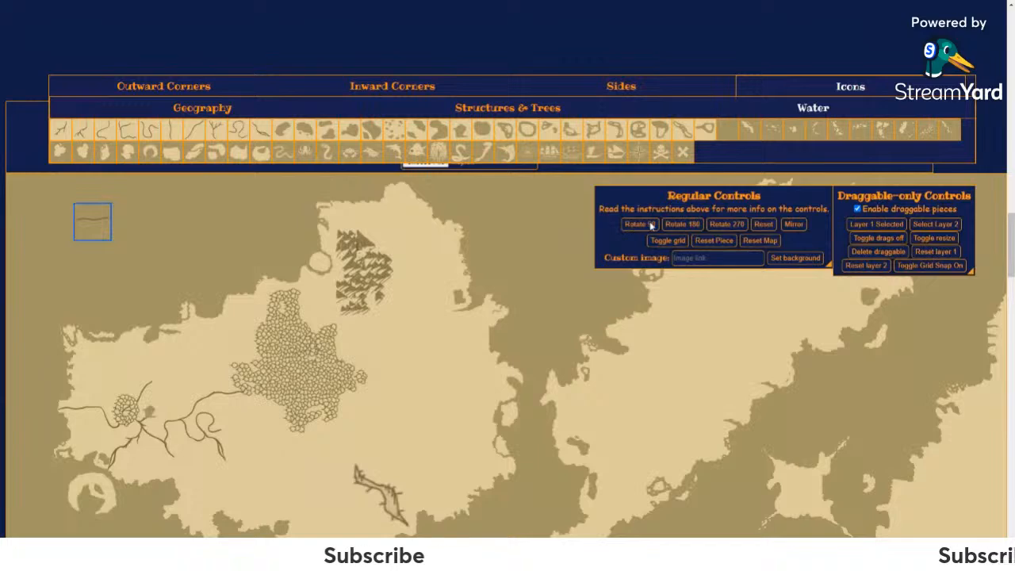
left_click(720, 225)
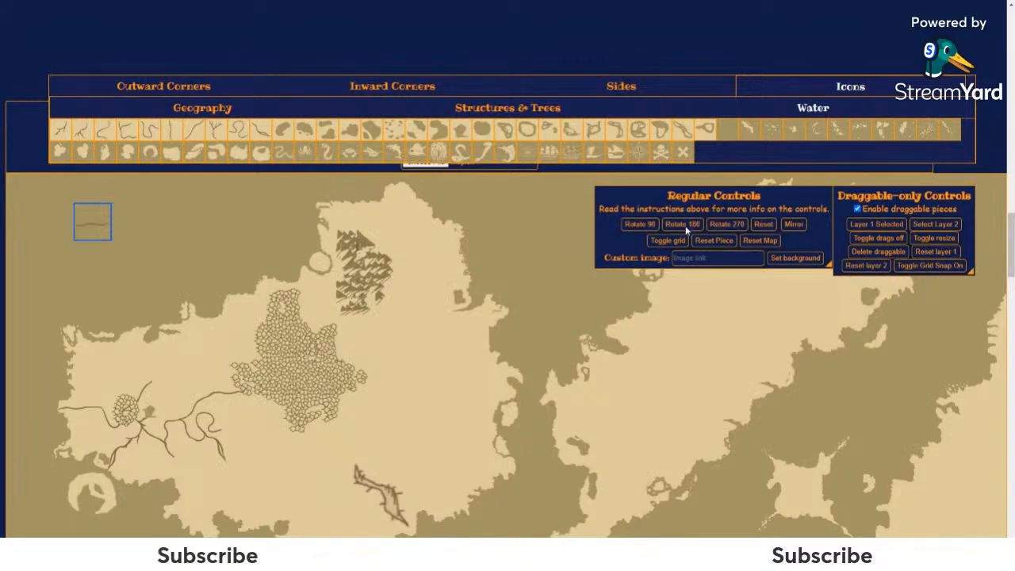
left_click(94, 227)
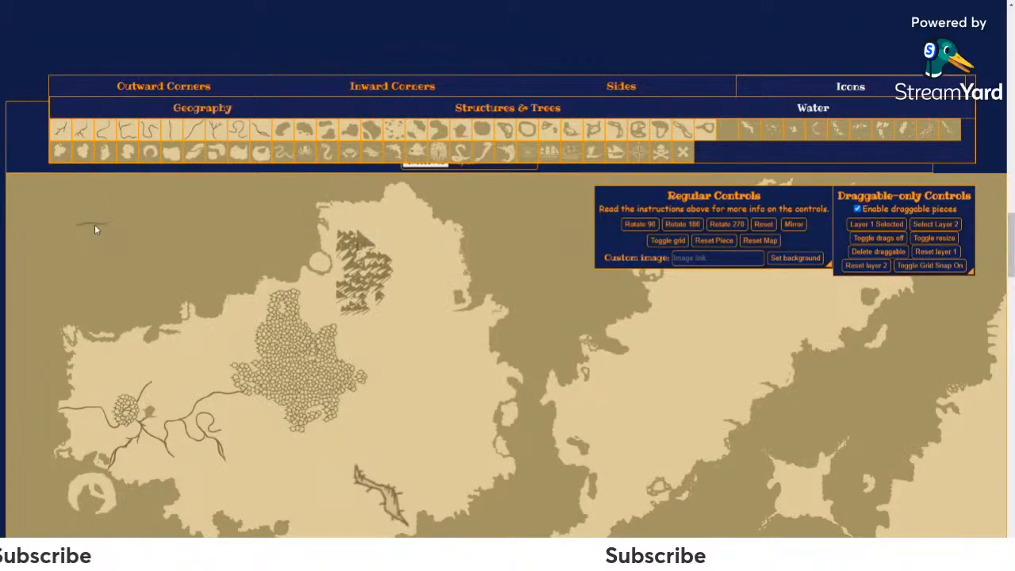
left_click(228, 465)
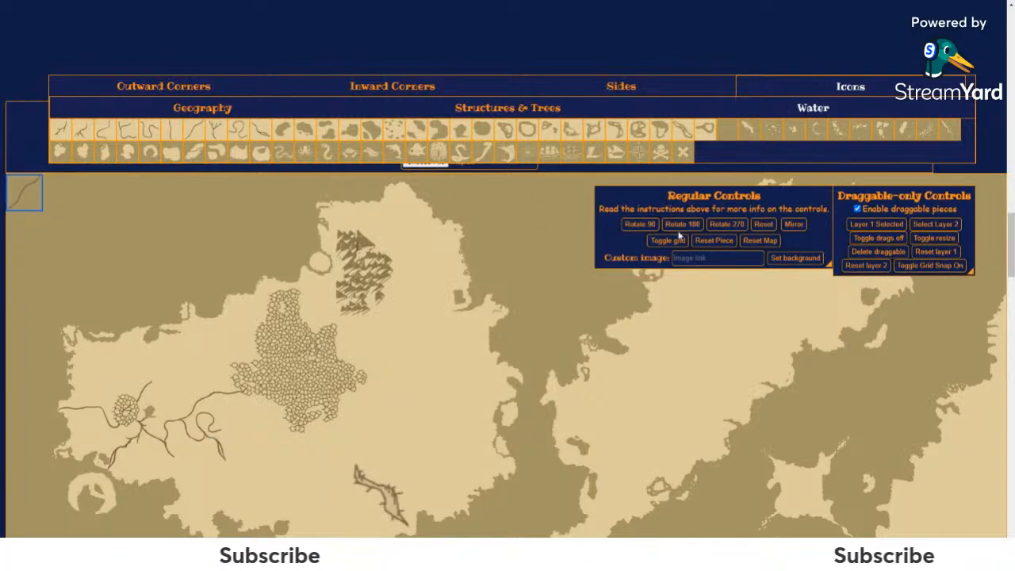
Step: Turn the diagonal river piece to slope southeast and extend the river below the loop with it
left_click(623, 224)
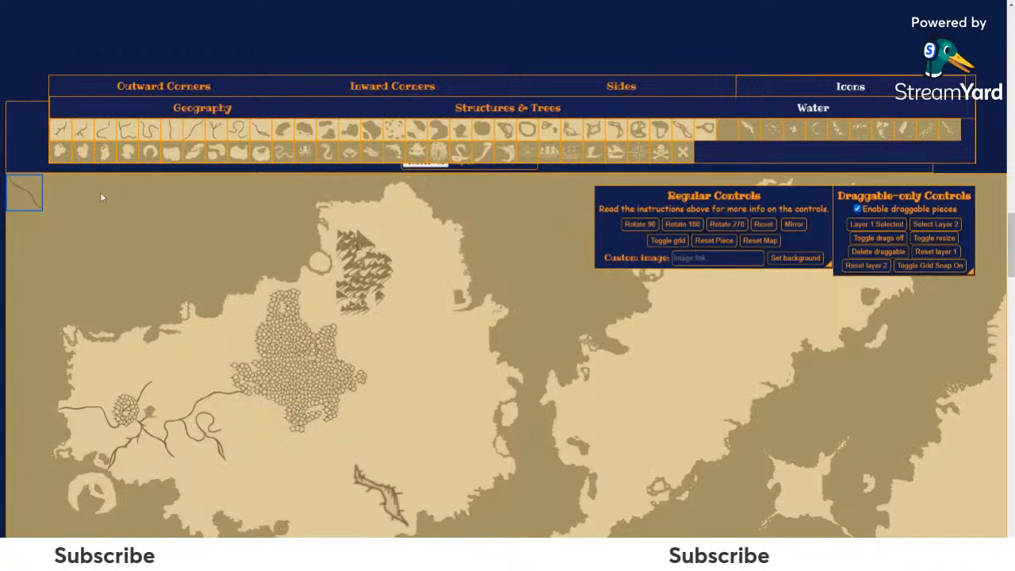
left_click_drag(36, 203, 49, 230)
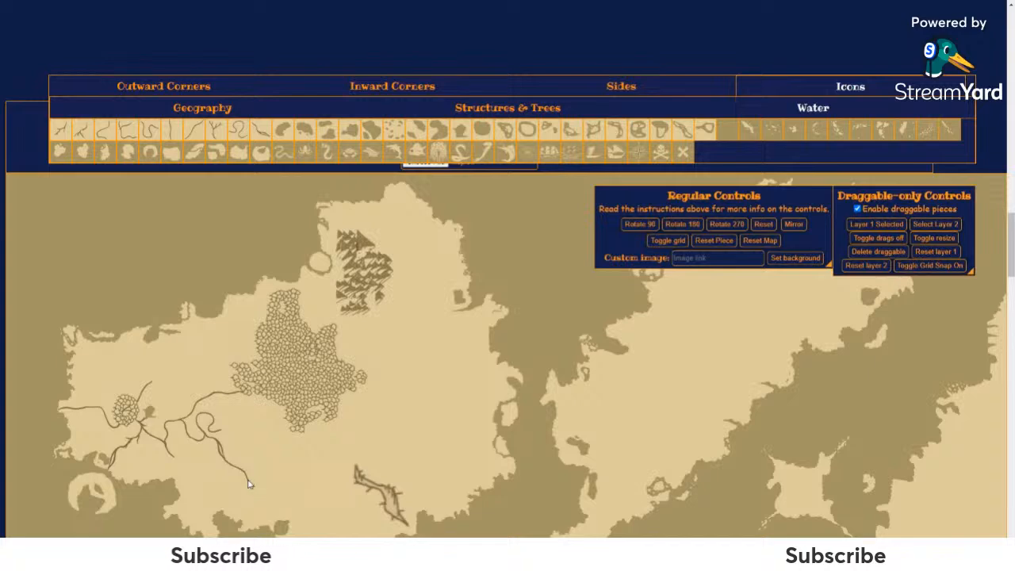
Step: Add a flag icon from the structures, rotate it 90 degrees, and place it on the northern part of the large forest
left_click(520, 107)
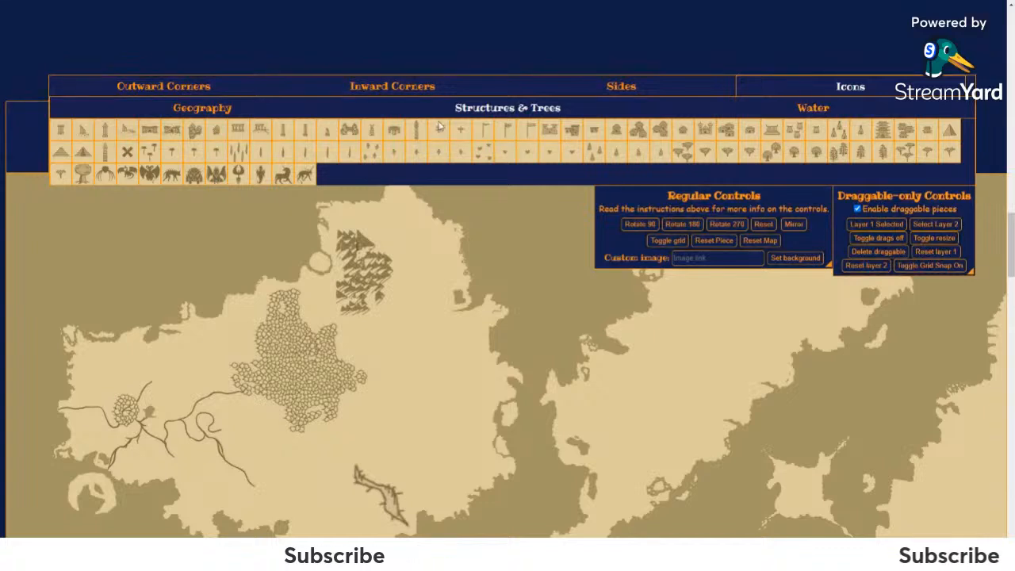
left_click(532, 134)
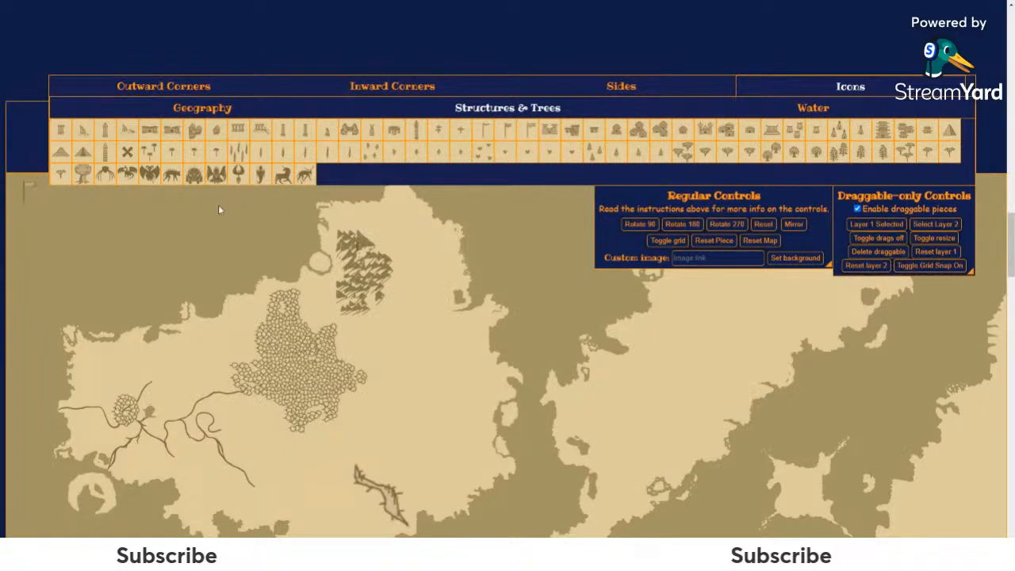
left_click_drag(162, 292, 156, 264)
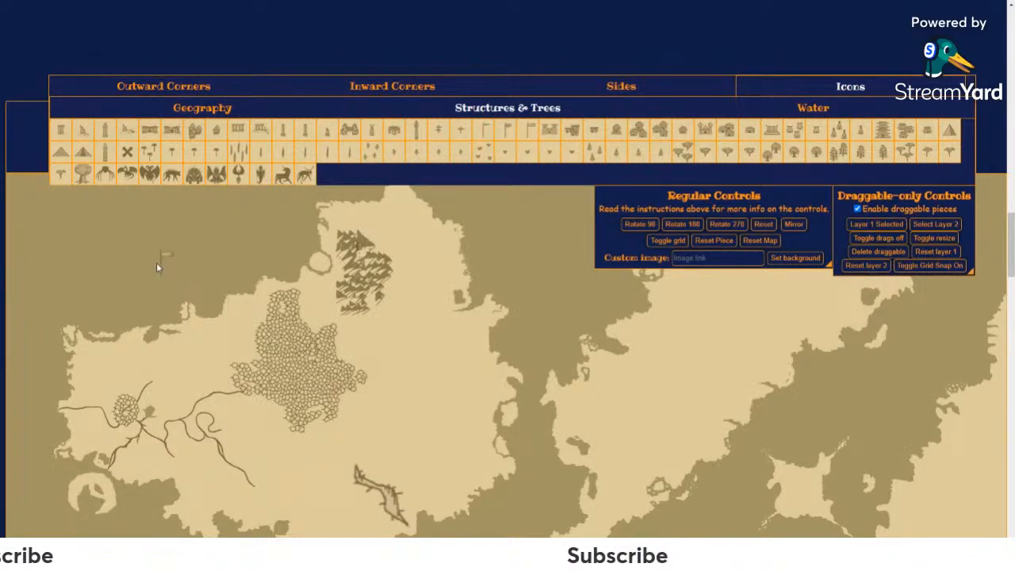
left_click(650, 226)
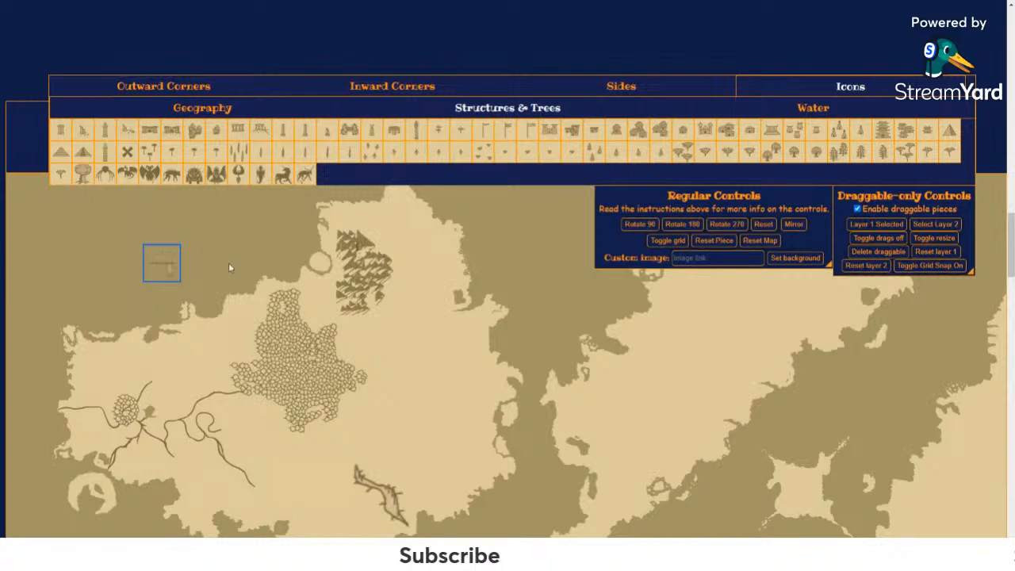
left_click_drag(168, 263, 301, 311)
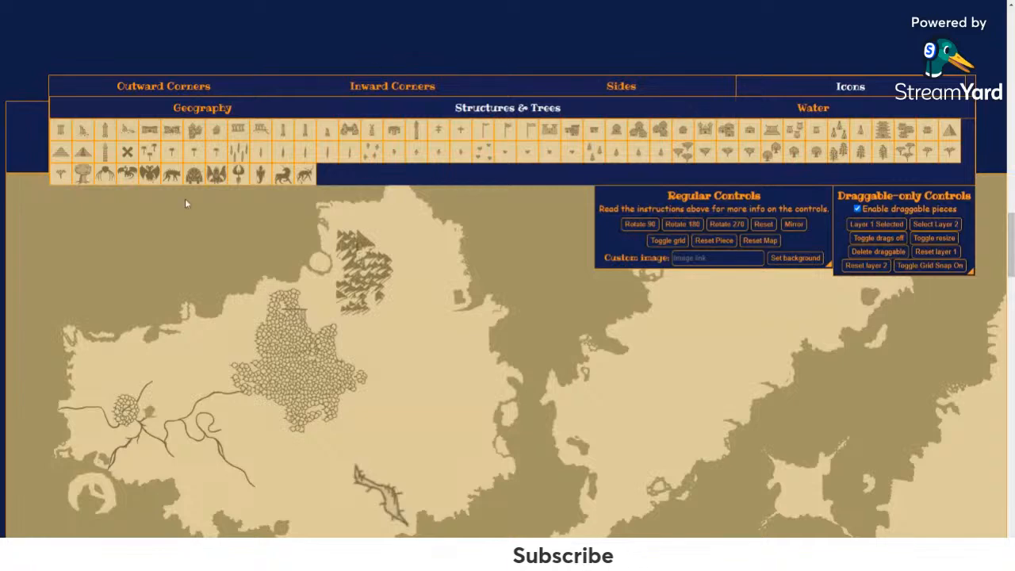
Step: Add a building icon to the map and turn on resizing for the draggable pieces
left_click(202, 123)
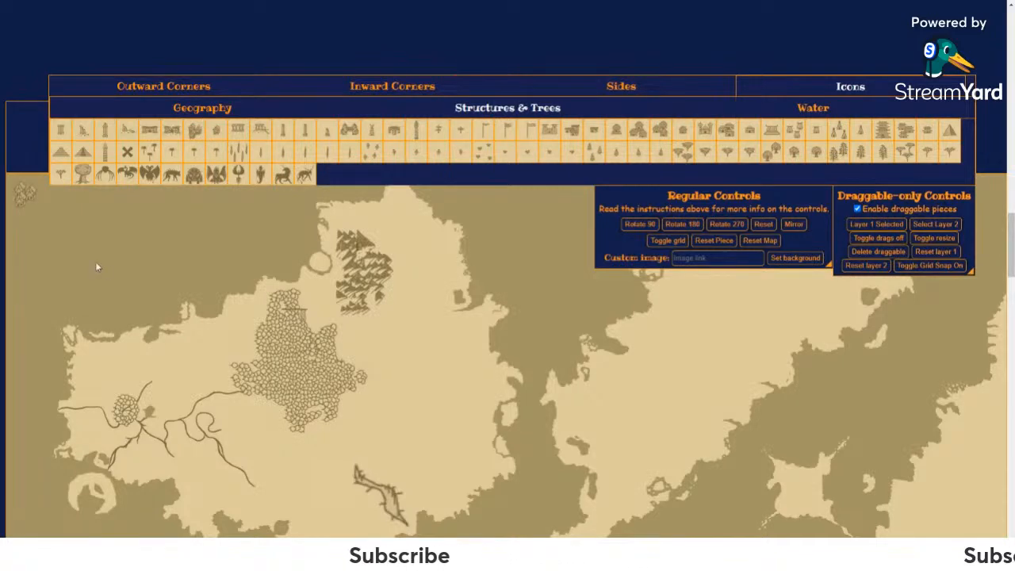
left_click(24, 194)
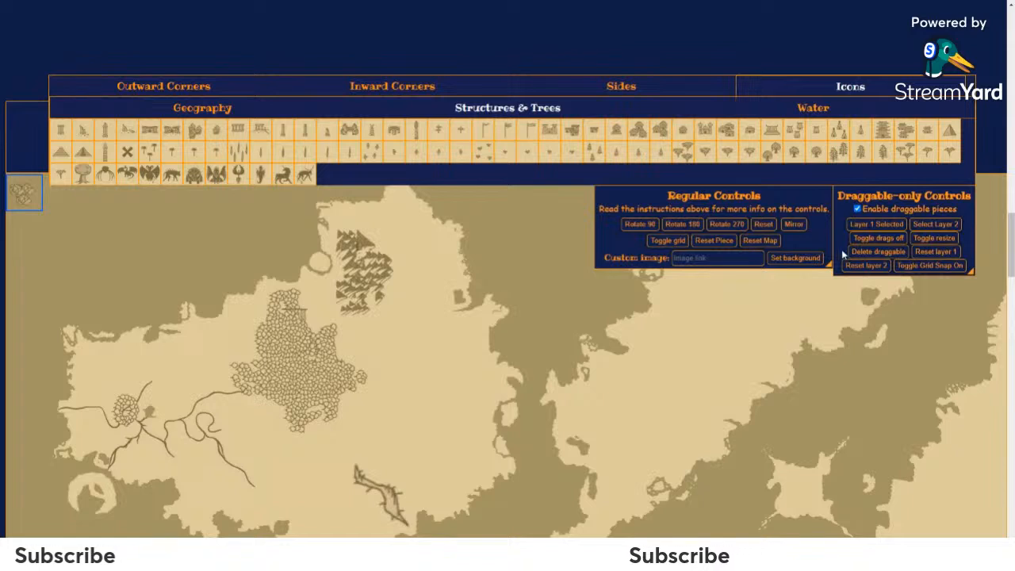
left_click(925, 240)
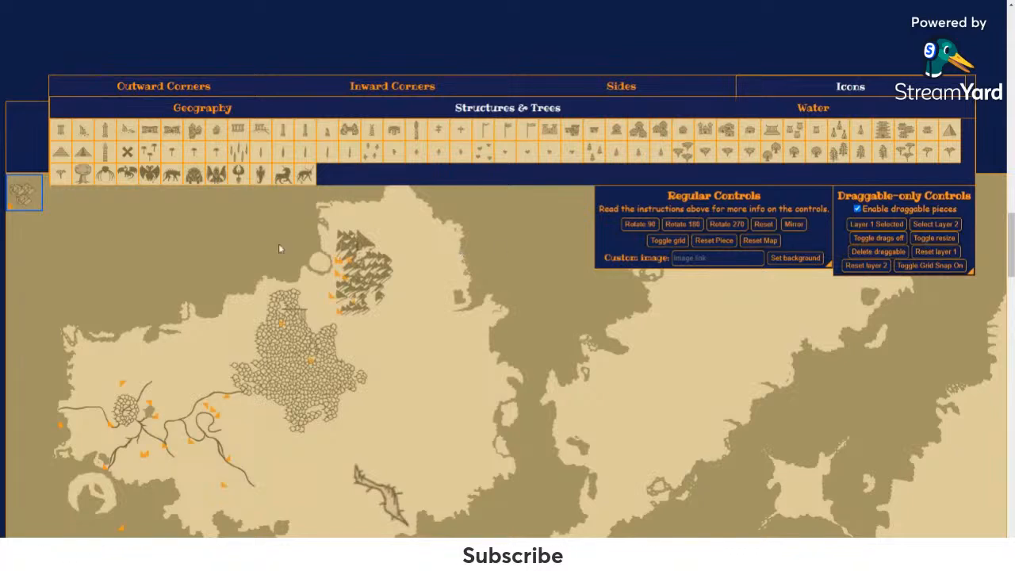
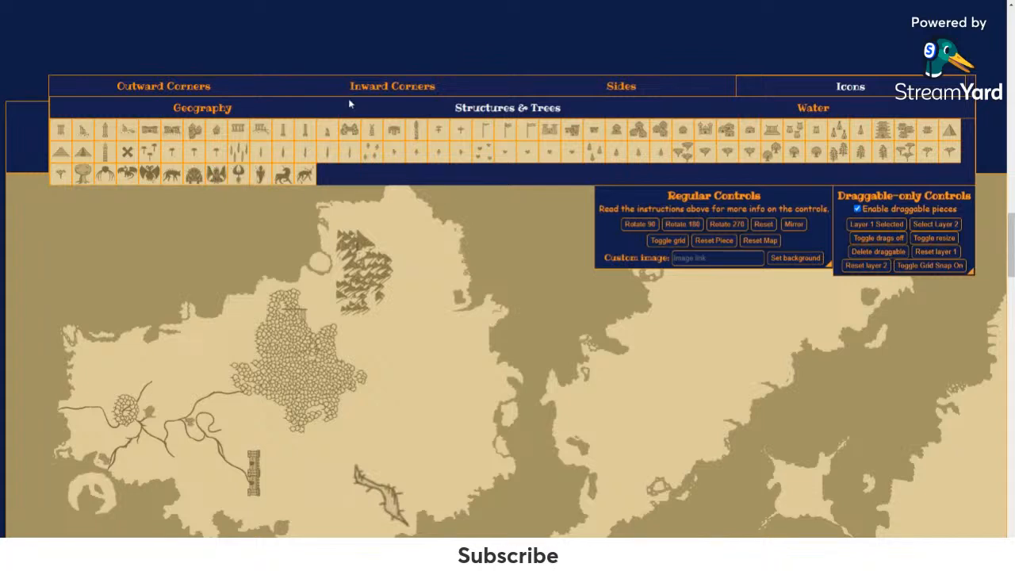
Step: Run a river inland from the northern peninsula by joining a rotated winding piece to a nearly straight piece
left_click(813, 110)
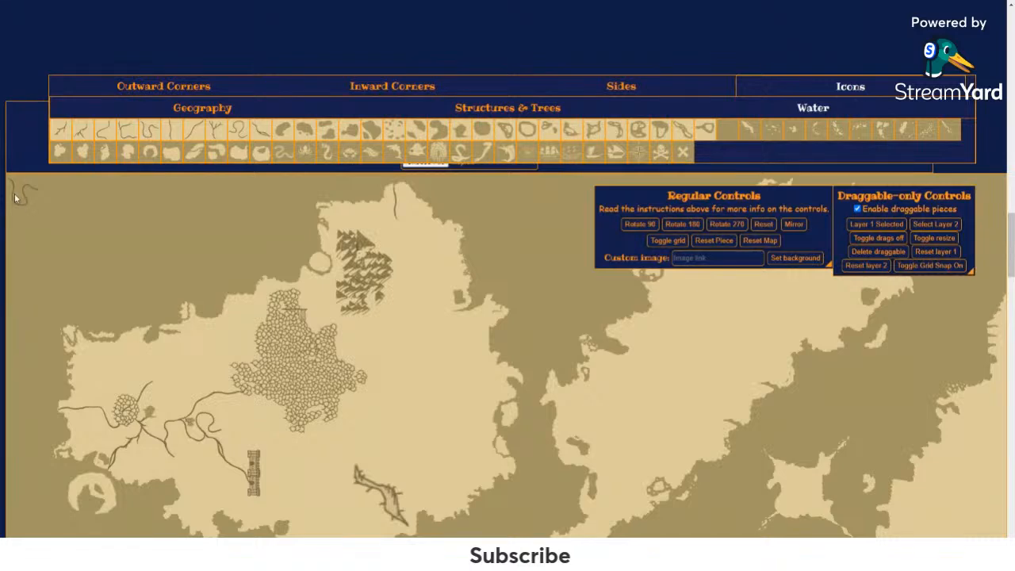
left_click(642, 227)
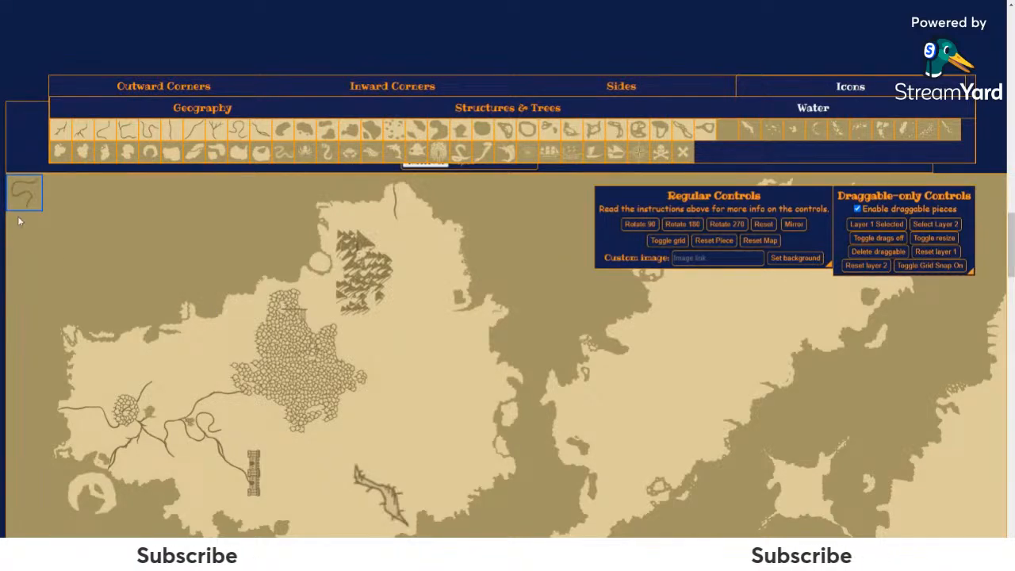
left_click(332, 265)
left_click_drag(331, 266, 420, 251)
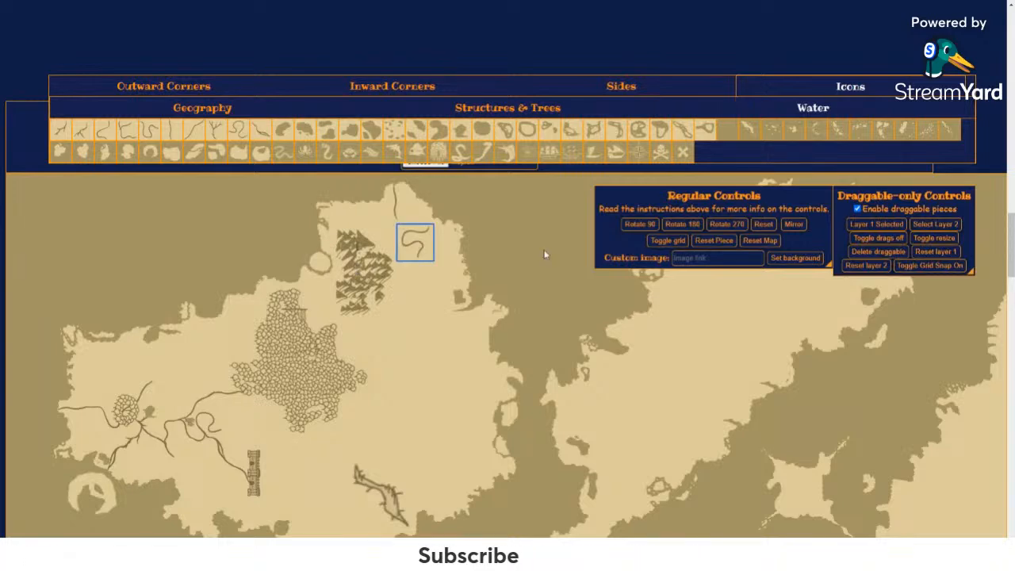
left_click(692, 229)
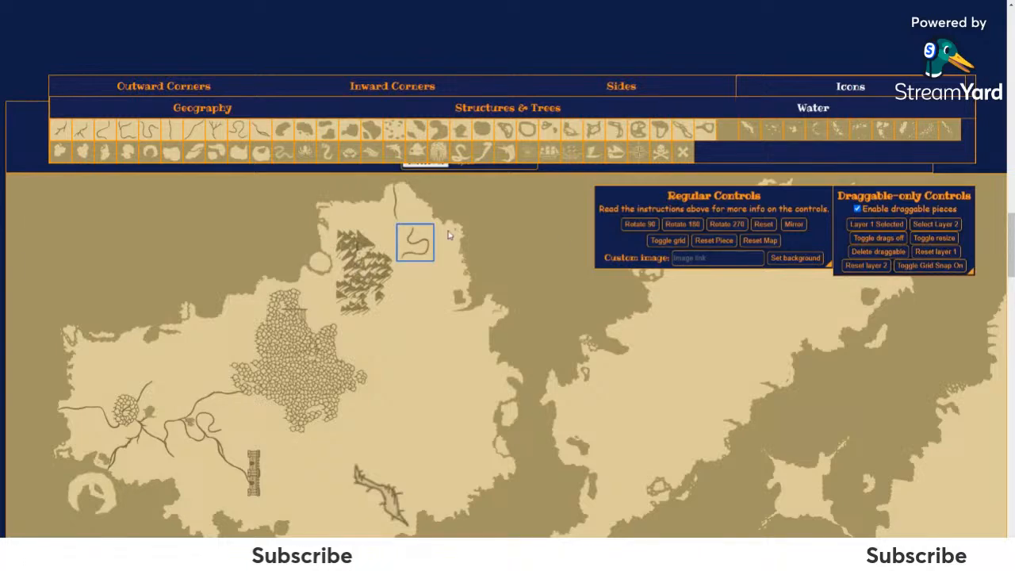
left_click(424, 254)
left_click_drag(424, 253, 408, 246)
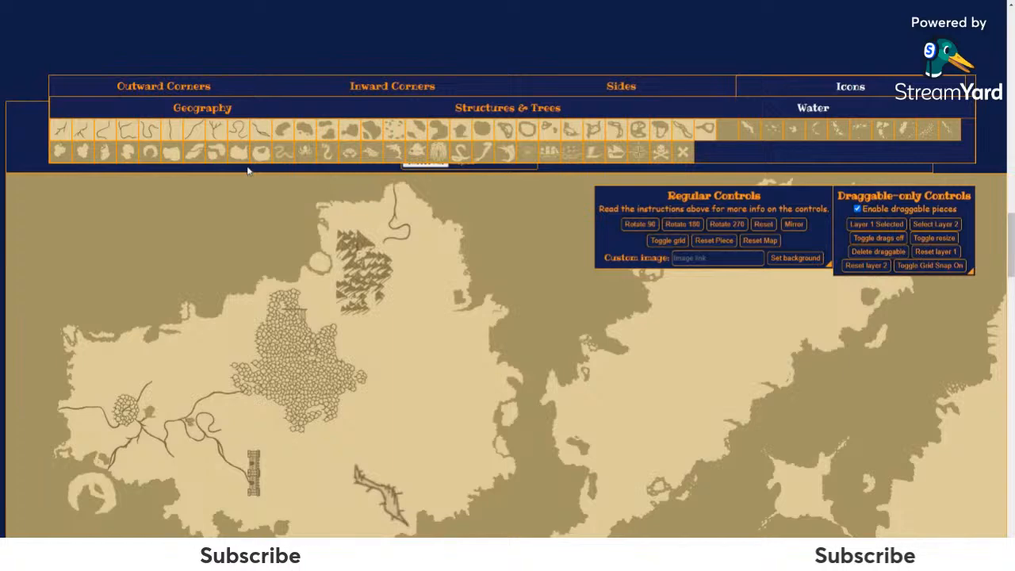
Step: Try placing a small island piece, rotated 90 degrees, at the northern winding river
left_click(703, 129)
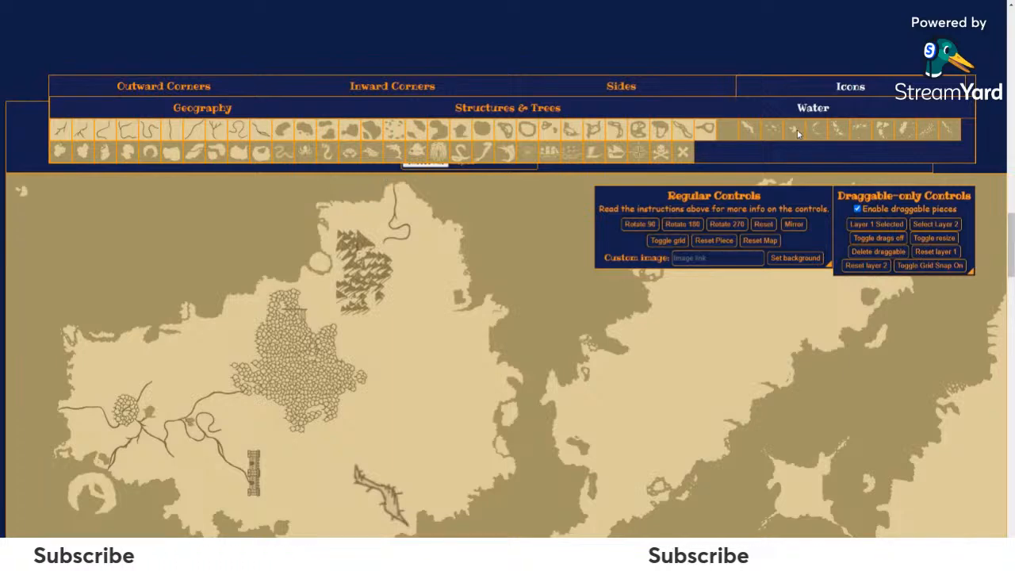
left_click_drag(23, 192, 150, 233)
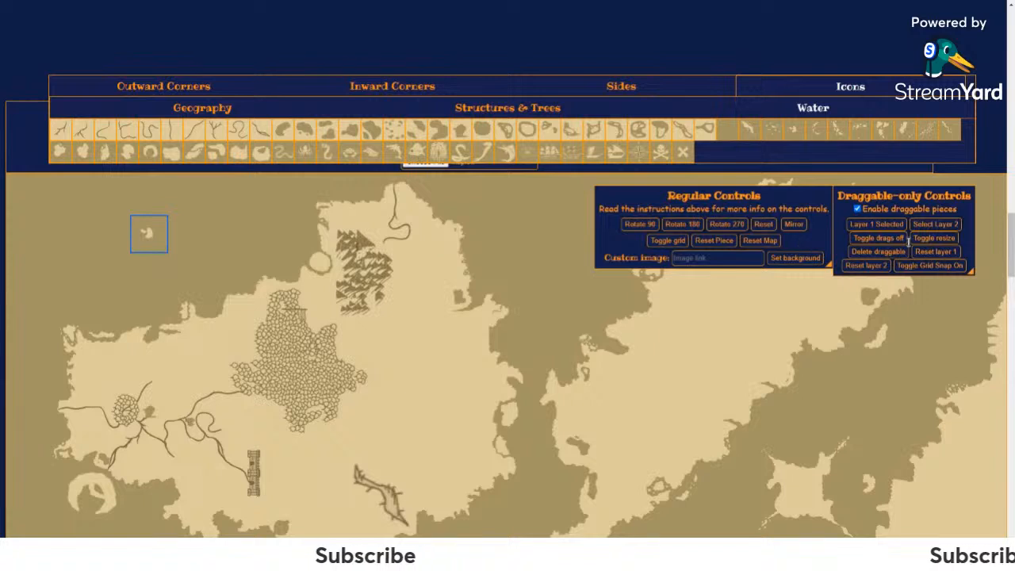
left_click(644, 226)
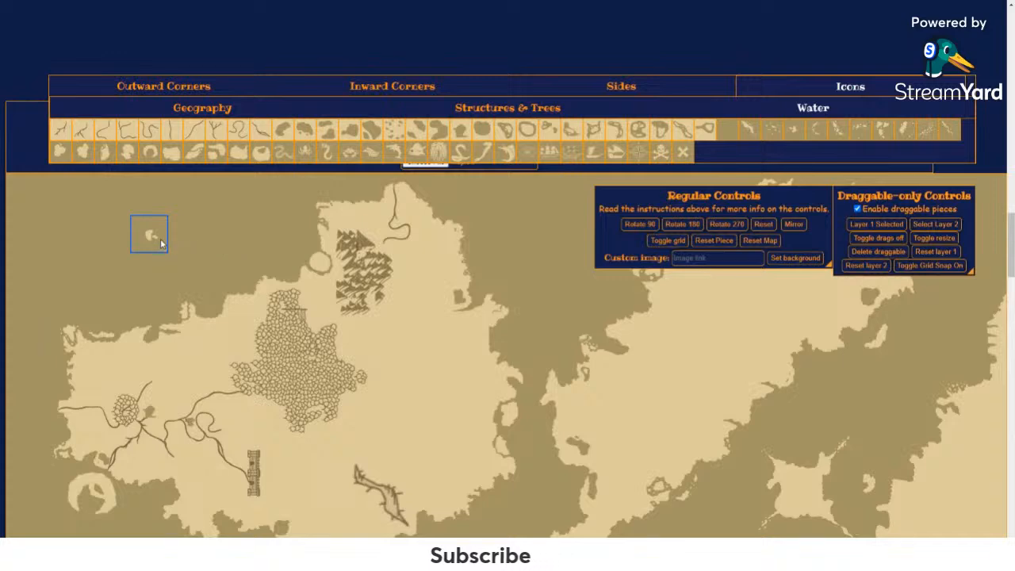
left_click_drag(281, 236, 406, 228)
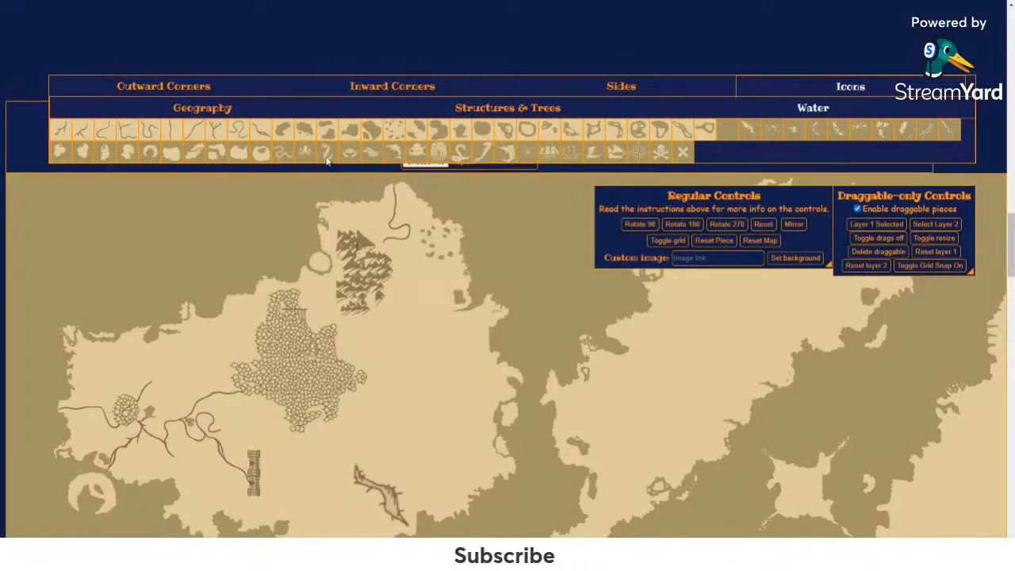
Step: Place a faint sea creature icon on the land east of the large forest and rotate it 90 degrees
left_click_drag(27, 193, 404, 371)
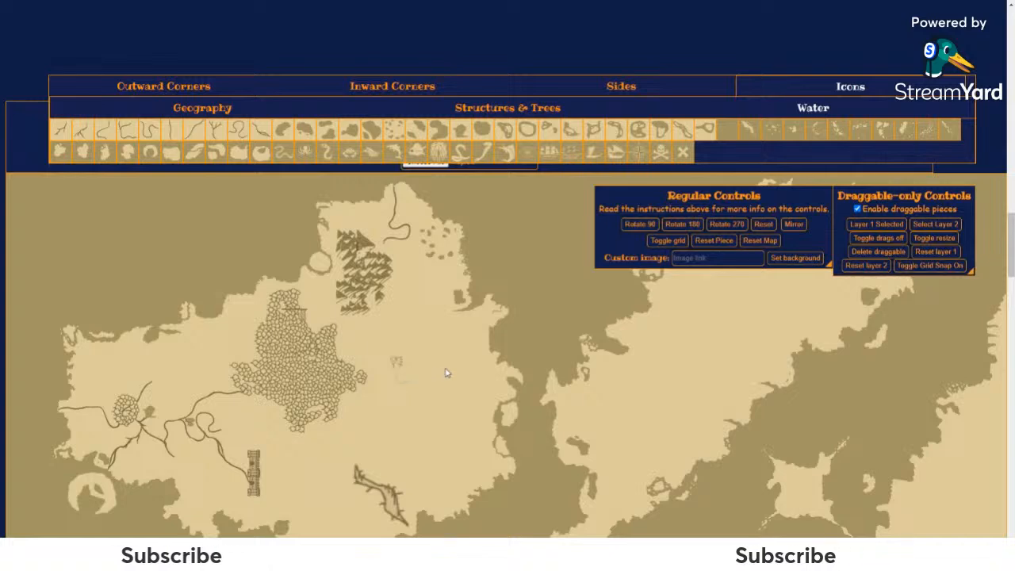
left_click(408, 381)
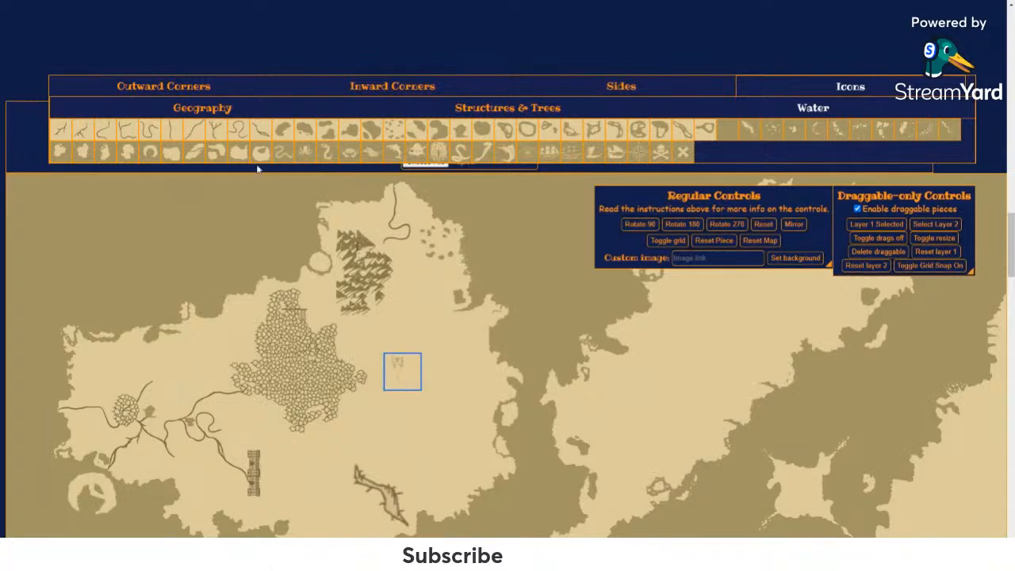
left_click(640, 223)
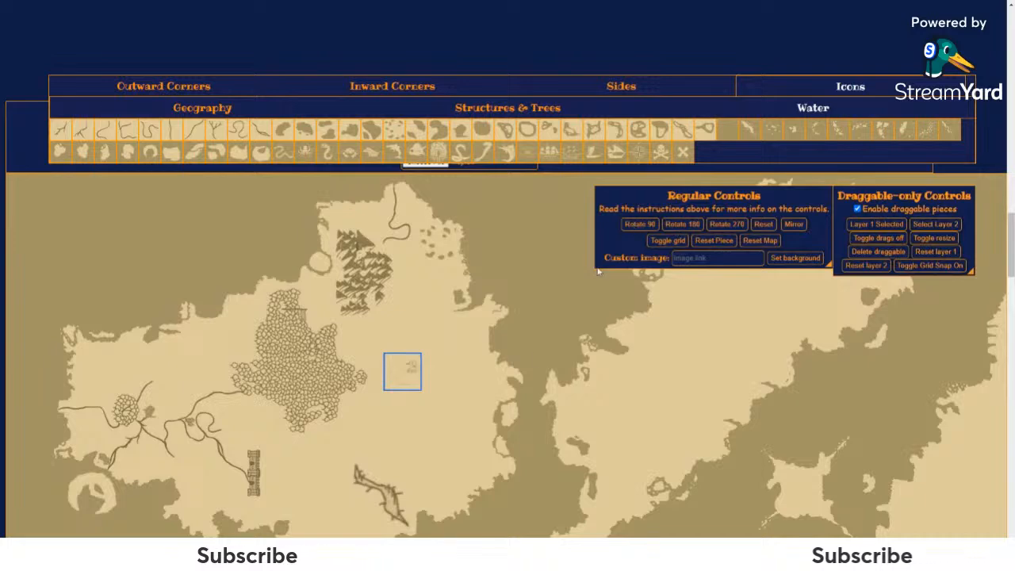
Step: Turn on piece resizing, enlarge the sea creature icon, and move it to the western side of the large forest
left_click(935, 238)
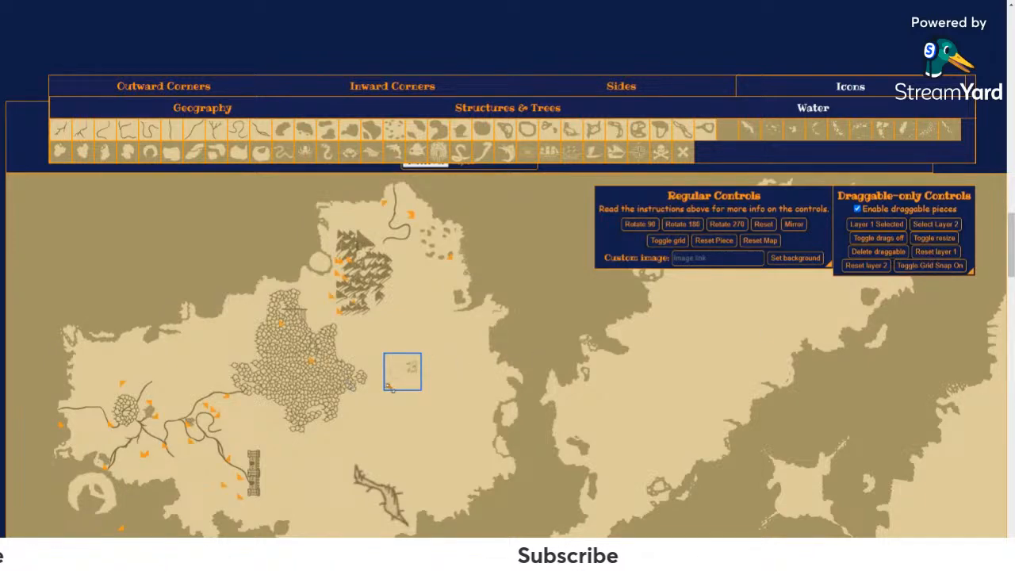
left_click_drag(419, 392, 469, 440)
left_click(451, 401)
left_click(451, 402)
left_click(451, 401)
left_click_drag(449, 401, 238, 354)
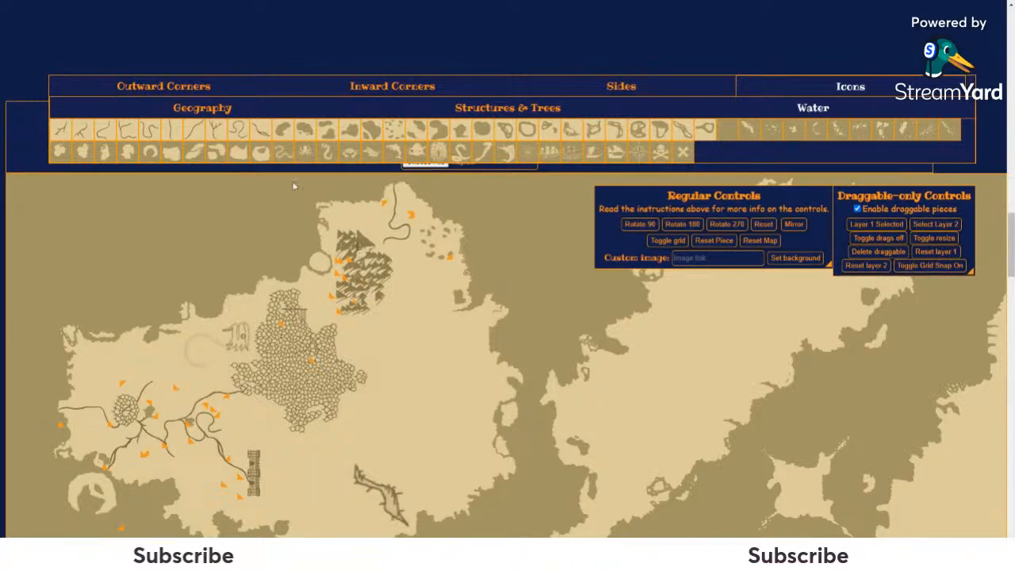
Step: Cover part of the faint sea creature west of the large forest with a small island piece rotated 90 degrees
left_click(172, 155)
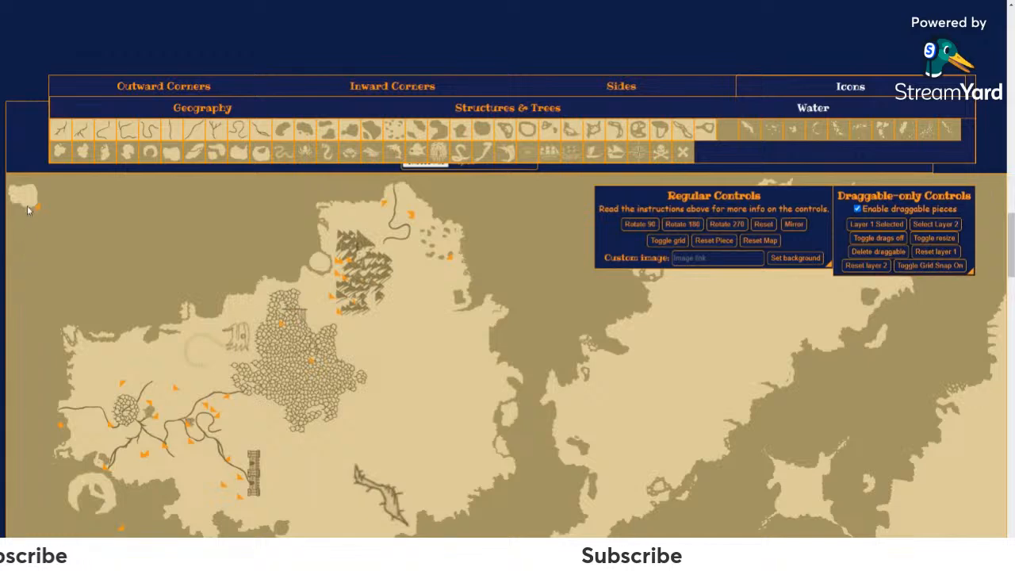
left_click_drag(29, 202, 145, 322)
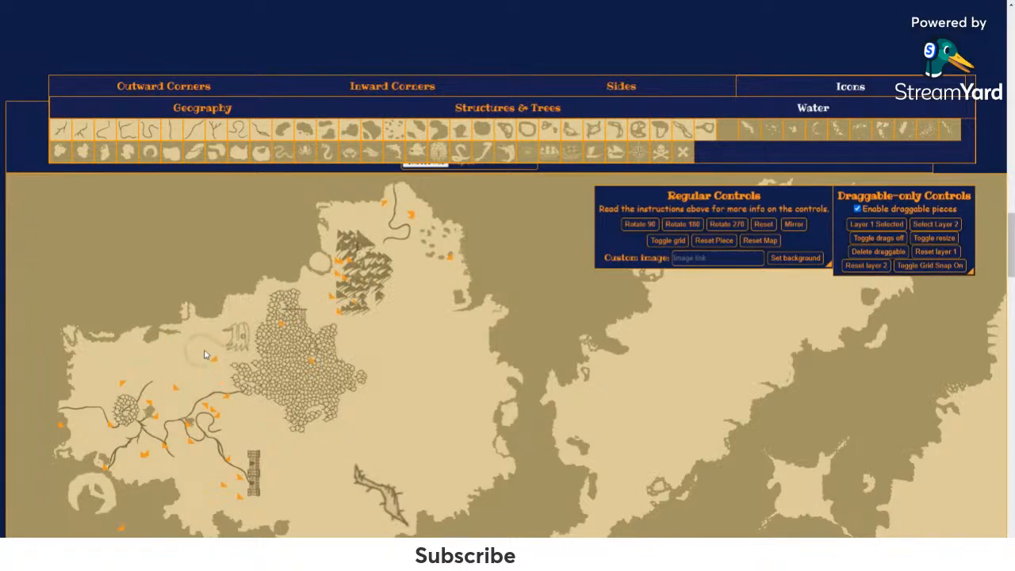
left_click_drag(212, 348, 160, 283)
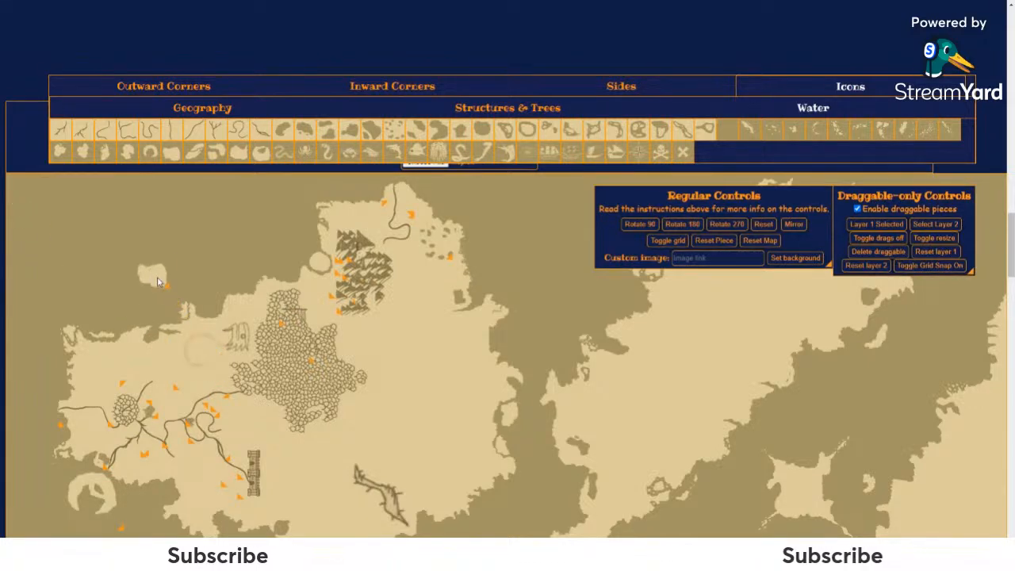
left_click(639, 223)
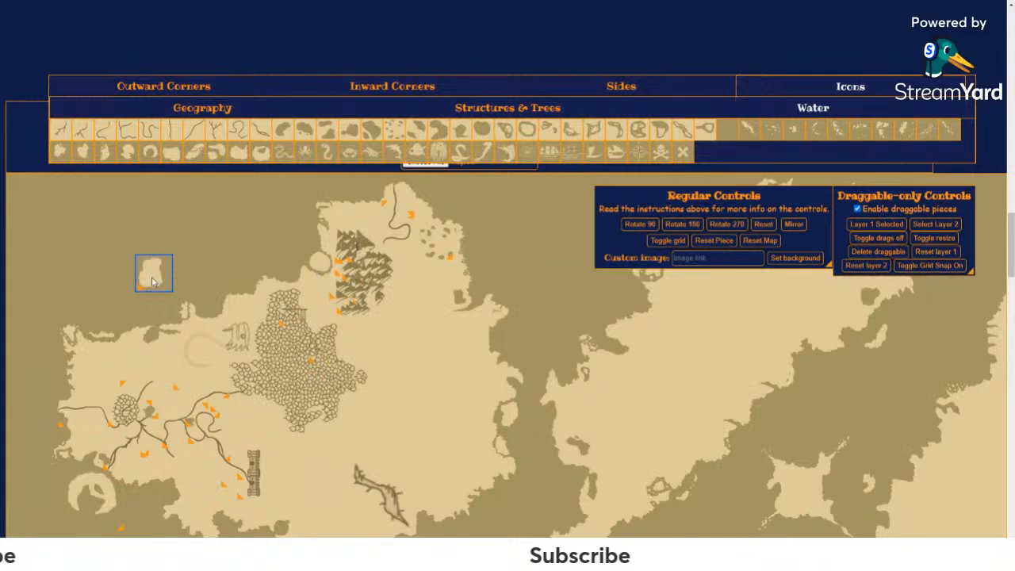
left_click_drag(150, 283, 218, 362)
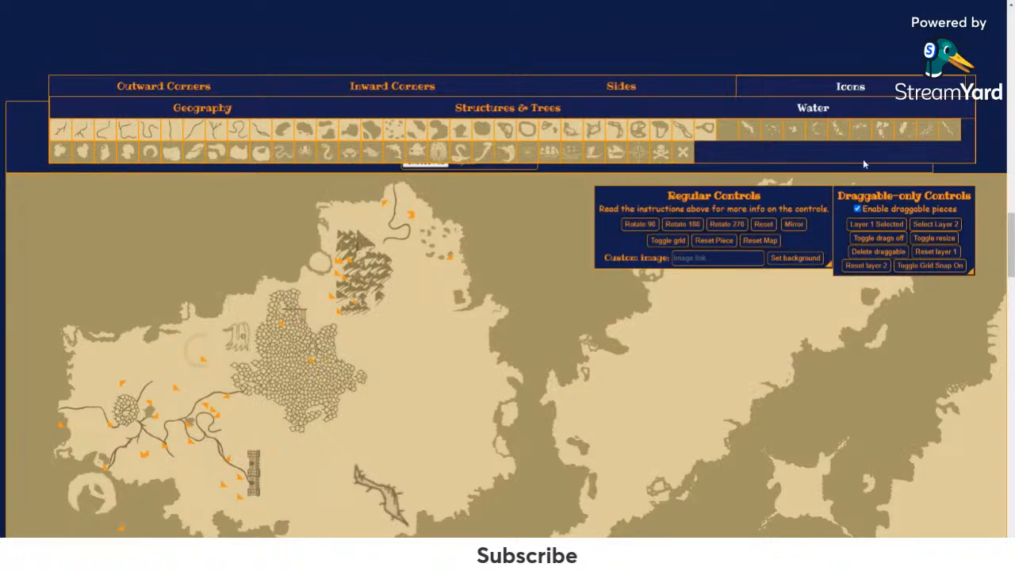
Step: Hide the rest of the faint sea creature under an enlarged island piece rotated 180 degrees, and turn off piece resizing
left_click(110, 153)
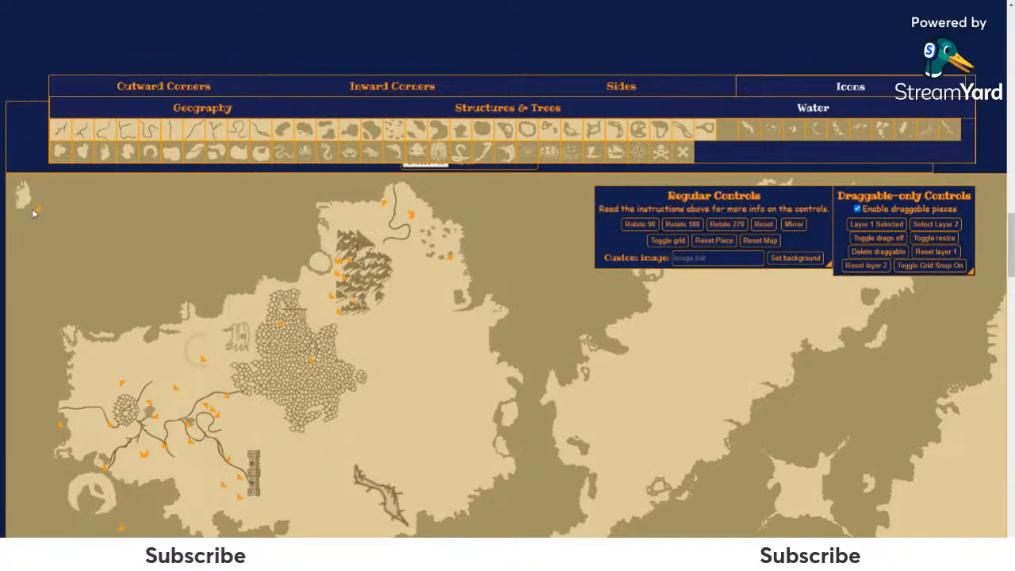
left_click_drag(37, 210, 148, 345)
left_click(25, 200)
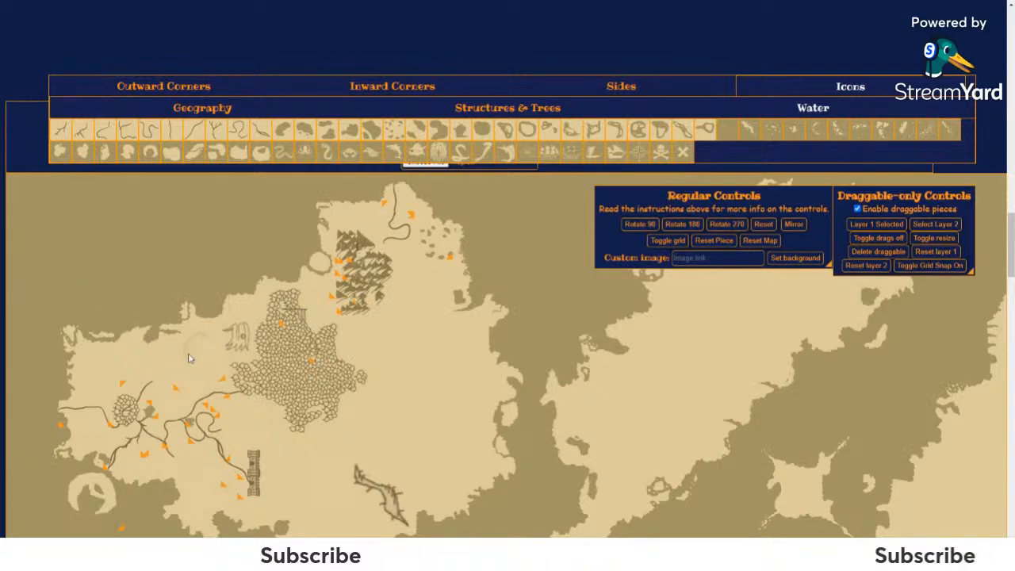
mouse_move(190, 358)
left_mouse_down()
mouse_move(107, 257)
mouse_move(109, 247)
mouse_move(108, 295)
mouse_move(143, 313)
mouse_move(189, 363)
mouse_move(198, 358)
left_mouse_up()
left_click(110, 248)
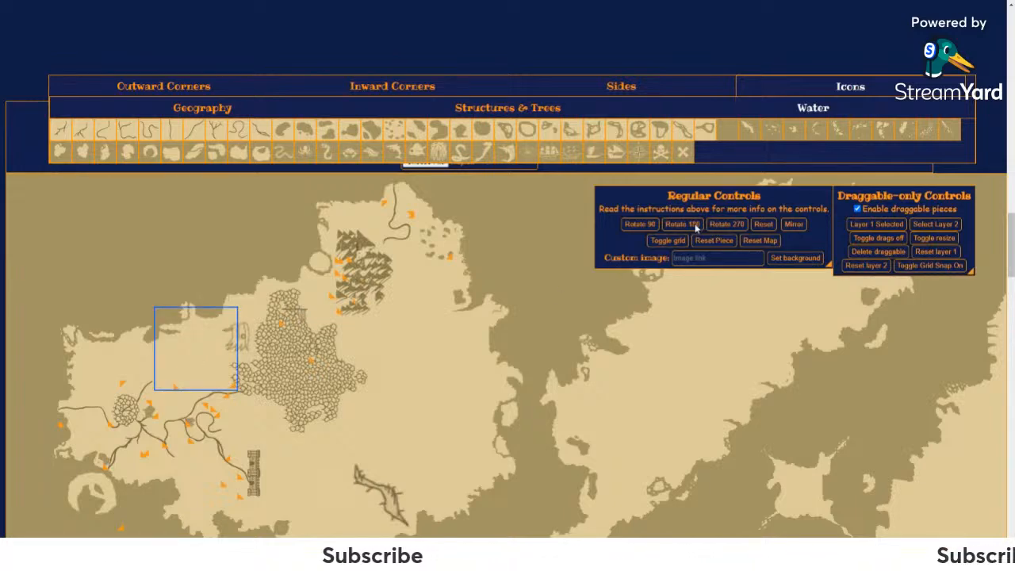
left_click(204, 337)
left_click_drag(204, 337, 208, 351)
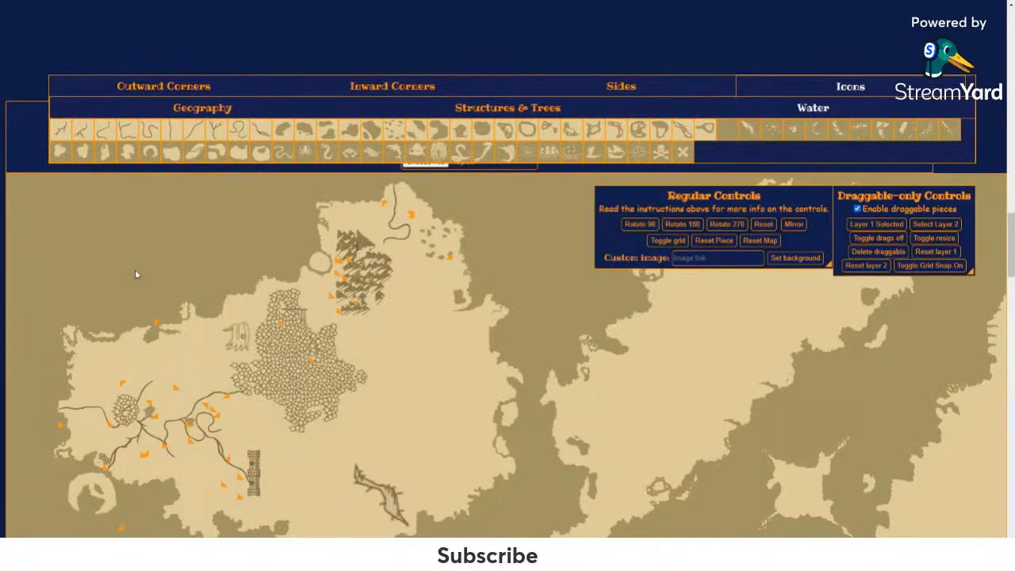
left_click(944, 237)
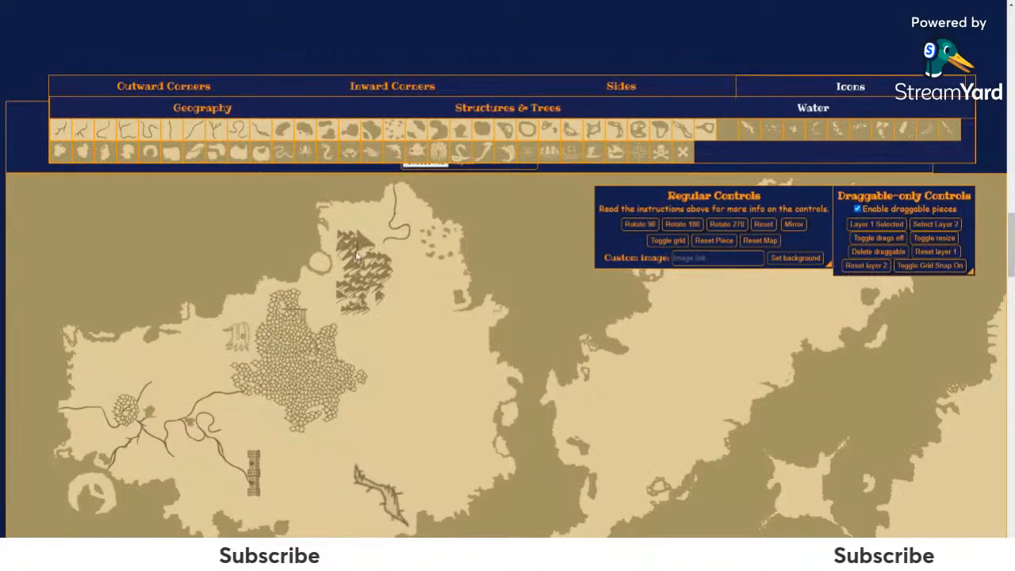
Step: Extend the northern river along the mountains with a nearly straight piece, and continue it southeast with a reoriented diagonal piece
left_click(172, 134)
left_click_drag(19, 205, 386, 277)
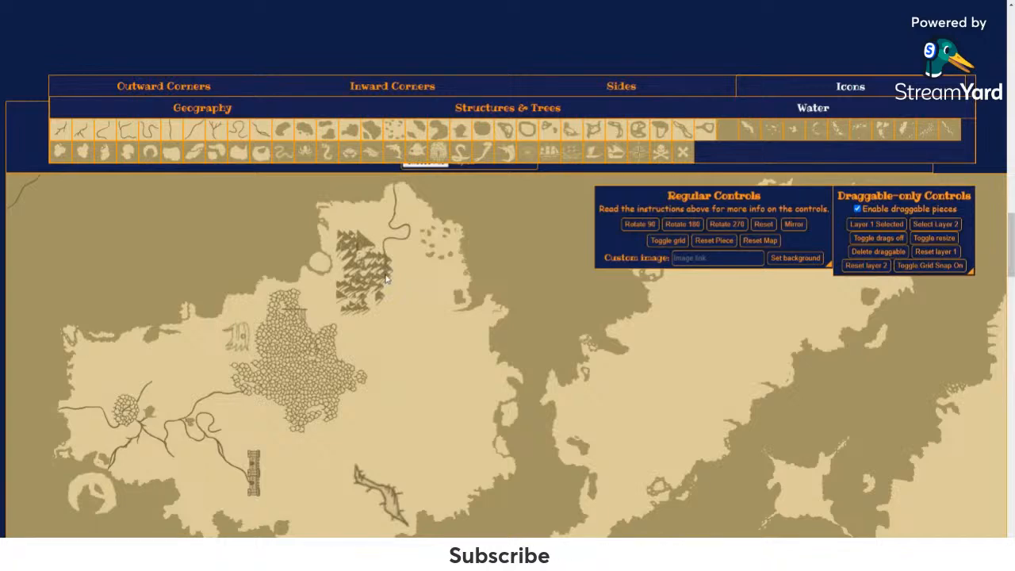
left_click(21, 192)
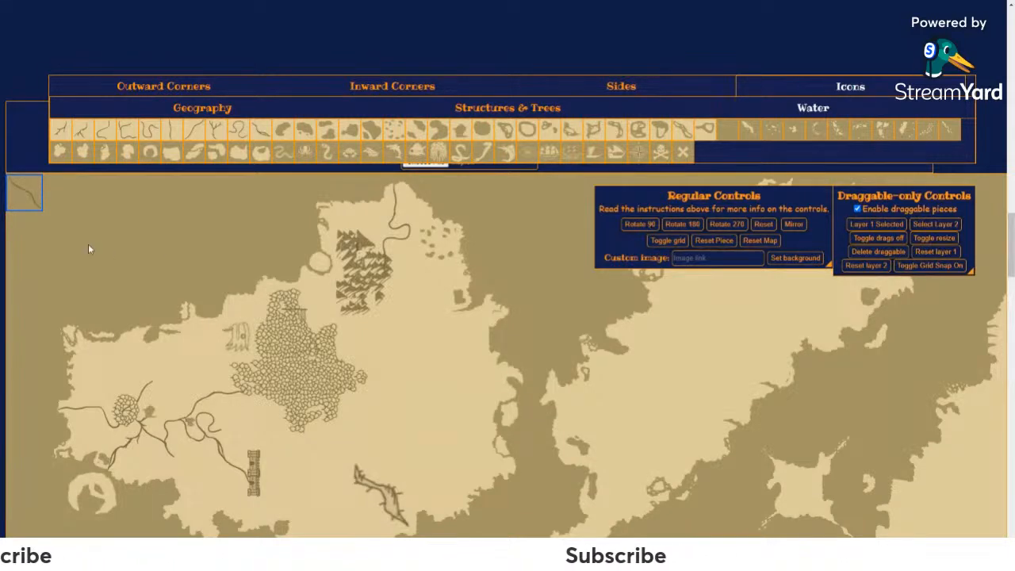
left_click_drag(27, 203, 388, 322)
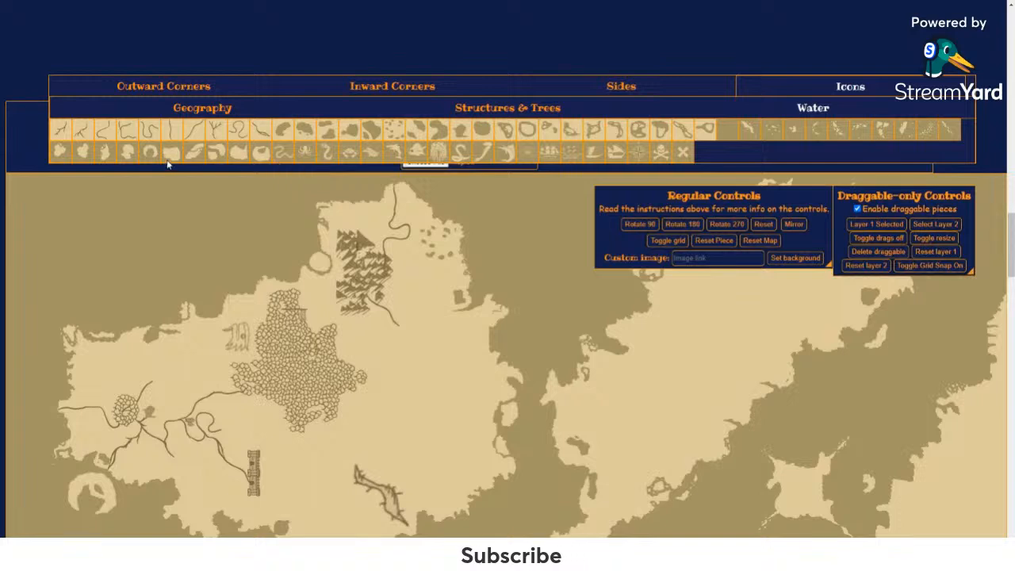
Step: Continue the river south of the mountains with a rotated curved piece, and attach a forked river piece to its end
left_click(105, 132)
left_click_drag(28, 197, 419, 355)
left_click(420, 356)
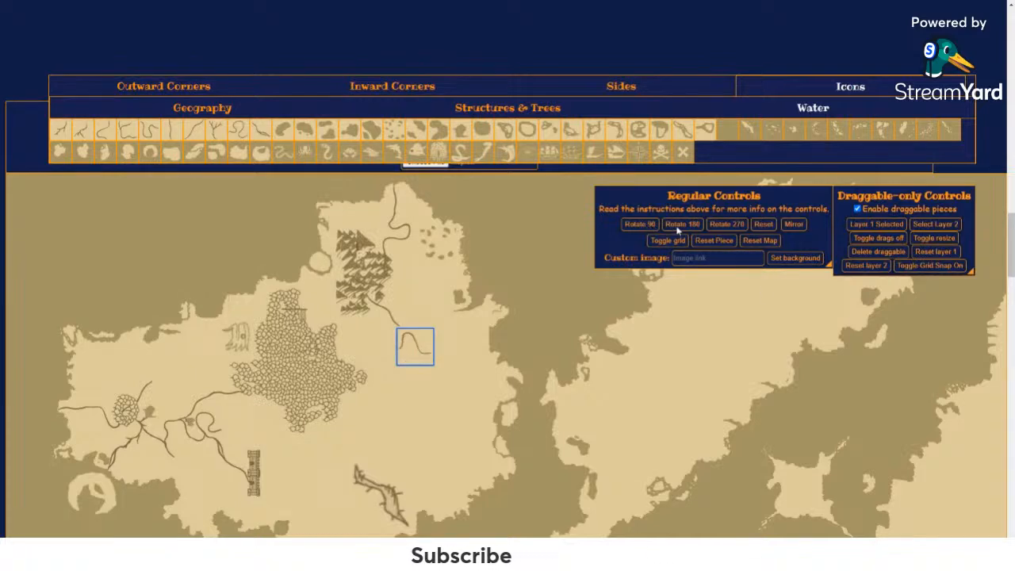
left_click_drag(423, 353, 405, 348)
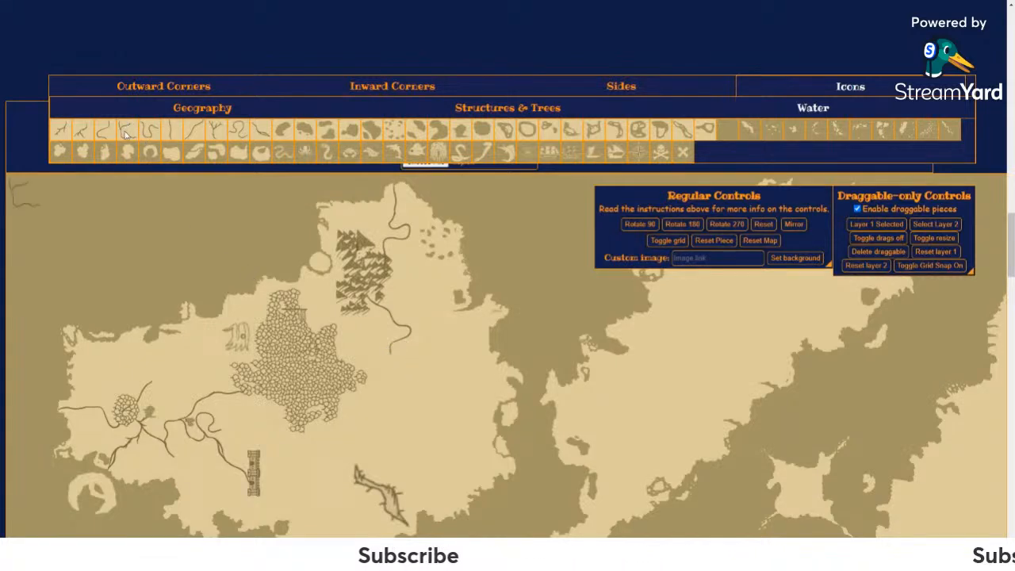
left_click_drag(38, 200, 419, 374)
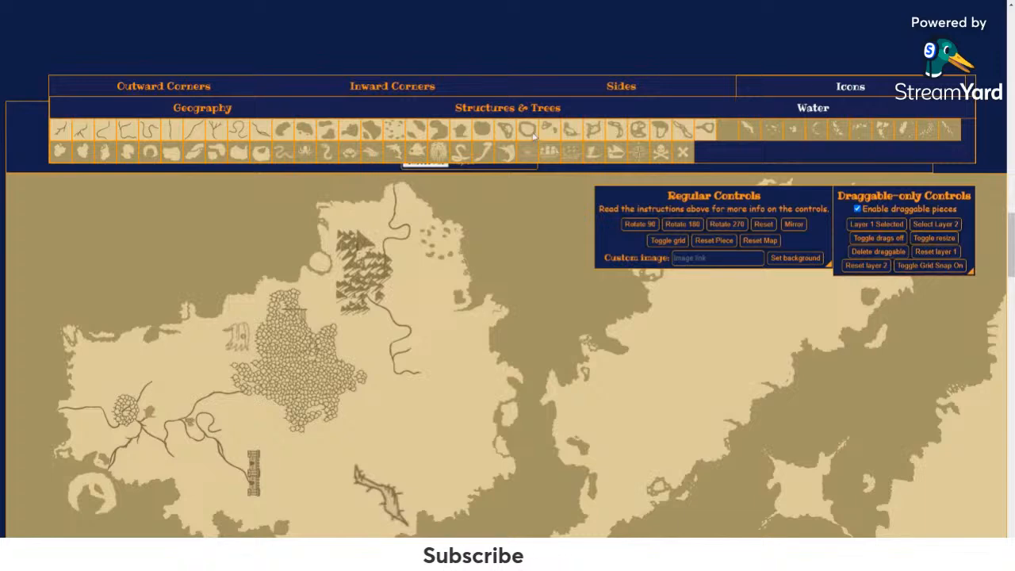
left_click(172, 154)
left_click_drag(28, 198, 414, 350)
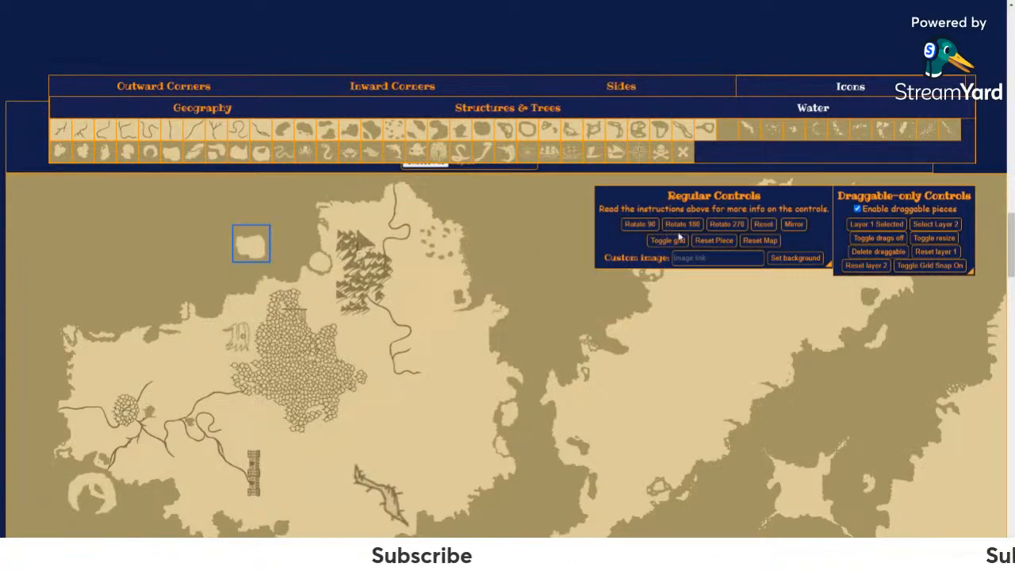
left_click(941, 252)
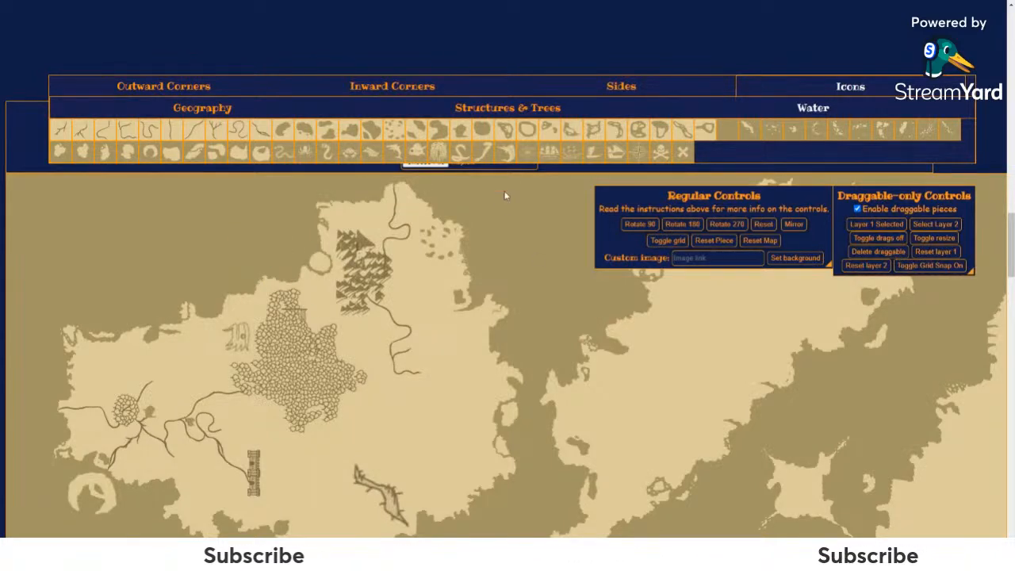
Step: Place a ring-shaped lake at the river's fork and loop a rotated curved river piece around its eastern side
left_click(526, 131)
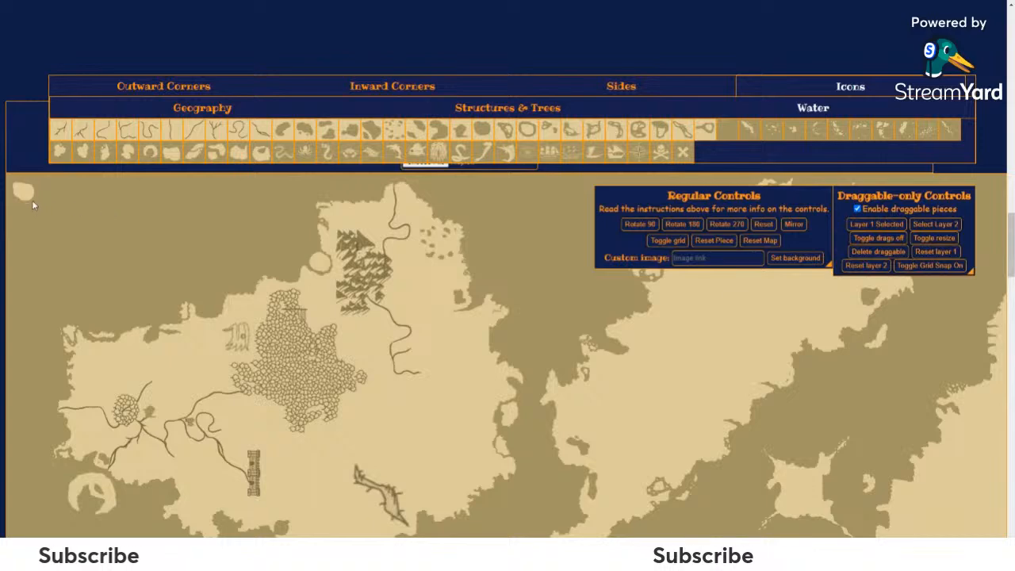
left_click_drag(32, 195, 424, 358)
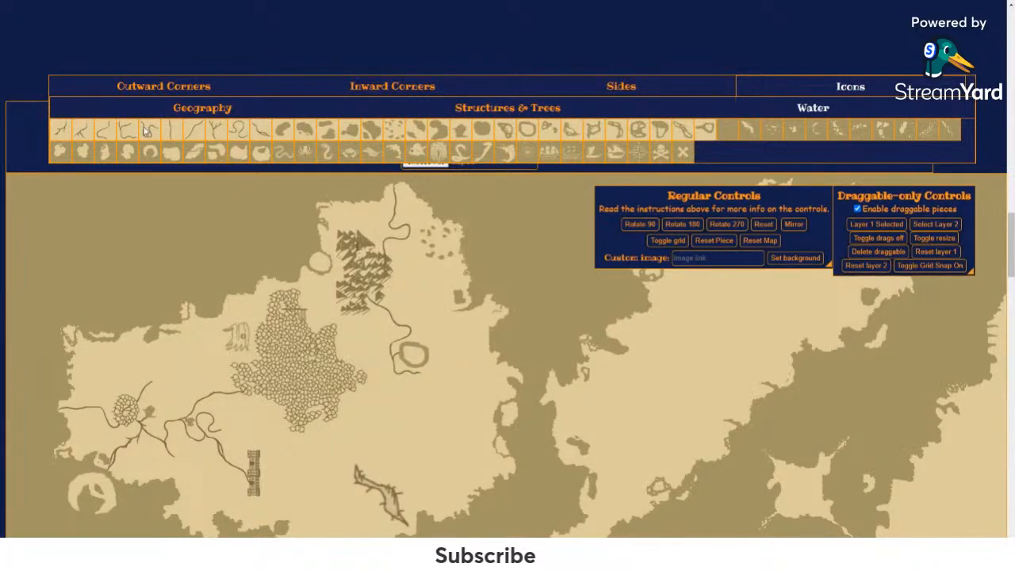
left_click(91, 135)
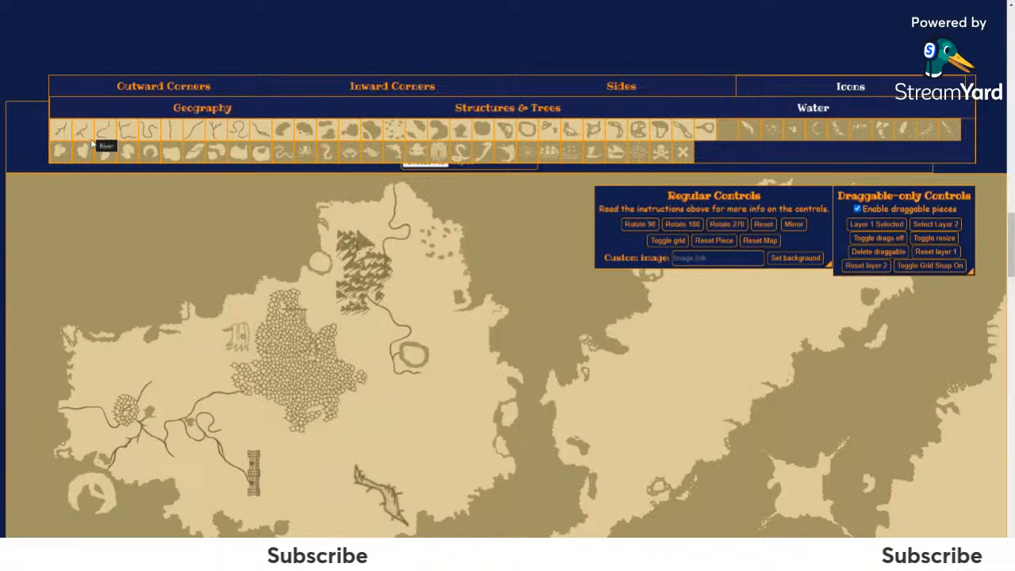
left_click_drag(18, 198, 440, 422)
left_click(440, 422)
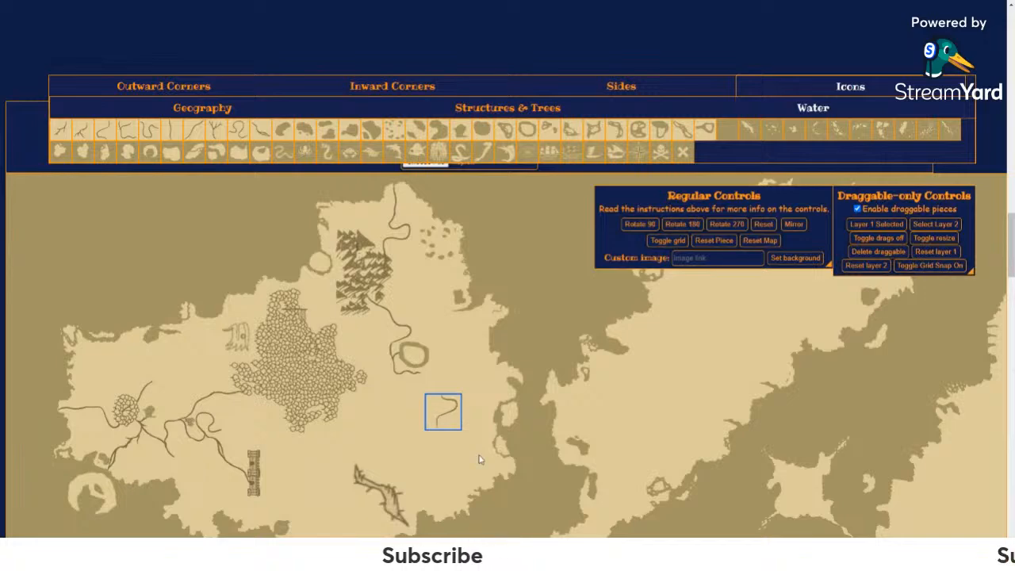
left_click_drag(440, 422, 418, 378)
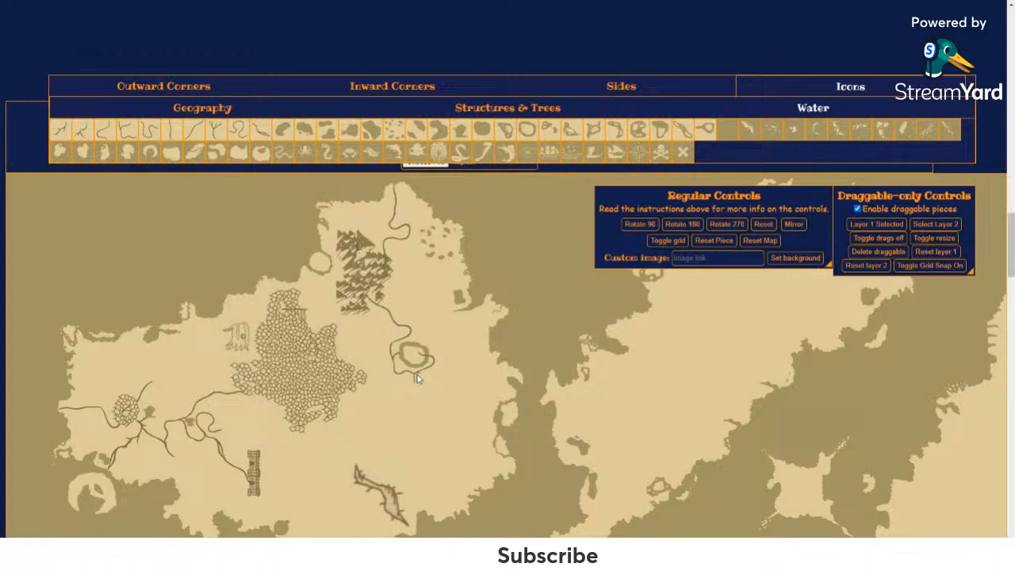
Step: Delete the ring-shaped lake and place it again over a nearly straight river piece that joins the upper bend to the loop
left_click_drag(416, 366, 414, 365)
left_click(414, 358)
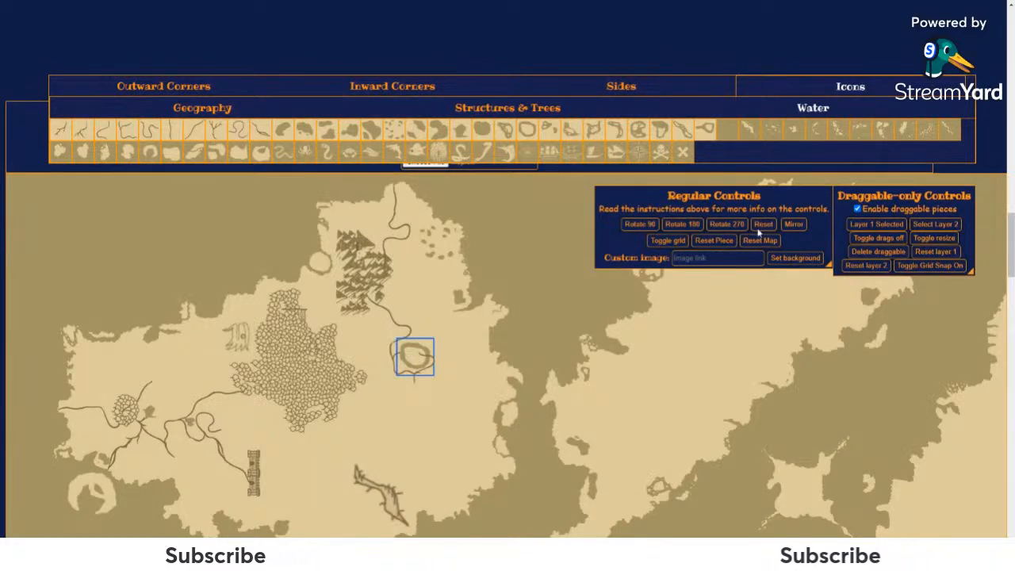
left_click(875, 253)
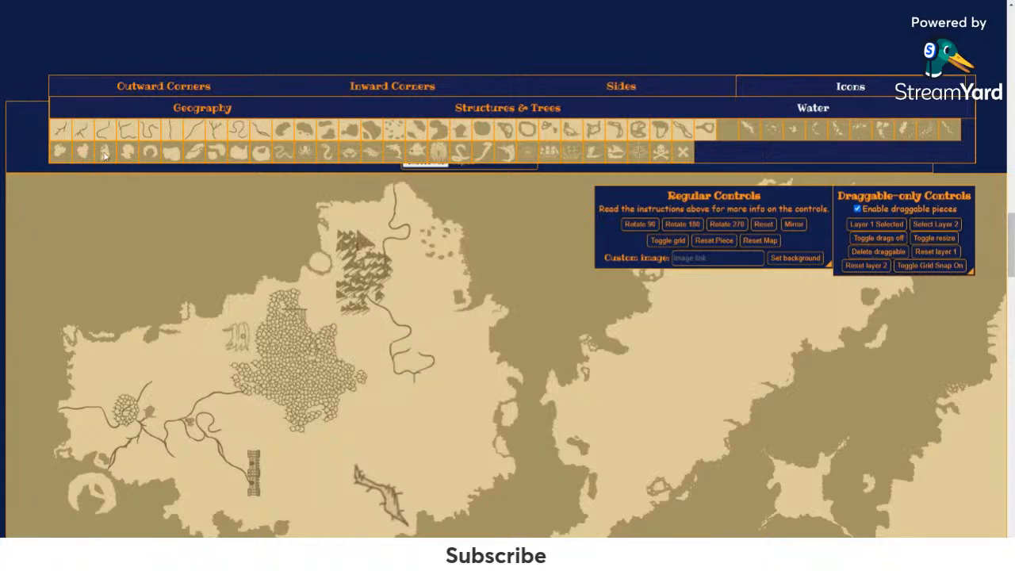
left_click(176, 133)
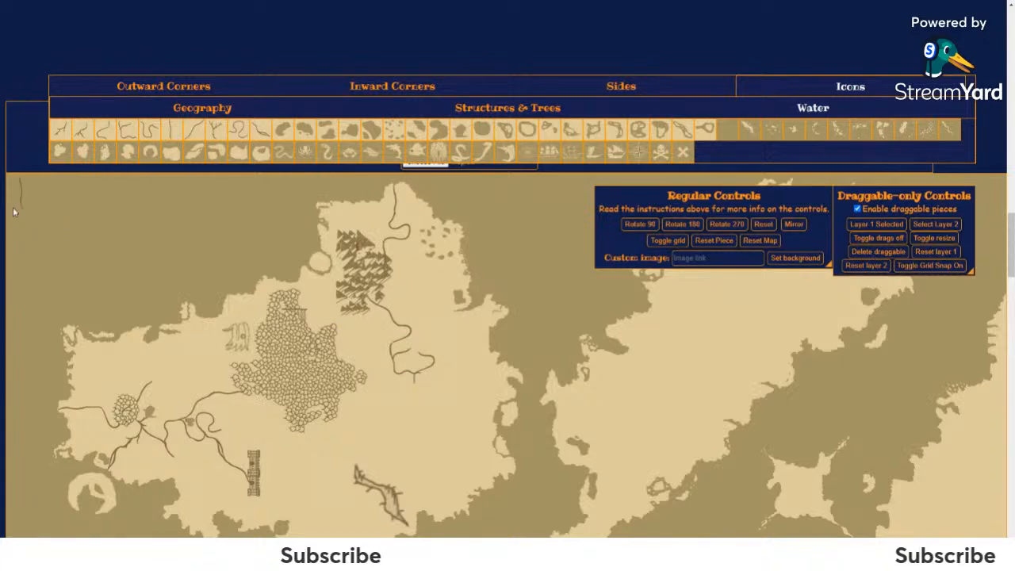
left_click_drag(24, 202, 417, 359)
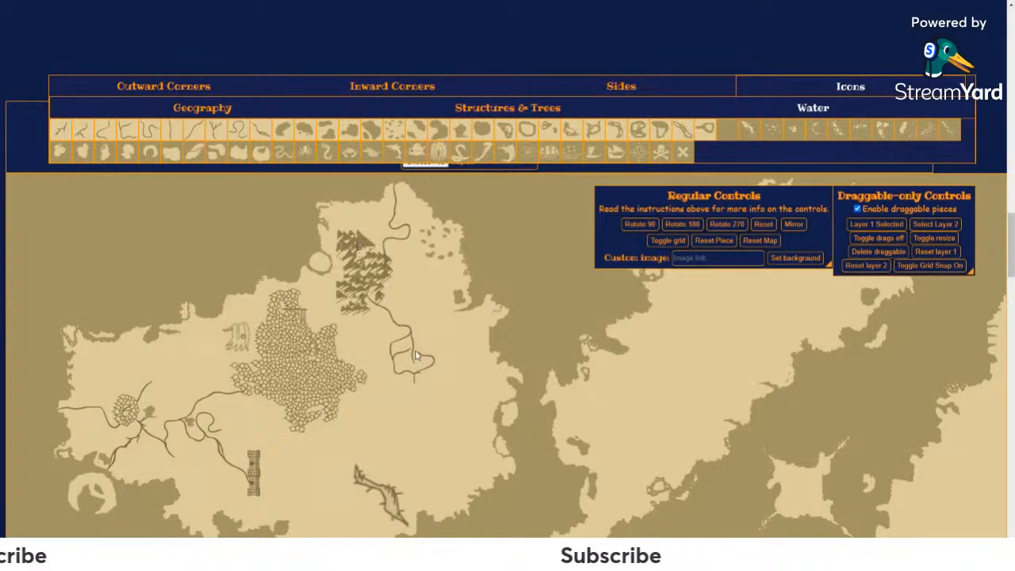
left_click(530, 134)
left_click_drag(27, 198, 411, 359)
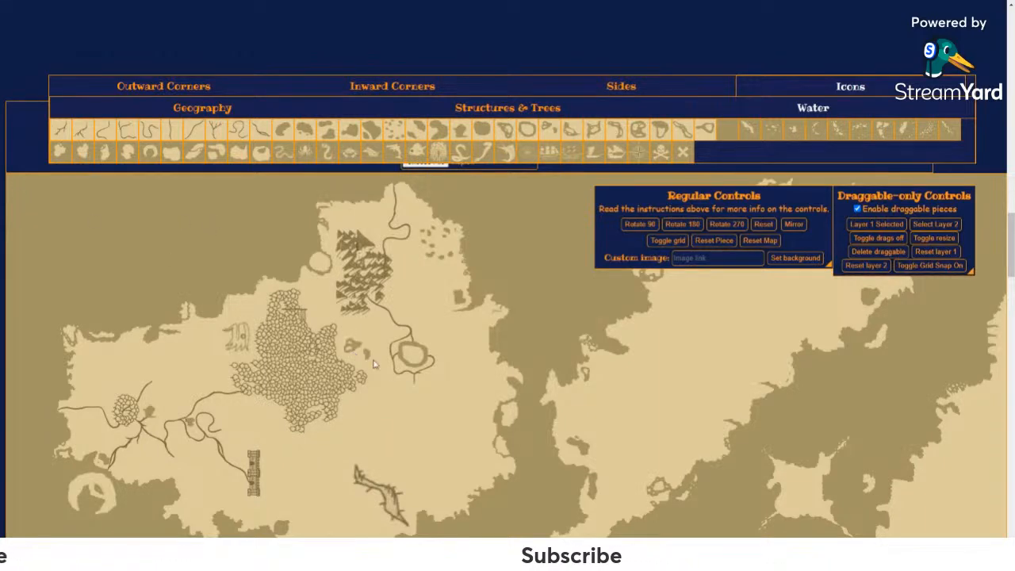
Step: Rotate a piece with small lakes and place it just south of the river loop around the ring-shaped lake
left_click(643, 227)
left_click(680, 227)
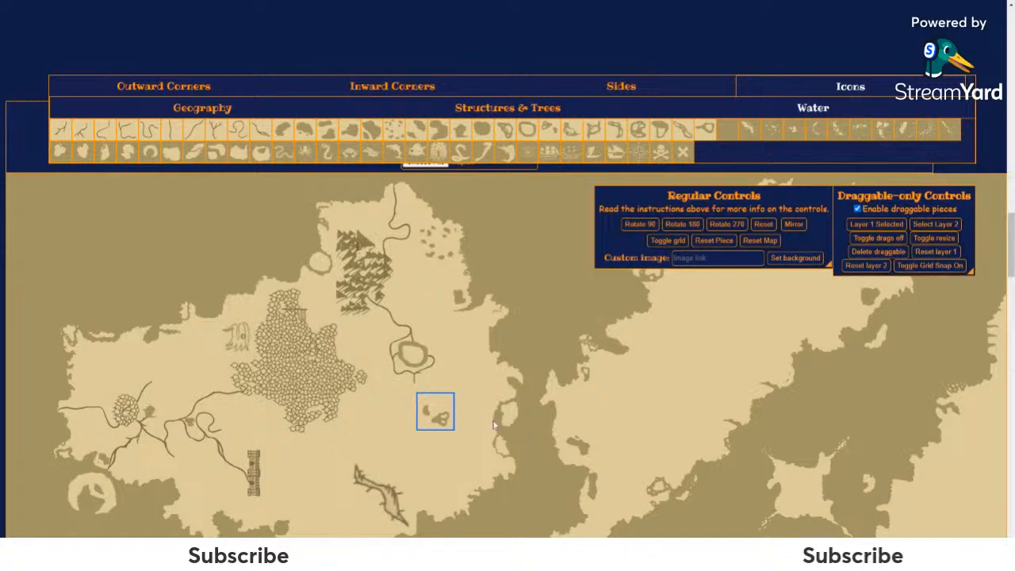
left_click_drag(446, 423, 434, 391)
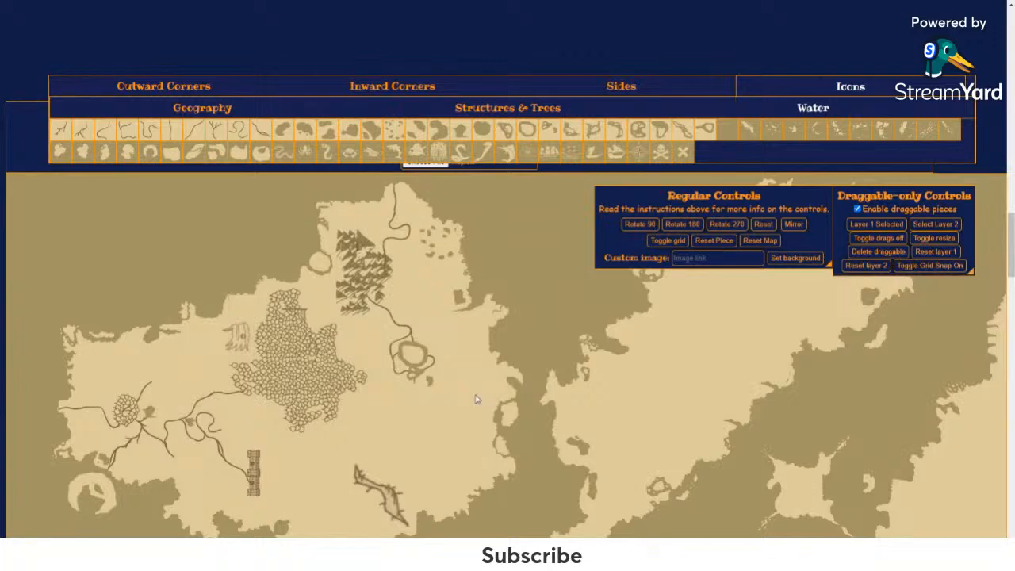
left_click(430, 386)
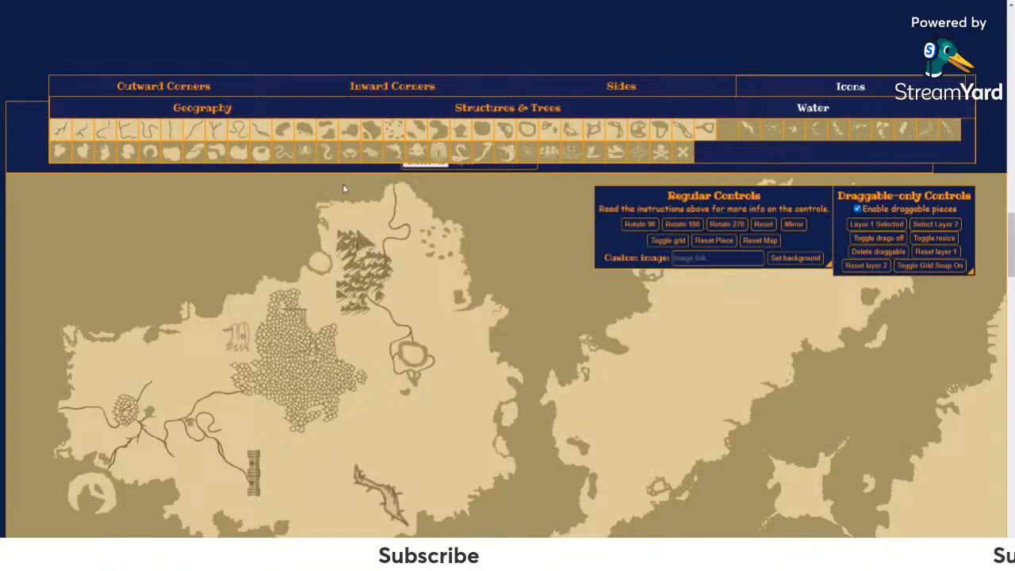
Step: Extend the river south from the small lakes with a nearly straight piece, and end it with a forked piece branching west
left_click(181, 128)
left_click_drag(26, 196, 442, 443)
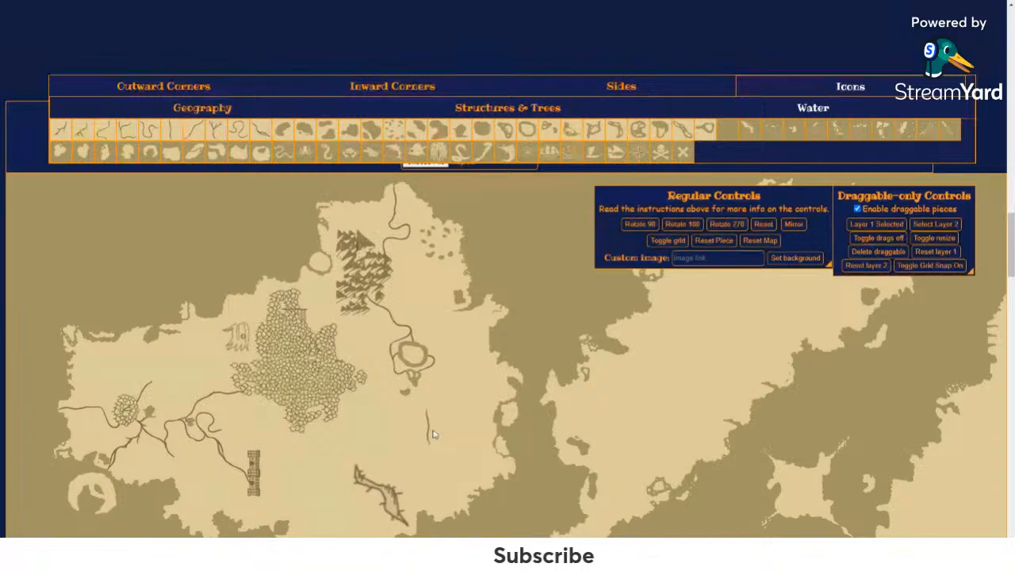
left_click_drag(424, 418, 422, 412)
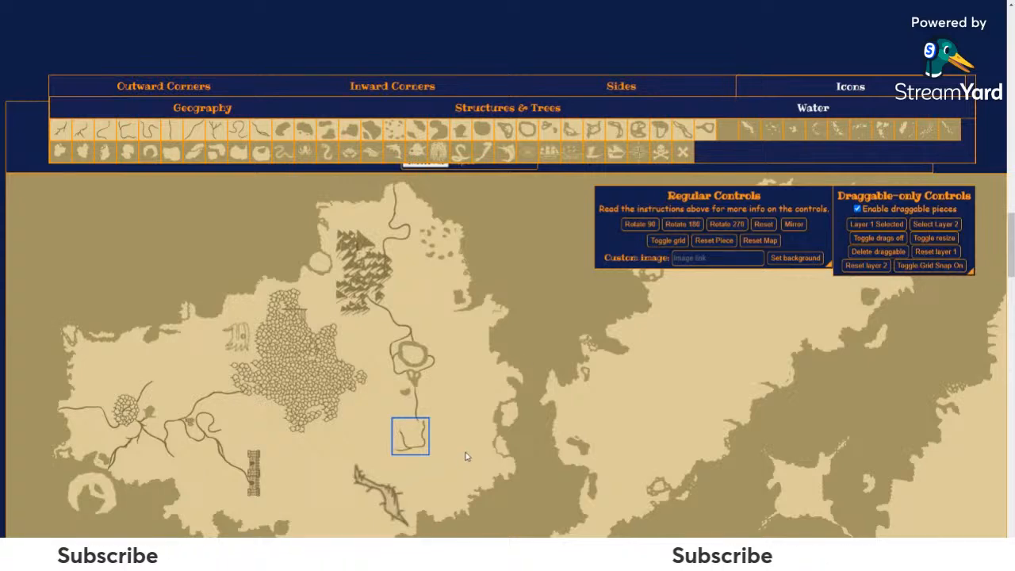
left_click(411, 449)
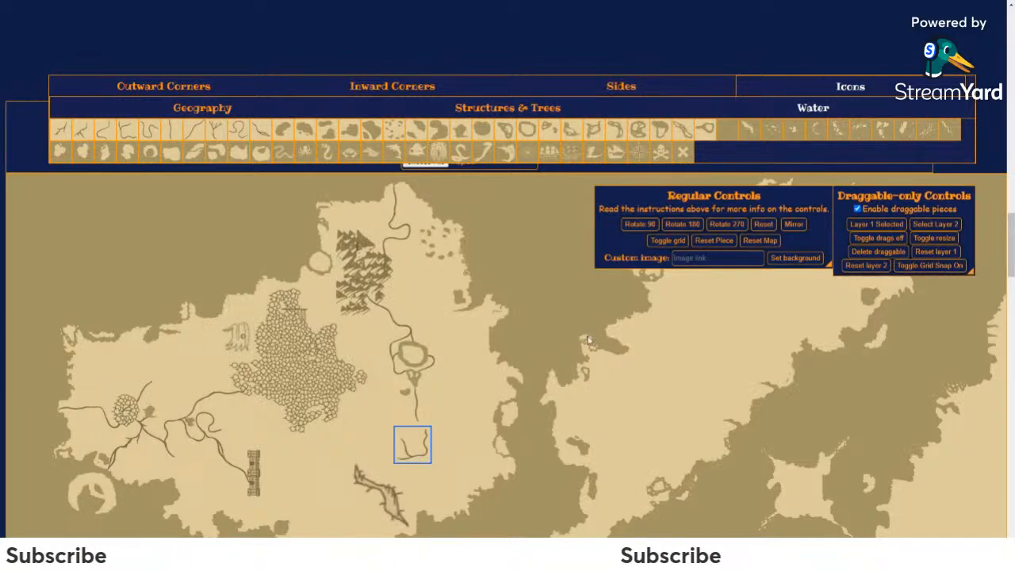
left_click(794, 224)
left_click(744, 226)
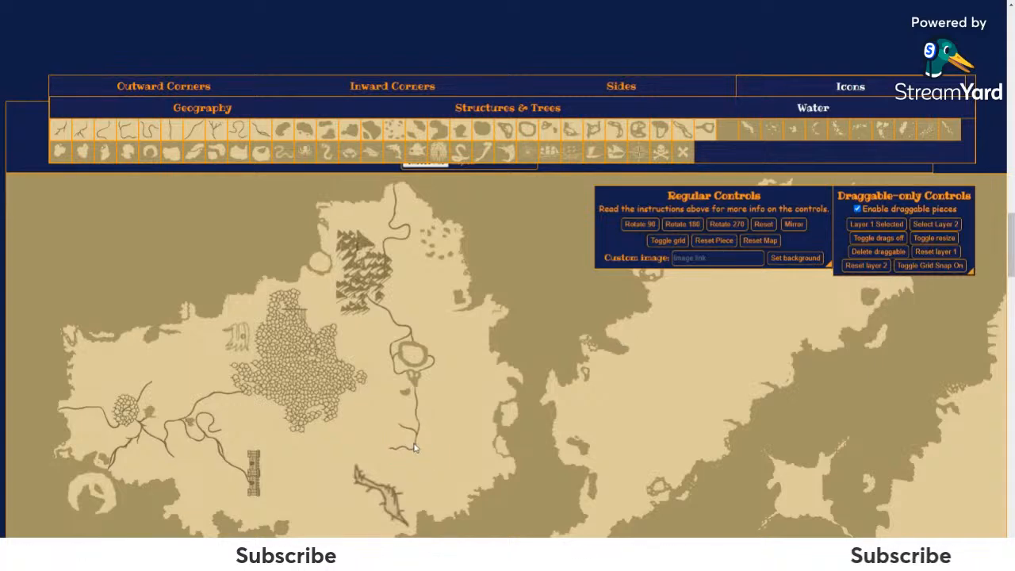
Step: Add a forked river piece and join it to the western end of the southern river, just above the ridge
left_click(89, 135)
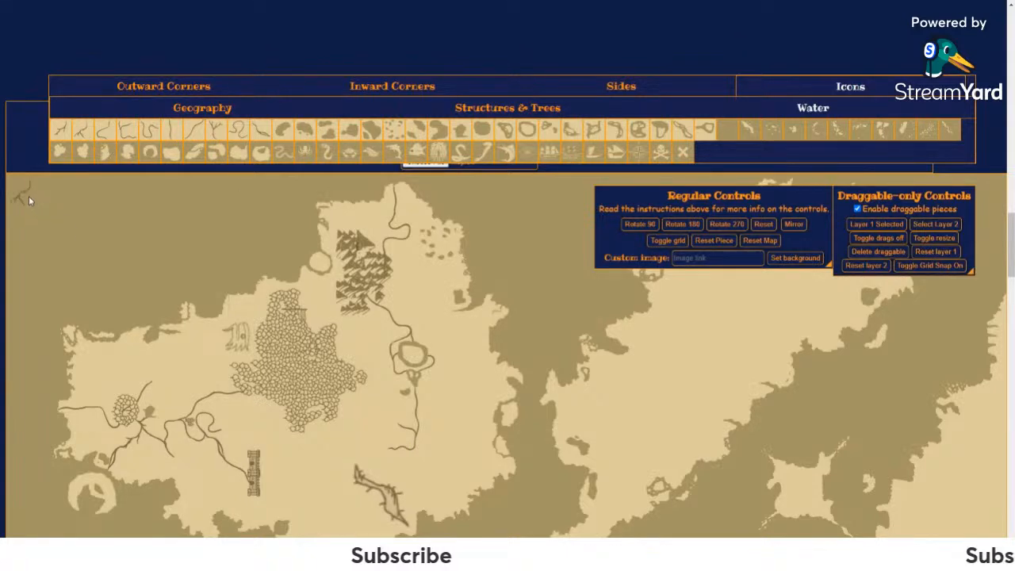
left_click_drag(28, 196, 348, 454)
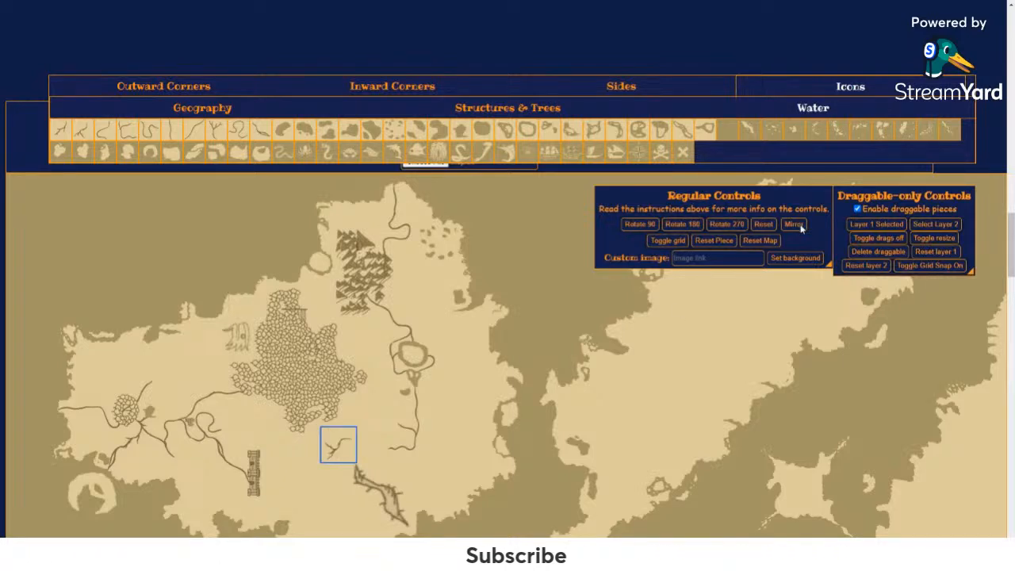
left_click_drag(330, 449, 375, 463)
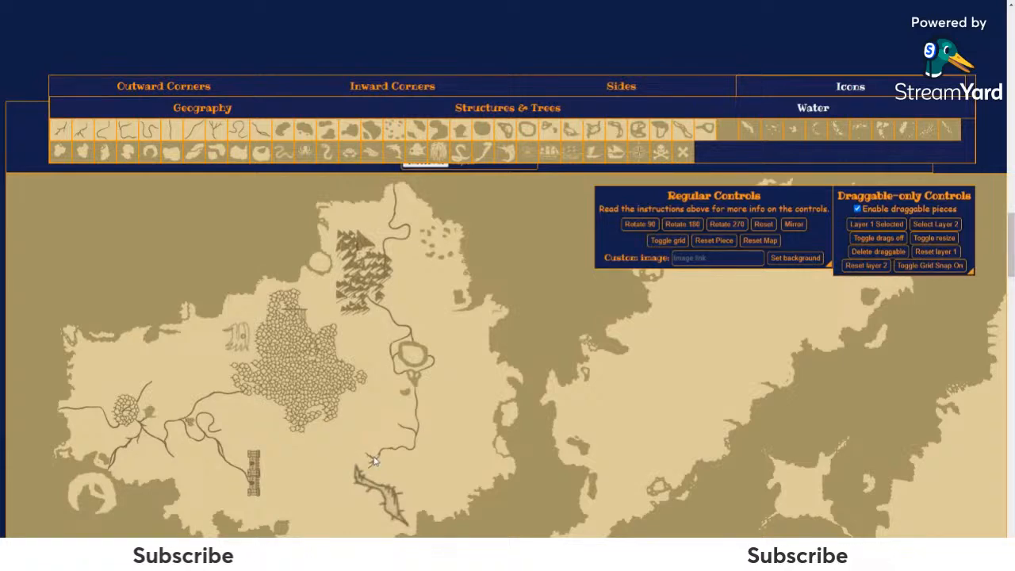
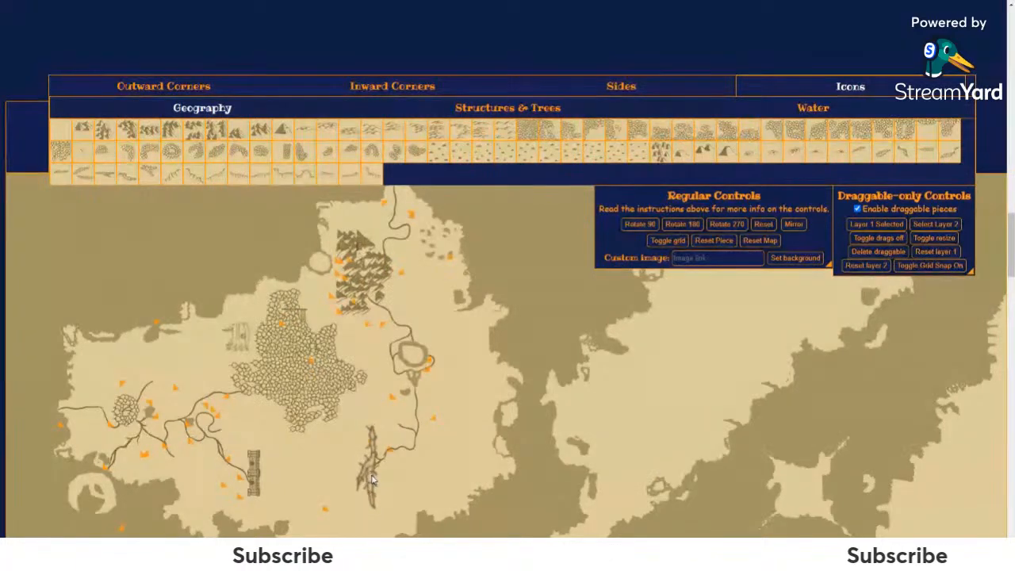
Step: Add a branching ridge piece rotated by 90 degrees, enlarge it and set it down on the continent's southeastern coast
left_click(936, 238)
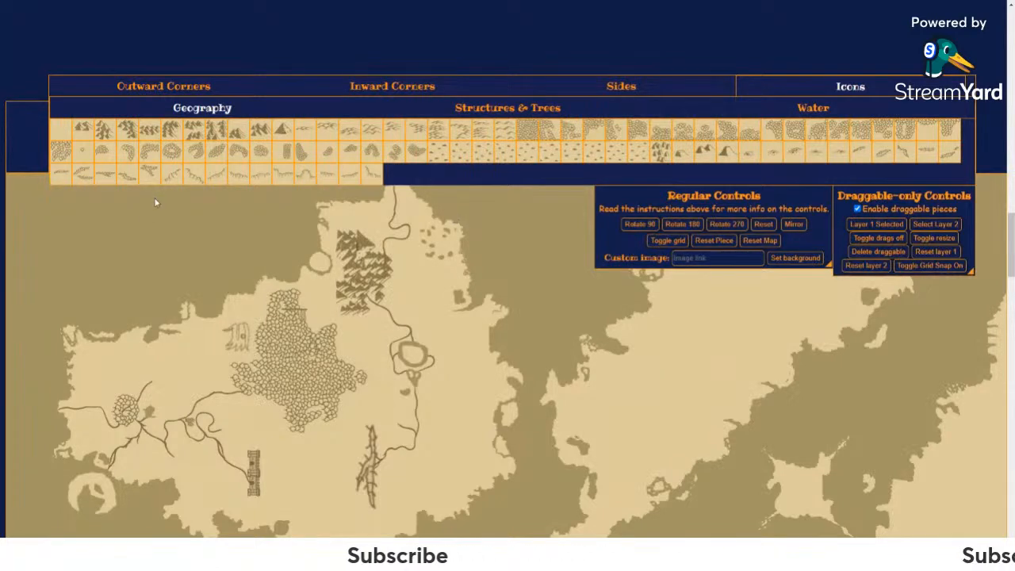
left_click(150, 182)
left_click(24, 186)
left_click(633, 225)
left_click_drag(33, 198, 314, 381)
left_click_drag(366, 458, 310, 468)
left_click(947, 237)
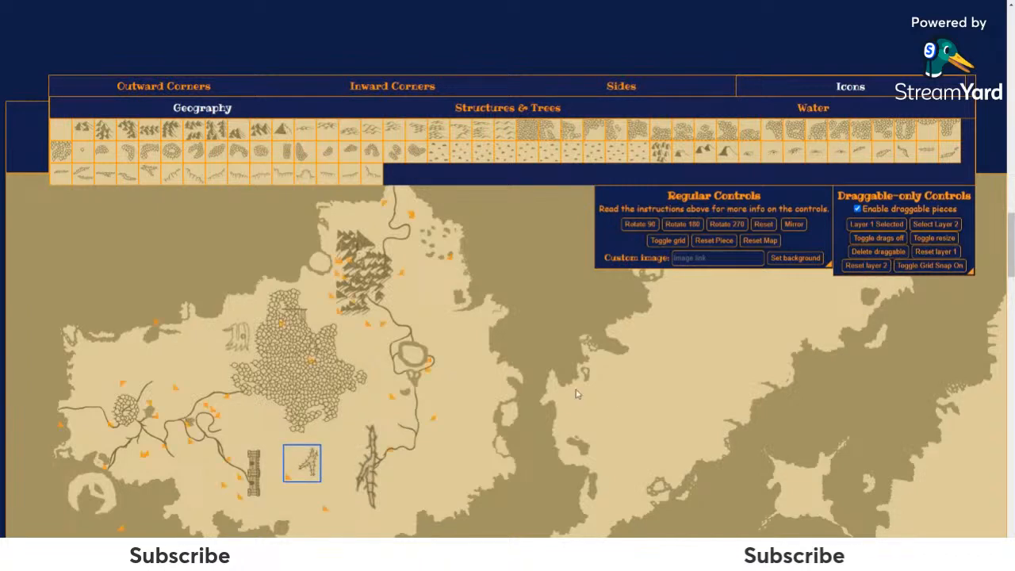
left_click_drag(302, 480, 500, 494)
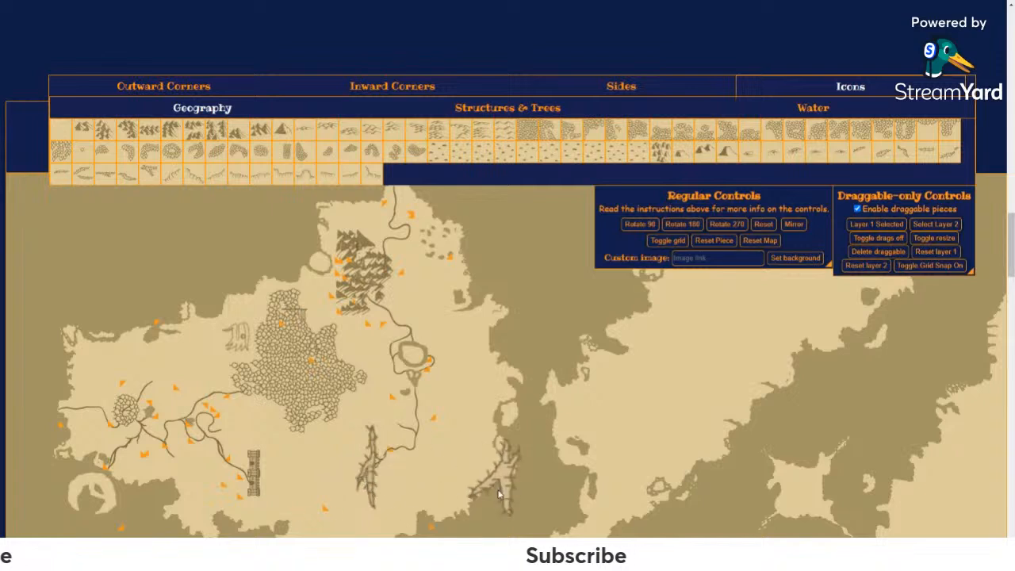
Step: Delete the old ridge at the river's western end, move the enlarged branching ridge into its place and turn resizing off
left_click(378, 501)
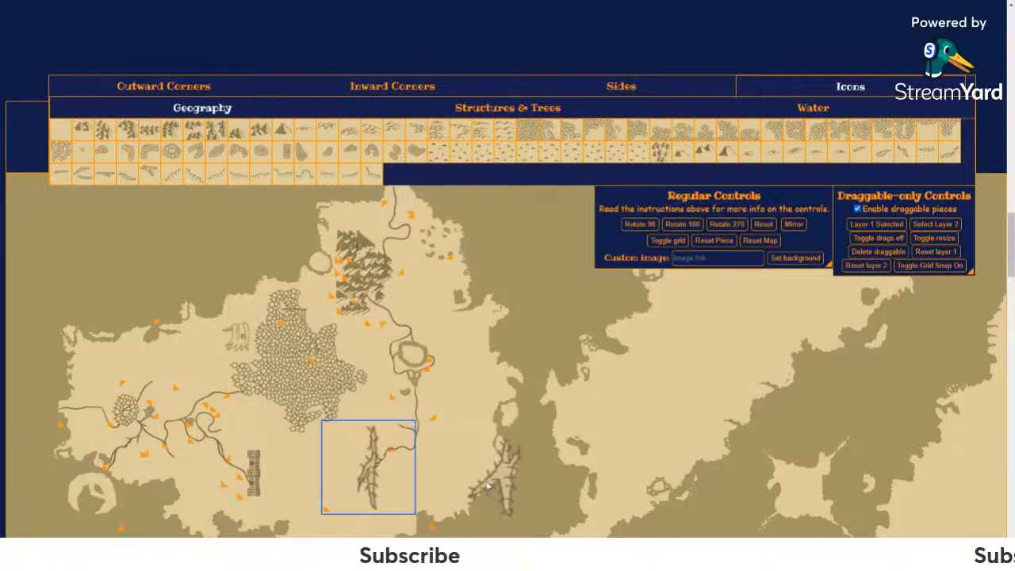
left_click(878, 251)
left_click_drag(504, 500, 378, 491)
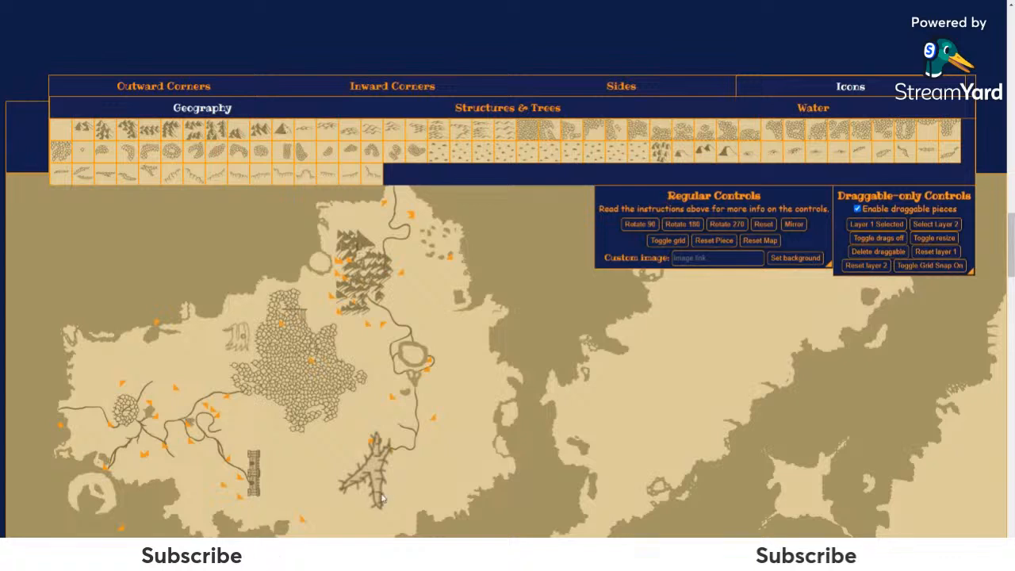
left_click_drag(374, 502, 366, 481)
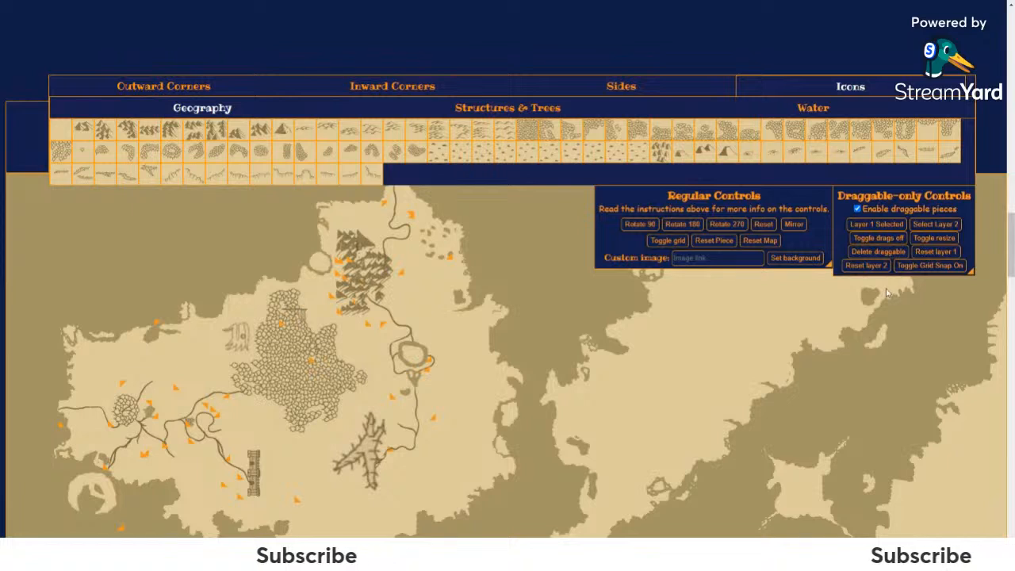
left_click(935, 251)
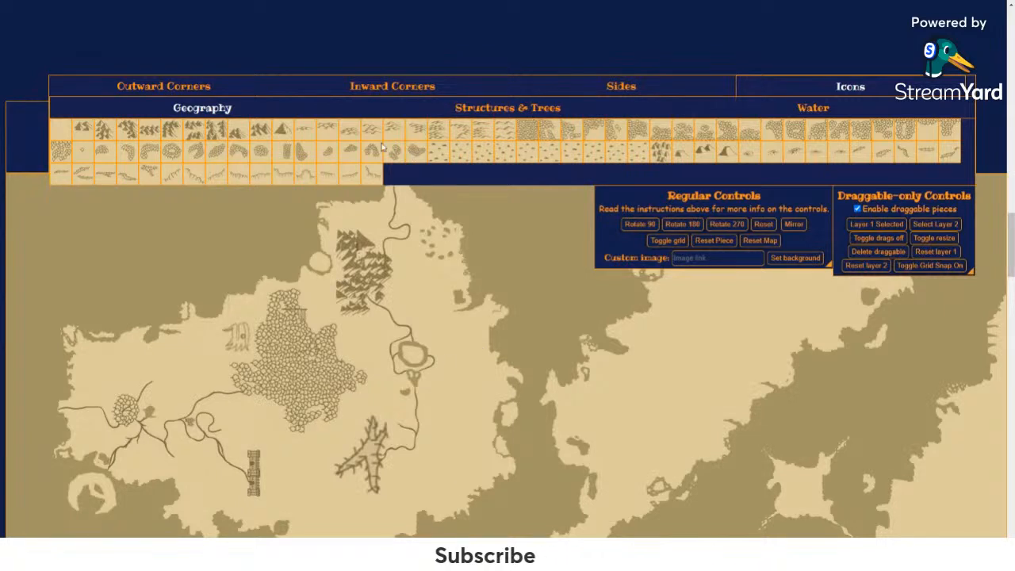
Step: Place two rotated mountain pieces end to end in a north-south line along the continent's eastern coast
left_click(344, 135)
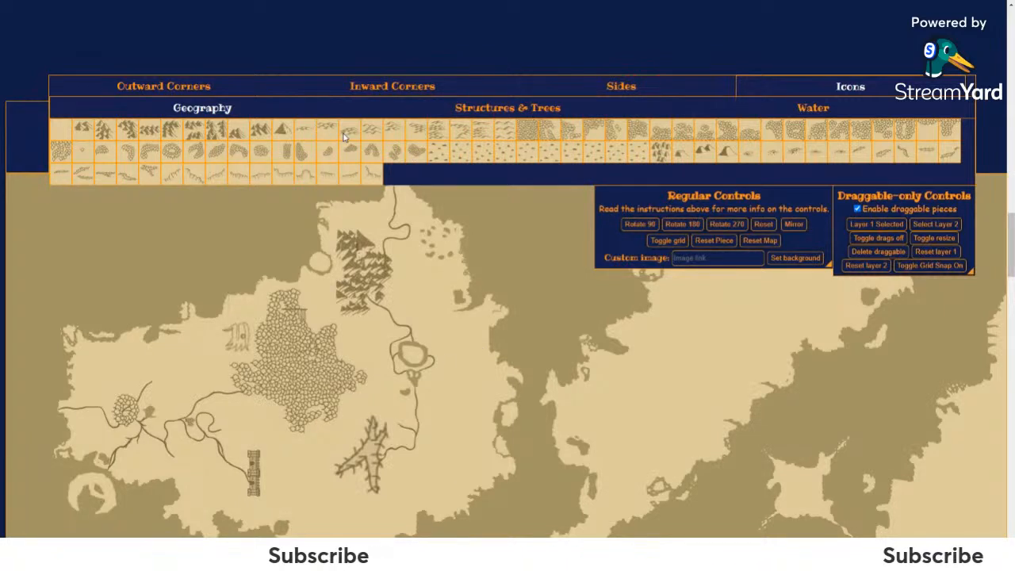
left_click(25, 203)
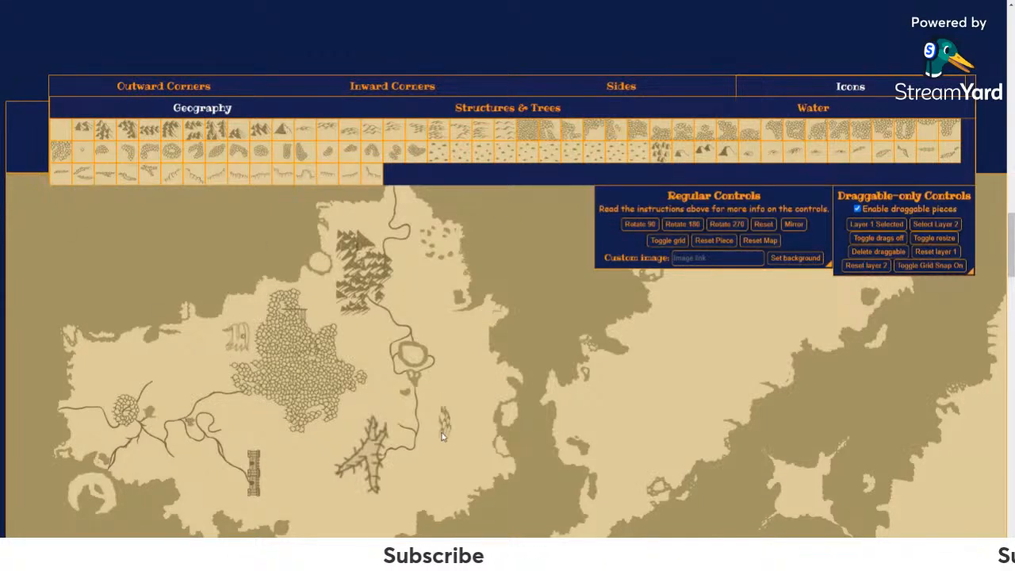
left_click_drag(484, 420, 482, 399)
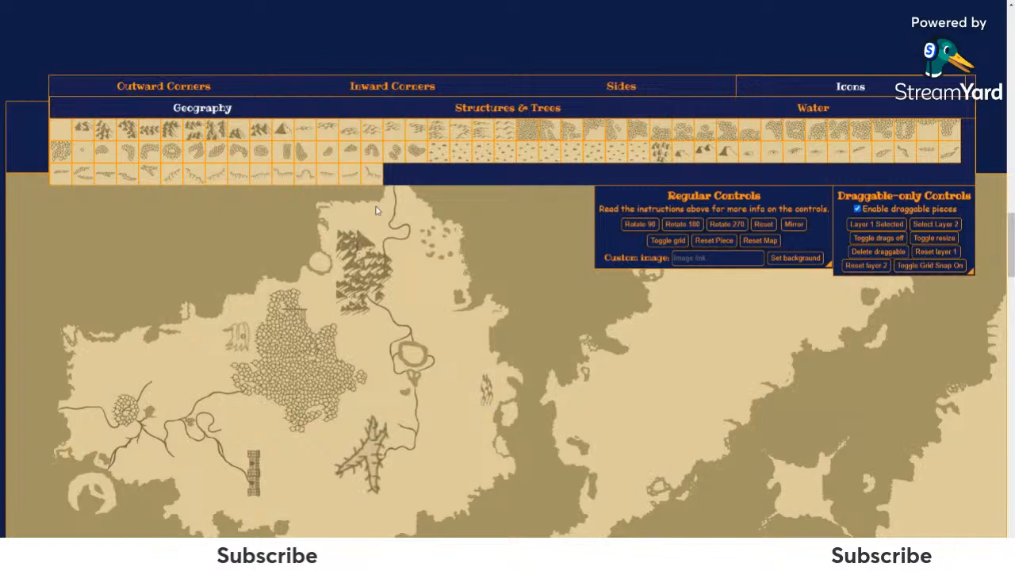
left_click(315, 137)
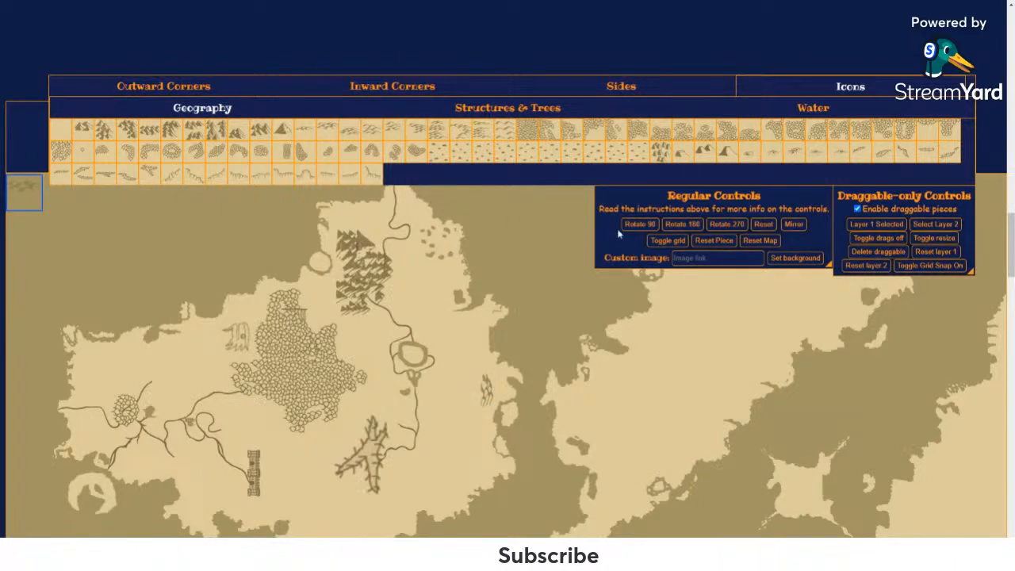
left_click_drag(27, 208, 482, 448)
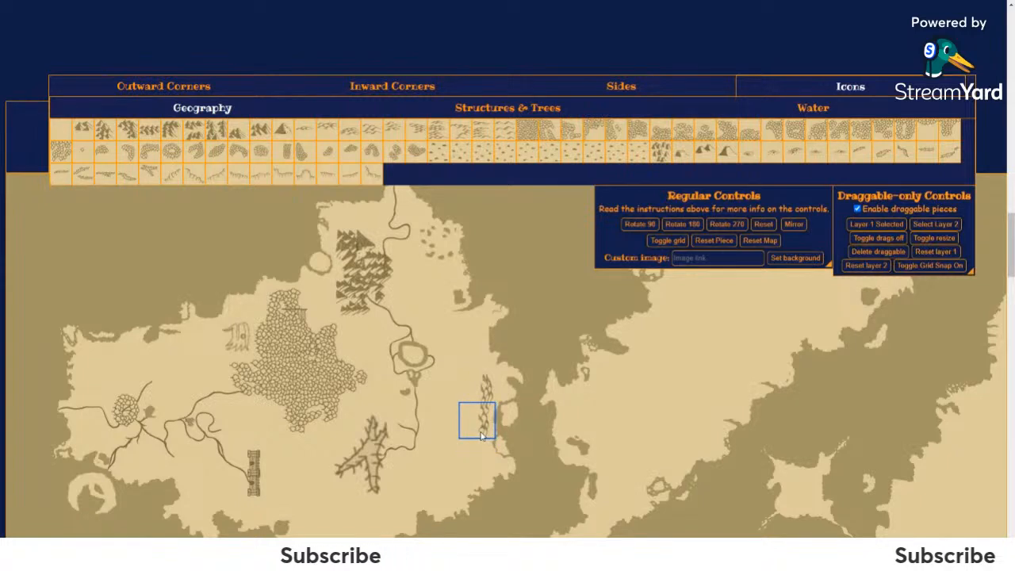
left_click_drag(485, 422, 487, 426)
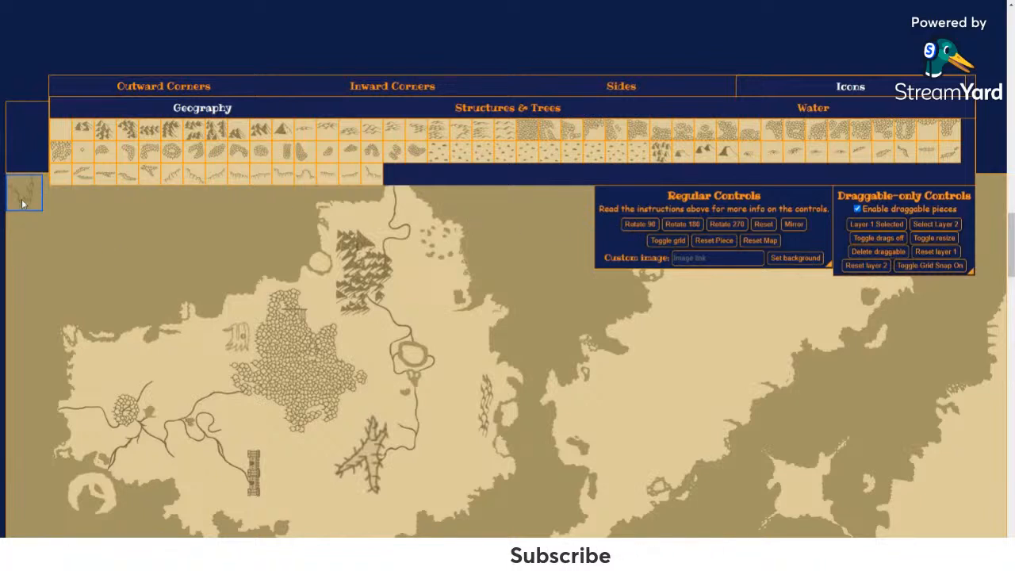
Step: Place a V-shaped mountain range piece against the western side of the eastern coastal mountains
left_click(451, 387)
left_click_drag(455, 406, 471, 402)
left_click(470, 400)
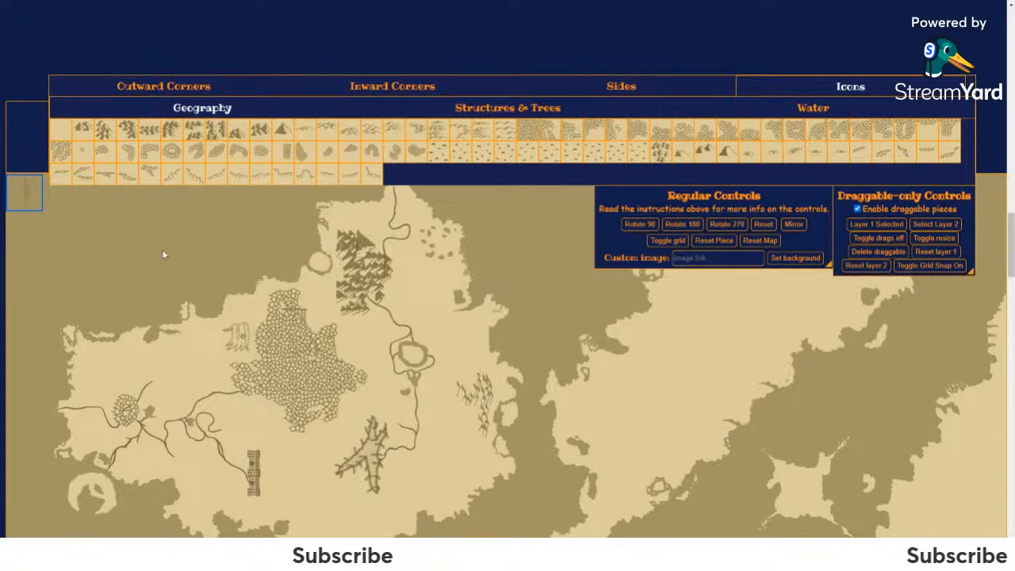
Step: Scatter five small hill pieces across the plain between the branching ridge and the southeastern coast
left_click(31, 201)
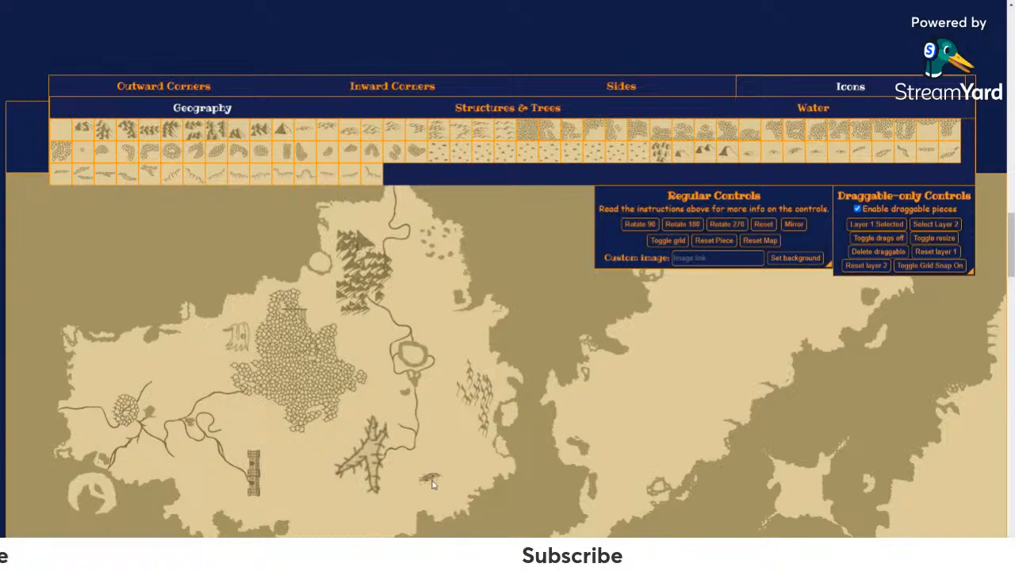
left_click_drag(756, 157, 763, 135)
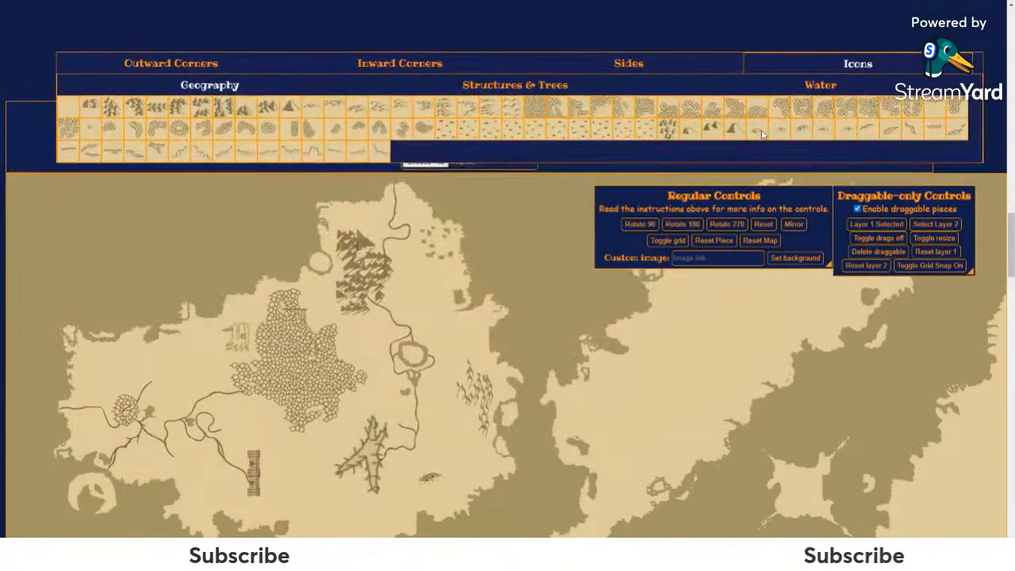
left_click(803, 134)
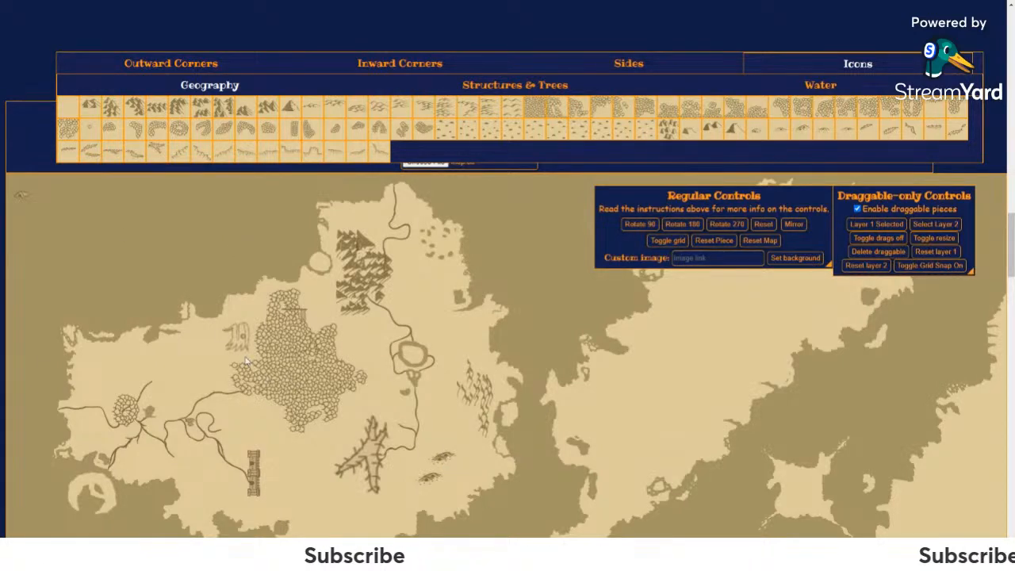
left_click_drag(20, 196, 455, 476)
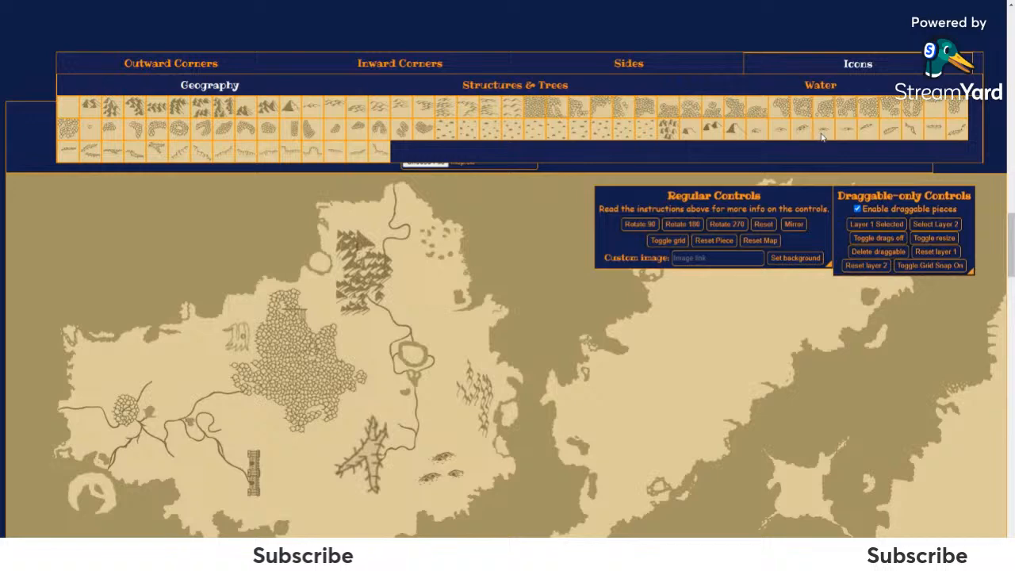
left_click_drag(817, 132, 802, 142)
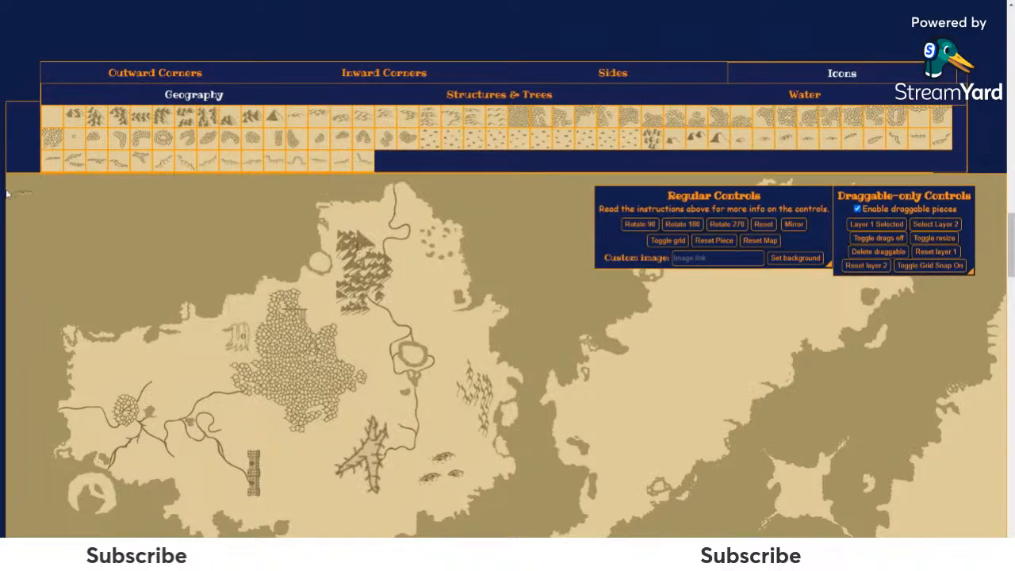
left_click_drag(27, 194, 475, 491)
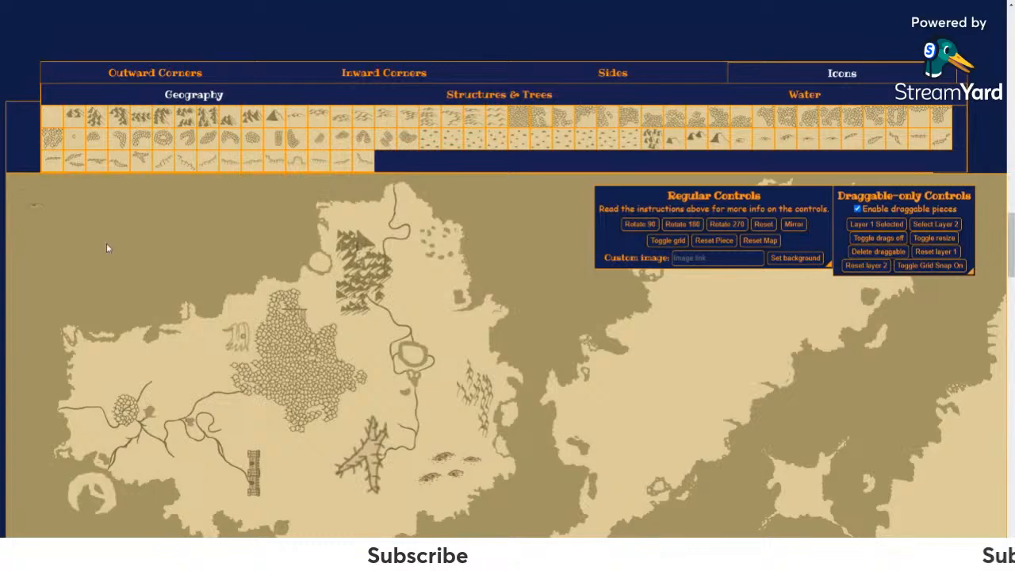
left_click_drag(455, 457, 456, 437)
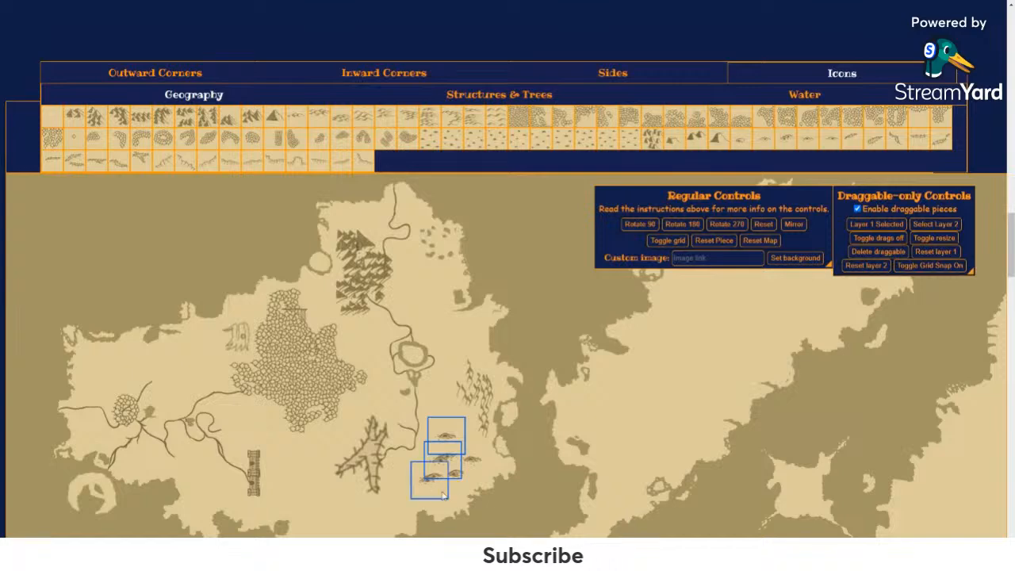
Step: Rotate the five small hill pieces by 90 degrees and regroup them along the eastern coast, south and north of the mountains
left_click(480, 463)
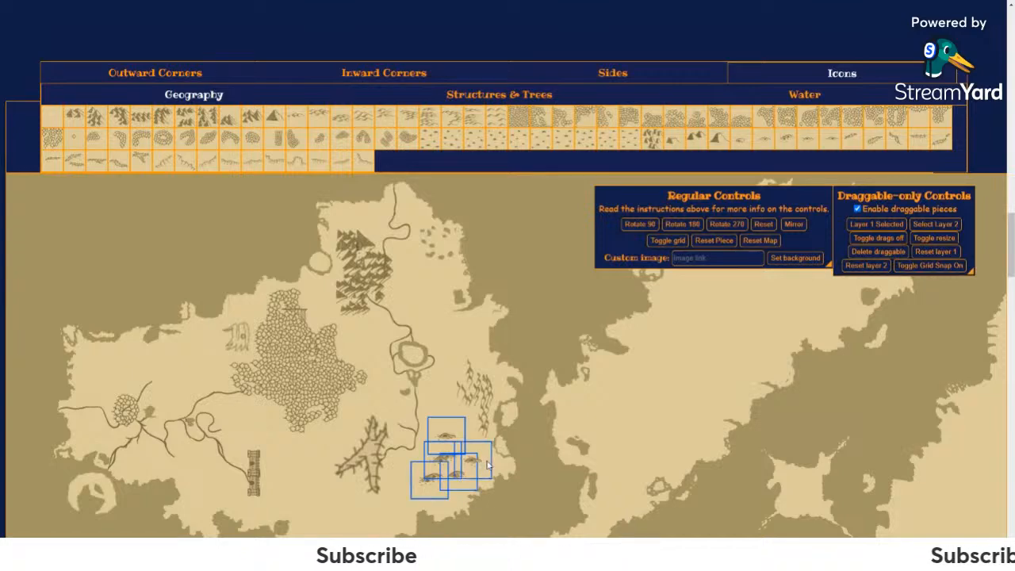
left_click(637, 225)
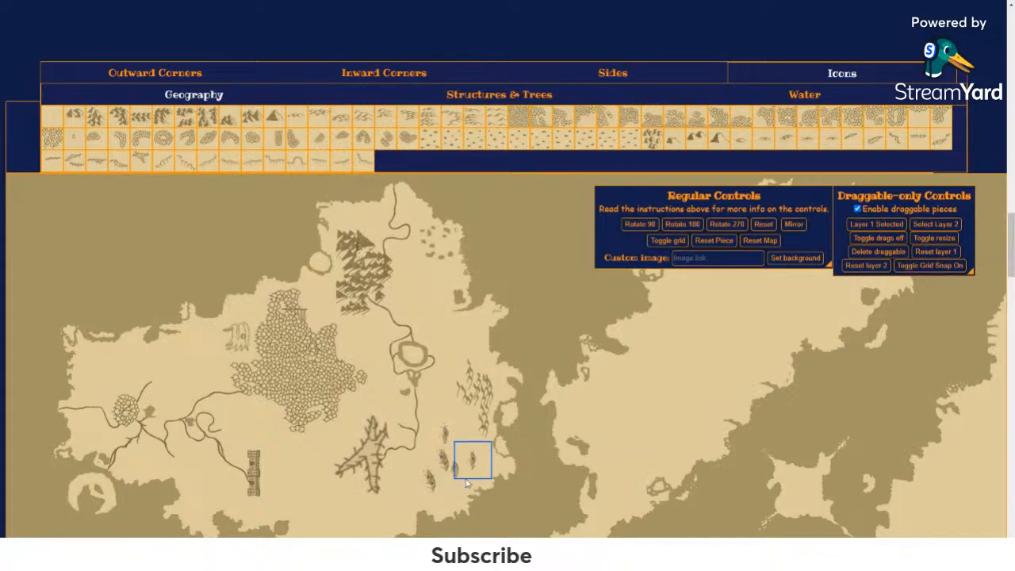
left_click_drag(470, 465, 482, 468)
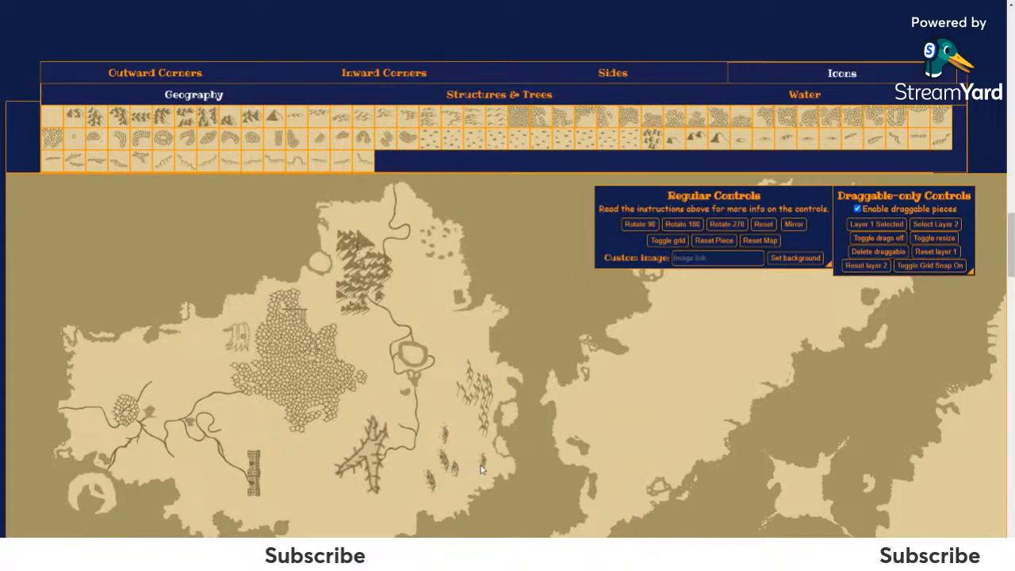
left_click_drag(445, 438, 480, 461)
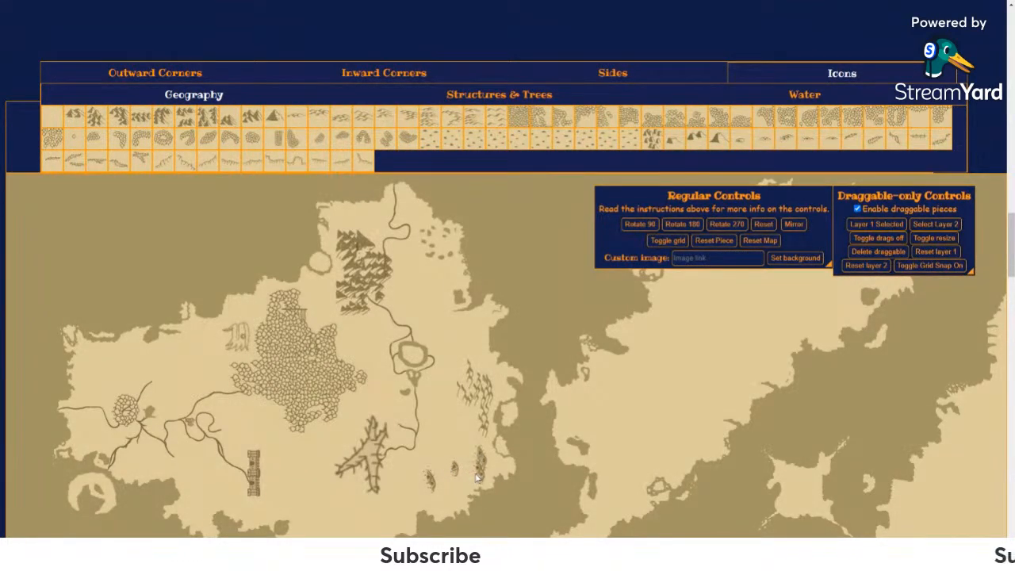
left_click_drag(455, 472, 484, 324)
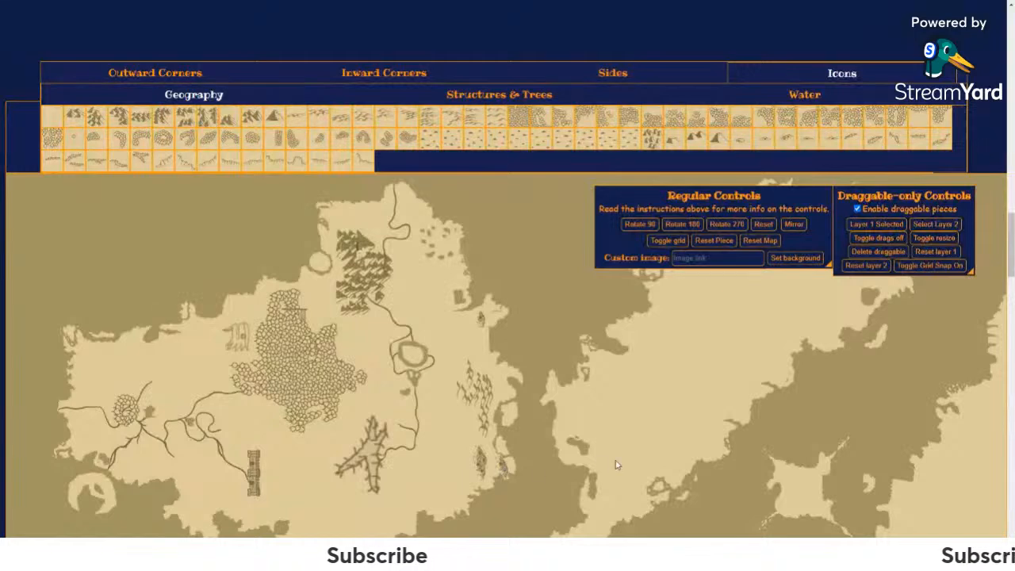
Step: Add a small ridge piece, rotate it by 90 degrees and place it on the southern coast below the branching ridge
left_click(167, 162)
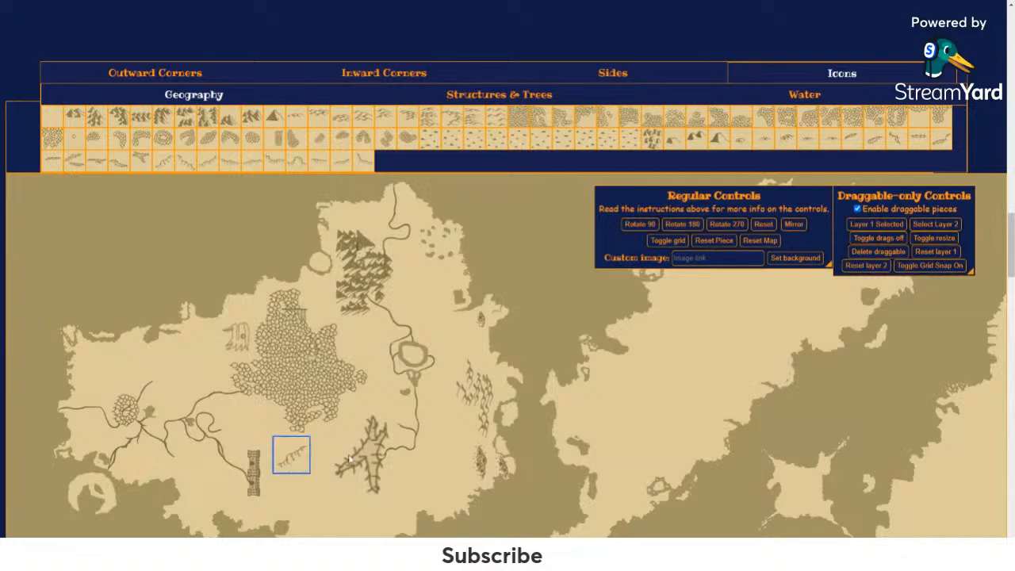
left_click(645, 228)
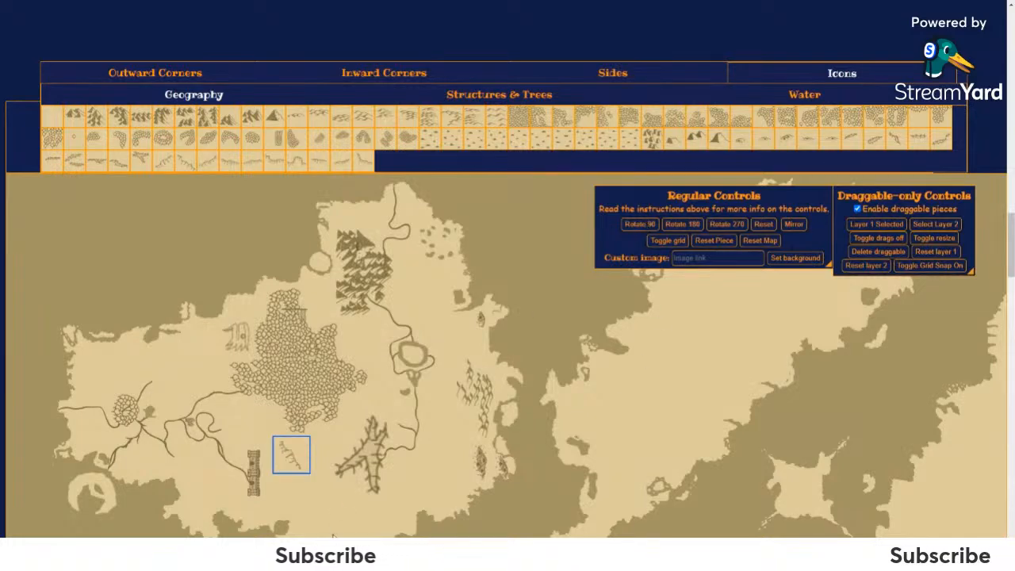
left_click(290, 470)
left_click_drag(290, 470, 344, 526)
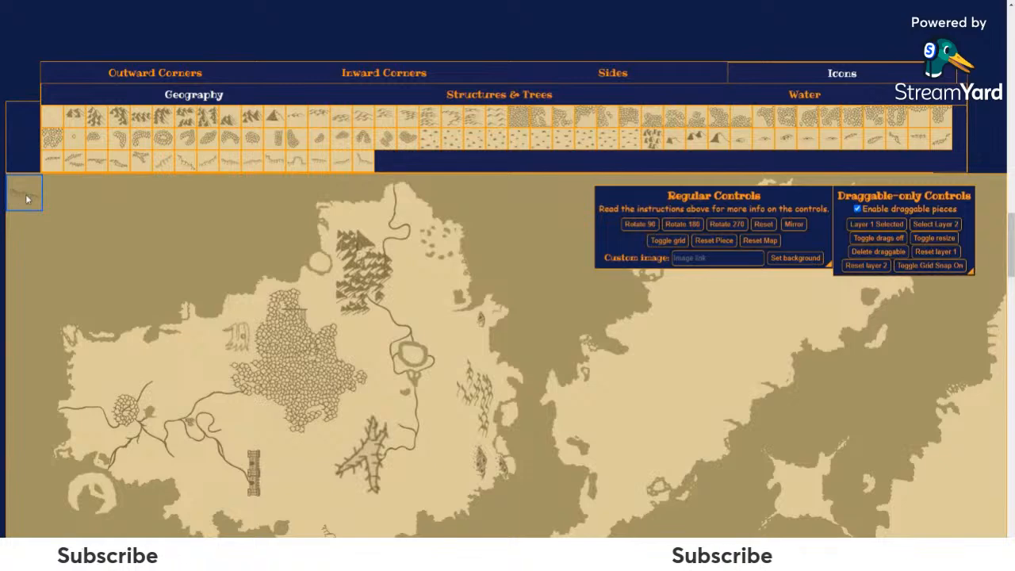
Step: Place another small ridge piece on the southern coast, just west of the rotated one
left_click_drag(2, 516, 305, 513)
key("alt+Tab")
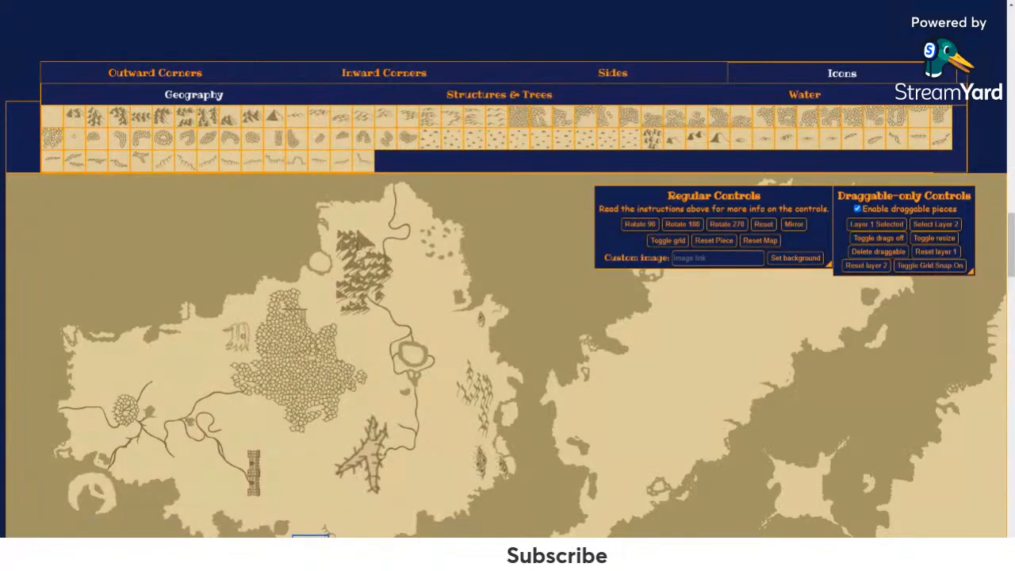
scroll(317, 476, "down", 5)
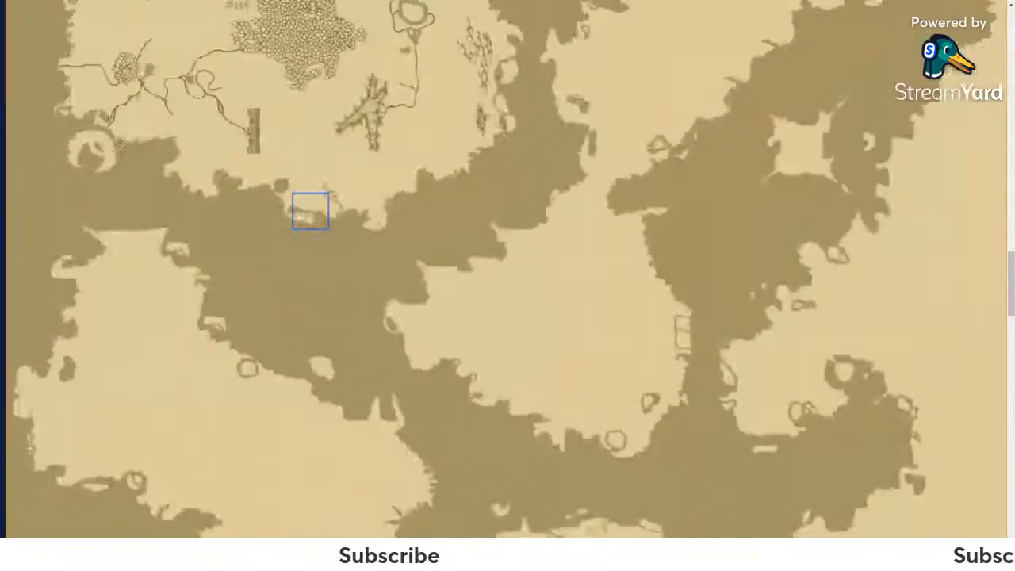
Step: Rotate the western small ridge piece on the southern coast by 90 degrees, mirror it and join it to the north end of the neighbouring ridge
scroll(294, 361, "up", 2)
scroll(295, 361, "up", 2)
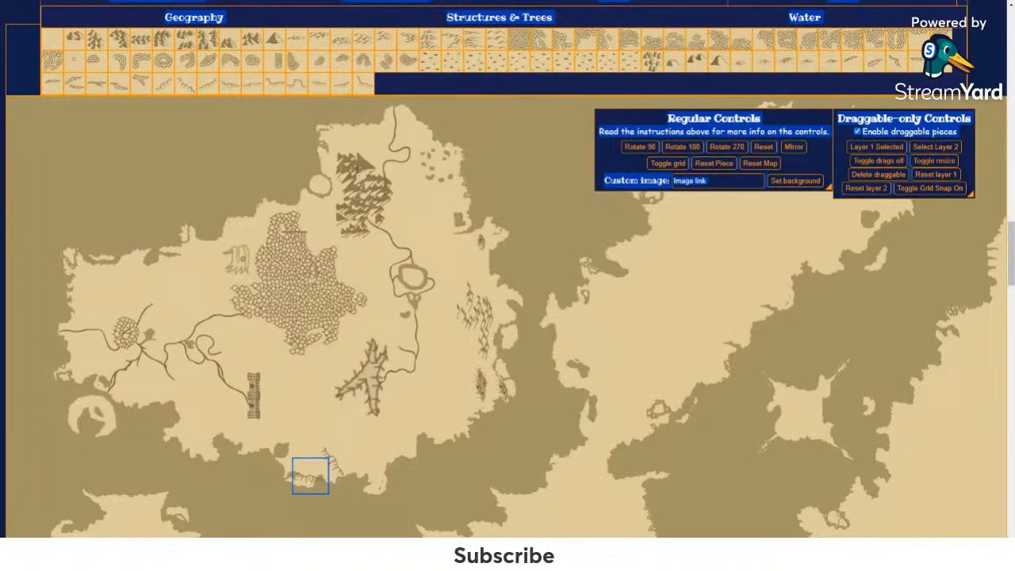
key("ctrl+a")
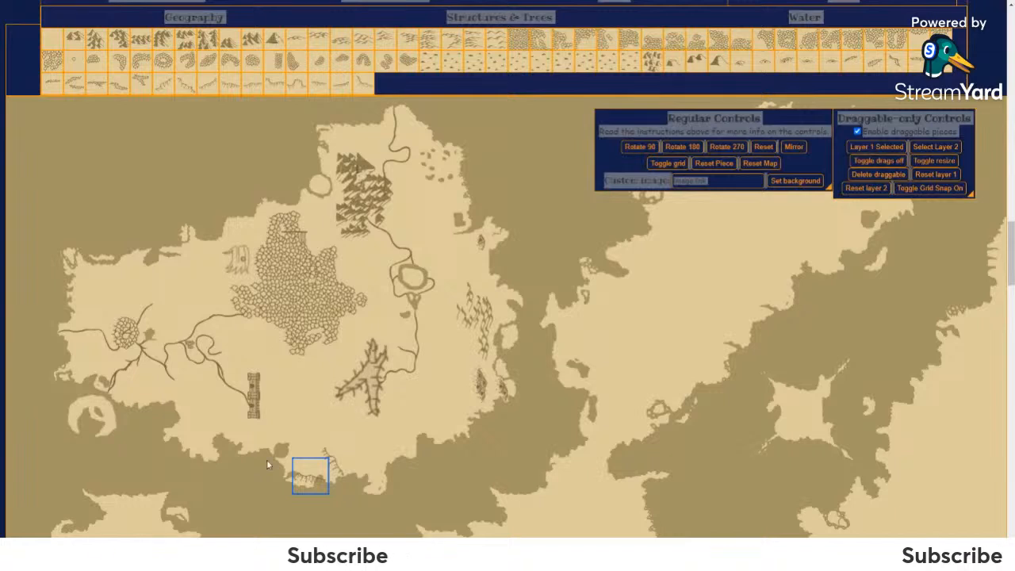
left_click_drag(310, 487, 298, 429)
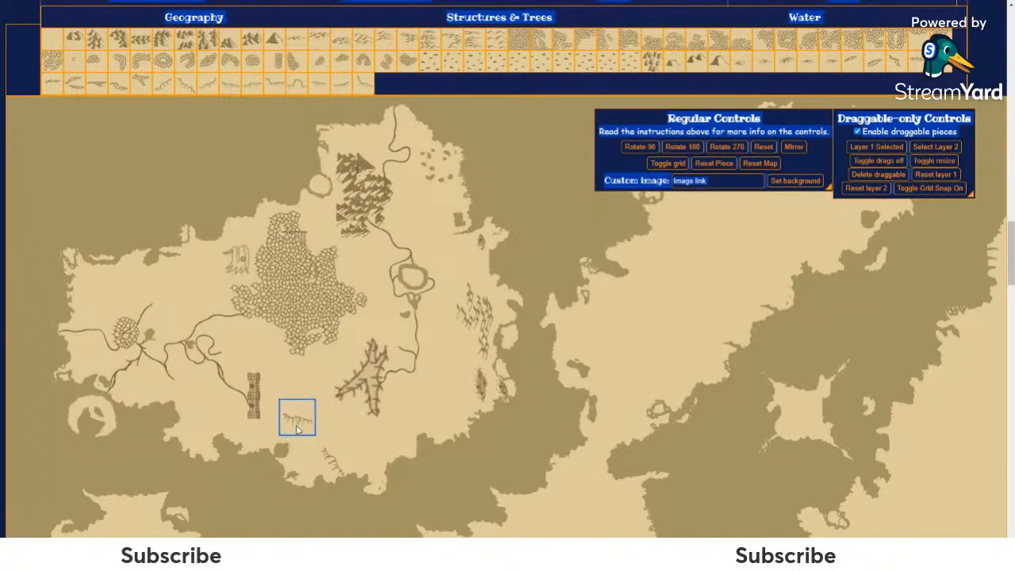
left_click(511, 374)
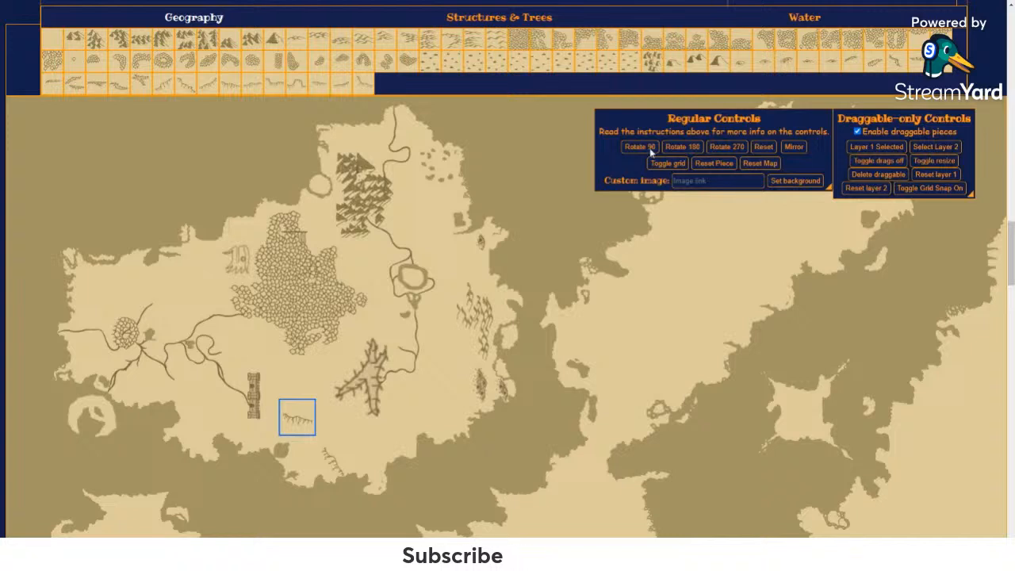
left_click_drag(302, 424, 331, 438)
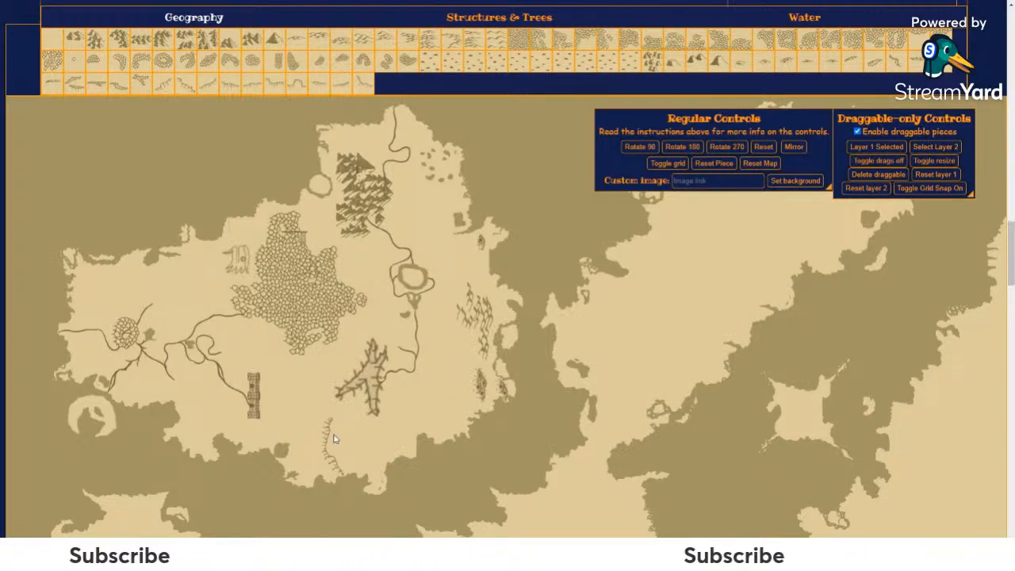
left_click_drag(334, 439, 303, 429)
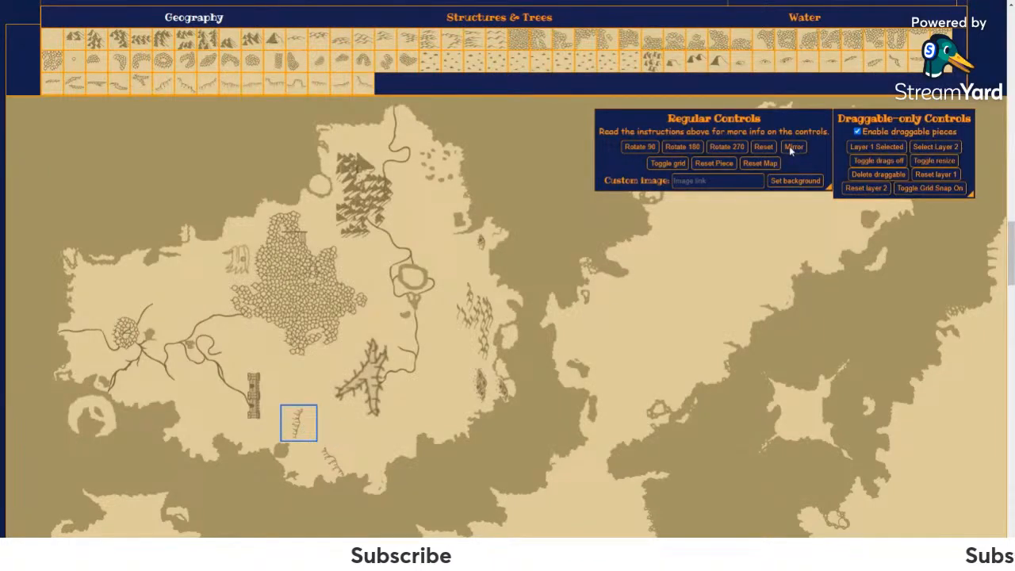
left_click(308, 422)
left_click_drag(310, 426, 329, 439)
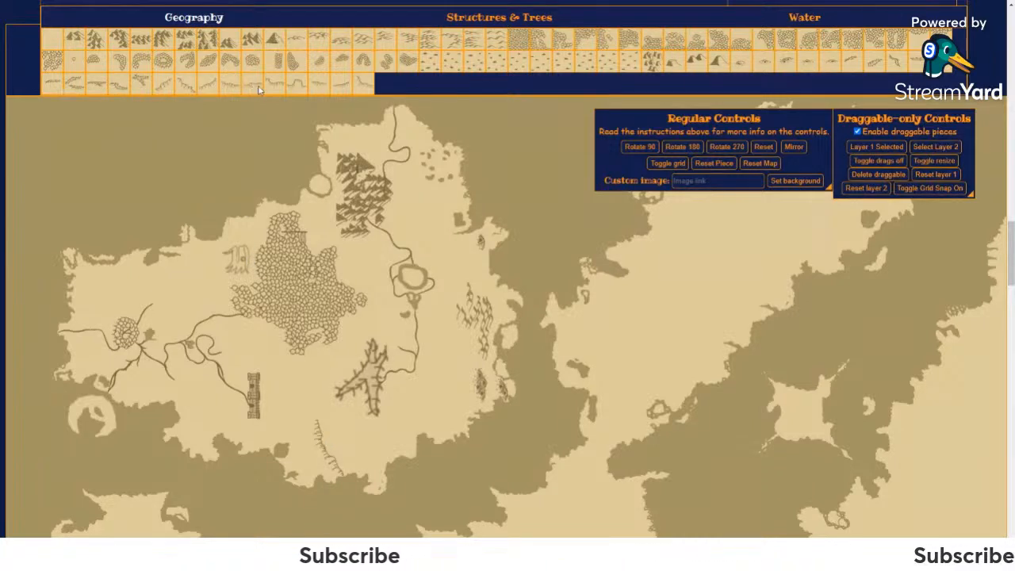
Step: Add another ridge piece, turn it vertical and attach it to the north end of the southern coastal ridge
left_click(278, 86)
left_click_drag(32, 114, 293, 367)
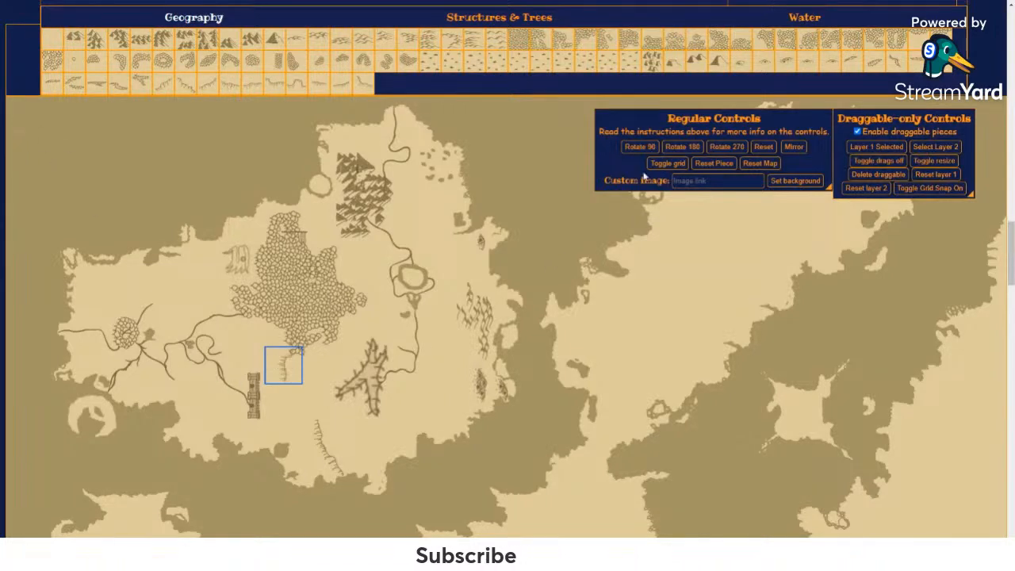
left_click_drag(282, 377, 326, 401)
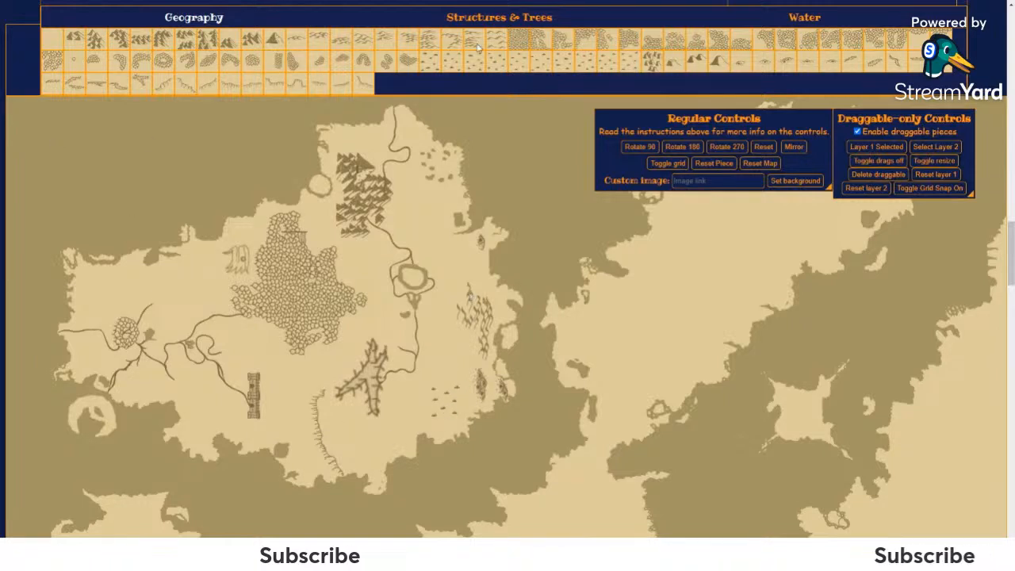
Step: Add more scattered small mound pieces and rotate the whole set by 90 degrees
left_click(499, 65)
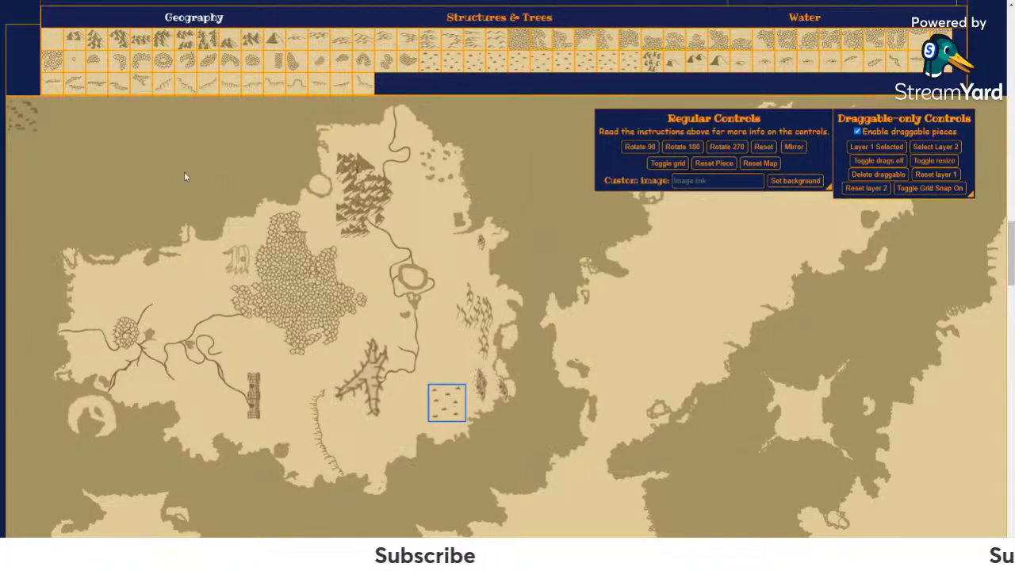
left_click_drag(25, 125, 122, 203)
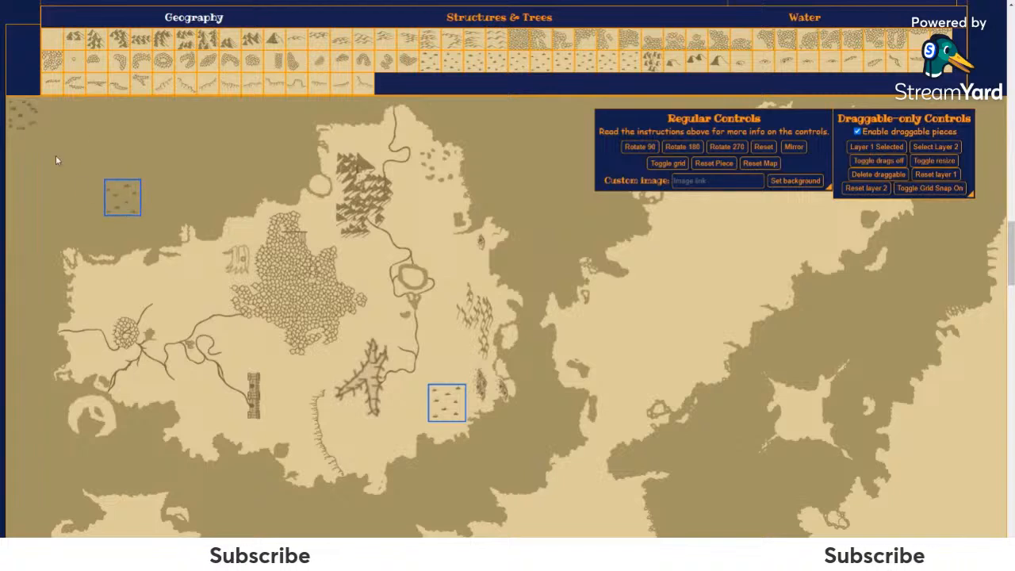
left_click_drag(22, 116, 113, 146)
left_click_drag(19, 121, 42, 185)
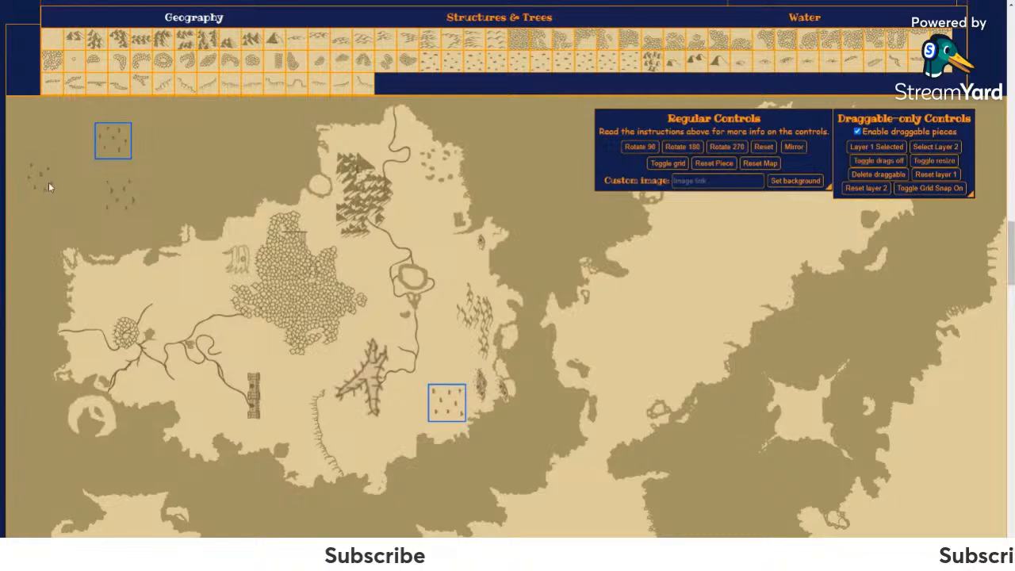
Step: Group the rotated mound pieces into one field on the plain between the branching ridge and the eastern coast
left_click_drag(108, 158, 442, 365)
left_click(442, 365)
left_click(441, 364)
left_click(443, 392)
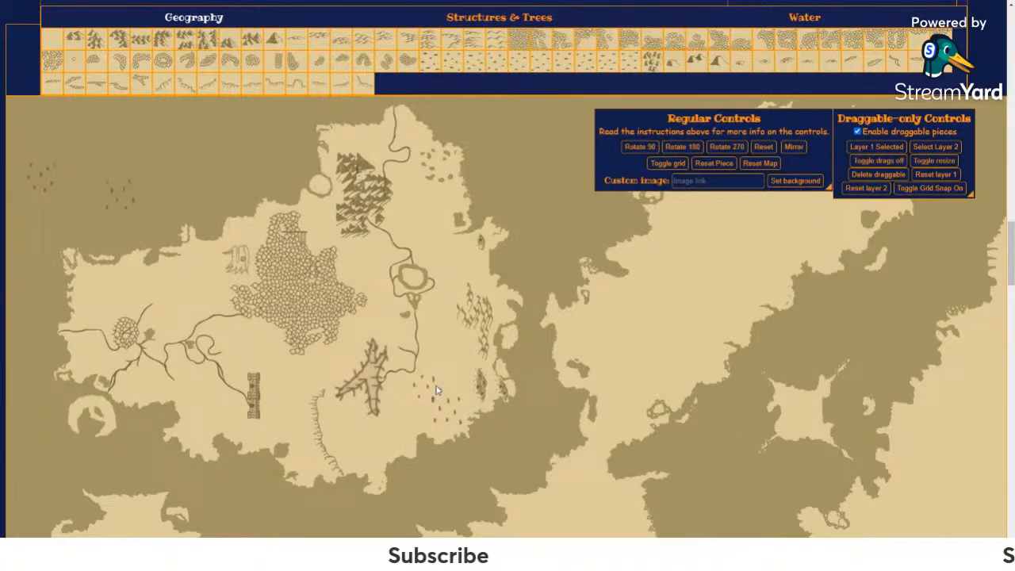
left_click_drag(137, 194, 456, 366)
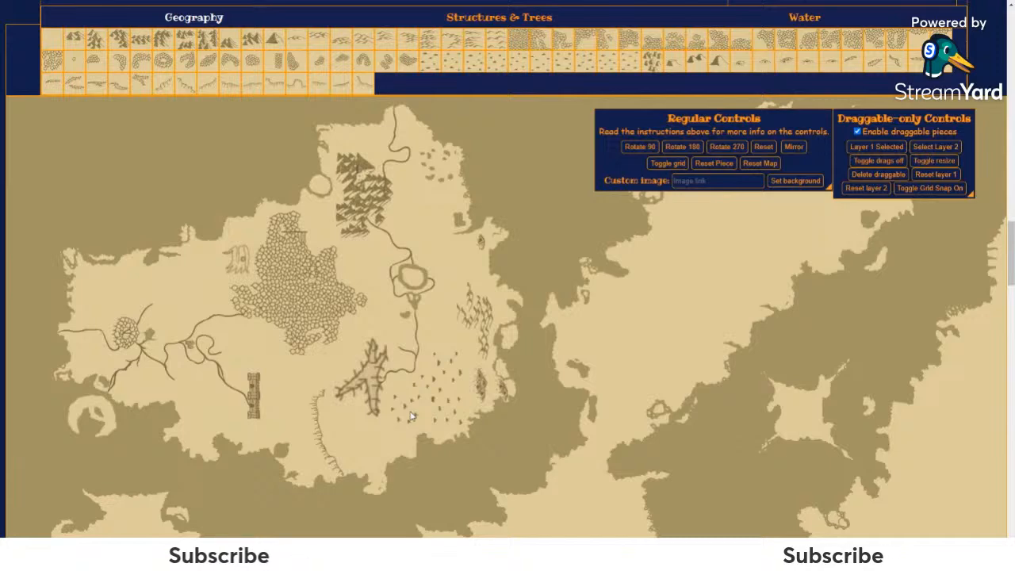
Step: Place a dense hill cluster near the northwestern coast and a double ridge piece rotated by 90 degrees just west of the northern structure
left_click(653, 63)
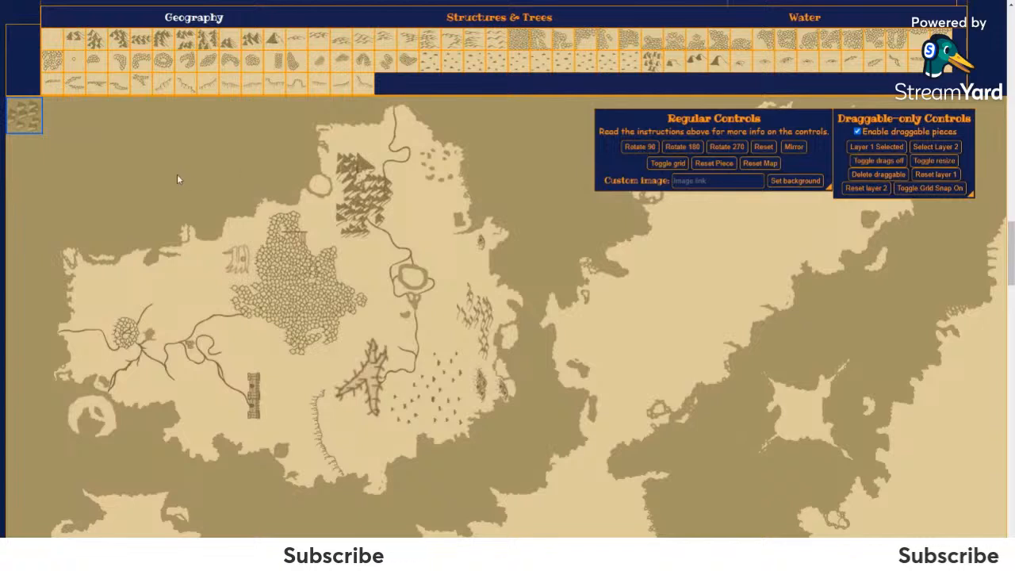
left_click_drag(23, 122, 98, 302)
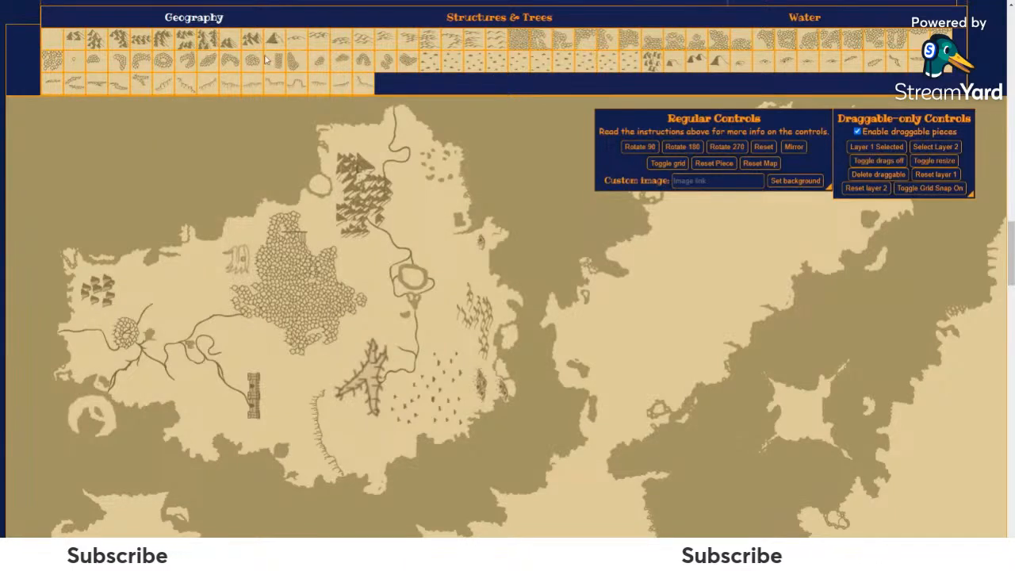
left_click(74, 83)
left_click_drag(30, 117, 146, 198)
left_click(639, 150)
left_click_drag(151, 199, 208, 278)
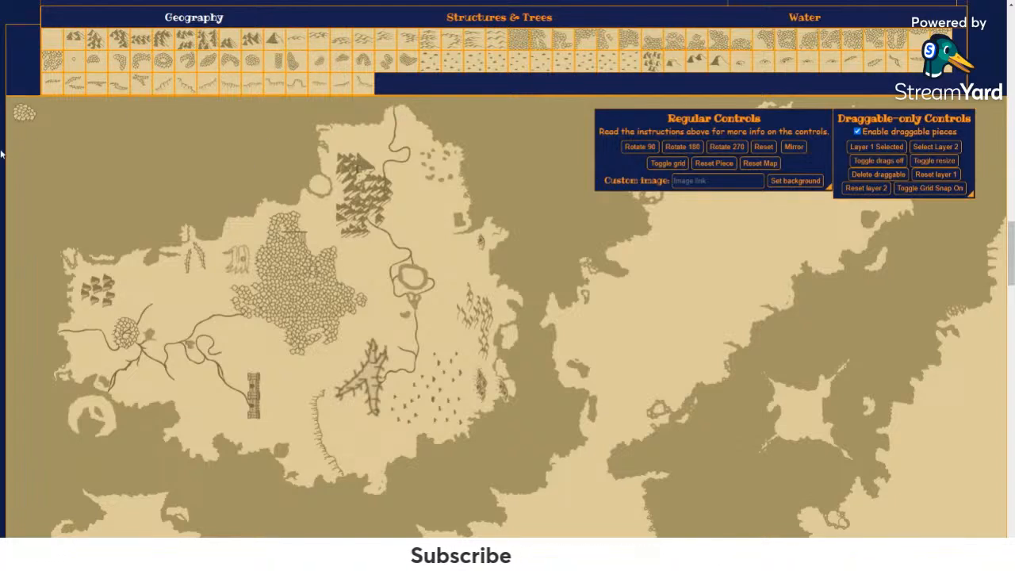
Step: Rotate a round forest piece and a narrow forest strip by 90 degrees, placing them north and east of the northern mountains
left_click(30, 116)
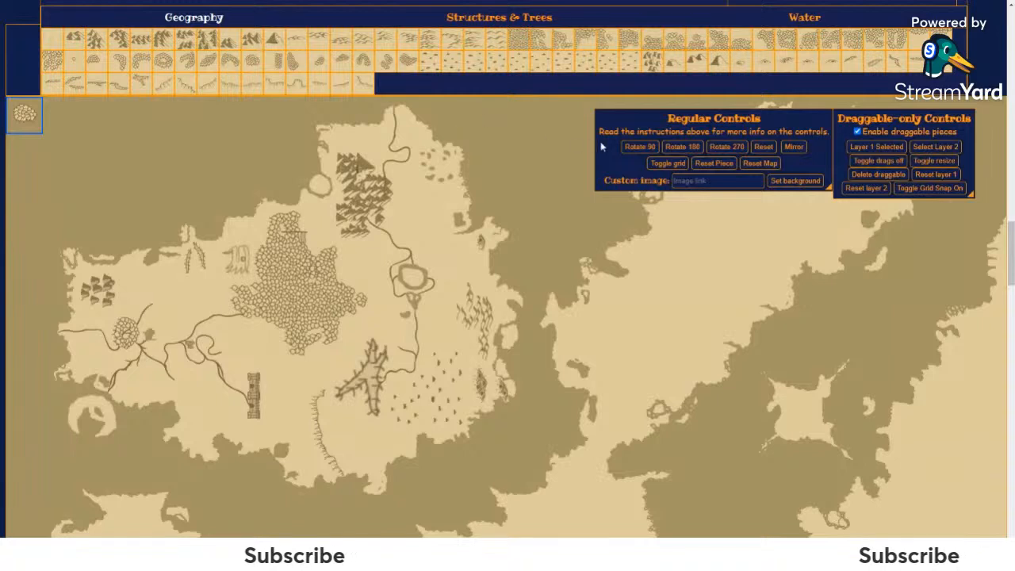
left_click(640, 147)
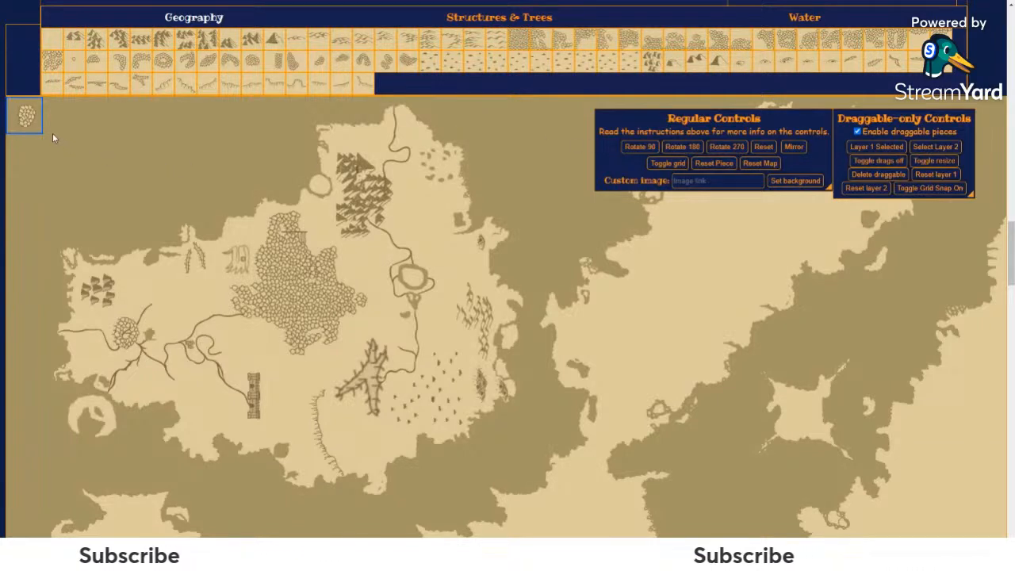
left_click_drag(32, 114, 201, 228)
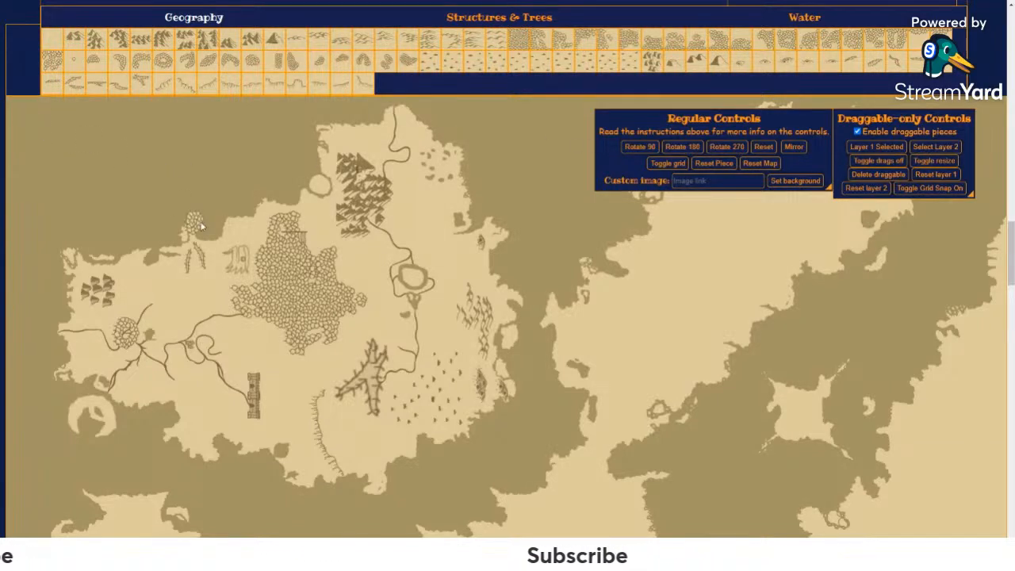
left_click_drag(377, 164, 381, 143)
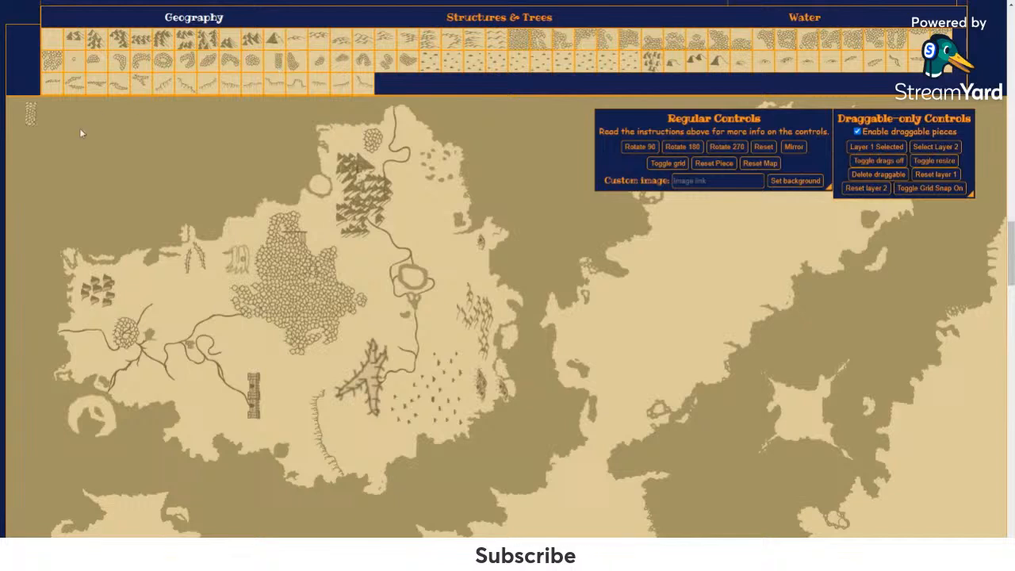
left_click(635, 145)
left_click_drag(29, 125, 411, 176)
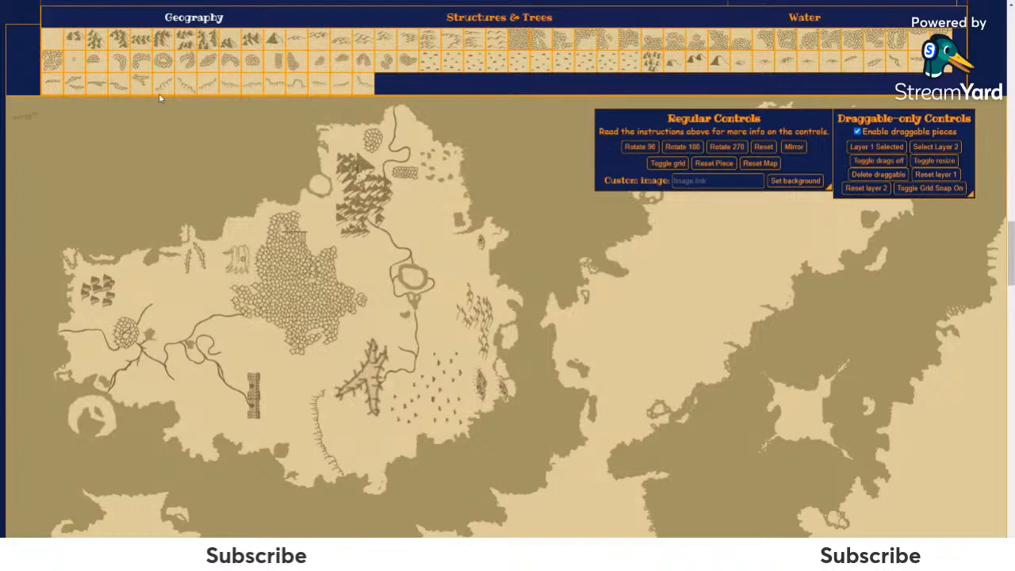
Step: Place a vertical small ridge east of the ring-shaped lake and a winding ridge rotated by 90 degrees on the northeastern coast
left_click_drag(22, 111, 431, 225)
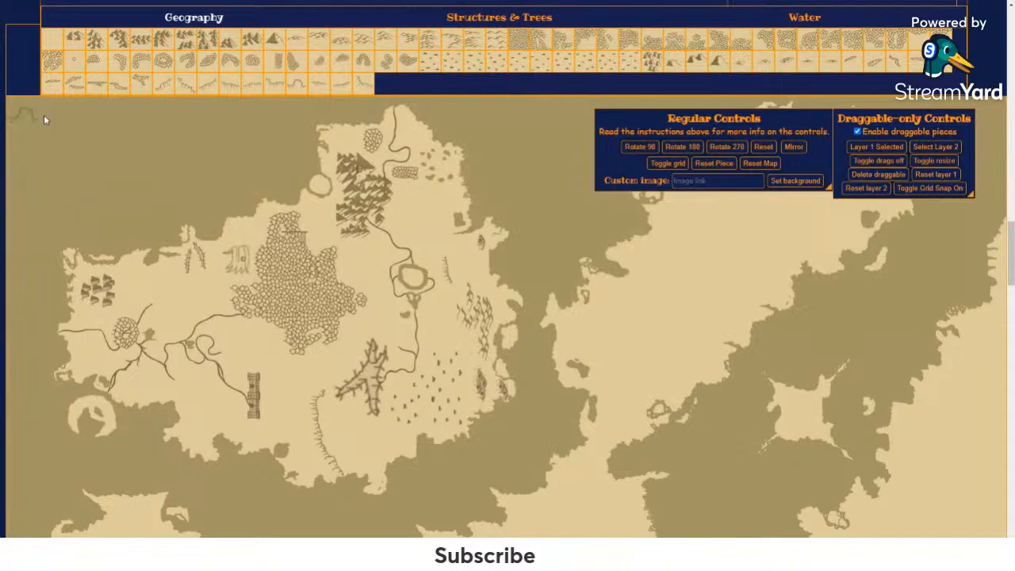
left_click(649, 148)
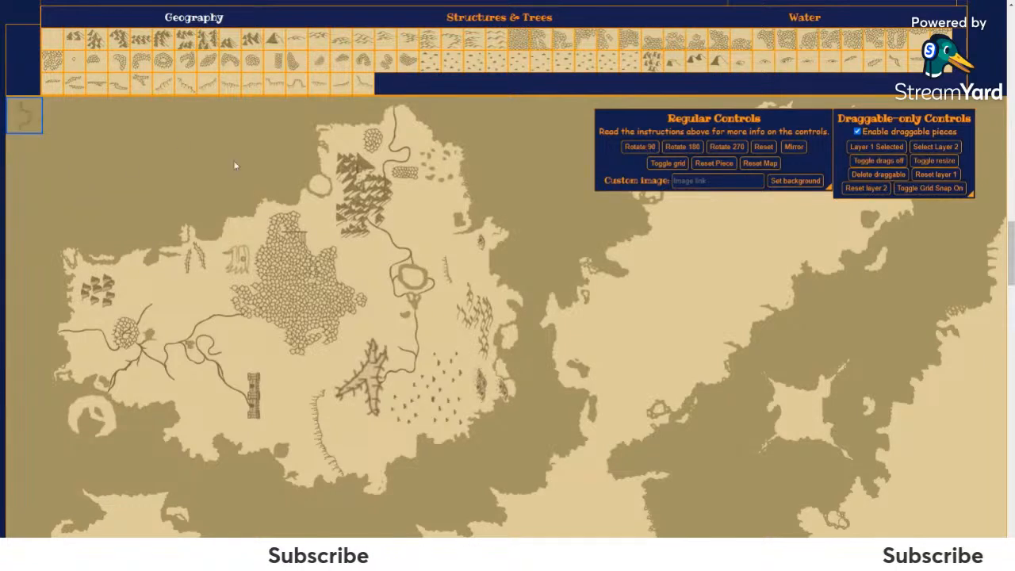
left_click_drag(21, 125, 382, 212)
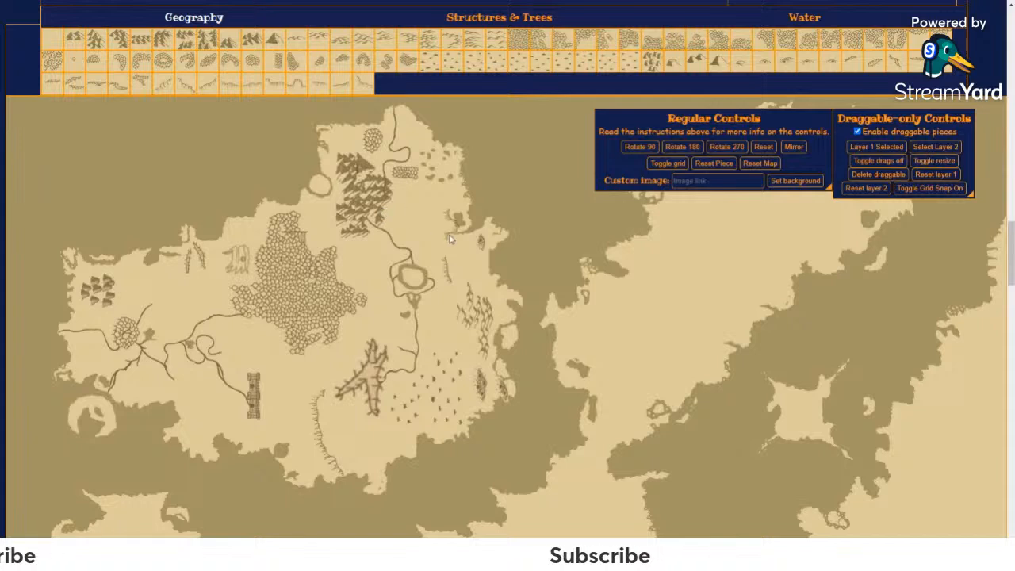